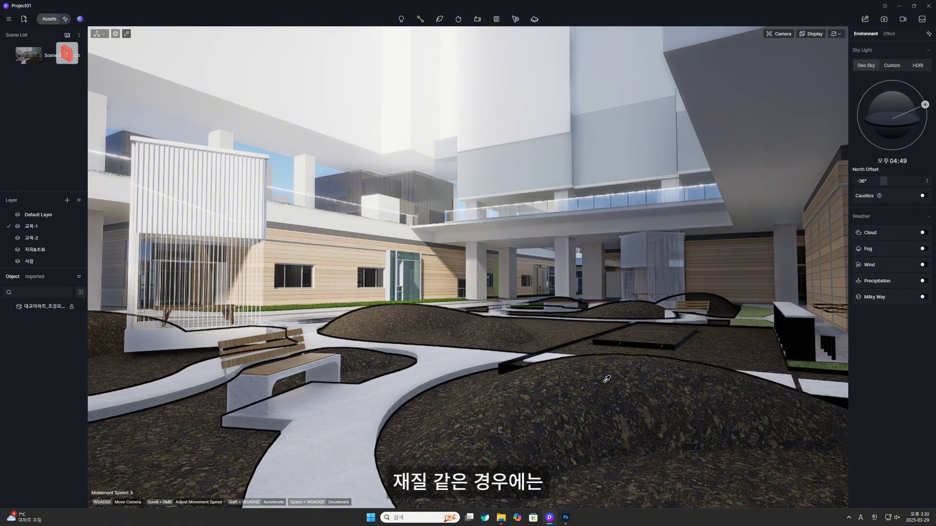
- Browse the online material and model assets in the asset library and close it again
left_click(583, 381)
left_click(439, 18)
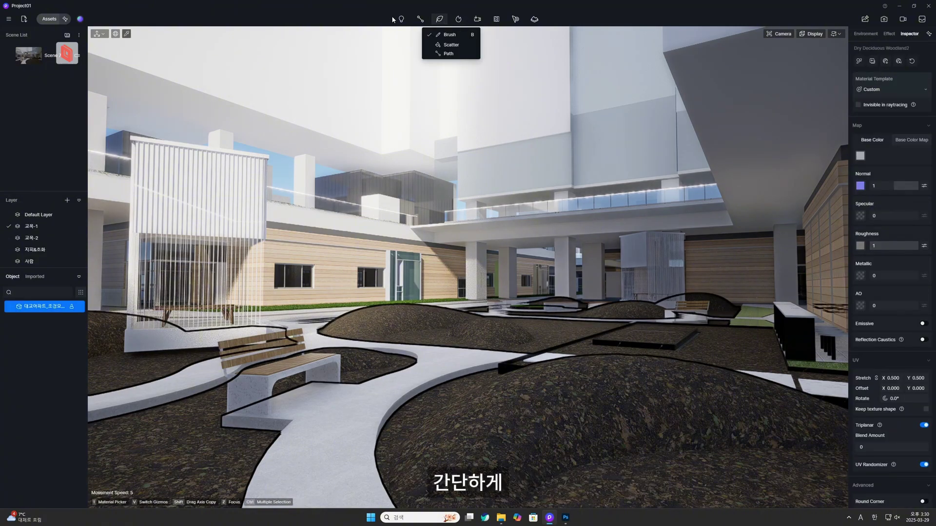
left_click(460, 20)
left_click(54, 34)
left_click_drag(269, 12, 416, 47)
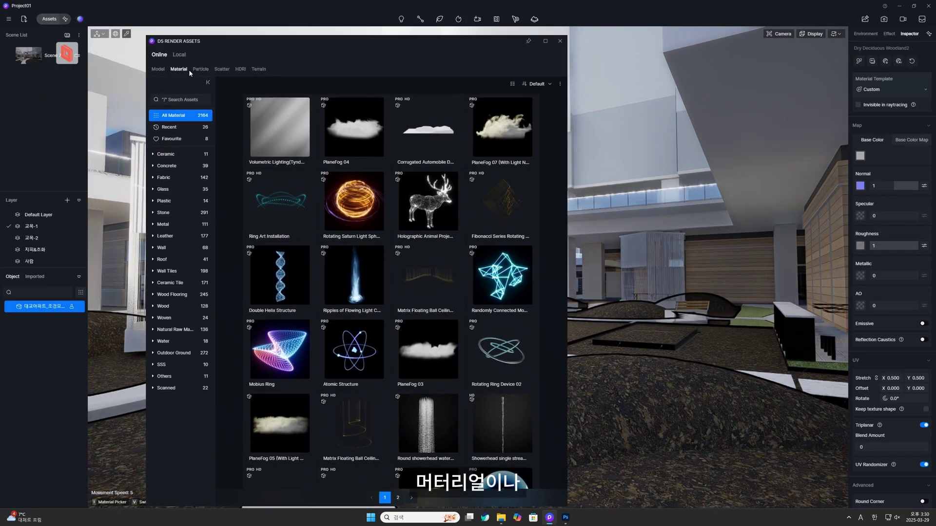
left_click(158, 68)
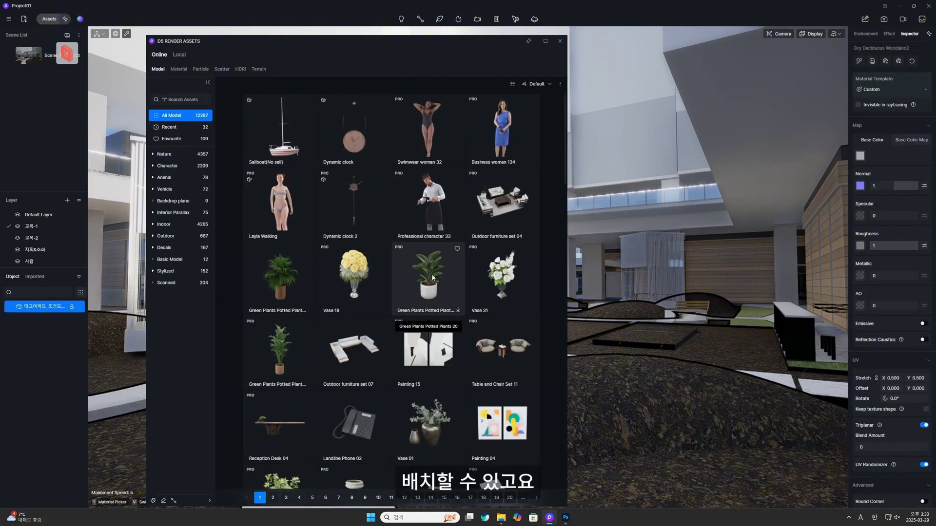
left_click(559, 42)
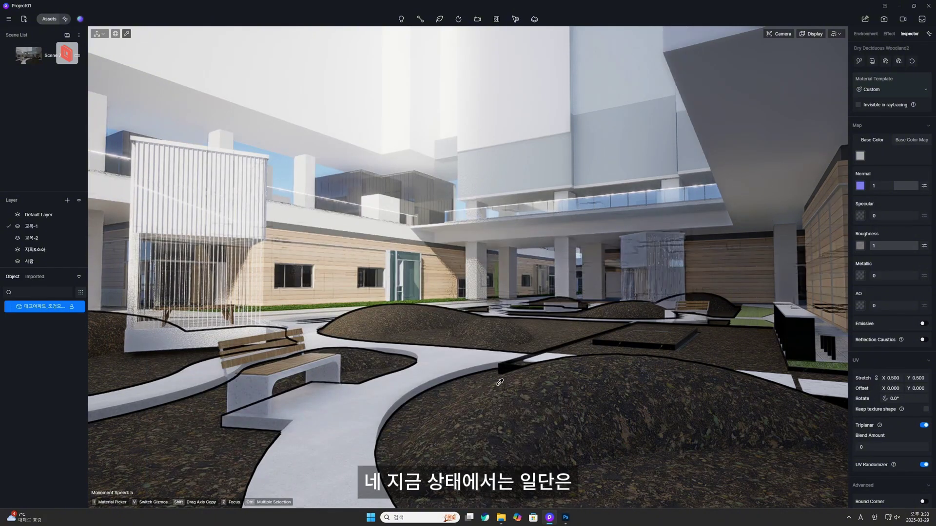
key("Escape")
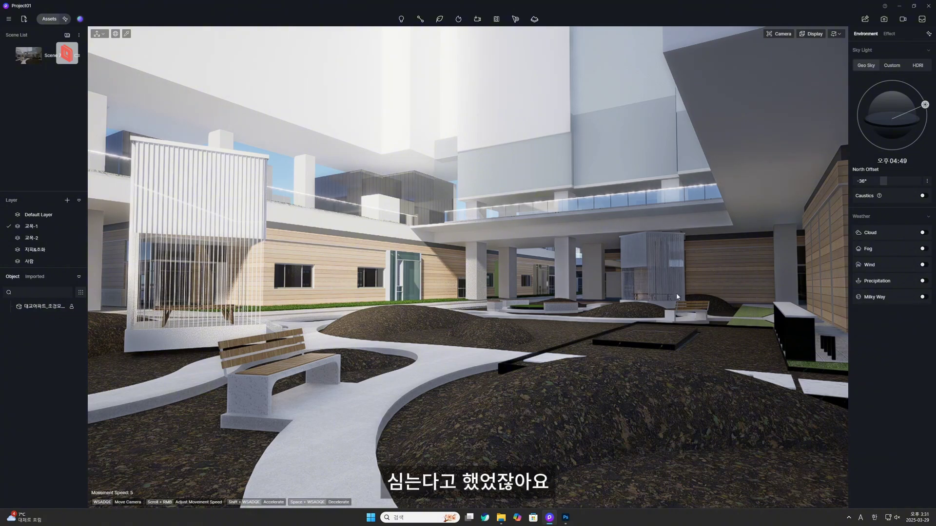
- Open the online model assets and show the Broadleaf trees in the Nature category
left_click(653, 470)
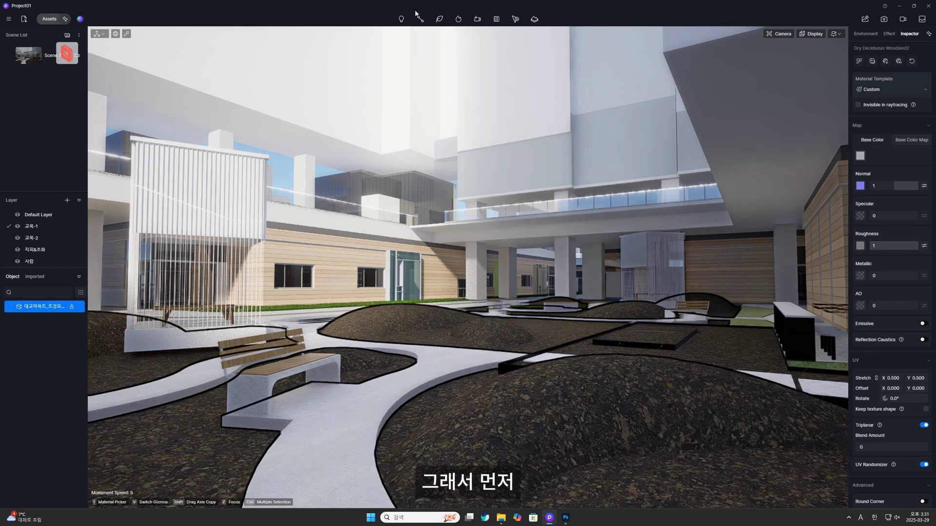
left_click(438, 19)
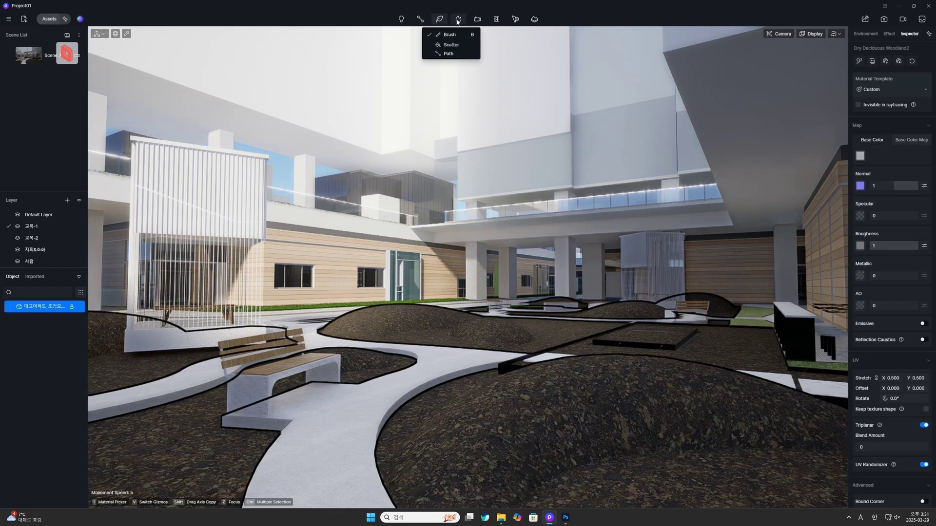
left_click(457, 20)
left_click_drag(247, 45, 368, 57)
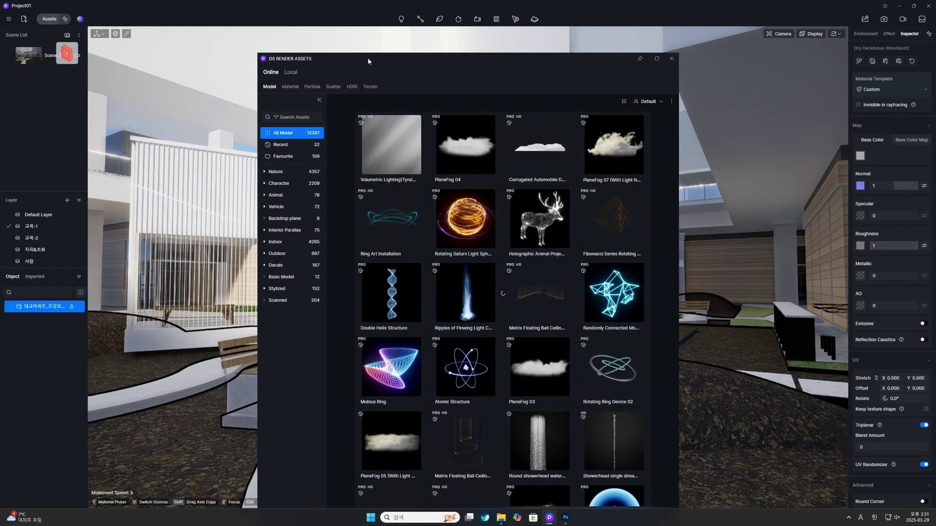
left_click(269, 86)
left_click(264, 171)
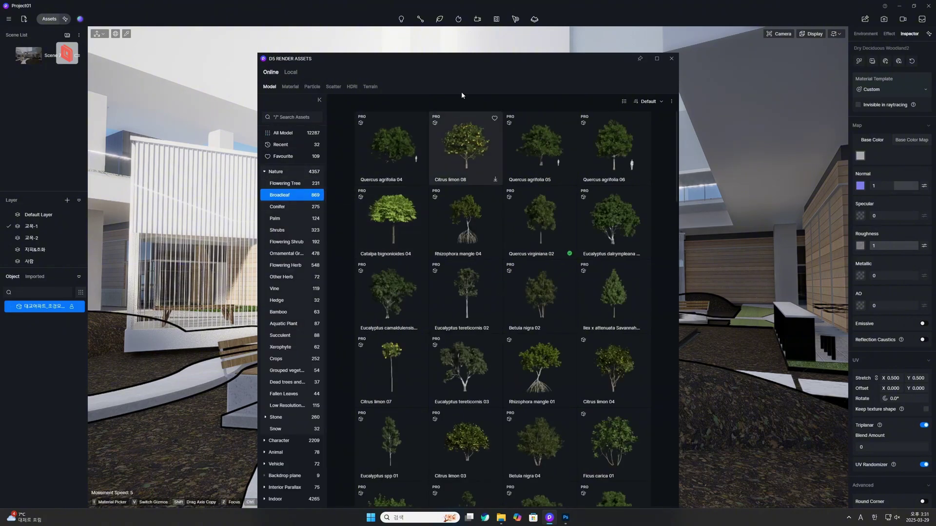
- Find the Sapium sebiferum 32 tree among the broadleaf models and download it
left_click_drag(495, 55, 527, 55)
scroll(551, 310, "down", 3)
left_click_drag(604, 60, 715, 40)
scroll(687, 325, "down", 10)
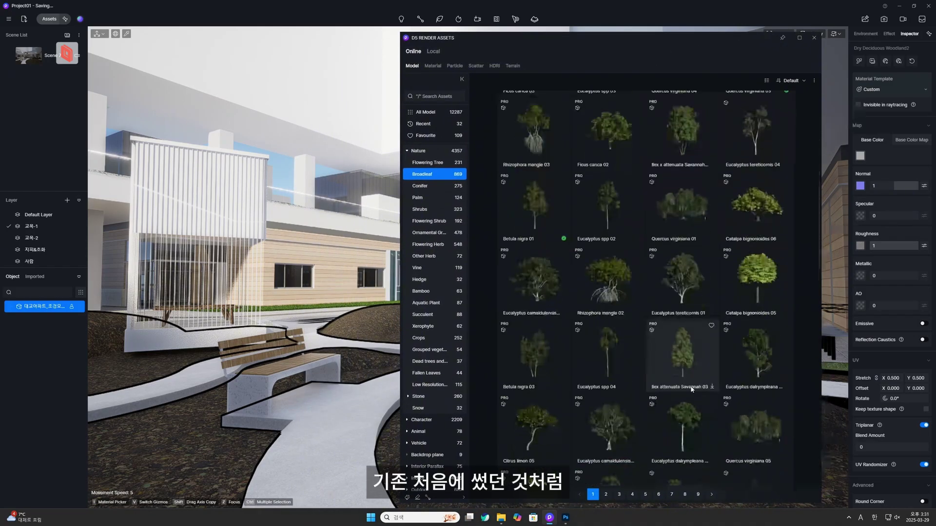
scroll(672, 446, "down", 5)
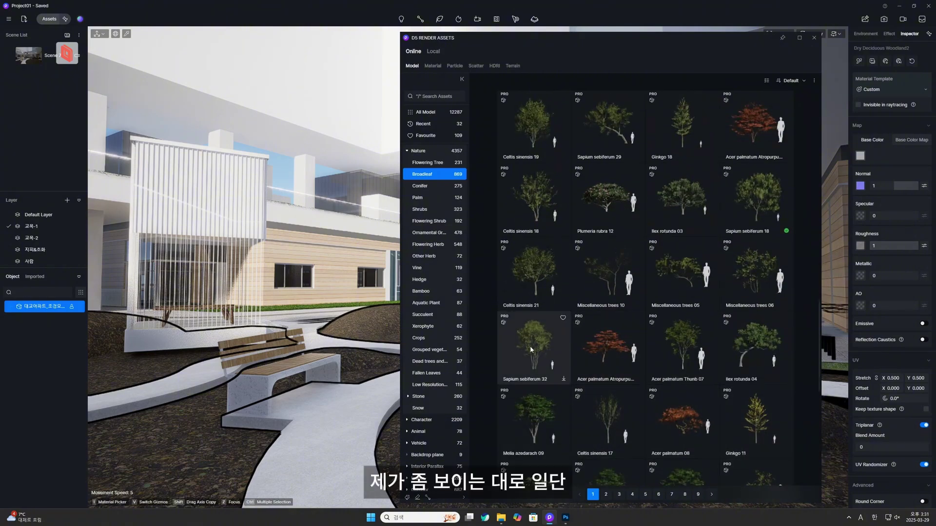
left_click(544, 367)
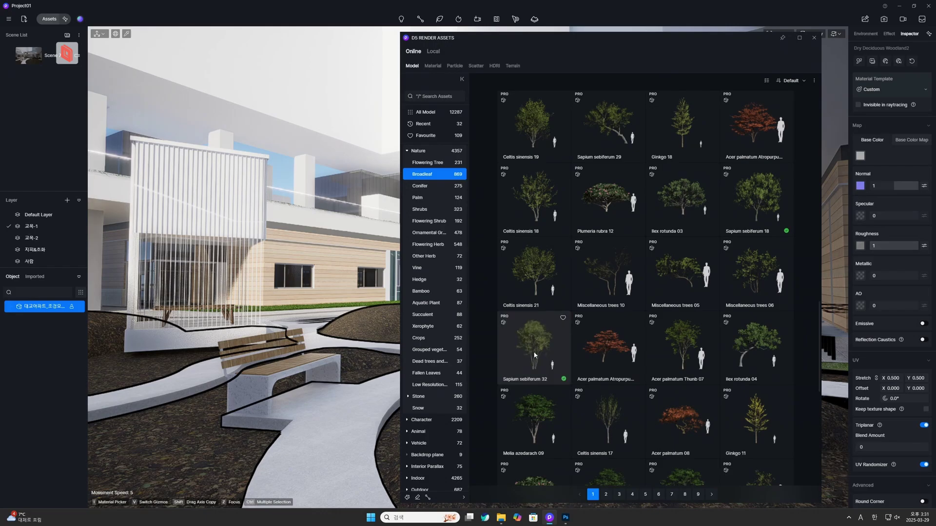
left_click(566, 363)
- Place two Sapium sebiferum 32 trees in the courtyard, one of them on the front soil mound, and end the placement
left_click_drag(534, 51, 123, 45)
left_click(131, 352)
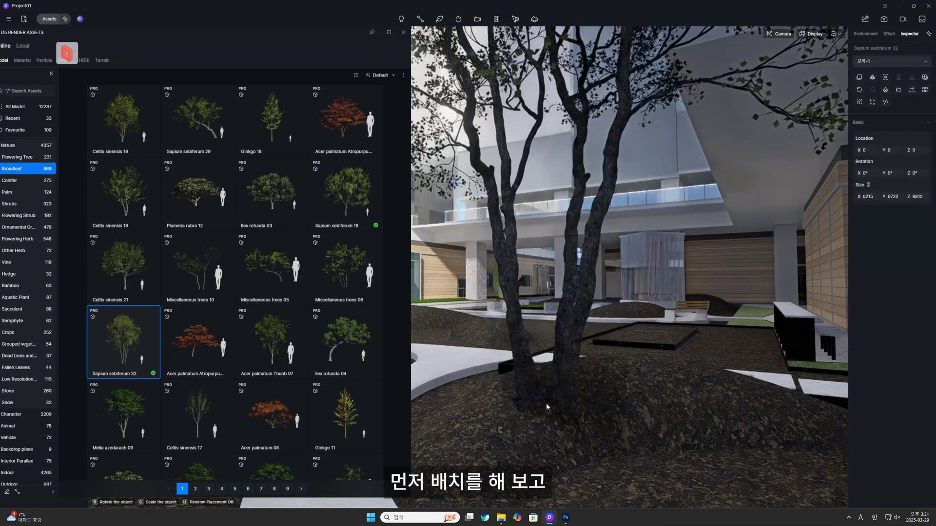
left_click(485, 388)
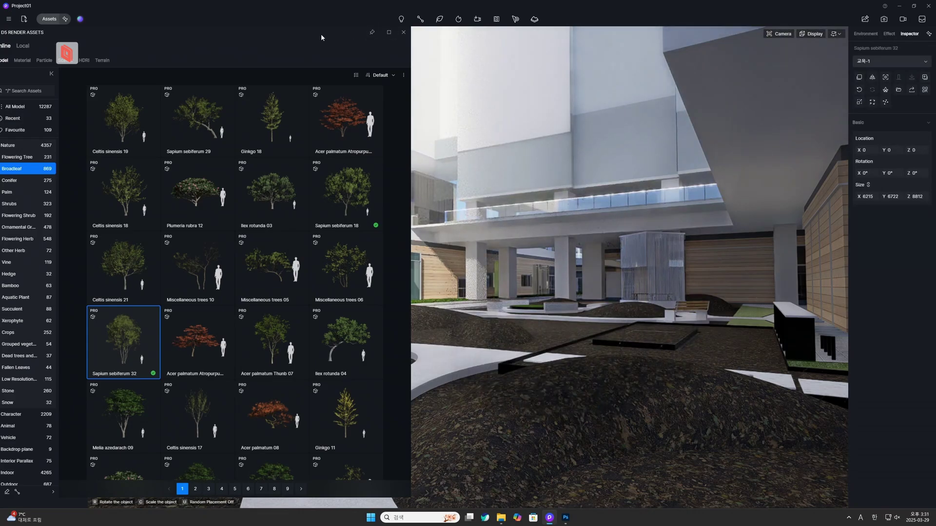
double_click(321, 32)
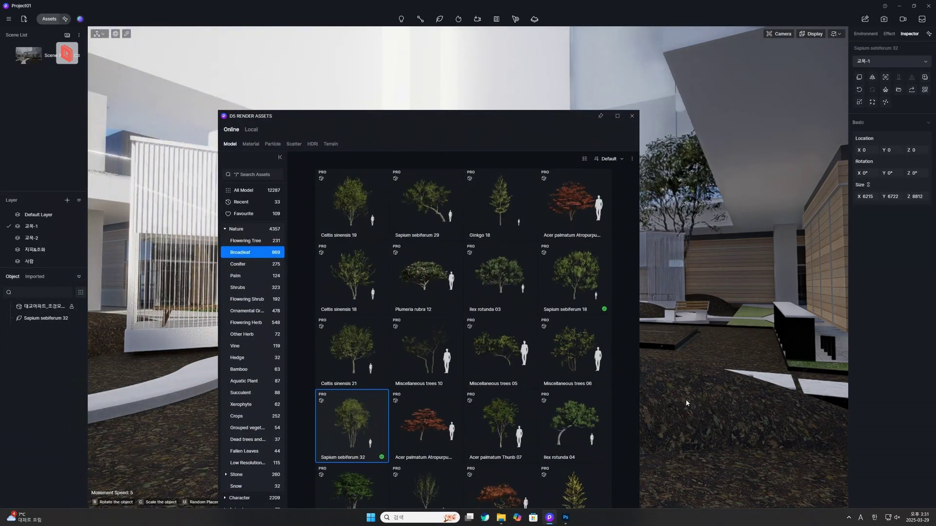
left_click_drag(529, 119, 440, 40)
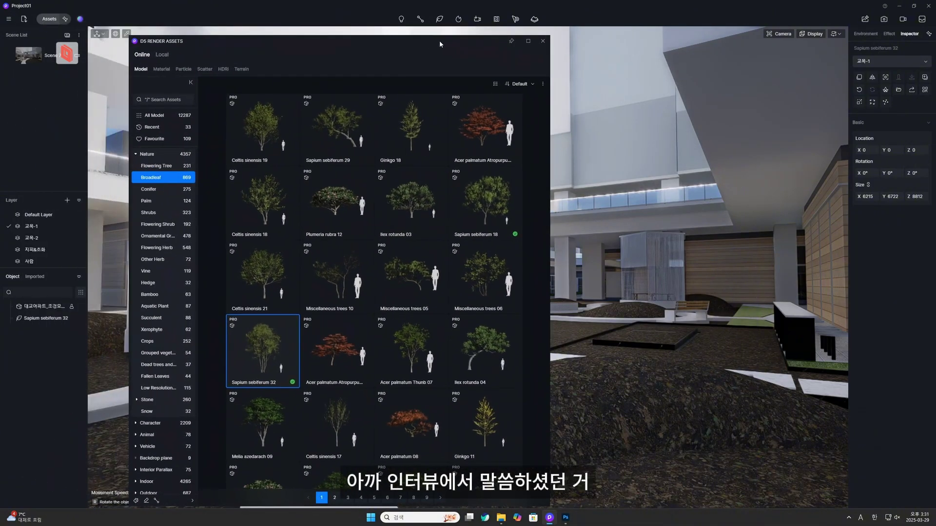
left_click(661, 446)
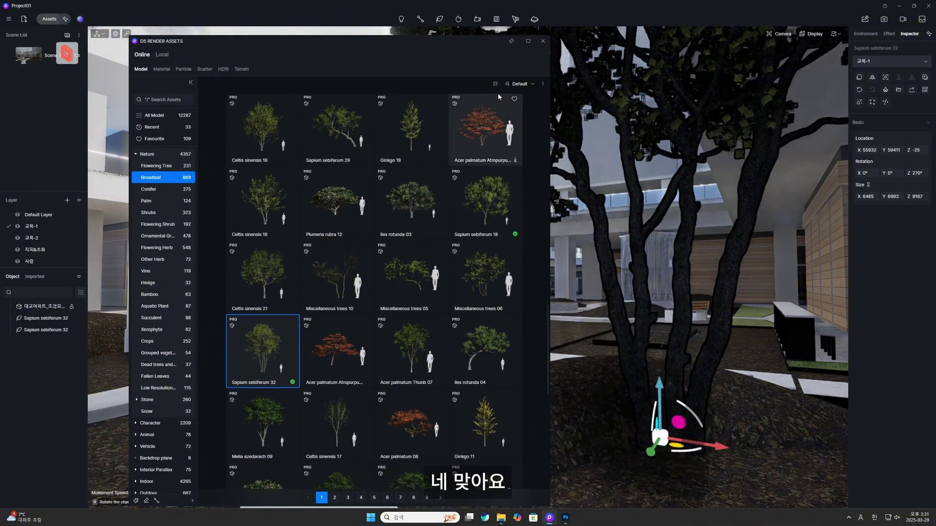
key("Escape")
- Move the front tree to the side of the mound beside the curved path and lower it to about Z 55
left_click(648, 417)
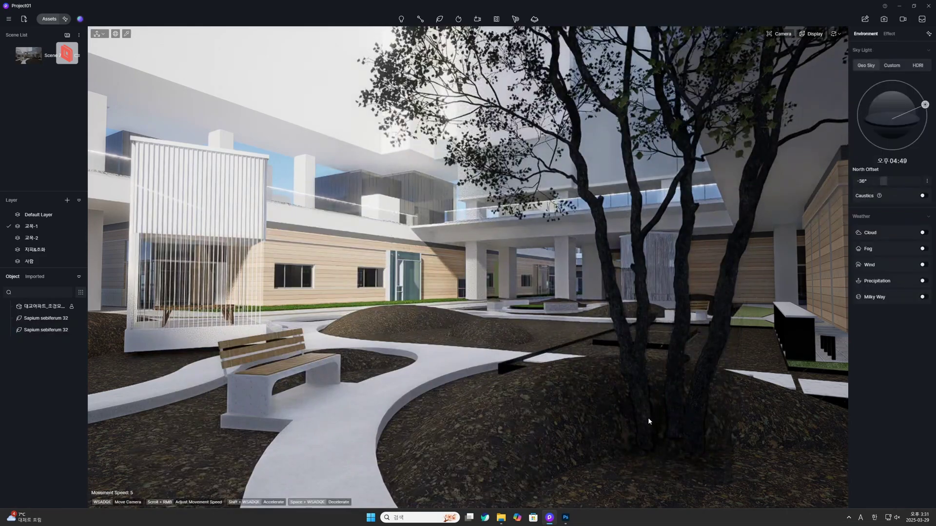
left_click_drag(674, 454, 522, 403)
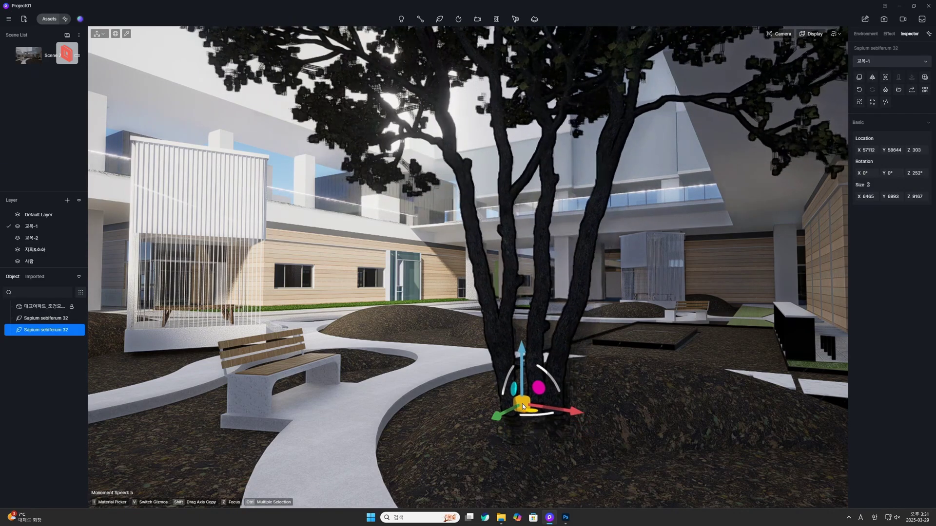
left_click_drag(521, 356, 522, 381)
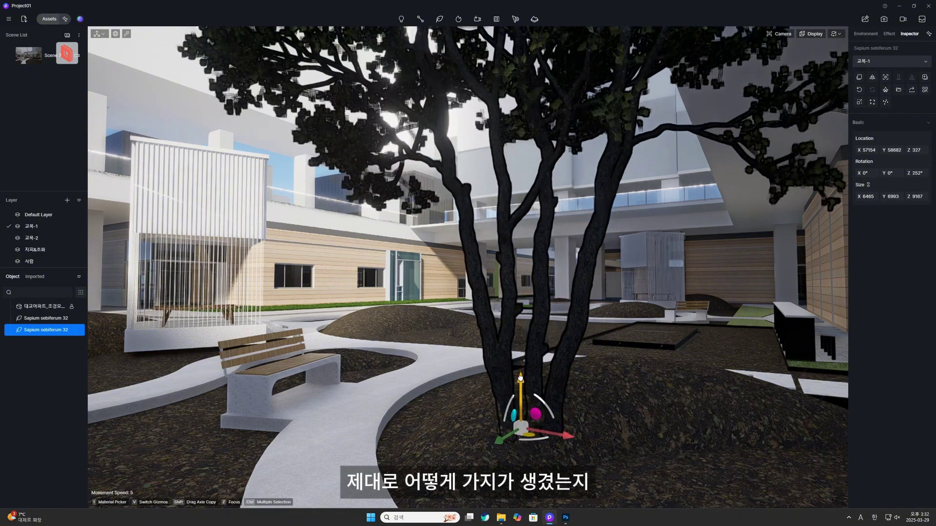
left_click_drag(533, 441, 540, 439)
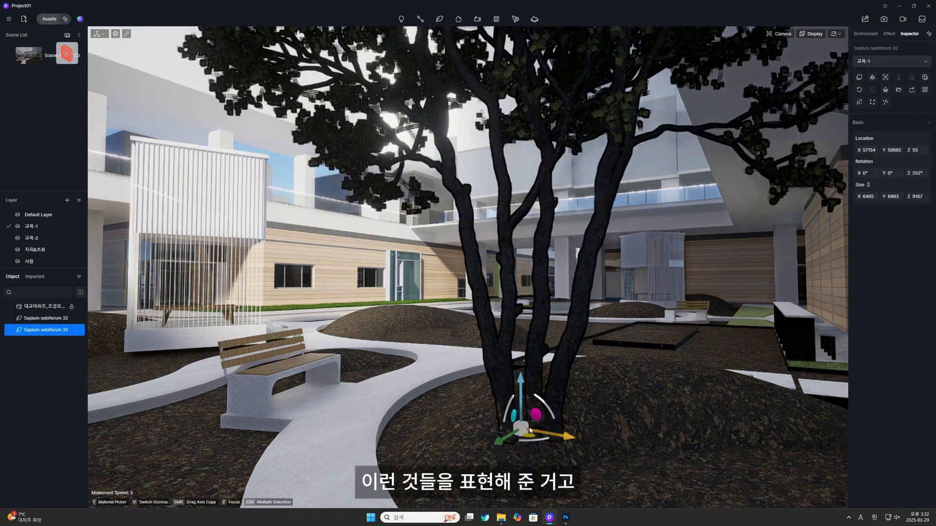
left_click(584, 396)
left_click(560, 370)
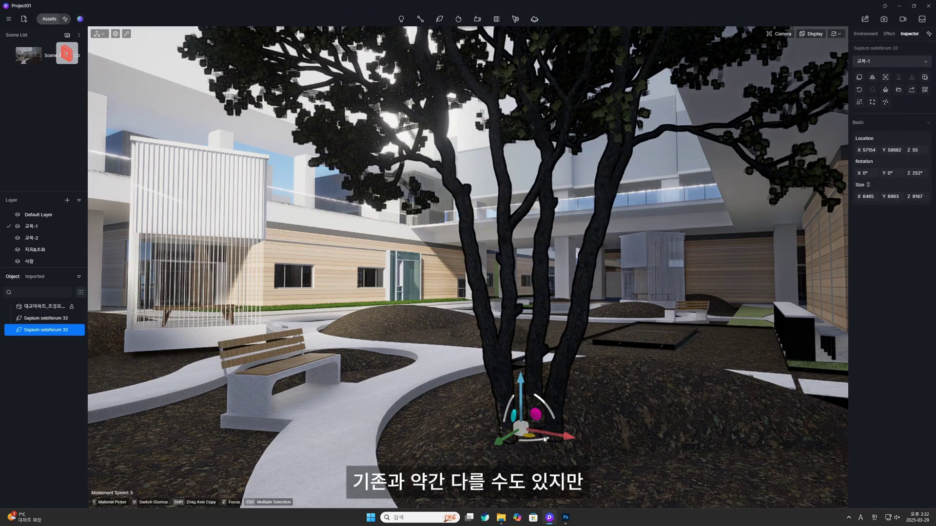
- Position a tree in the planting bed beside the slatted pavilion and shrink it to about 5427 × 5870 × 7694
left_click_drag(565, 438, 137, 376)
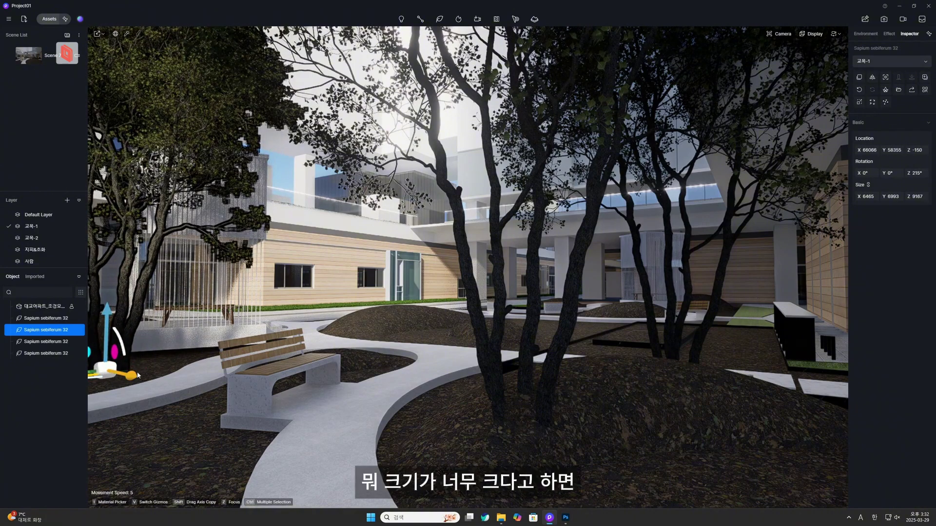
left_click_drag(110, 321, 104, 318)
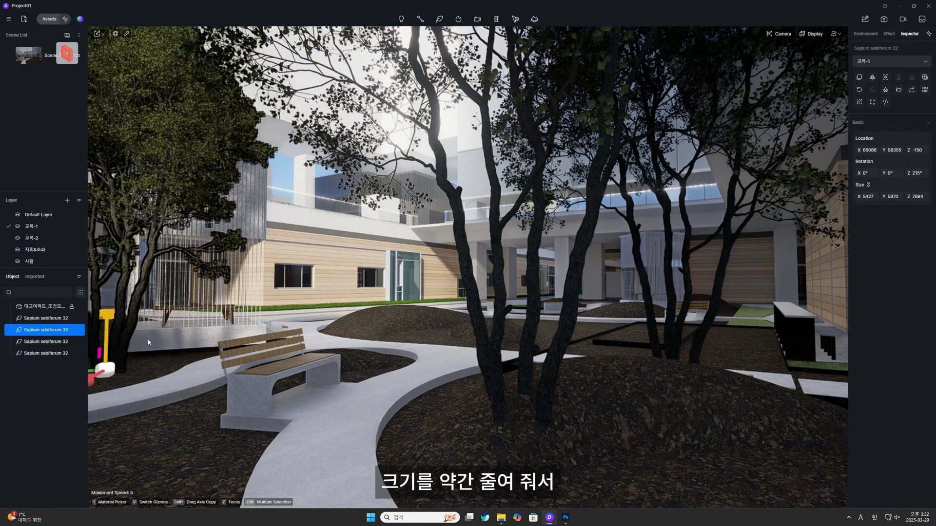
- Try to move the front tree onto the rear mound beyond the bench
left_click(550, 430)
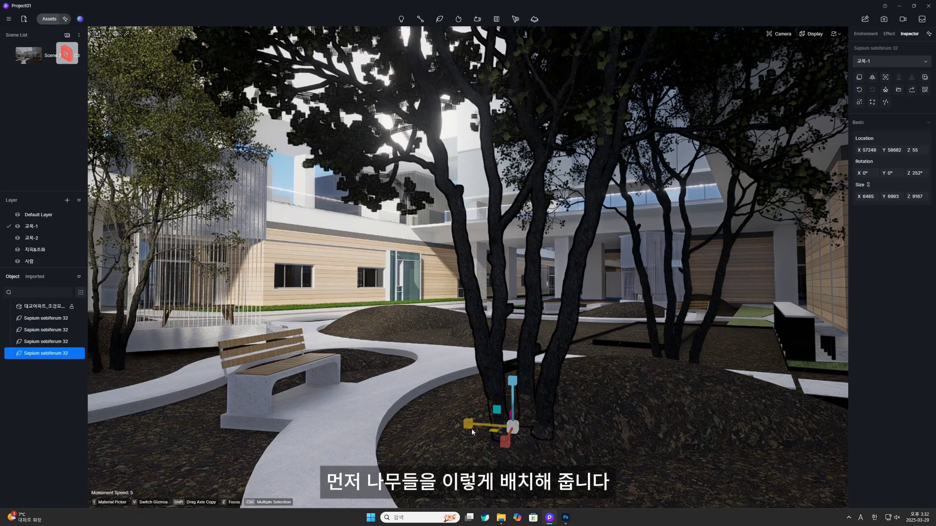
key("v")
left_click_drag(526, 430, 437, 360)
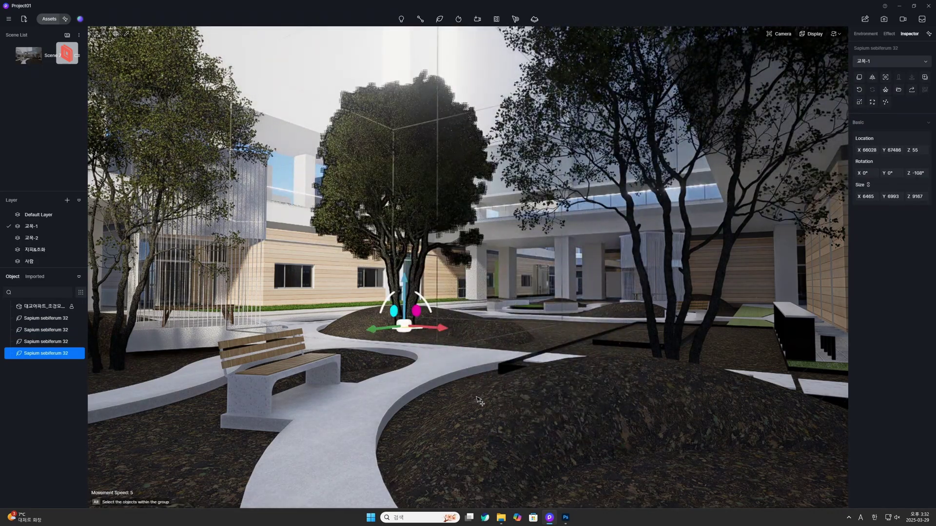
key("ctrl+z")
- Copy the front tree onto the rear mound beyond the bench and enlarge the copy to about 7617 × 8239 × 10800
left_click(606, 415)
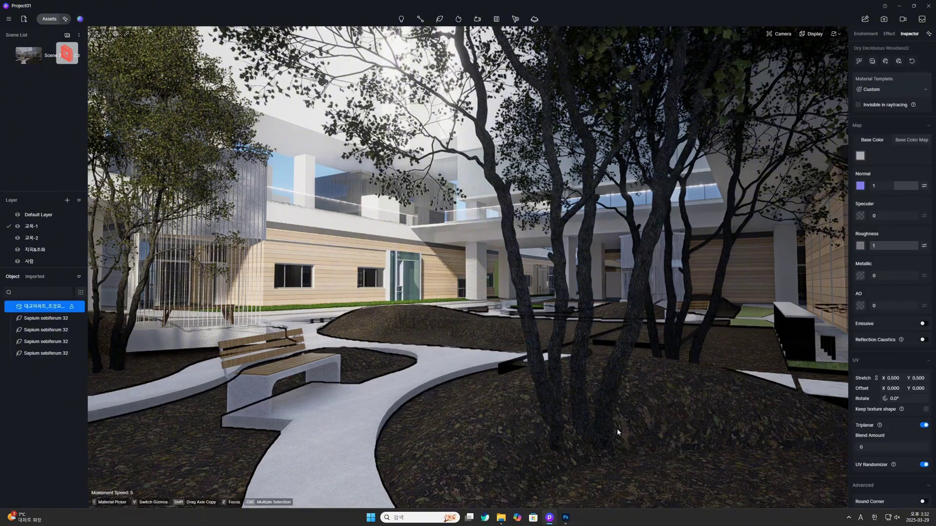
left_click(603, 399)
left_click_drag(610, 449, 368, 334, "shift")
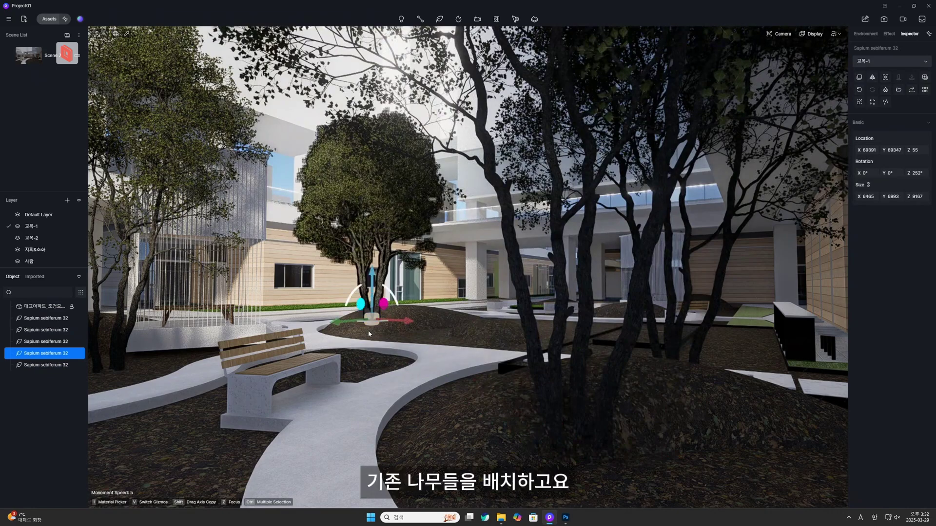
left_click_drag(372, 276, 358, 214)
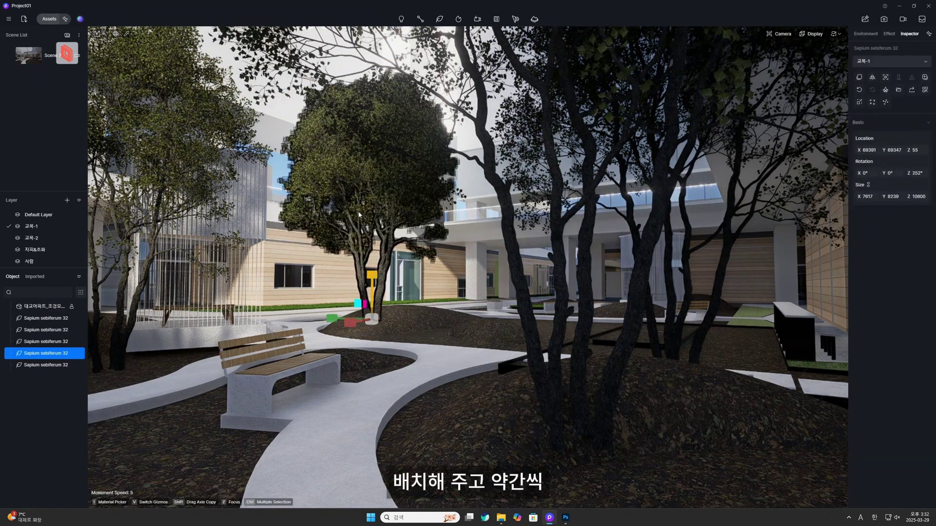
left_click(538, 393)
key("ctrl+z")
key("ctrl+z")
left_click(382, 294)
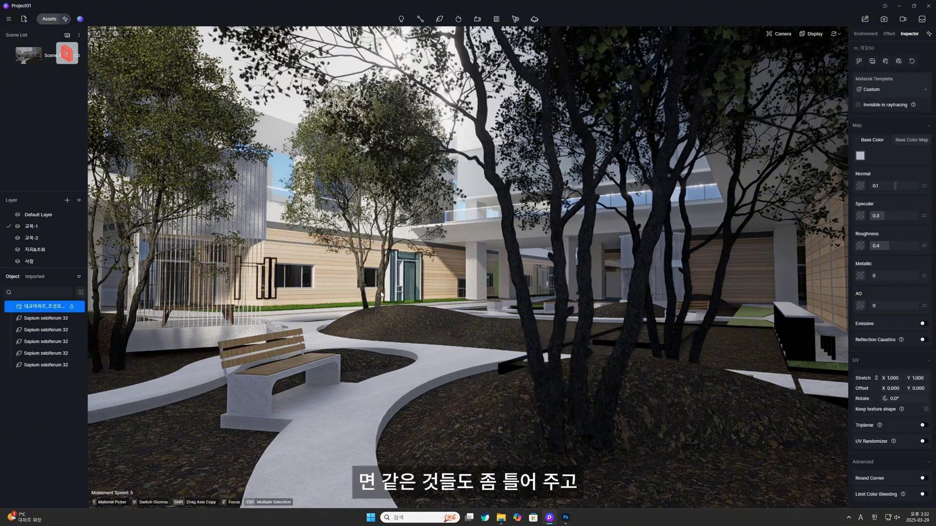
key("ctrl+y")
key("ctrl+y")
- Rotate the copied tree on the rear mound by about -15° and select the front tree
left_click_drag(379, 324, 377, 324)
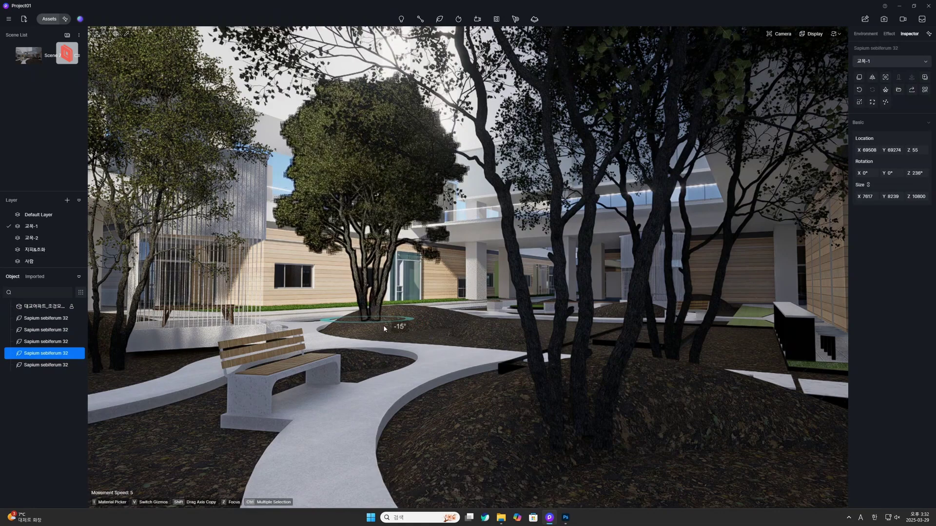
left_click(387, 329)
left_click(570, 416)
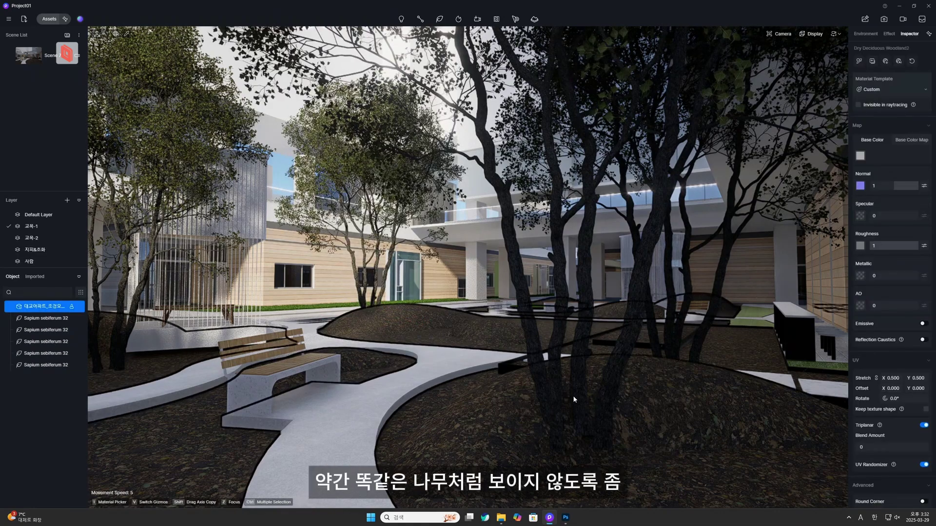
left_click(573, 399)
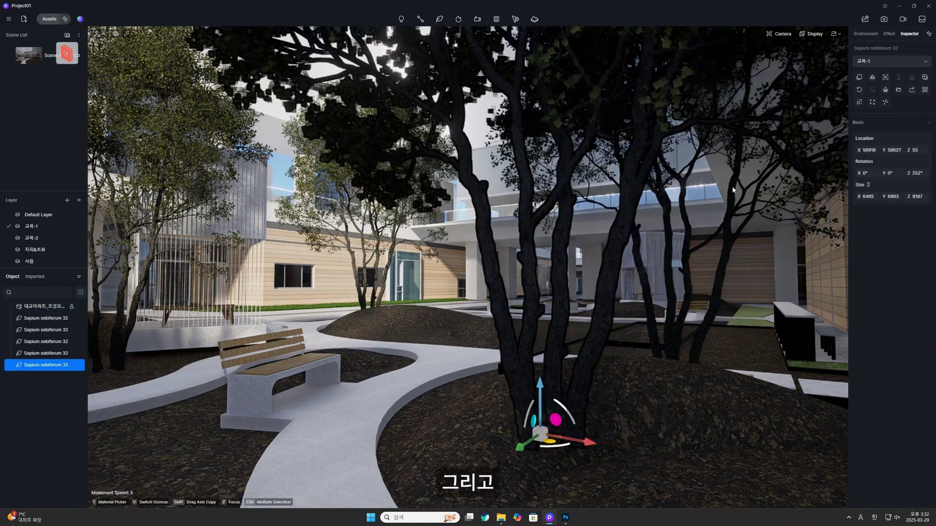
- Search the online model library for "sapium"
left_click(439, 19)
left_click(183, 69)
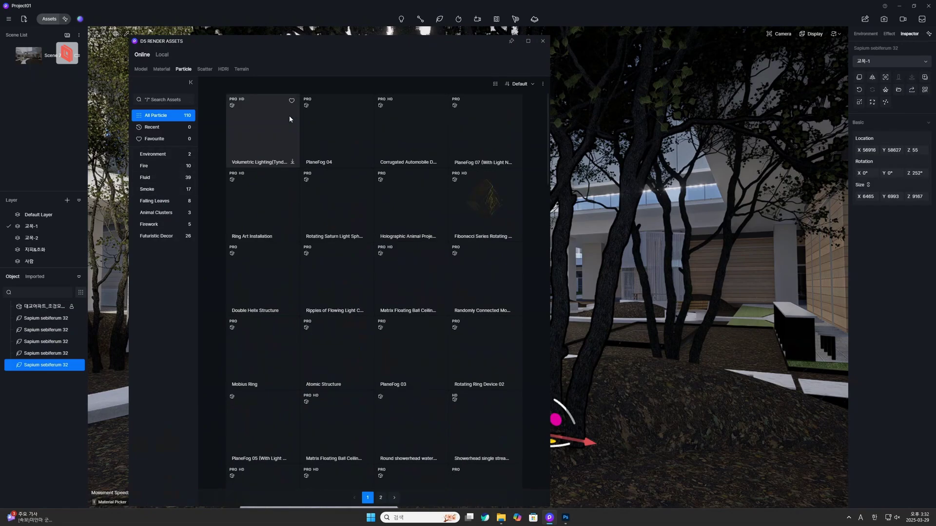
left_click_drag(375, 48, 511, 136)
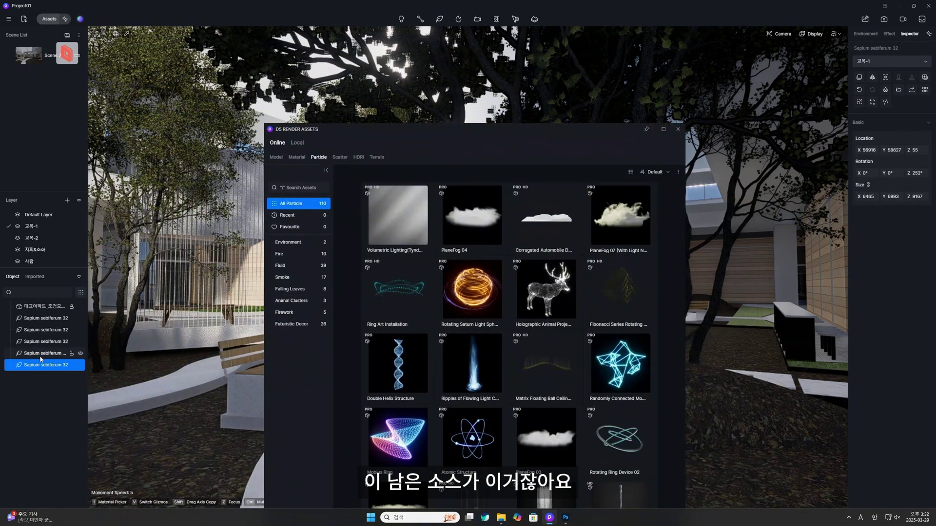
left_click(300, 188)
type("s")
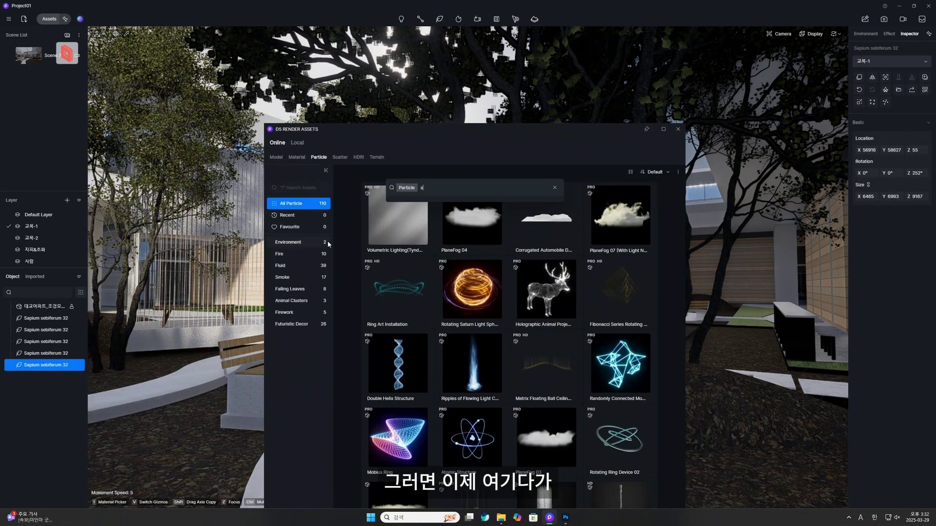
type("piu,")
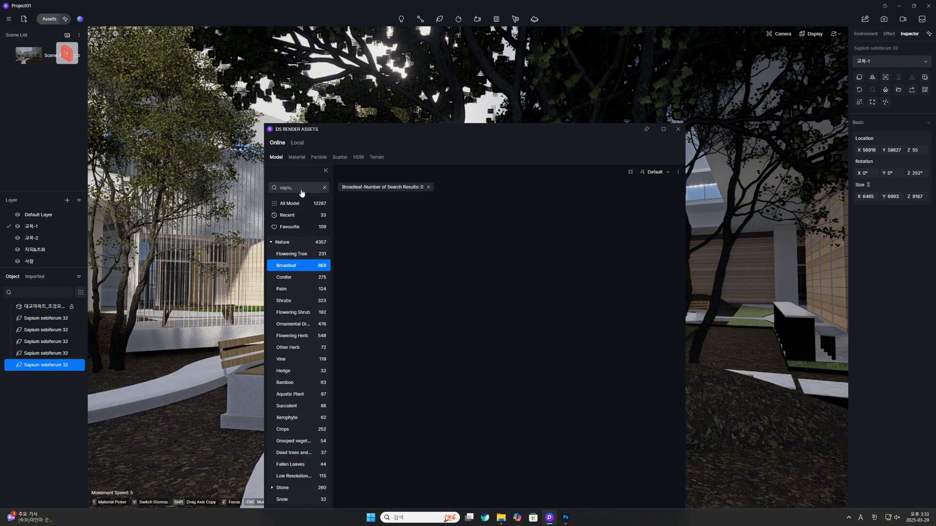
left_click(301, 190)
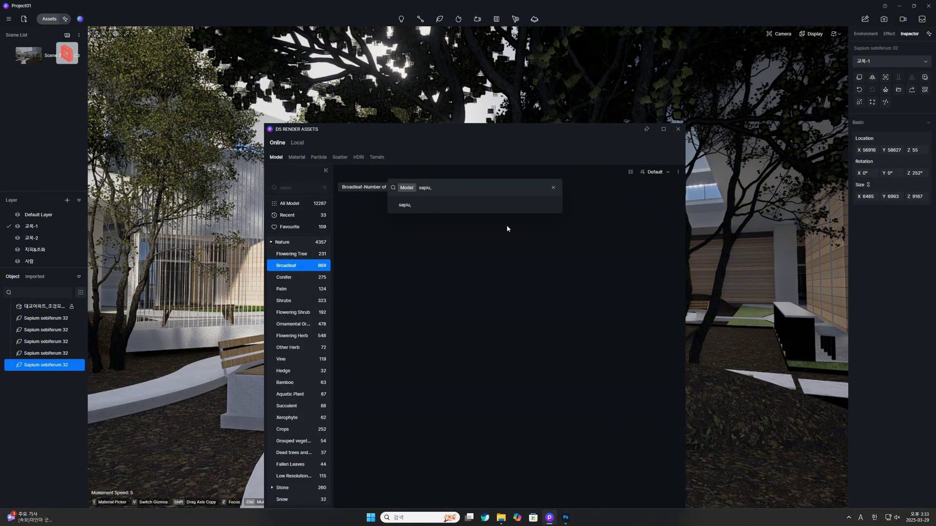
key("BackSpace")
type("m")
key("Return")
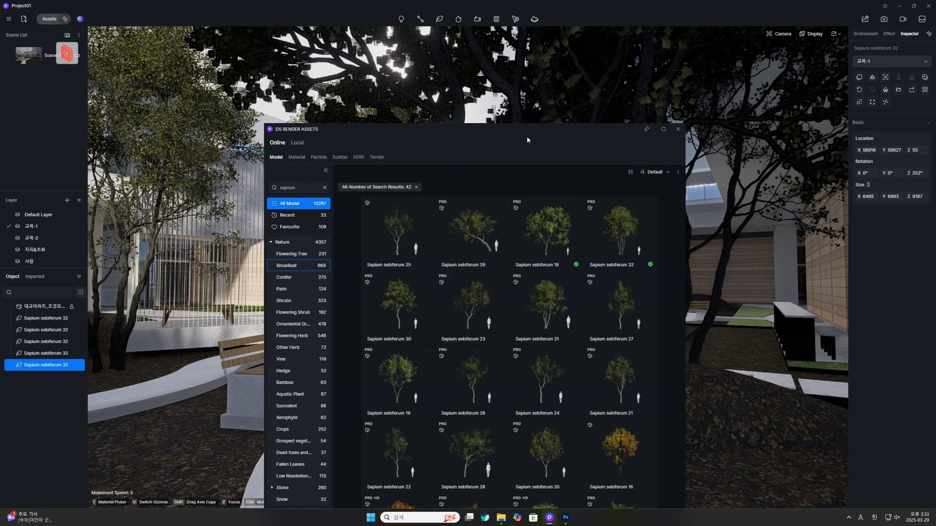
- Download the Sapium sebiferum 19 tree from the search results and close the asset library
left_click_drag(527, 139, 647, 80)
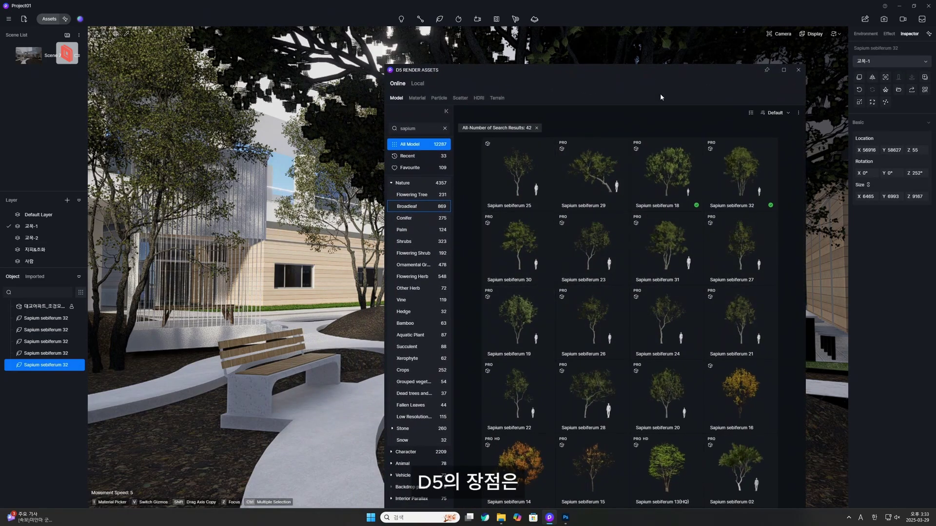
left_click_drag(661, 97, 324, 22)
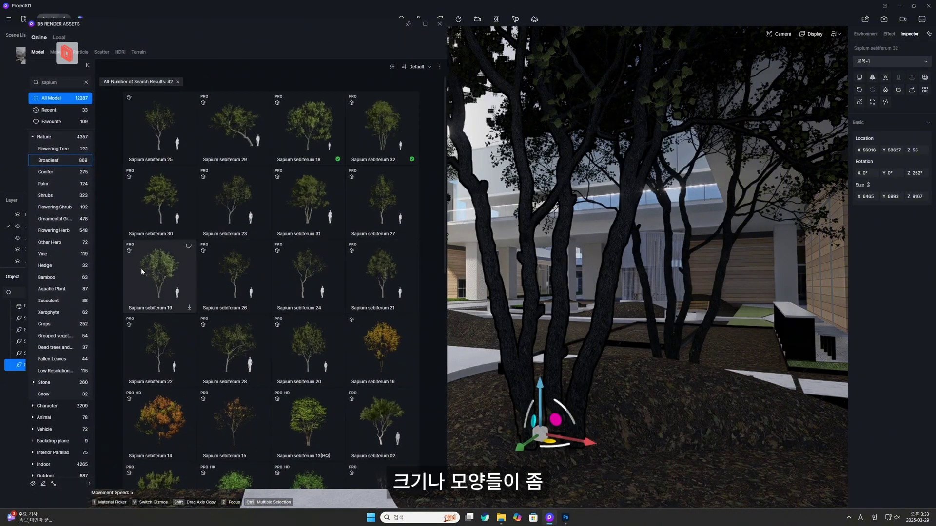
left_click(158, 277)
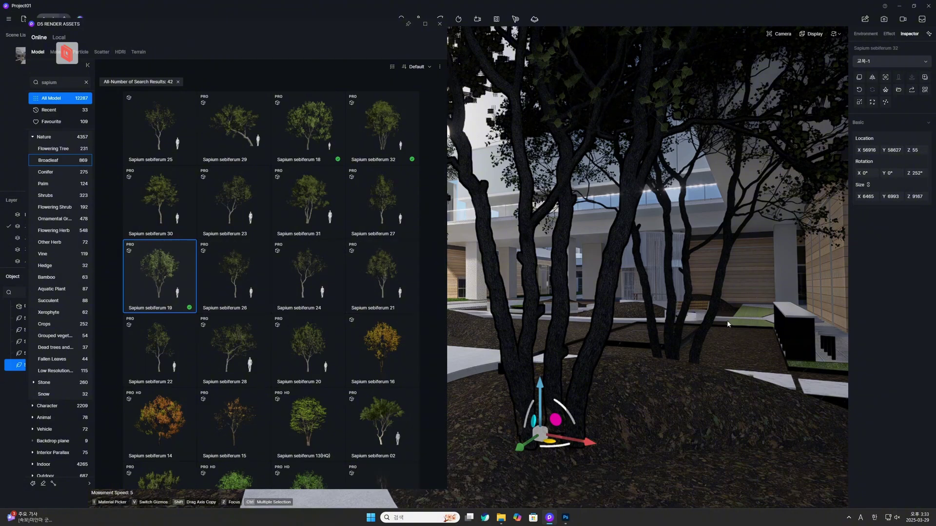
key("Escape")
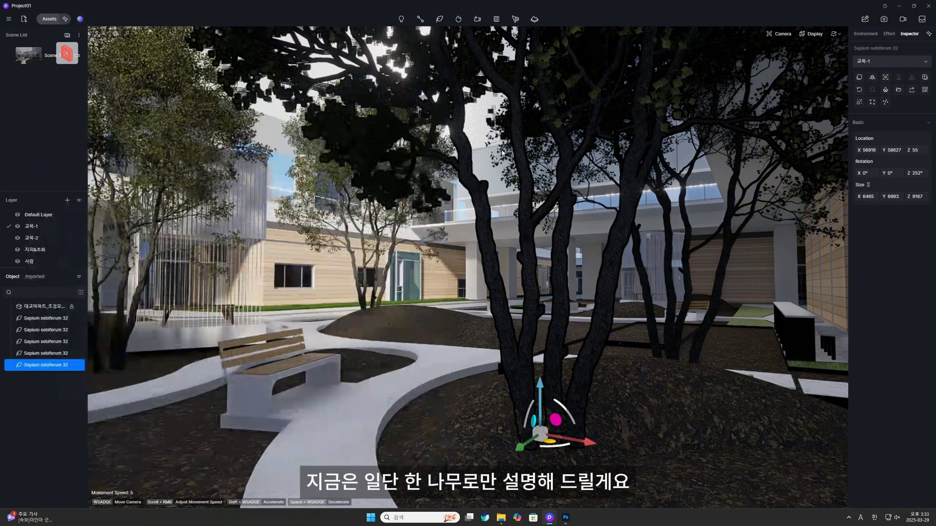
- Copy the front tree to two spots deeper in the courtyard and delete the extra copy placed at the far end
left_click_drag(577, 445, 624, 313)
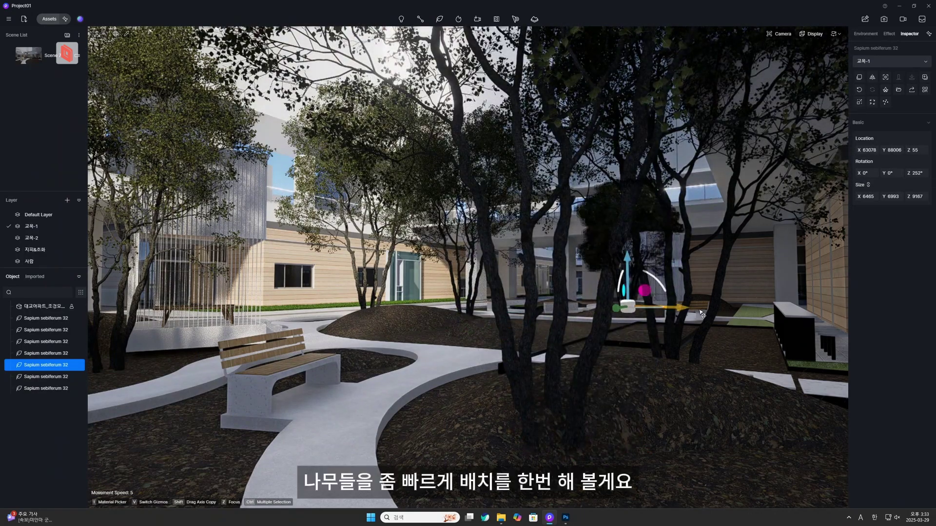
left_click_drag(701, 314, 731, 324, "shift")
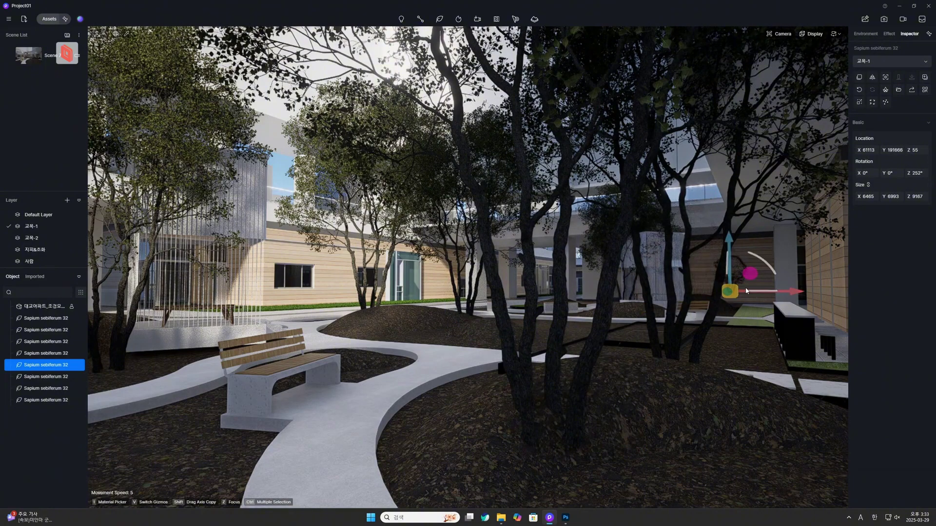
key("Delete")
- Copy the tree behind the rear mound to the area behind the front trunks, at about X 60668, Y 77582, Z 410
left_click(470, 312)
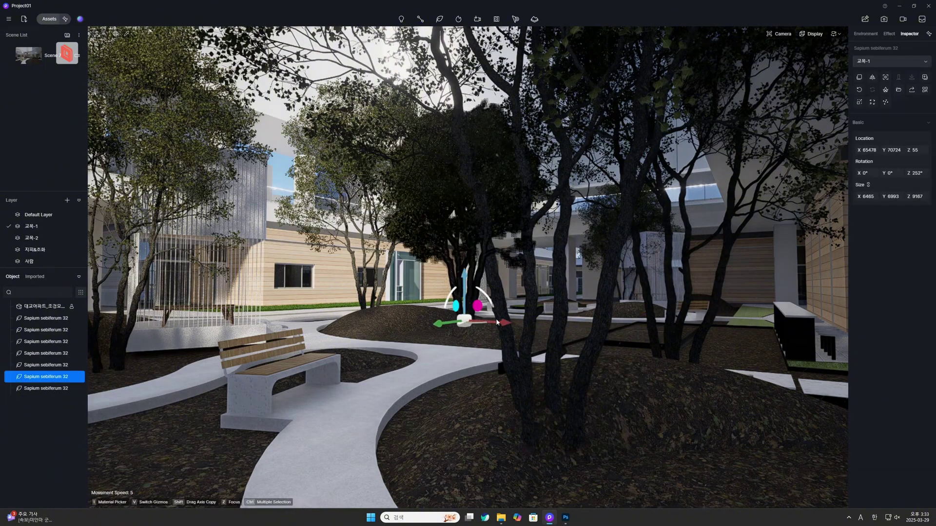
left_click_drag(465, 315, 624, 314, "shift")
left_click(601, 344)
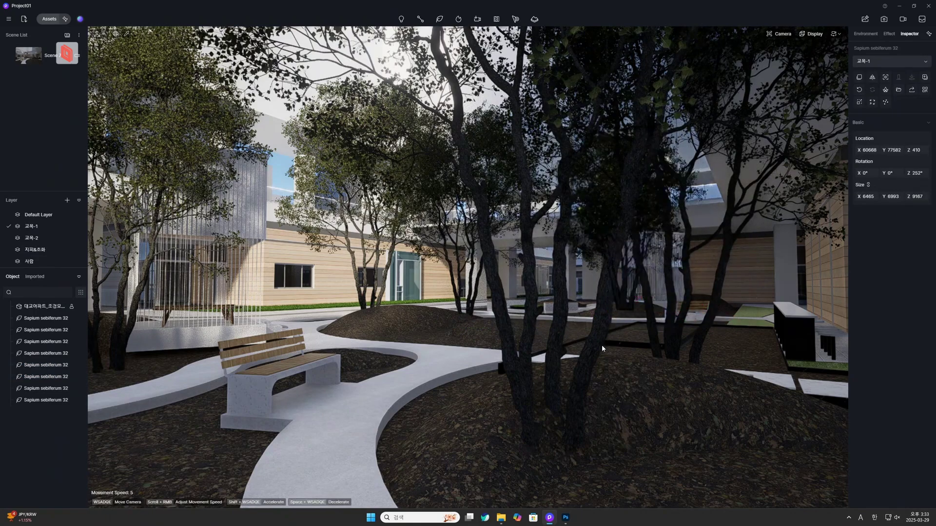
left_click(579, 395)
left_click(345, 427)
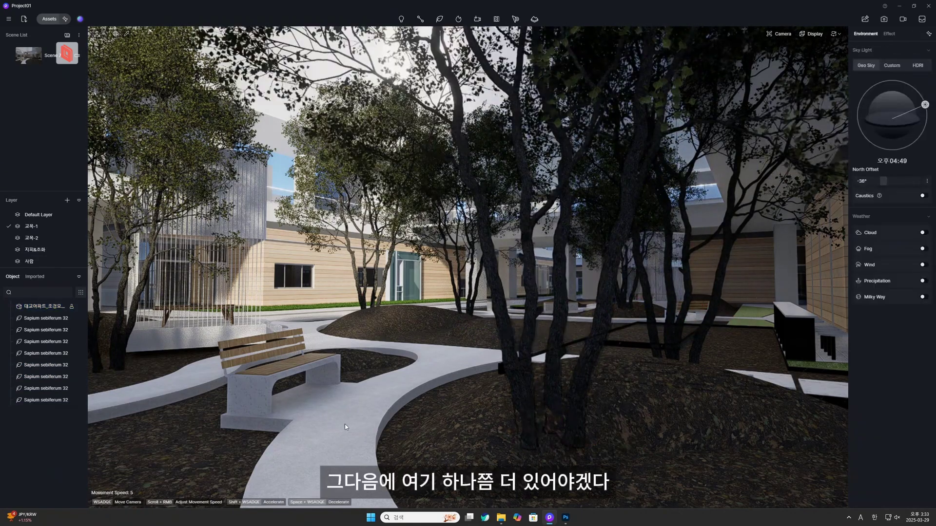
- Copy the tree beside the pavilion into the small bed behind the bench and shrink the copy to about 3834 × 4147 × 5436
left_click(109, 351)
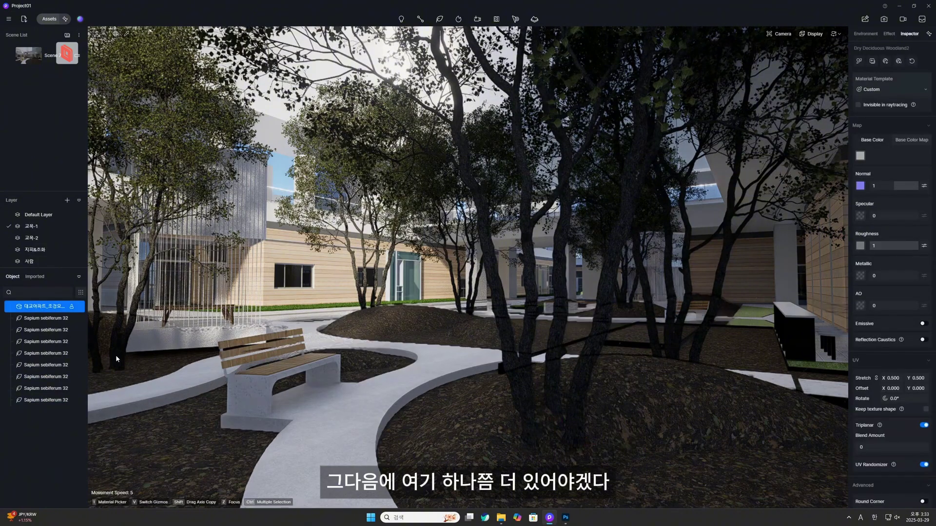
left_click_drag(131, 380, 340, 357, "shift")
key("v")
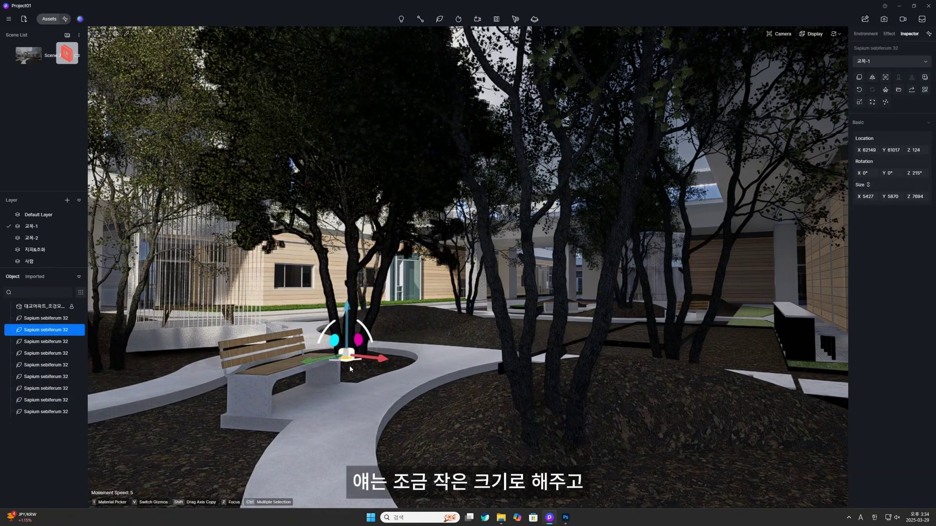
left_click_drag(346, 307, 345, 319)
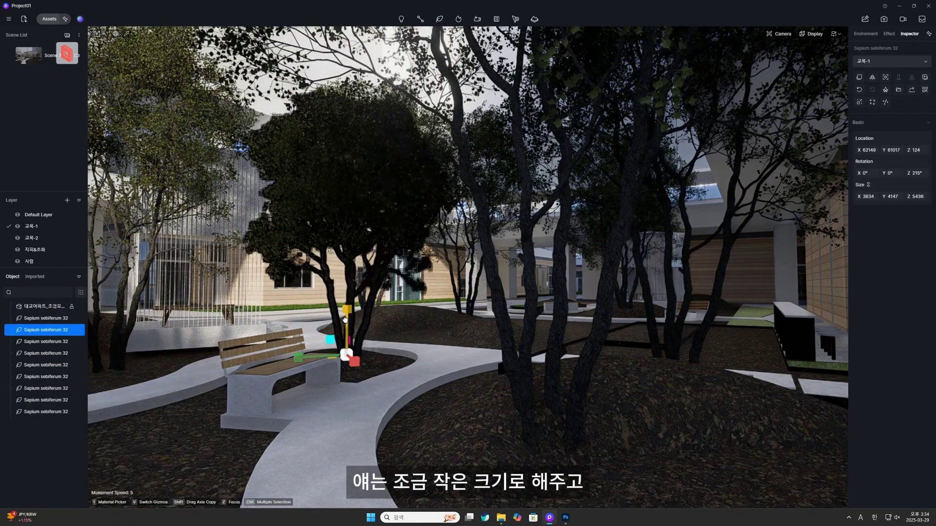
left_click(381, 296)
left_click(363, 333)
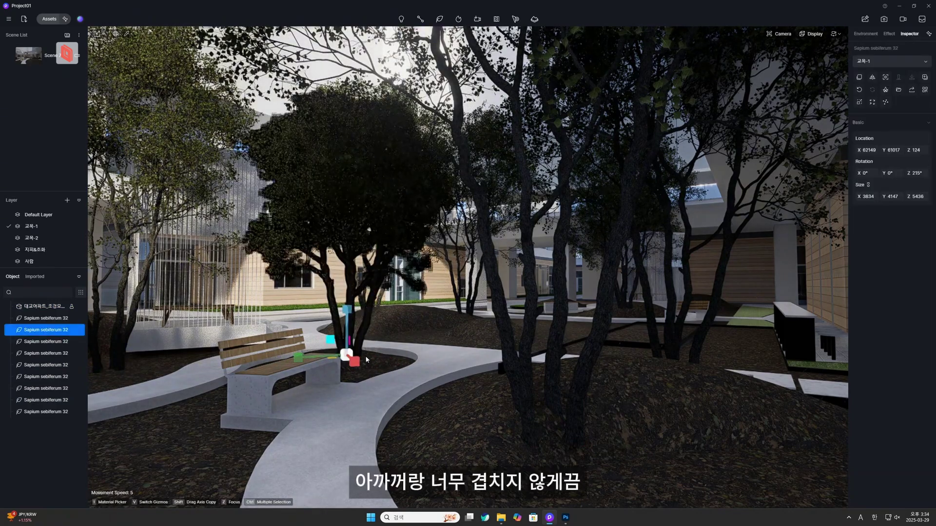
- Shift the small tree toward the bench to about X 62555 and nudge the tree on the rear mound away from it
key("v")
left_click_drag(352, 355, 329, 353)
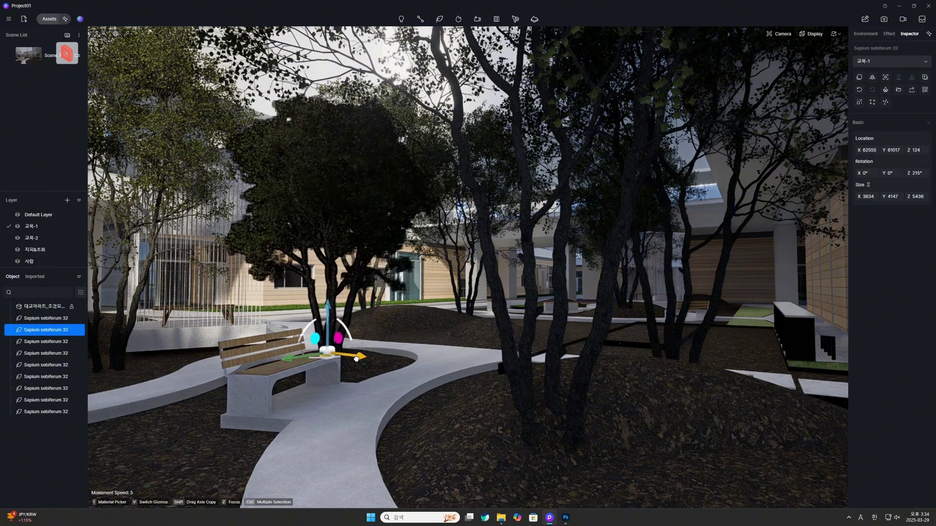
left_click(396, 317)
left_click_drag(400, 319, 421, 317)
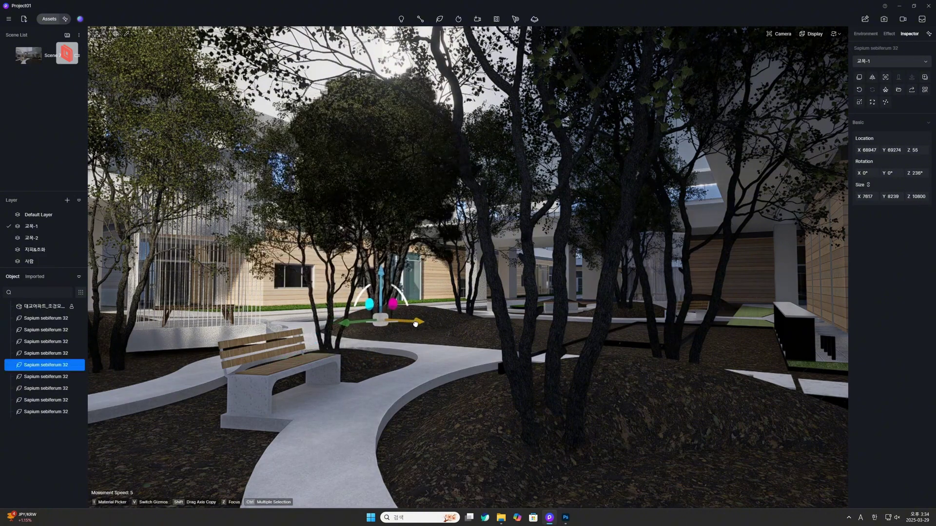
left_click(426, 396)
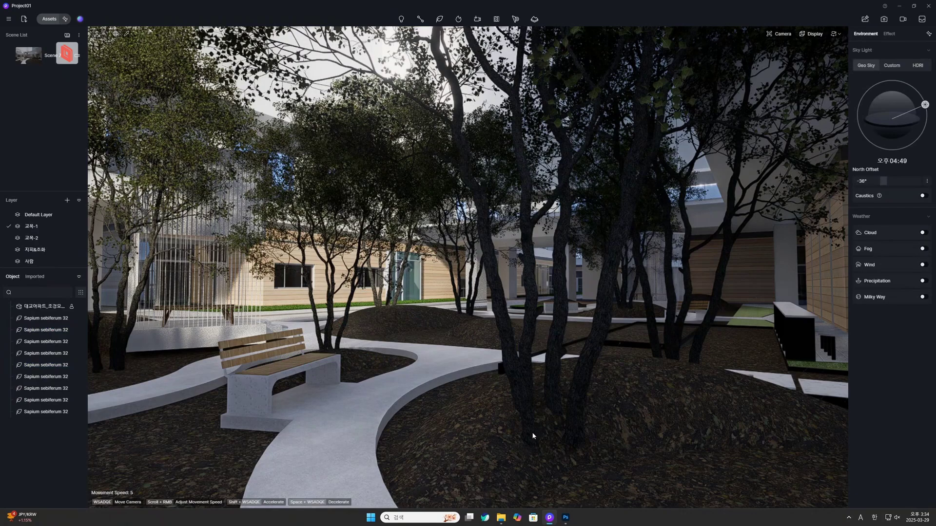
left_click(554, 385)
left_click(694, 343)
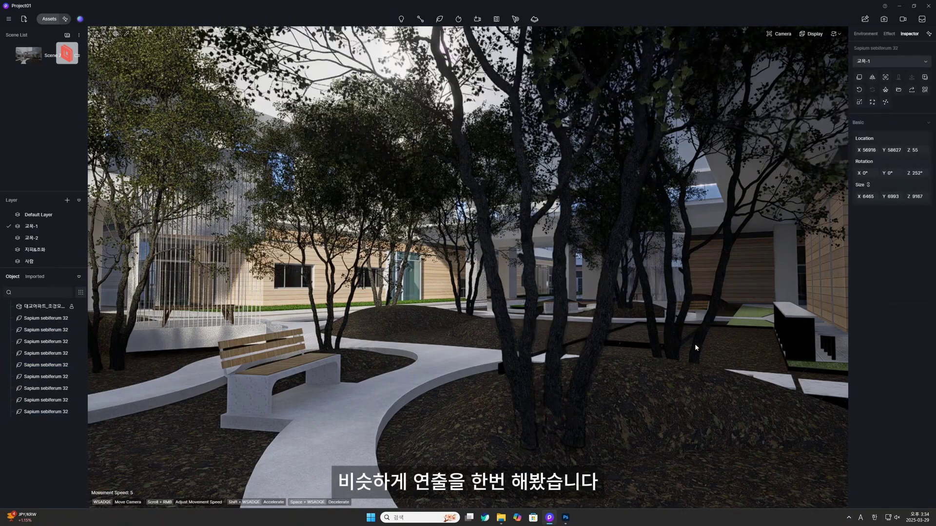
left_click(669, 433)
left_click(672, 446)
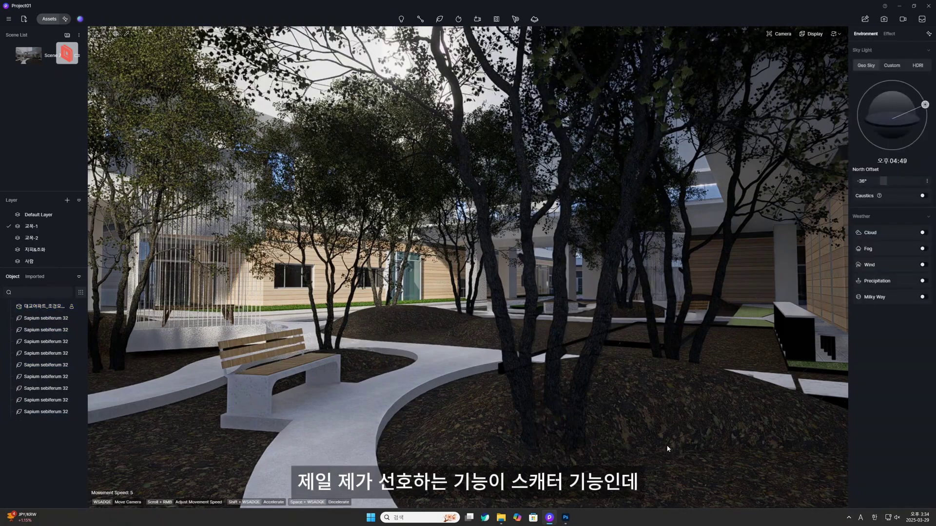
- Browse the online scatter presets across the lawn, groundcover, forest, waterfront and urban landscape categories
left_click(516, 19)
left_click(509, 59)
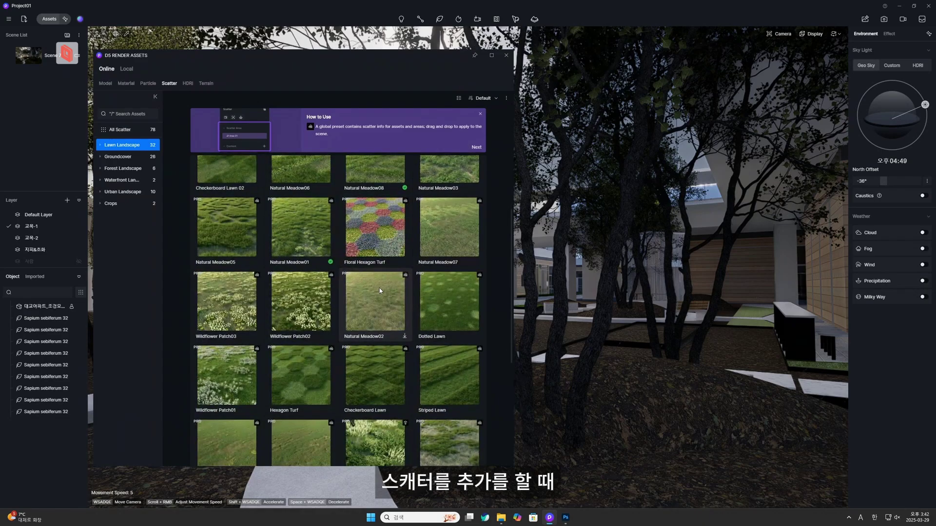
scroll(379, 289, "down", 5)
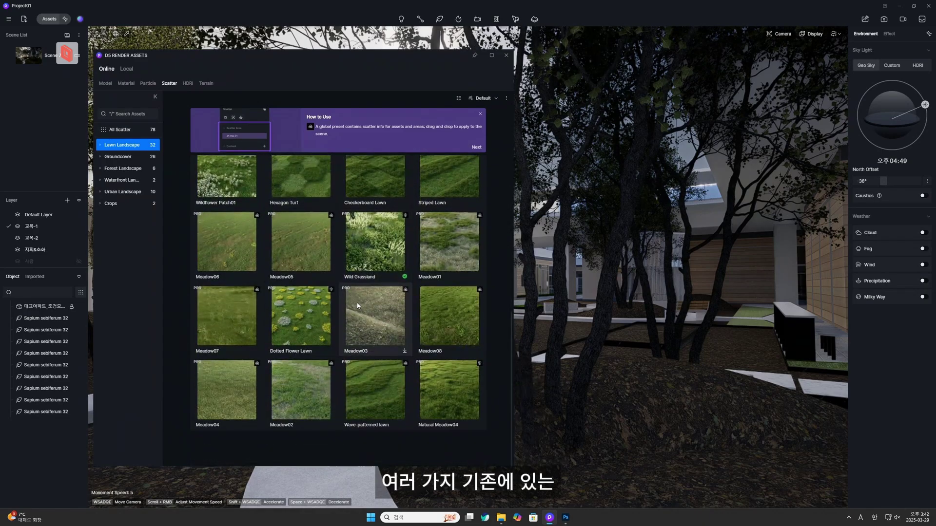
scroll(357, 302, "up", 5)
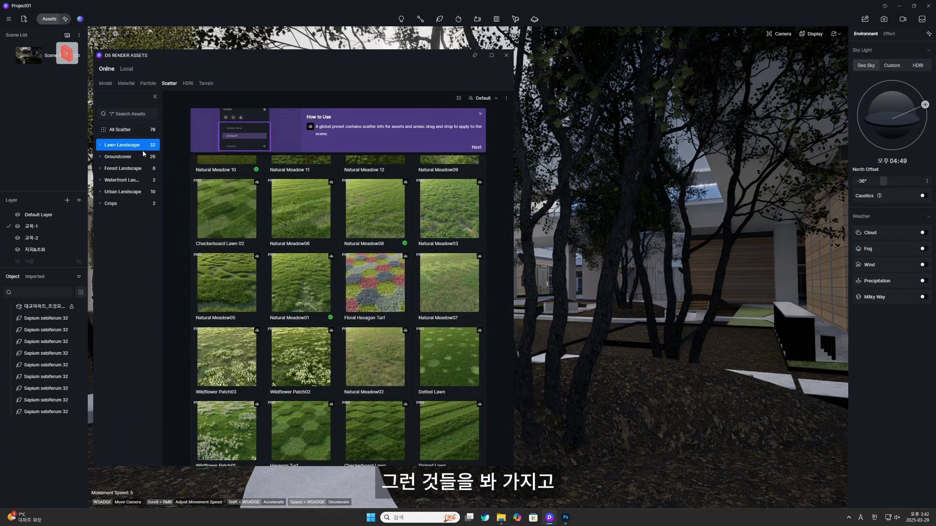
left_click(120, 157)
left_click(123, 168)
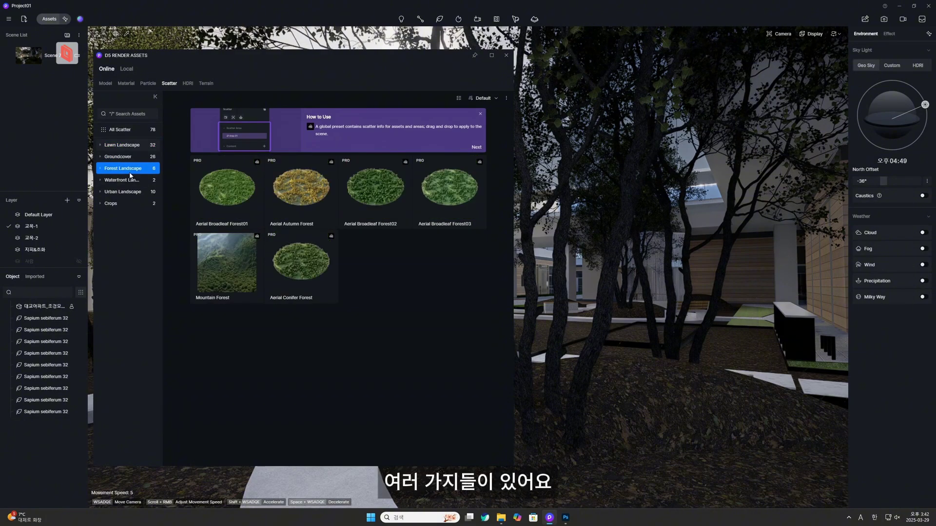
left_click(123, 191)
left_click(124, 181)
left_click(122, 192)
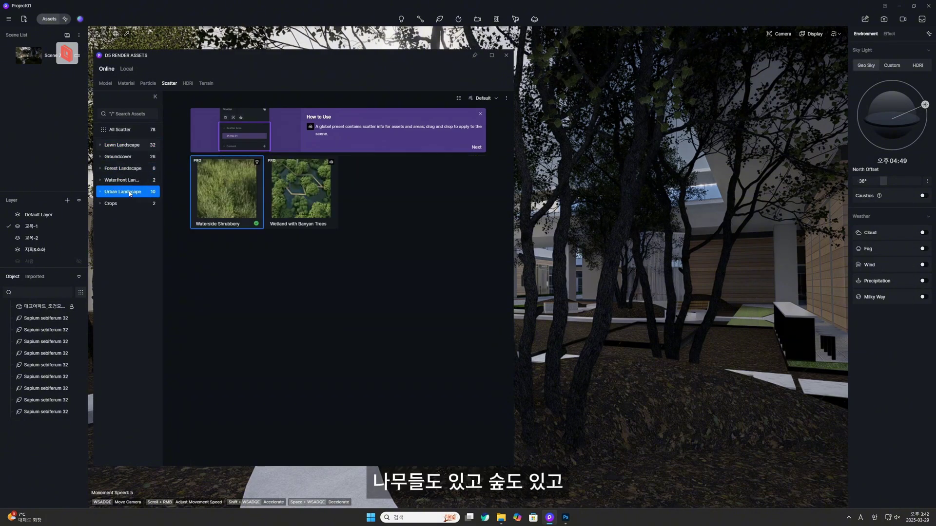
left_click(123, 168)
left_click(123, 145)
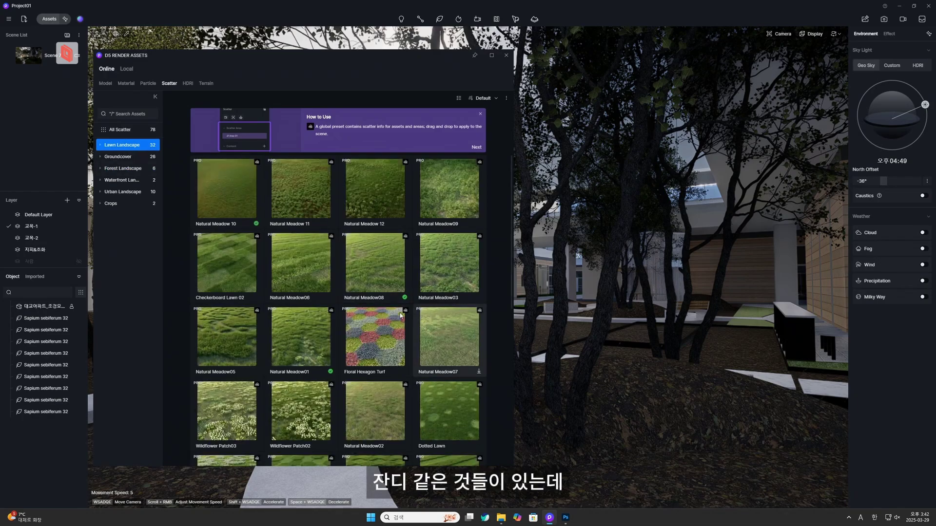
- Download the Meadow01 lawn scatter preset and apply it to the soil material of the planting mounds
scroll(397, 346, "down", 2)
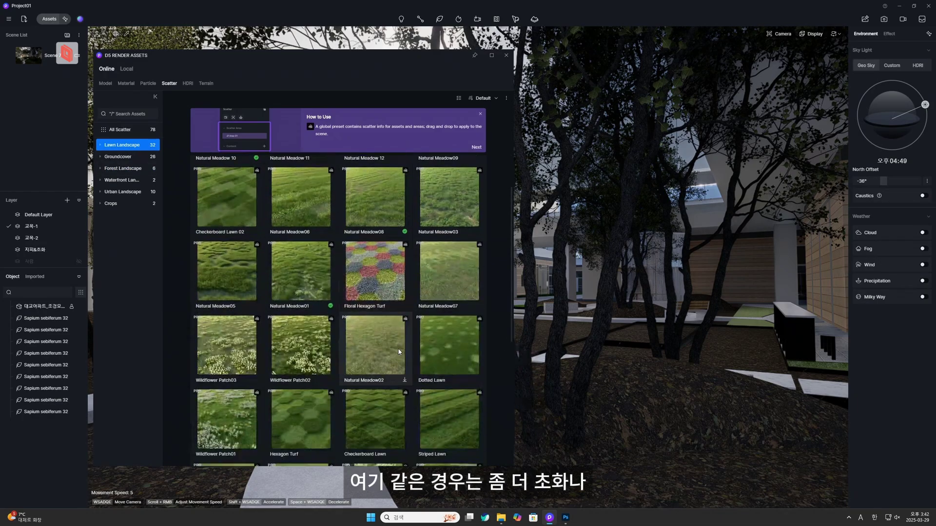
scroll(397, 346, "down", 3)
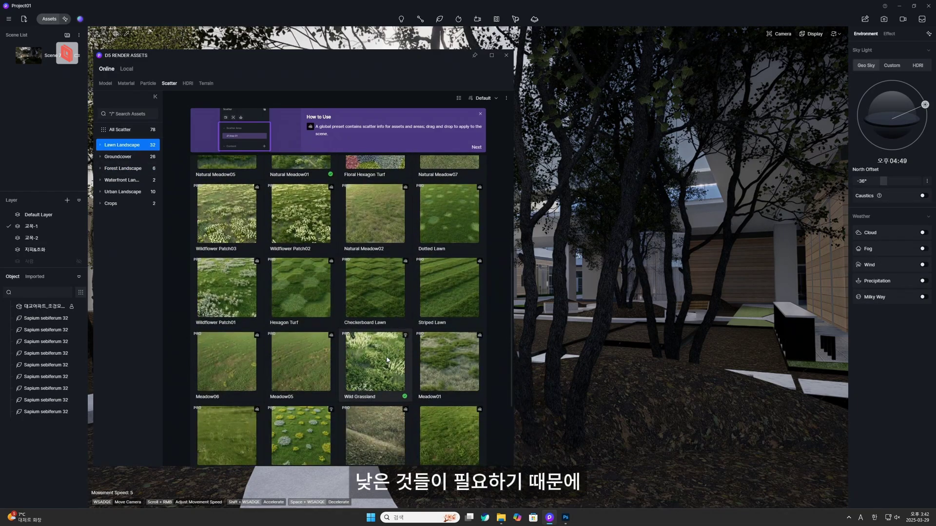
scroll(419, 347, "down", 1)
left_click(441, 347)
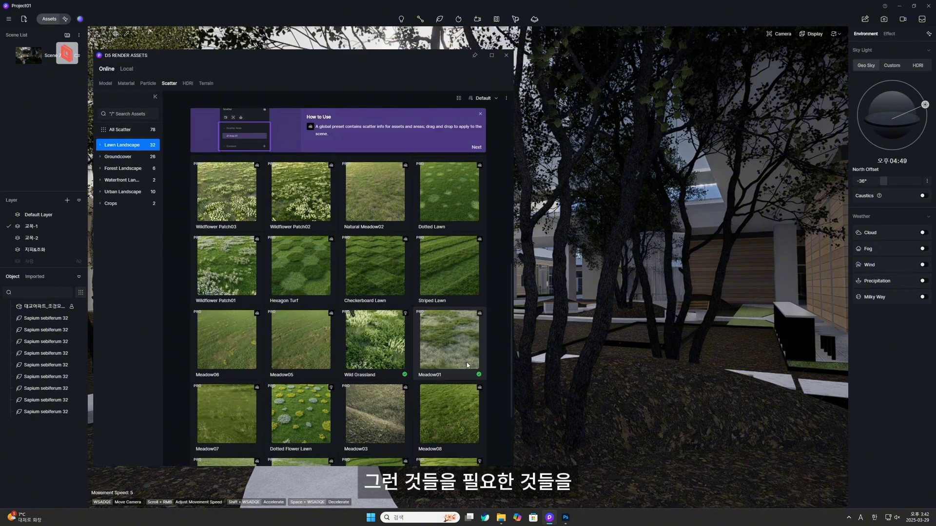
left_click(447, 338)
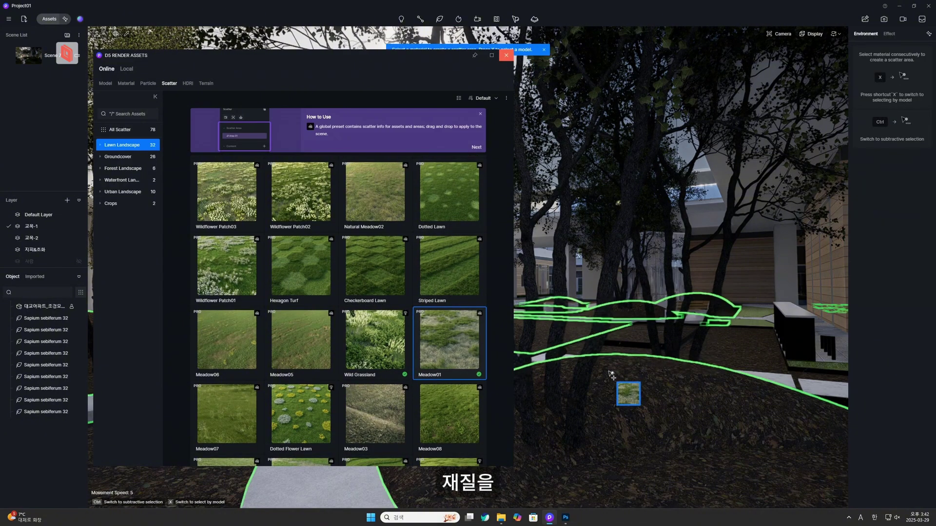
left_click(644, 413)
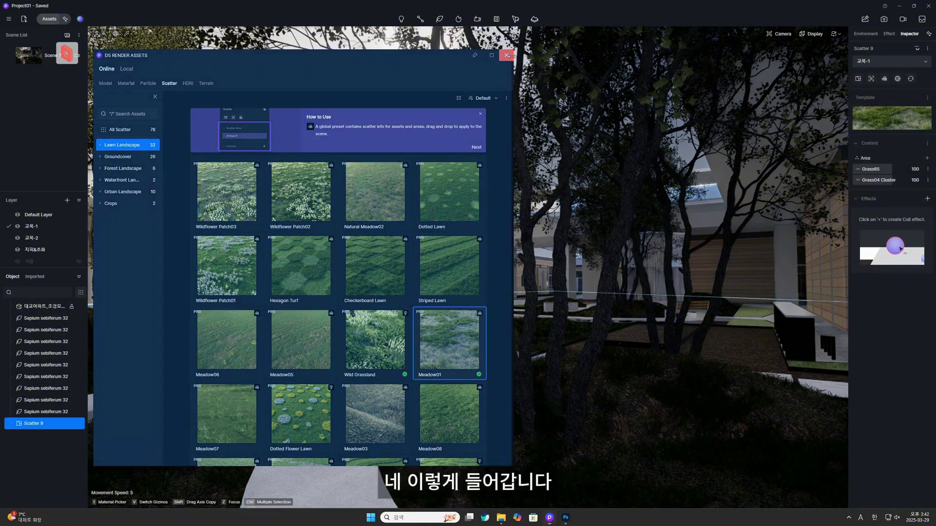
- Close the asset library and examine the meadow scatter on the planting mounds, selected and deselected
left_click(554, 231)
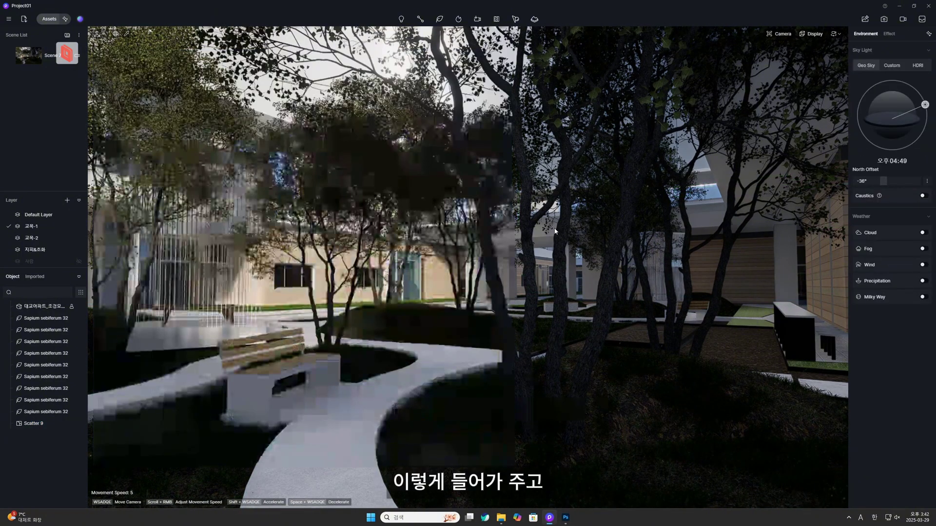
left_click(622, 452)
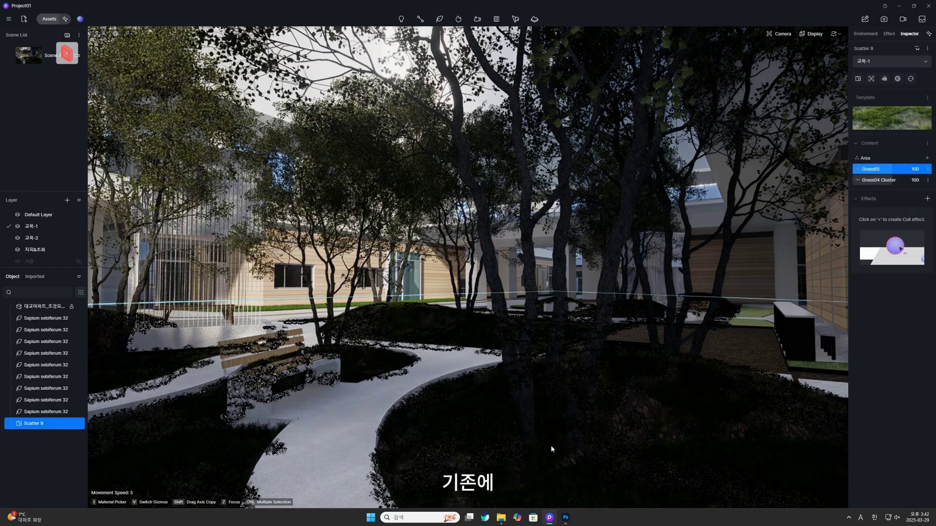
left_click(472, 443)
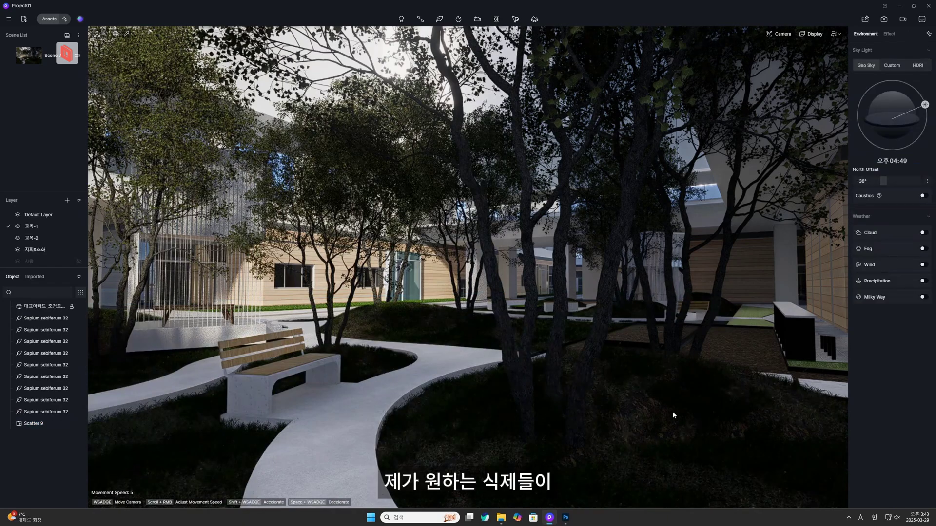
- Start adding another plant to the meadow scatter's area and open the ornamental grass category of the online models
left_click(71, 423)
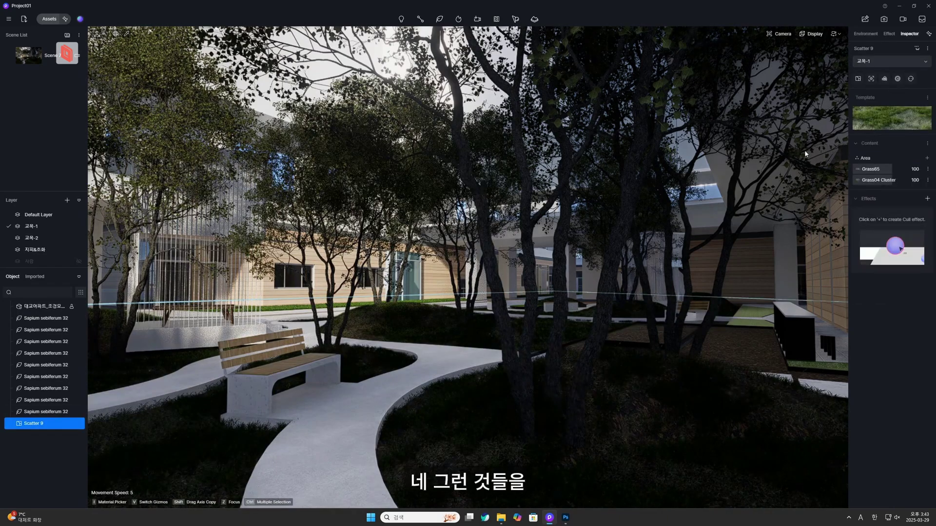
left_click(927, 158)
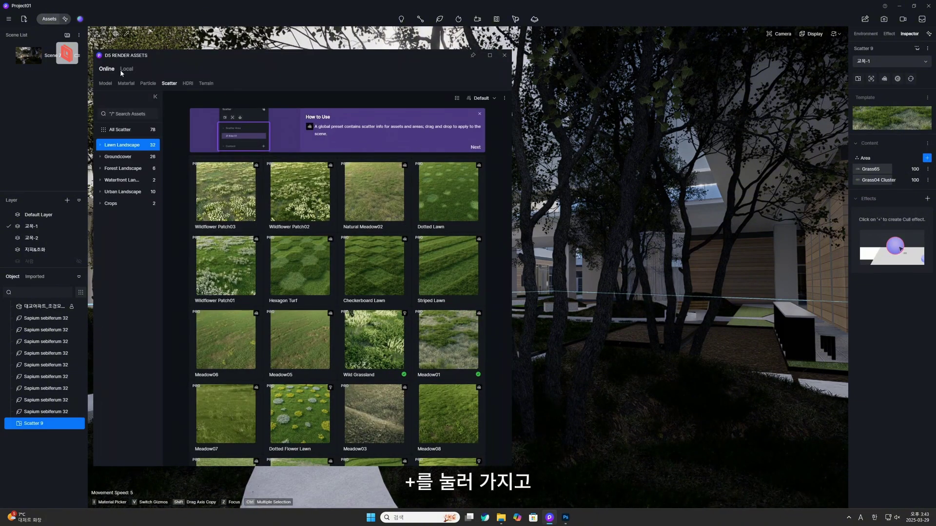
left_click(105, 83)
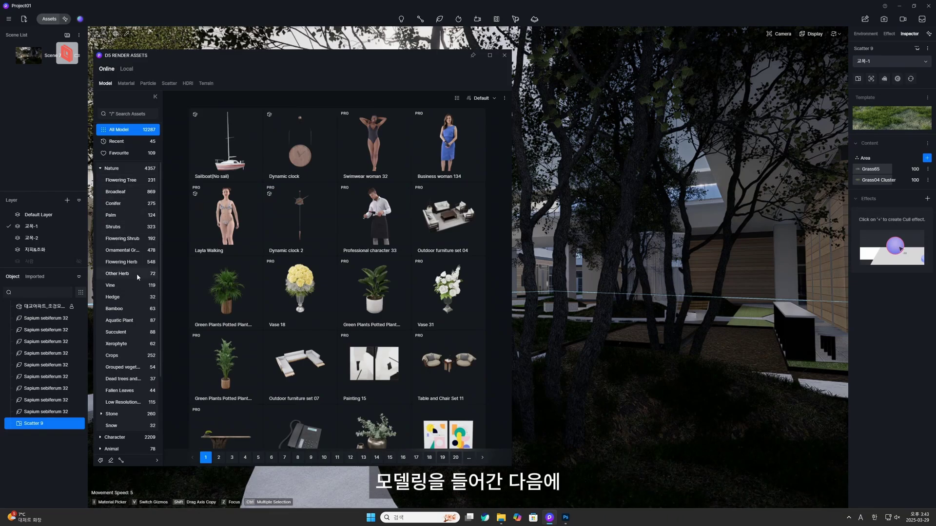
left_click(128, 263)
left_click(122, 245)
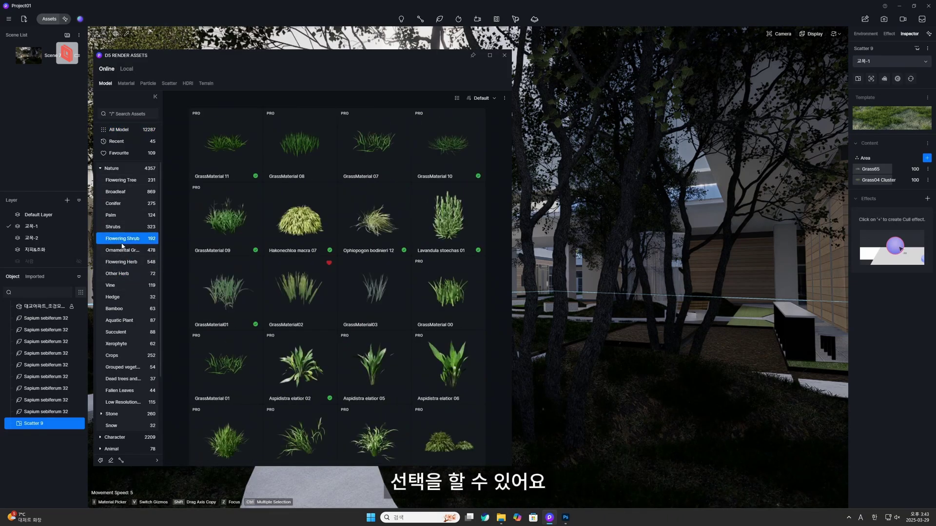
left_click(122, 249)
- Find Festuca gautieri 04 on page 5 of the ornamental grasses, download it and add it to the meadow scatter
scroll(308, 290, "down", 5)
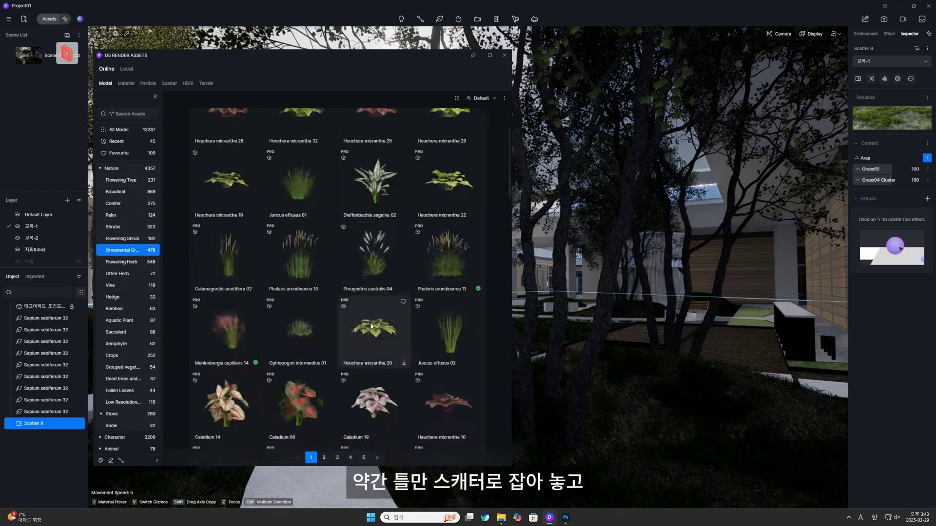
left_click(363, 457)
scroll(370, 380, "down", 5)
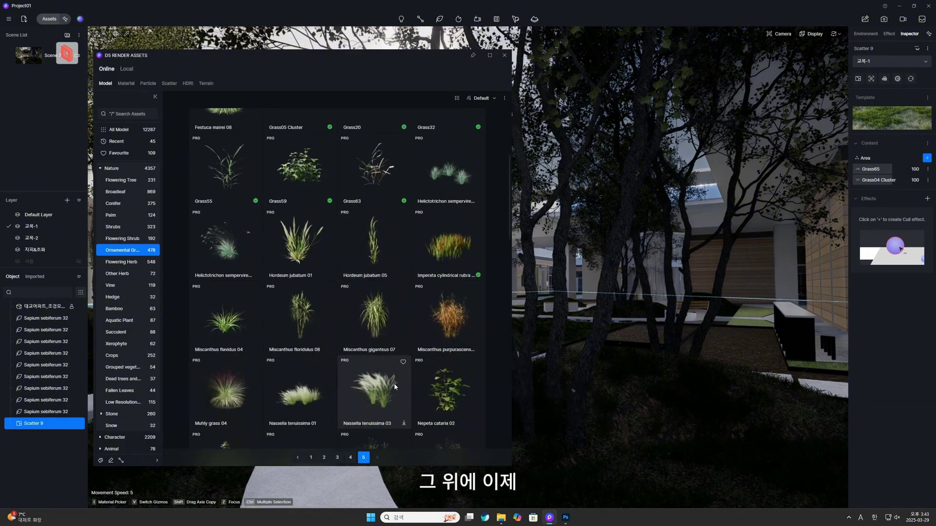
scroll(345, 376, "down", 5)
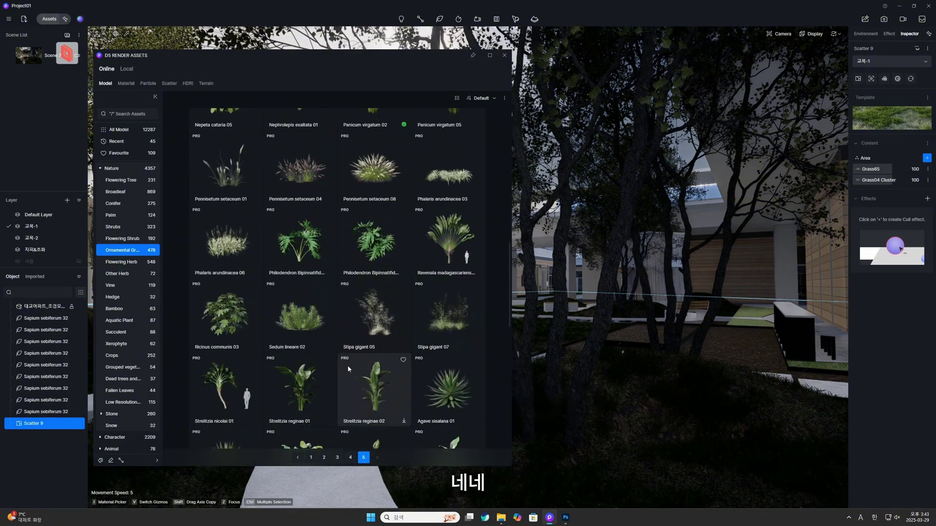
scroll(348, 364, "down", 3)
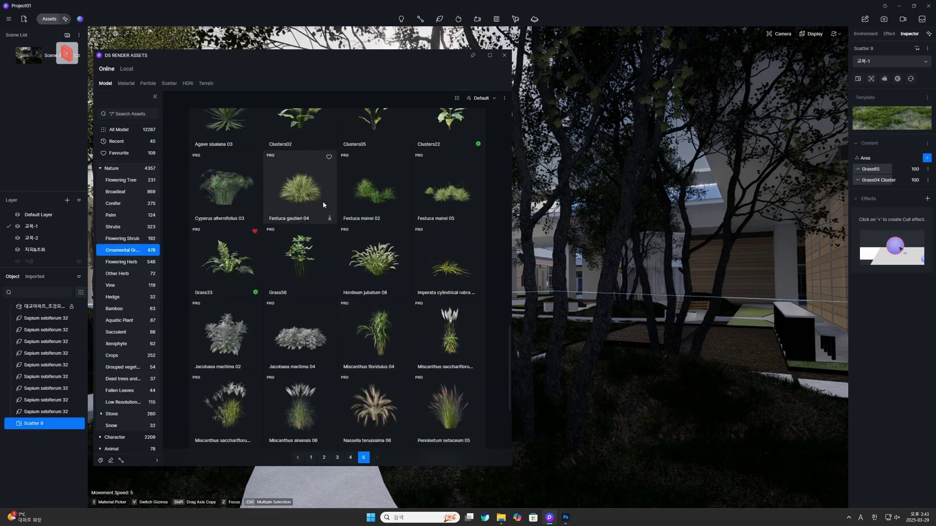
left_click(323, 200)
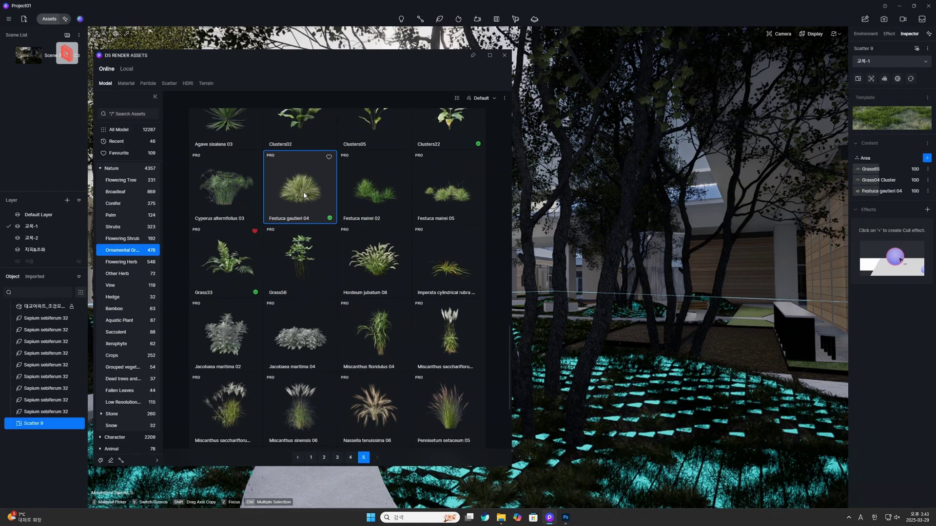
left_click(504, 55)
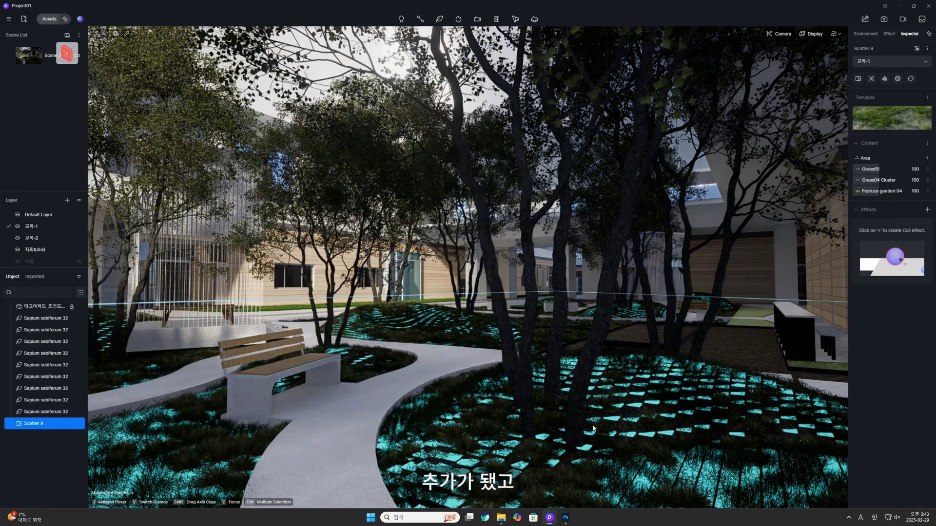
key("Escape")
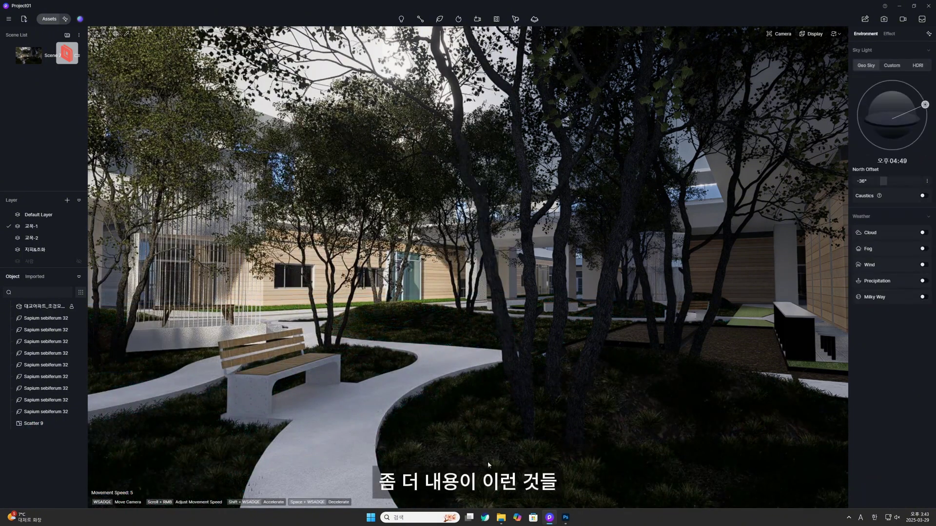
- Try enlarged scaling values for Festuca gautieri 04 in the meadow scatter, including 221 and 173, and preview the planting
left_click(44, 423)
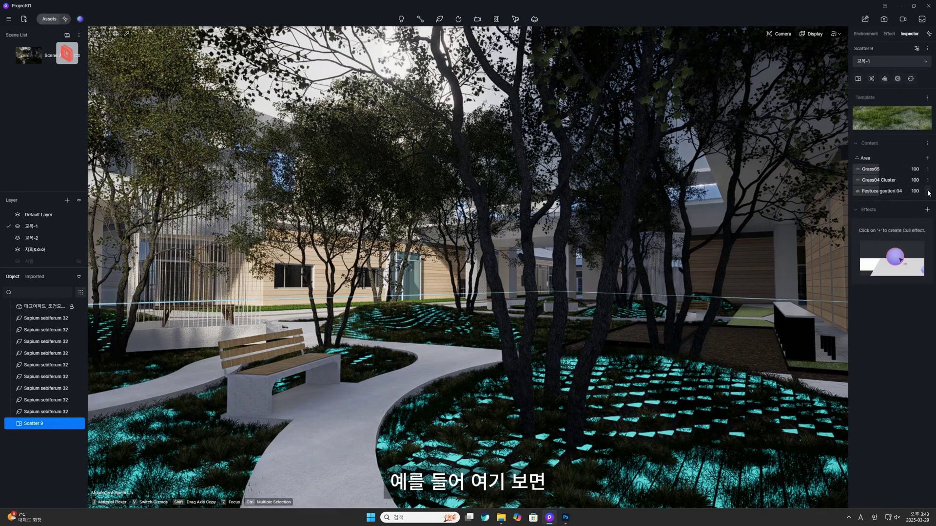
left_click(885, 191)
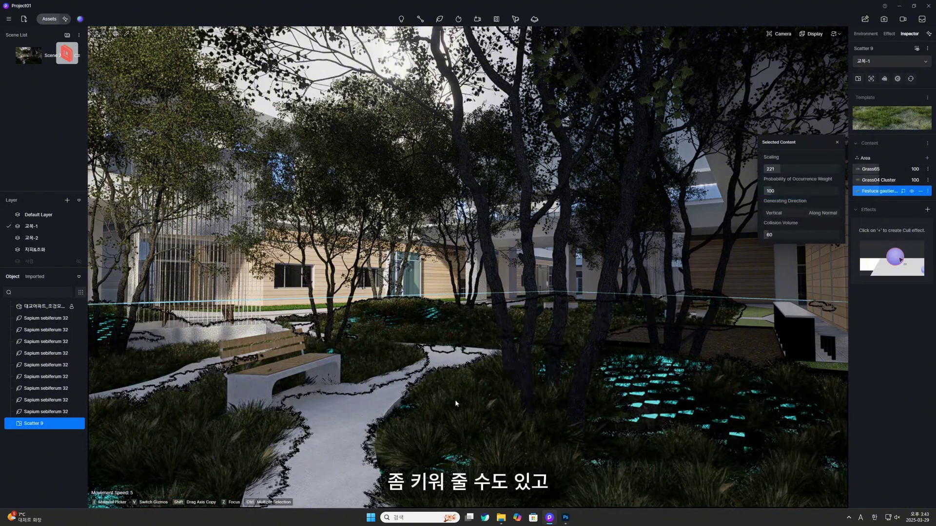
left_click_drag(789, 169, 778, 168)
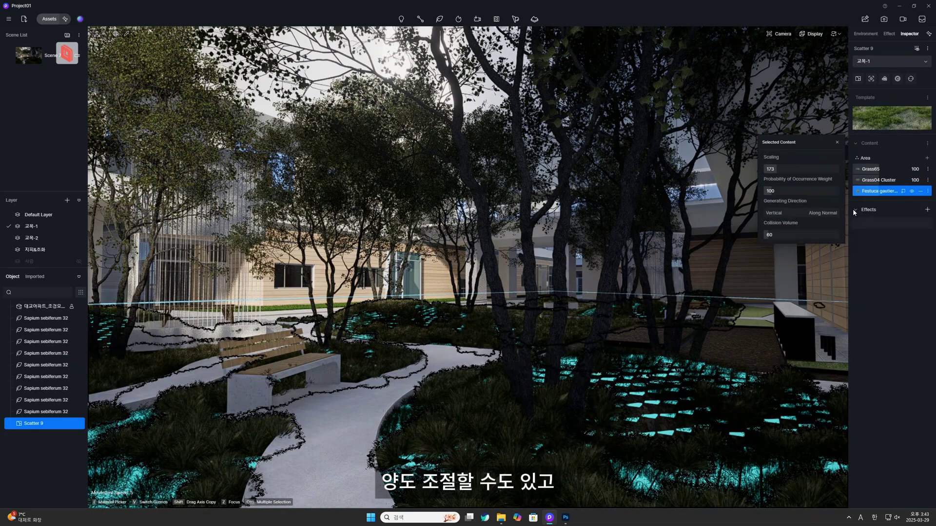
left_click(928, 210)
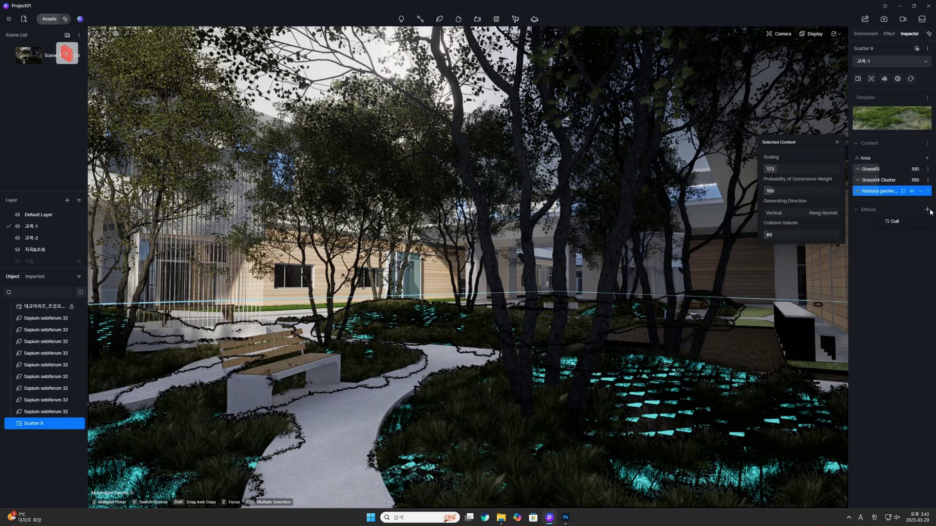
left_click_drag(780, 169, 832, 217)
left_click(555, 424)
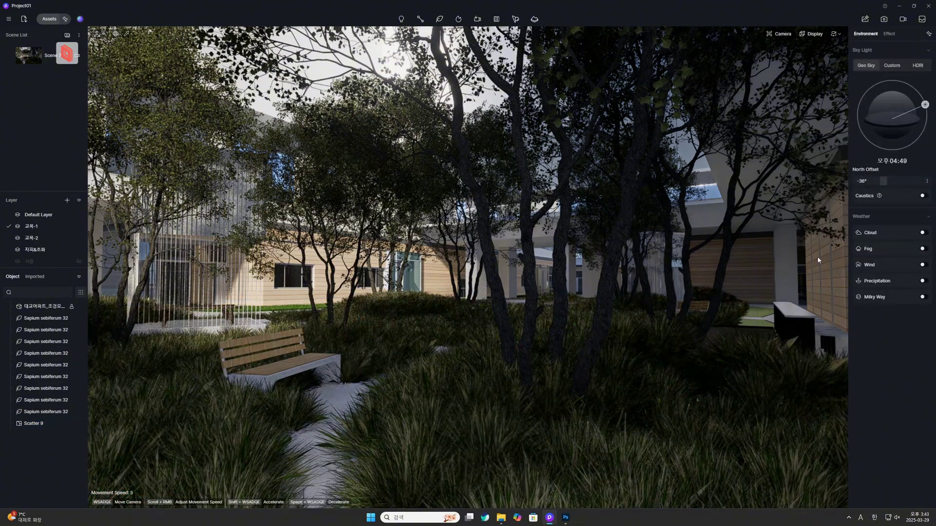
- Set the scaling of Festuca gautieri 04 in the meadow scatter to 144
left_click(685, 284)
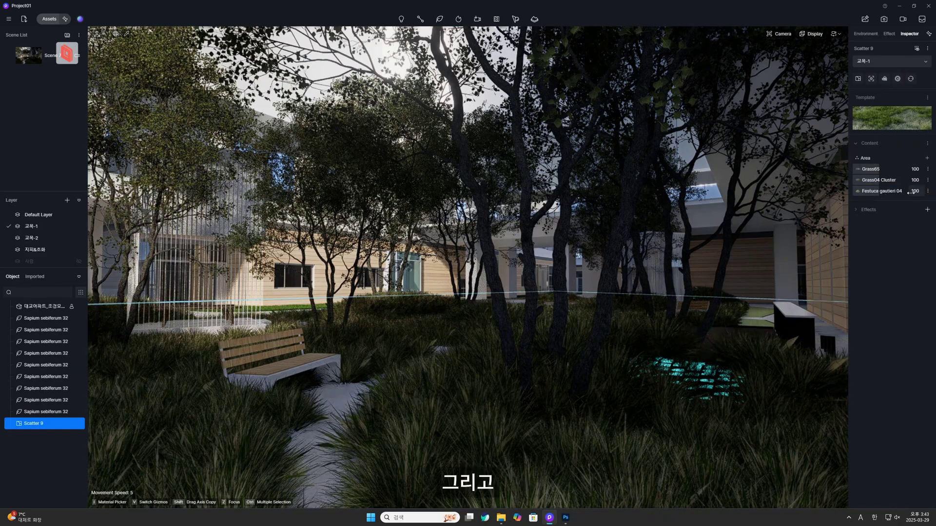
left_click(870, 191)
left_click_drag(780, 170, 773, 169)
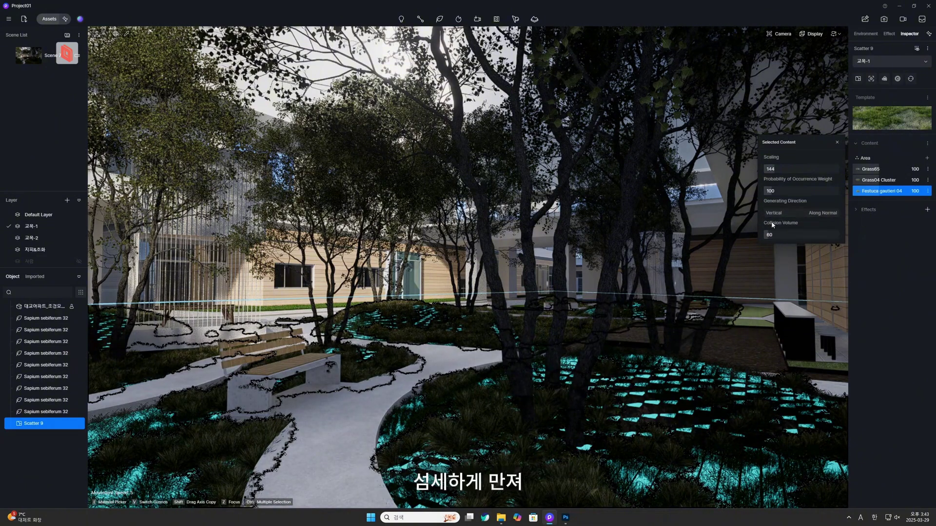
left_click(876, 257)
left_click(877, 191)
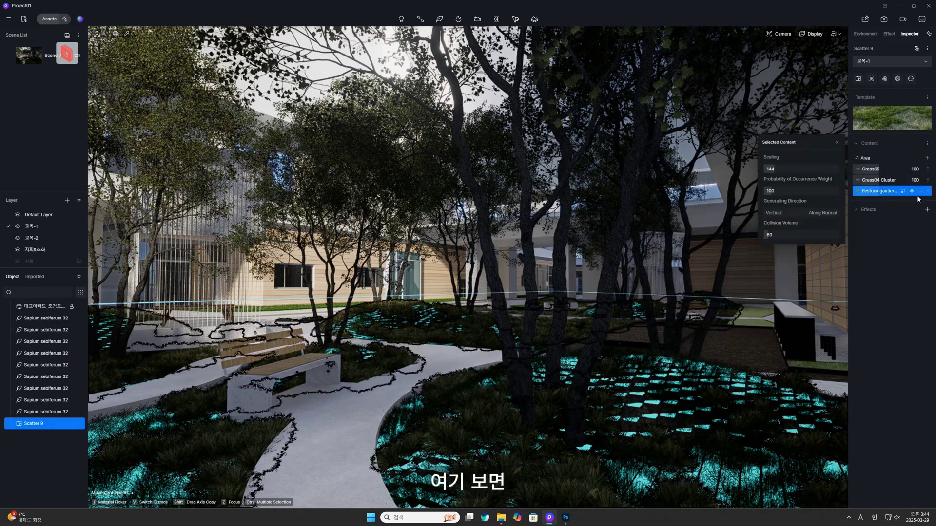
left_click(837, 142)
- Try a probability of 50 for Festuca gautieri 04, restore it to 100 and deselect the scatter
left_click(909, 180)
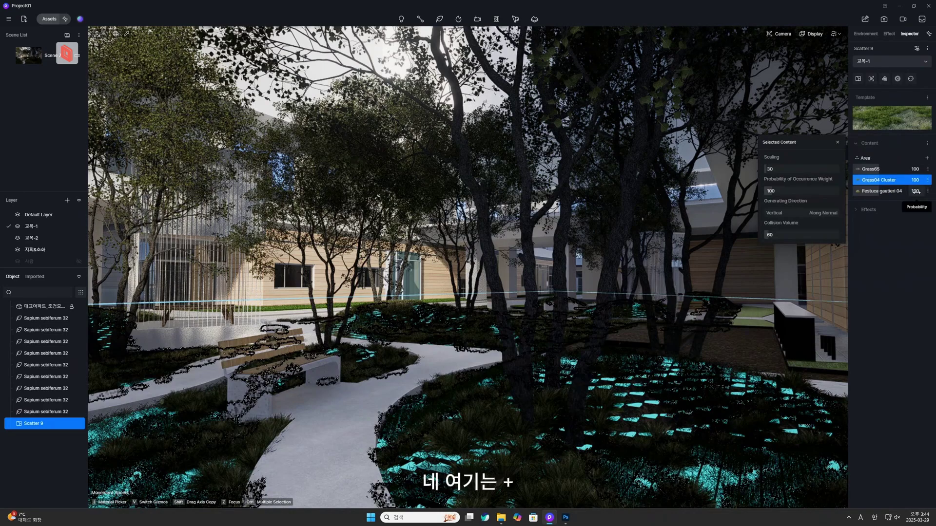
left_click(913, 194)
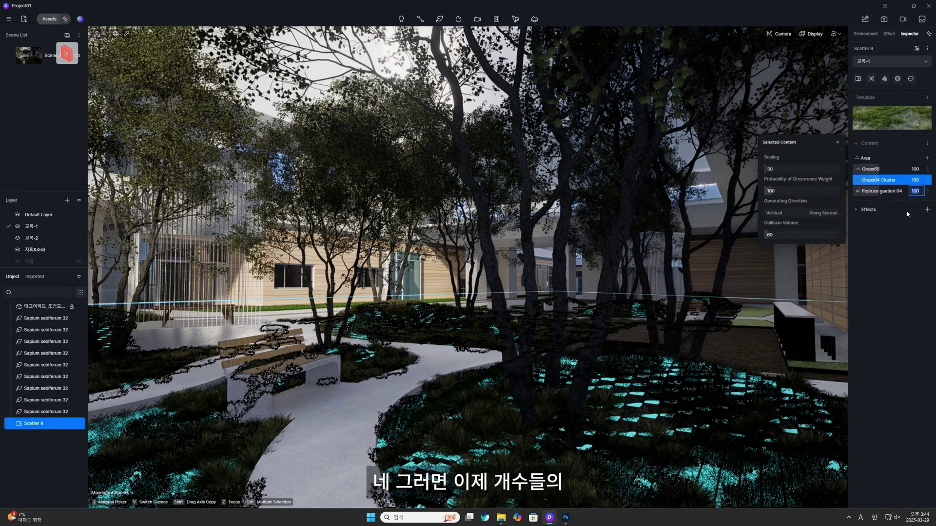
type("50")
key("Return")
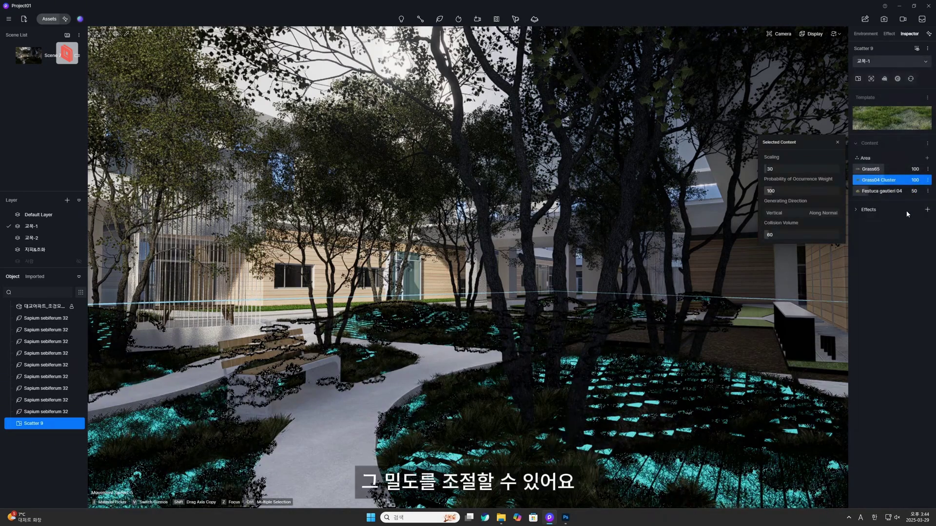
left_click(914, 191)
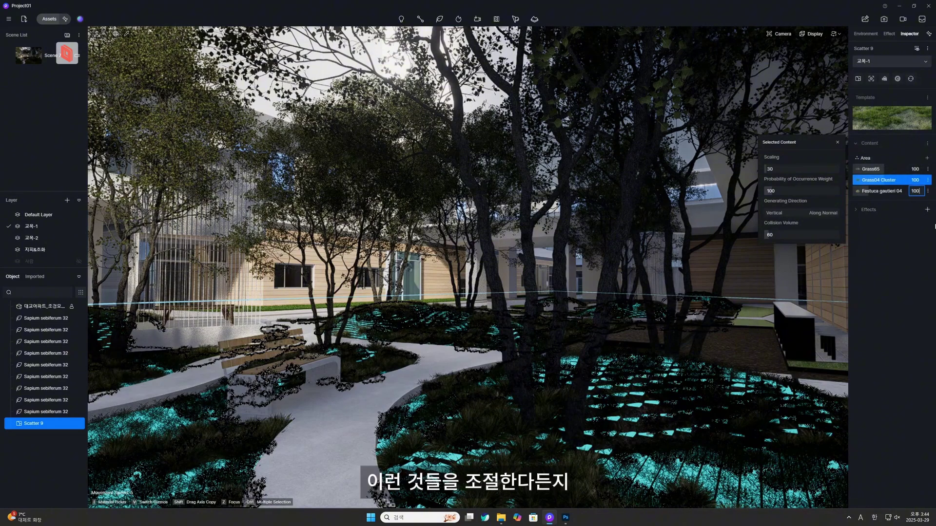
type("100")
key("Return")
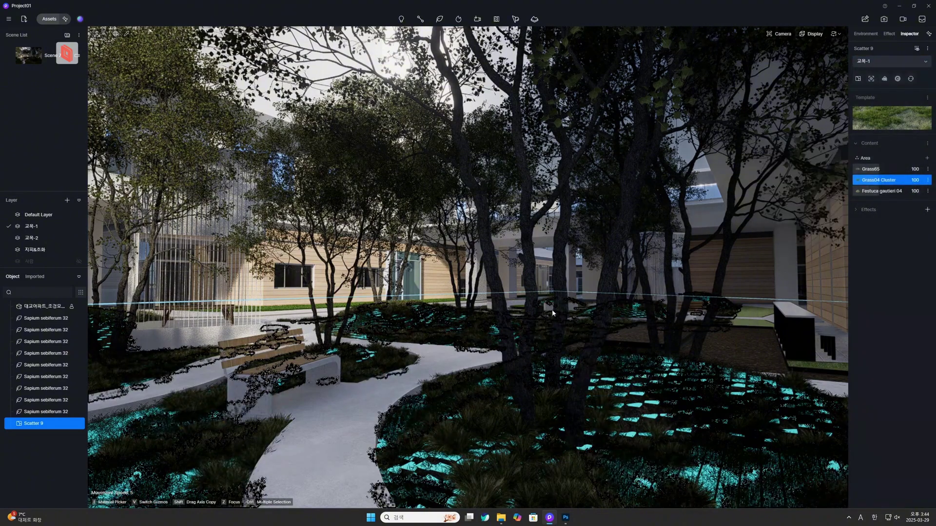
left_click(535, 490)
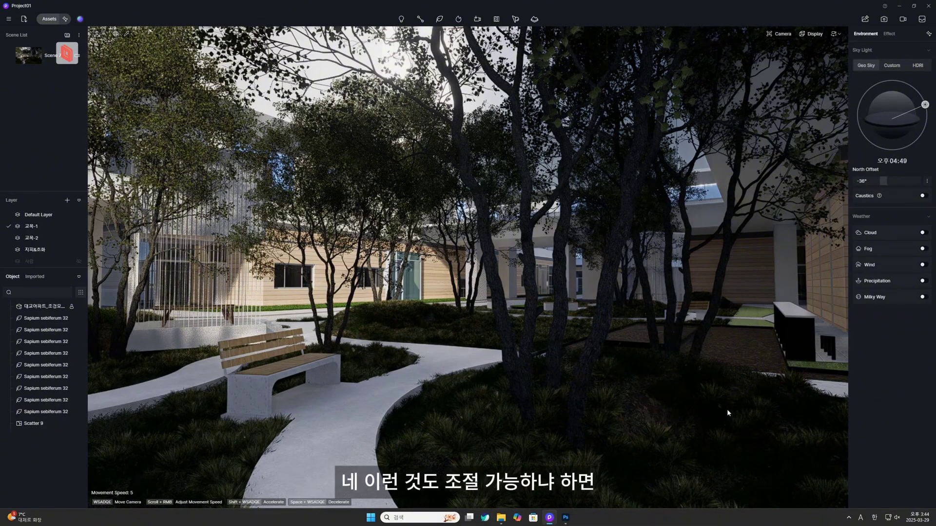
left_click(34, 427)
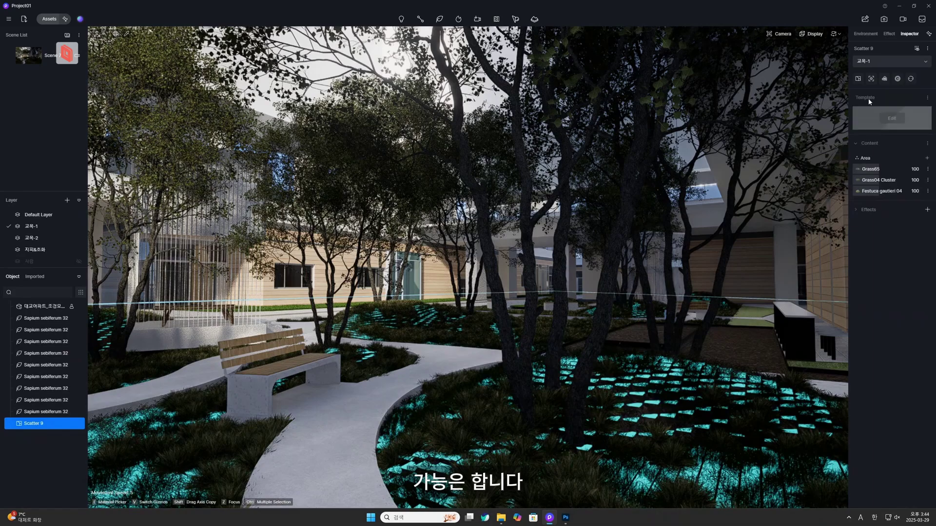
left_click(927, 98)
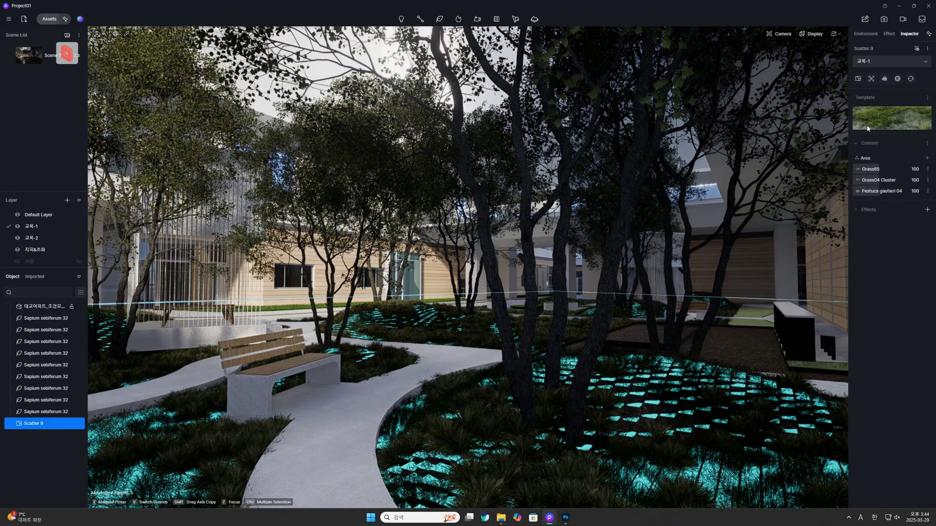
left_click(856, 211)
left_click(855, 212)
key("Escape")
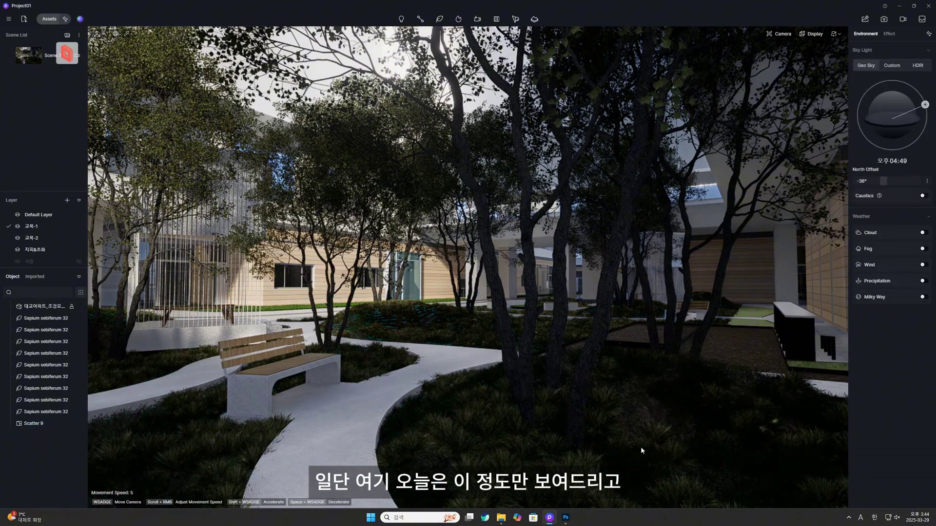
- Find Wildflower Patch03 among the Lawn Landscape scatter presets and download it
left_click(516, 118)
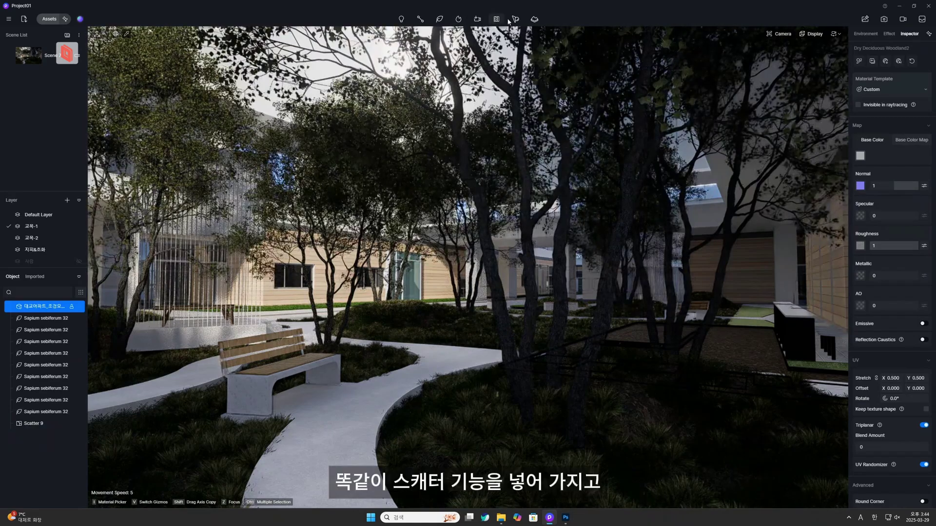
left_click(516, 19)
left_click(477, 91)
scroll(354, 340, "down", 2)
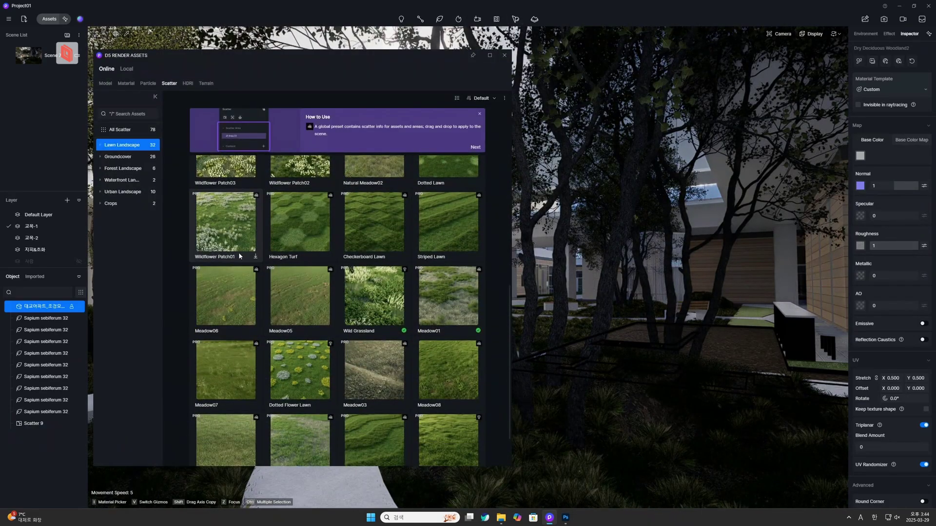
scroll(220, 251, "up", 1)
left_click(220, 251)
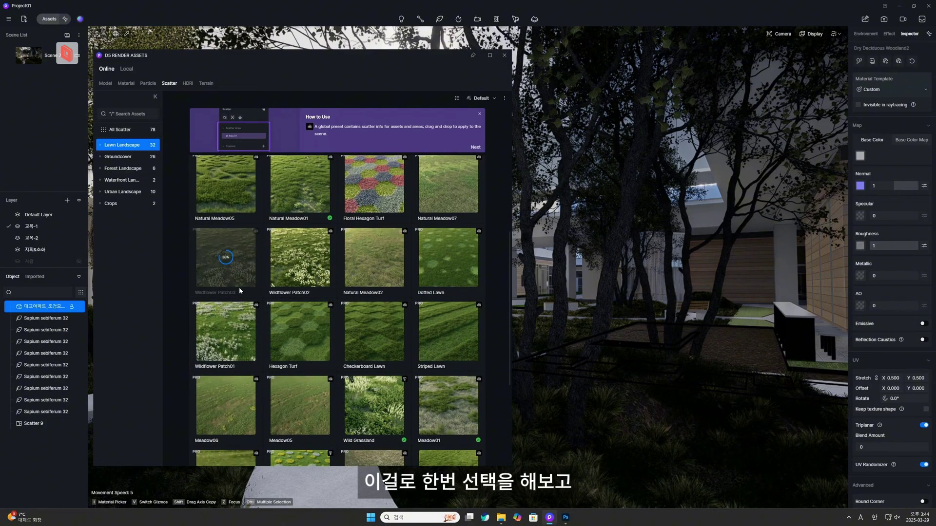
- Apply the Wildflower Patch03 scatter to the brown ground bed beyond the trees and deselect it
left_click(219, 264)
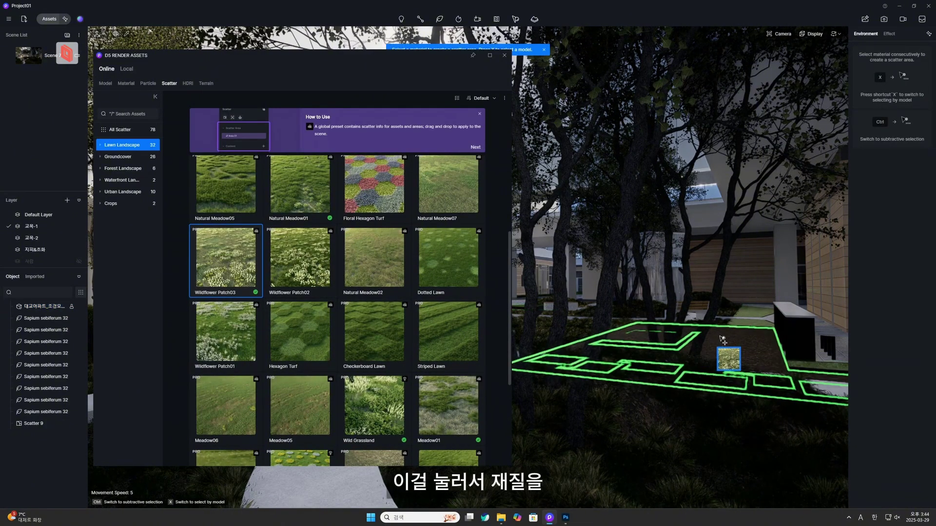
left_click(731, 361)
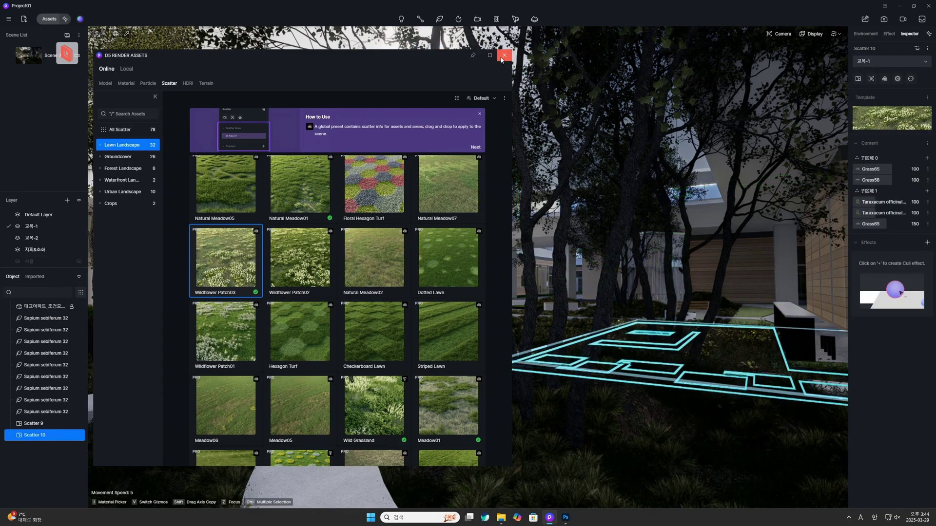
left_click(505, 55)
key("Escape")
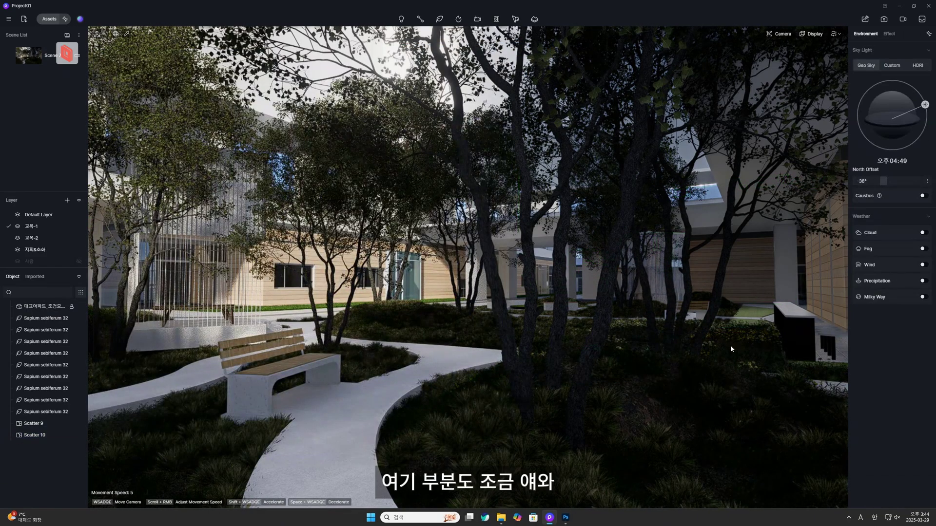
- Replace Grass65 in the first sub-area of the wildflower scatter with Hordeum jubatum 04 from the ornamental grasses
left_click(729, 349)
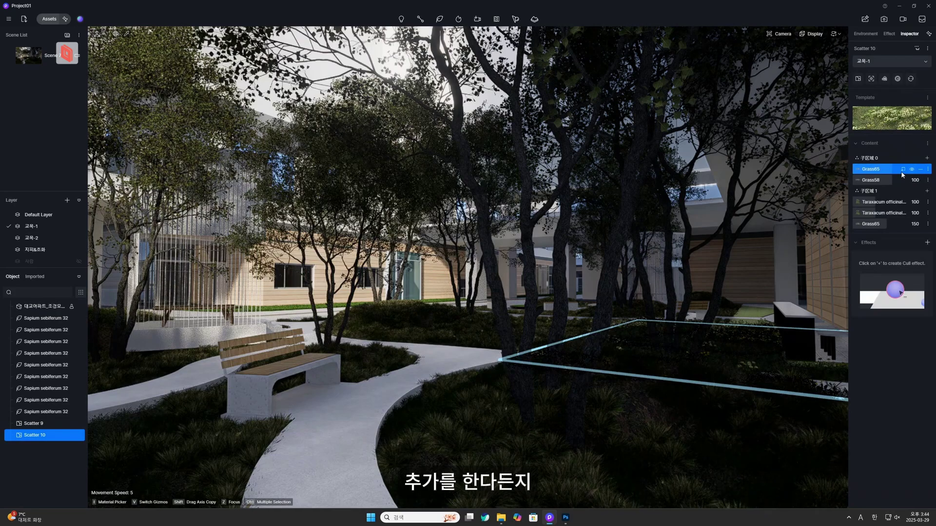
left_click(903, 170)
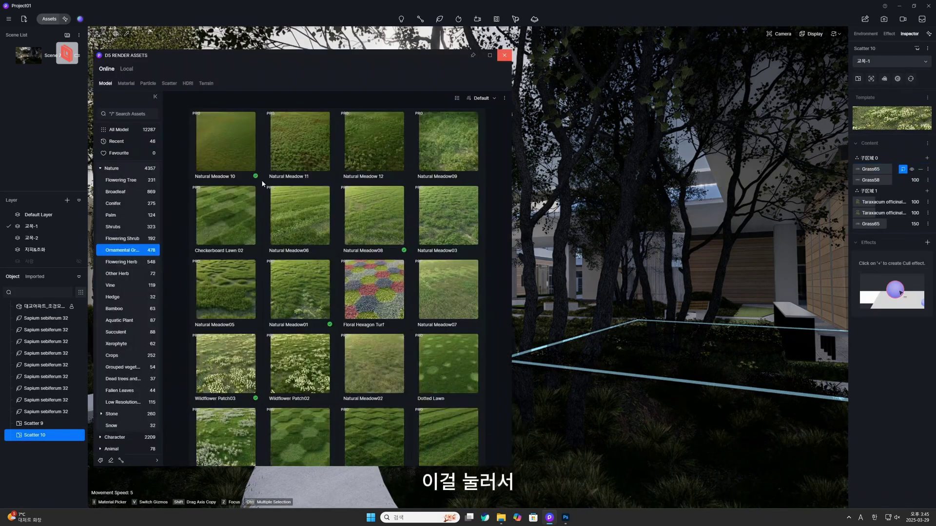
scroll(347, 321, "down", 10)
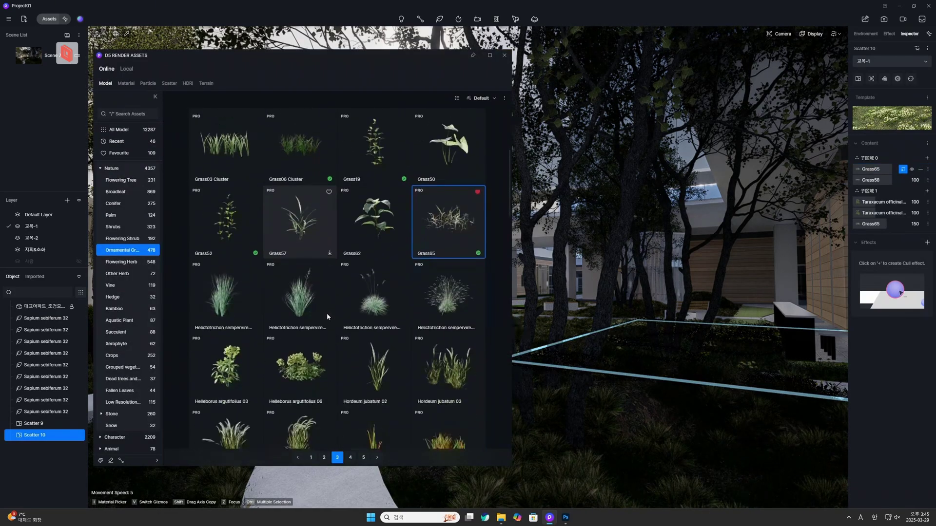
left_click(233, 280)
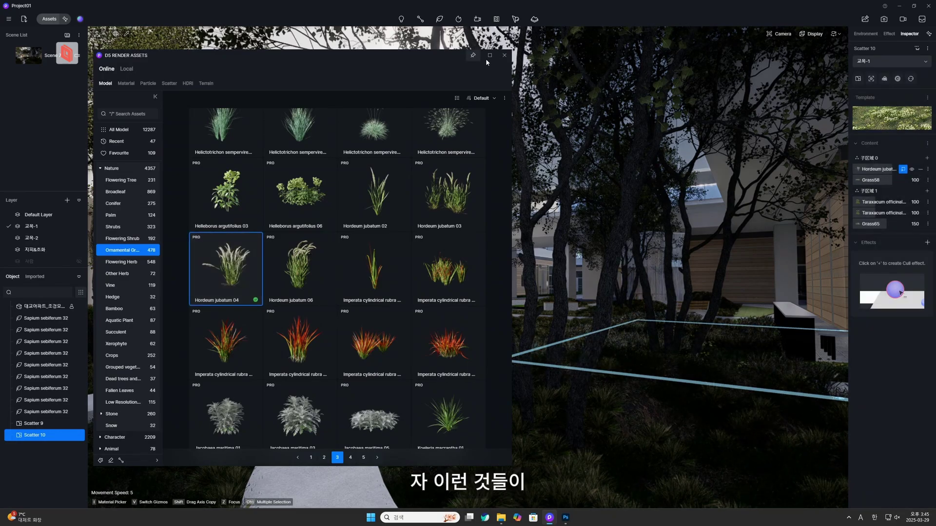
left_click(504, 55)
key("Escape")
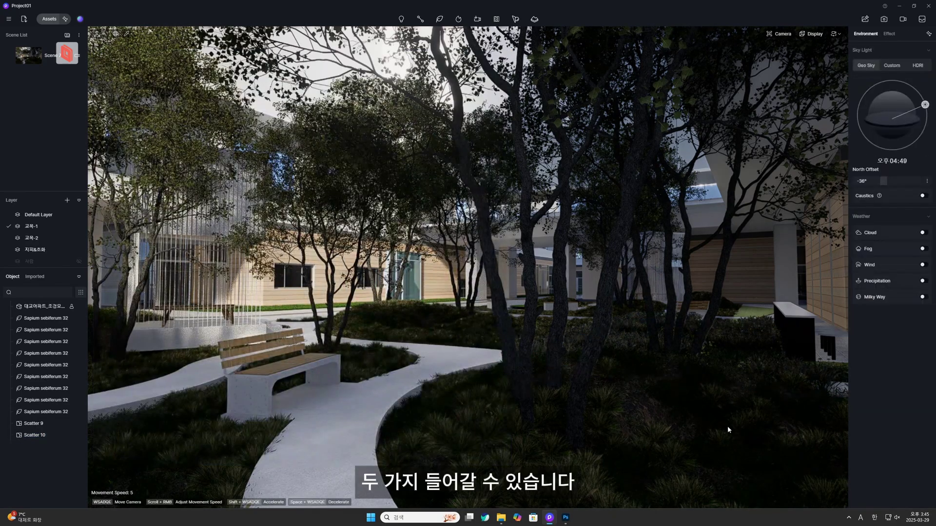
- Enlarge Hordeum jubatum 04 in the wildflower scatter to a scaling of about 134 and deselect the scatter
left_click(754, 341)
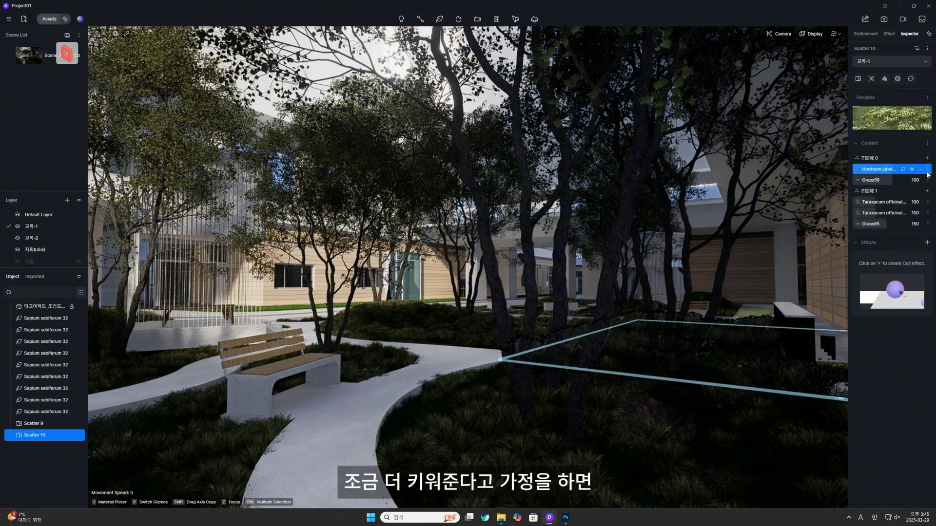
left_click(882, 174)
left_click_drag(779, 172, 794, 171)
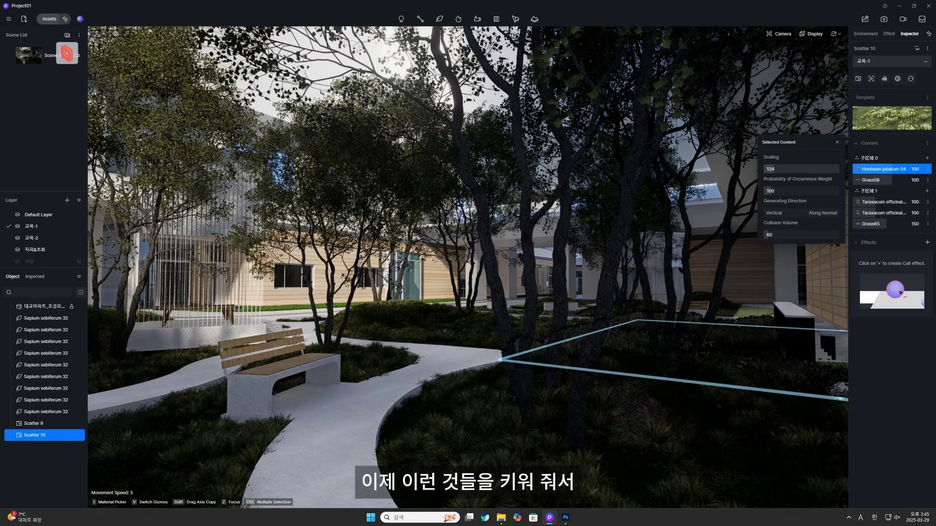
left_click(668, 390)
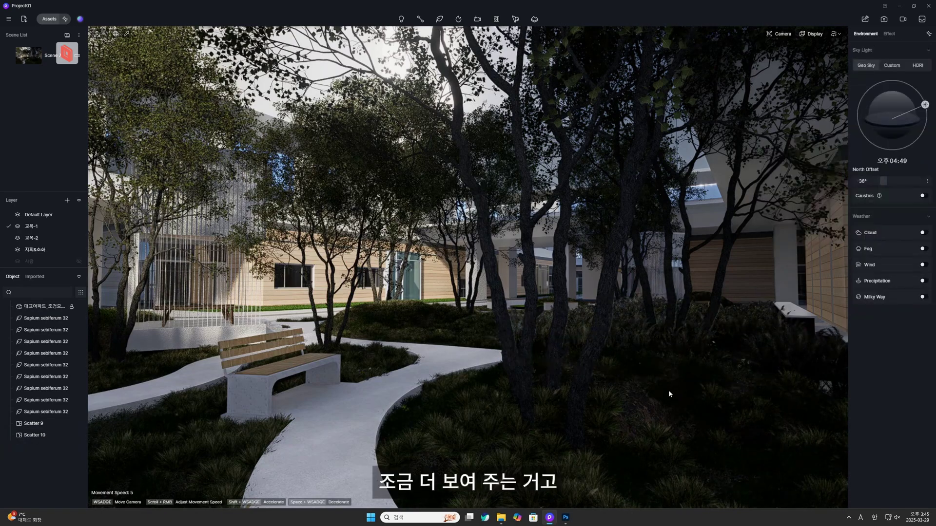
- Move the geo sky sun to 12:39 PM to brighten the courtyard planting
mouse_move(11, 58)
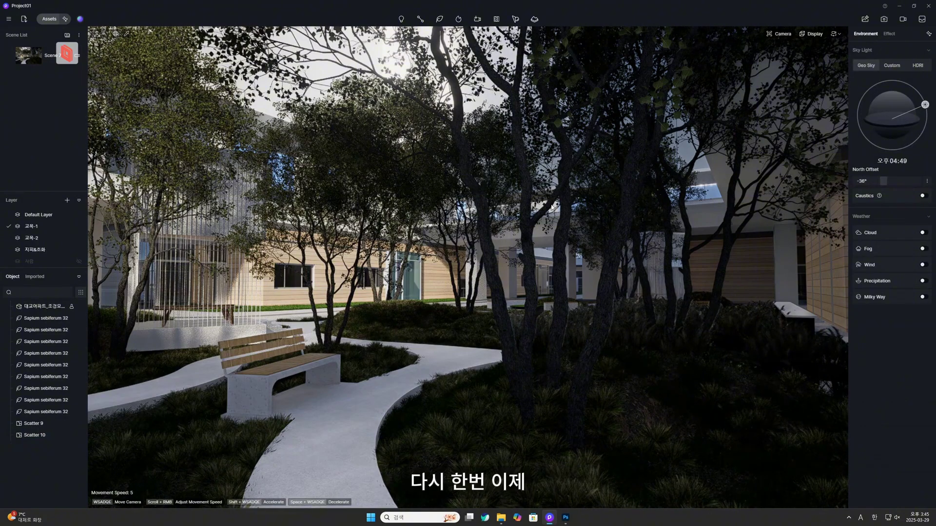
left_click_drag(918, 102, 897, 100)
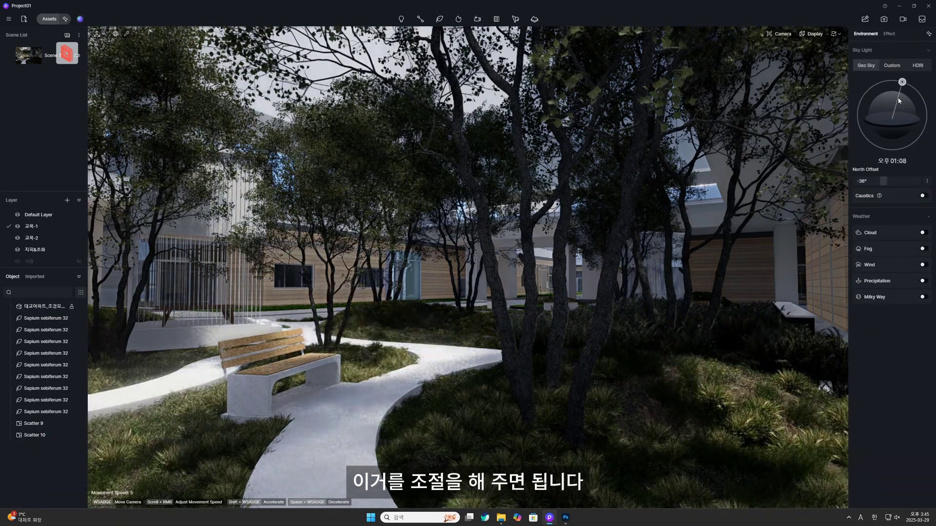
left_click_drag(895, 100, 896, 101)
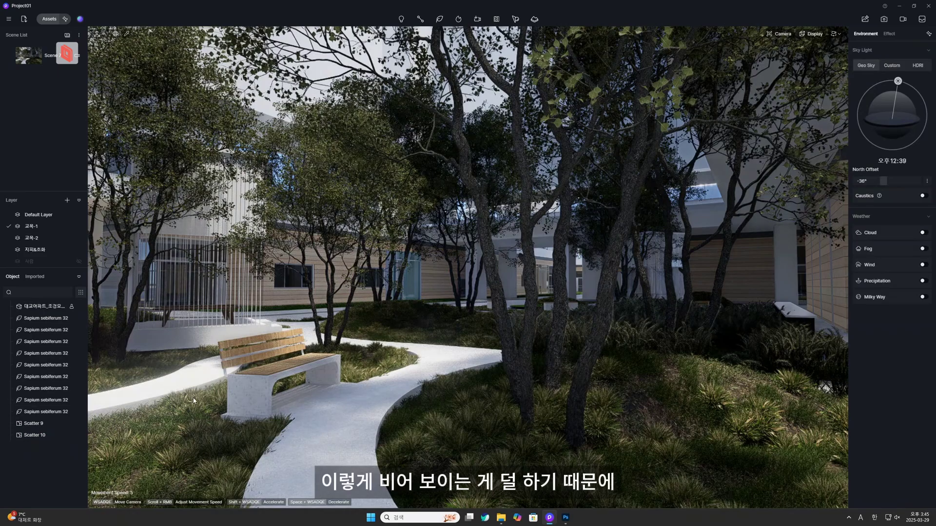
left_click(172, 384)
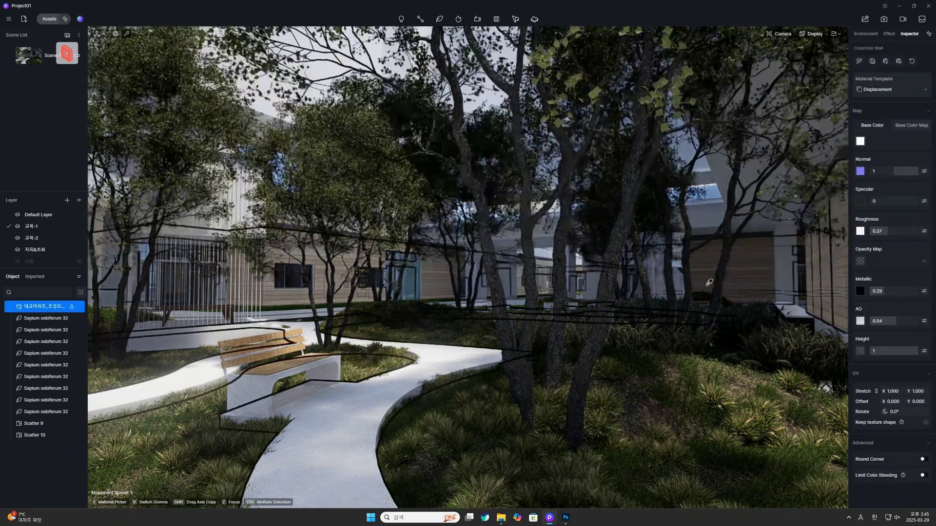
key("Escape")
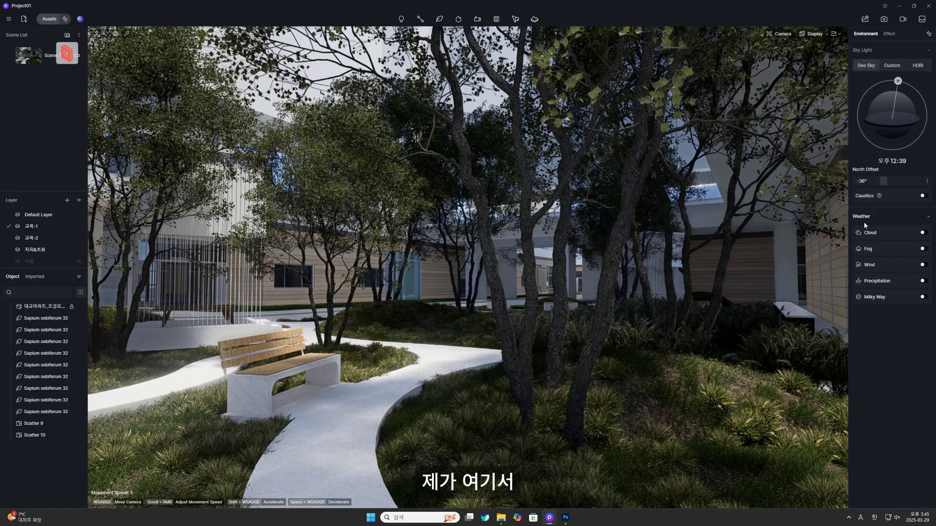
- Try 1.11 fog with precipitation mixing rain and snow, raindrop transparency 0.93, snow flake size 0.5 and water mist density 0.1
left_click(926, 250)
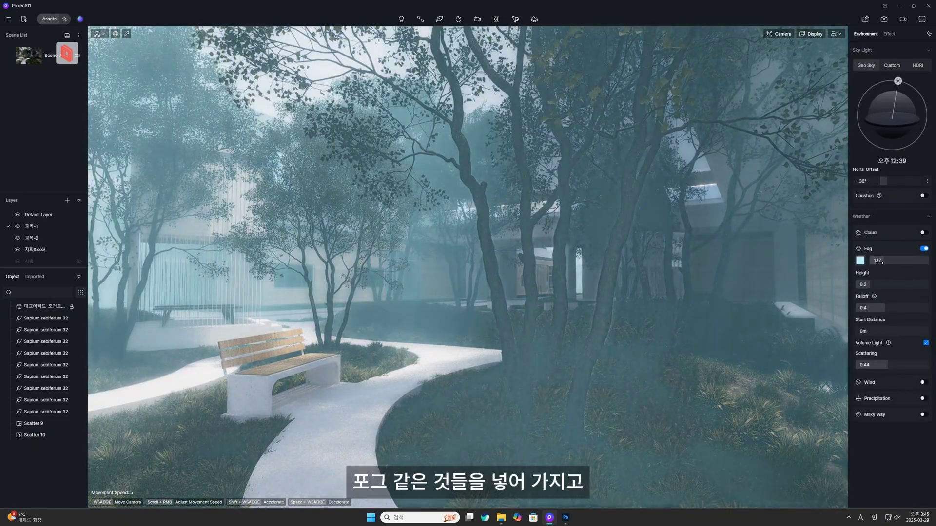
left_click_drag(878, 262, 877, 296)
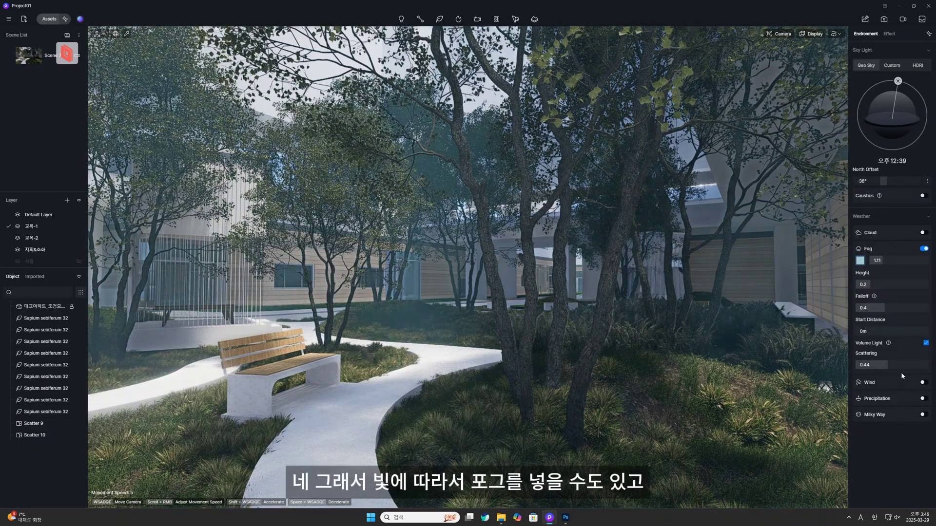
left_click(922, 399)
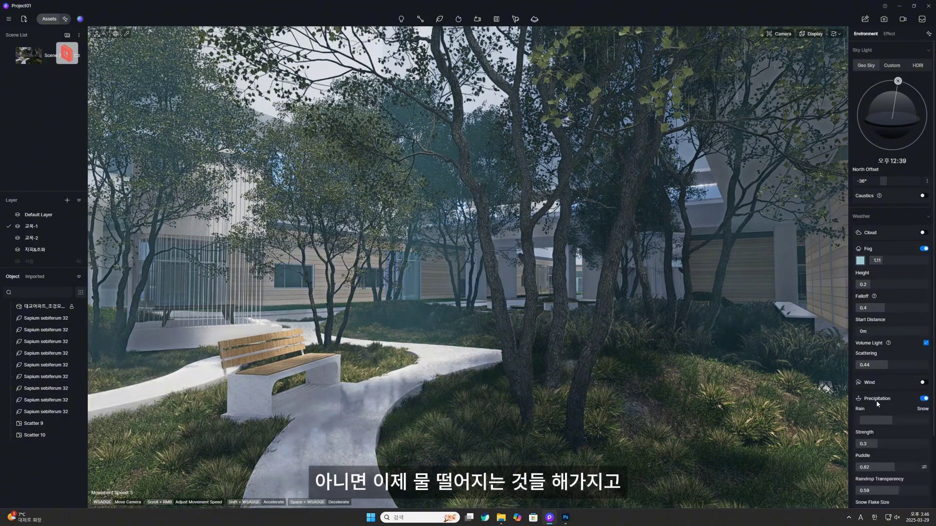
scroll(889, 439, "down", 3)
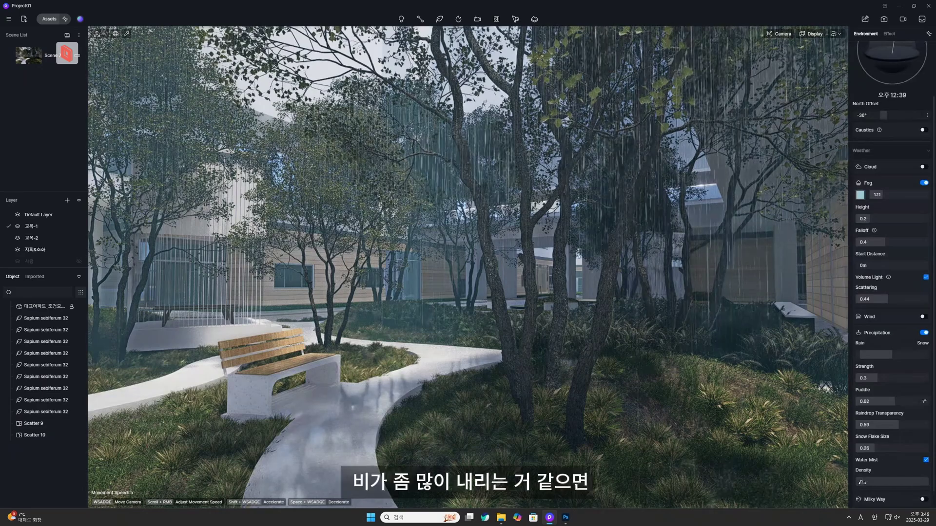
left_click_drag(902, 485, 870, 487)
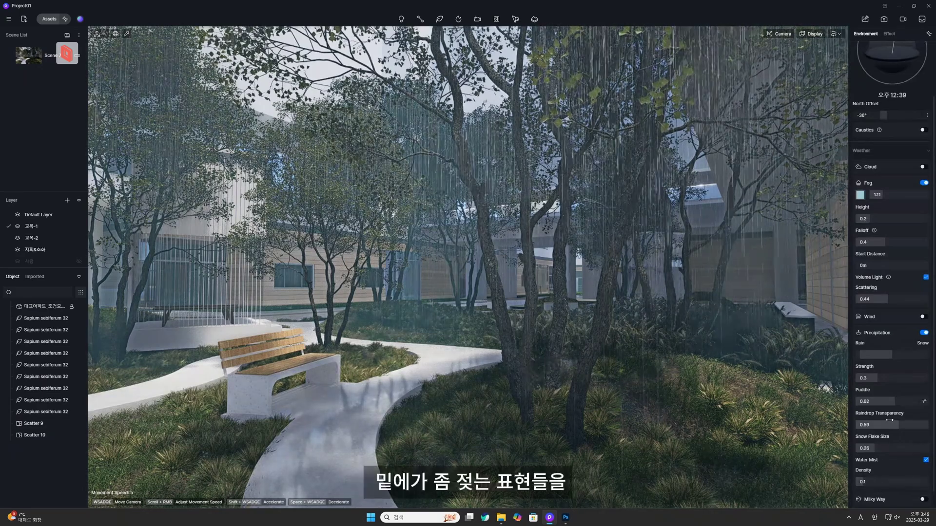
left_click_drag(886, 445, 891, 449)
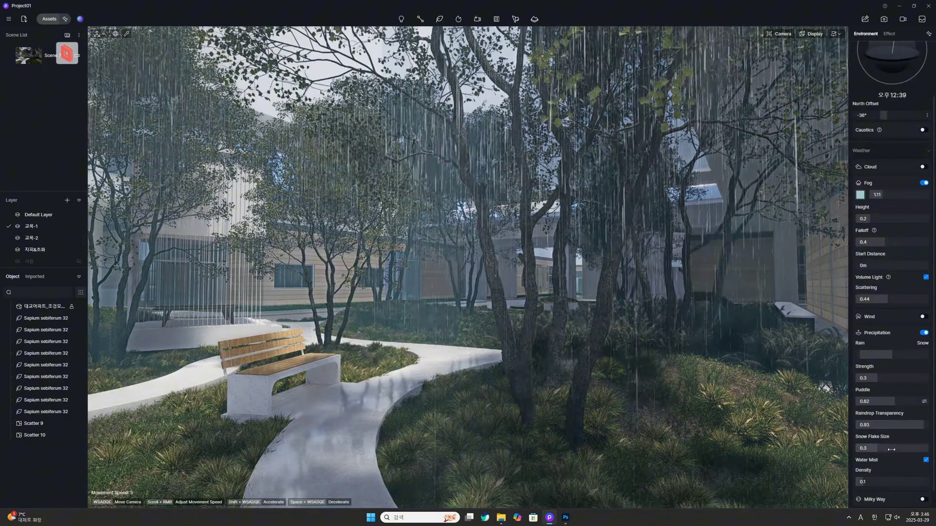
left_click_drag(891, 354, 868, 357)
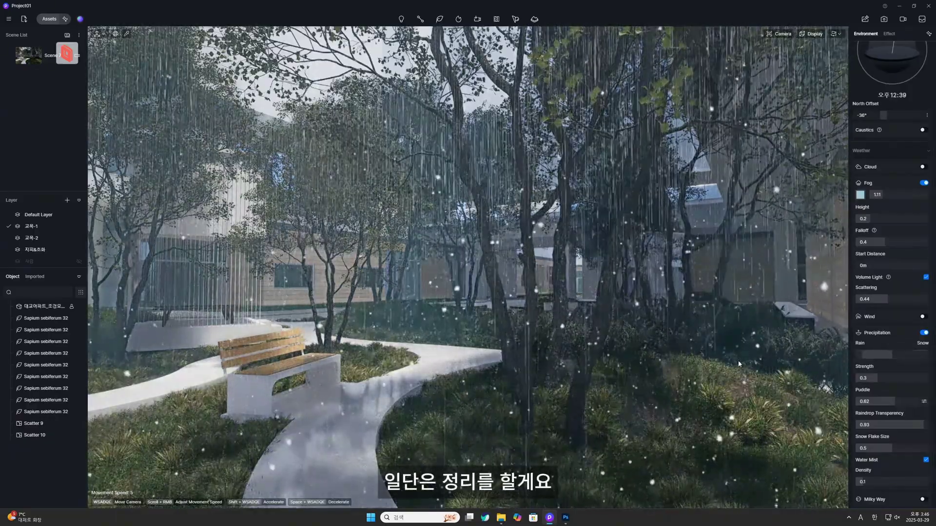
- Restore the saved Scene 7 to discard the trial fog and precipitation
left_click(663, 387)
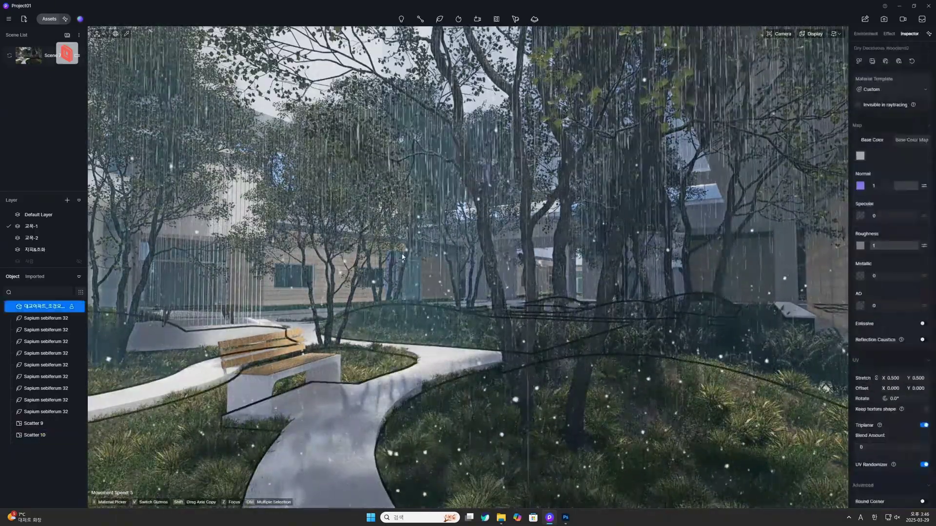
left_click(674, 445)
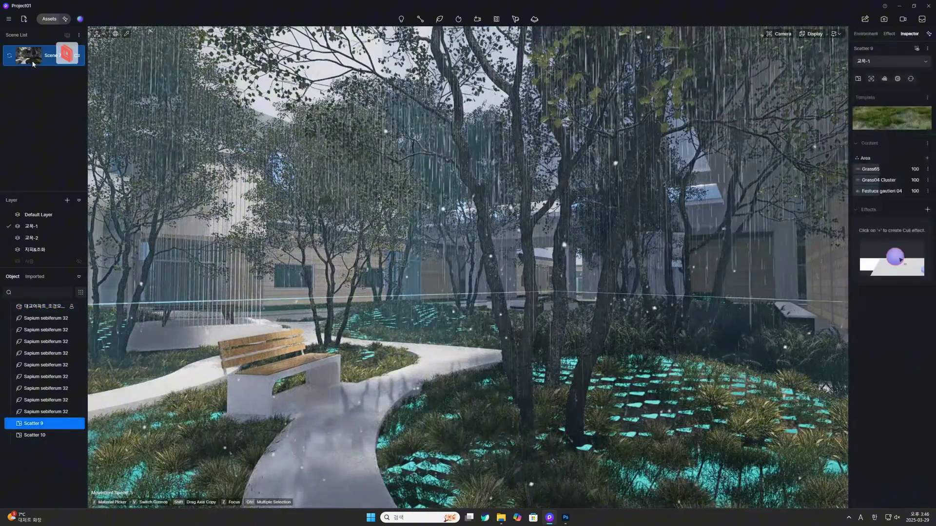
left_click(32, 62)
- Set the geo sky sun to 12:52 PM and update the saved Scene 7 with it
left_click(865, 33)
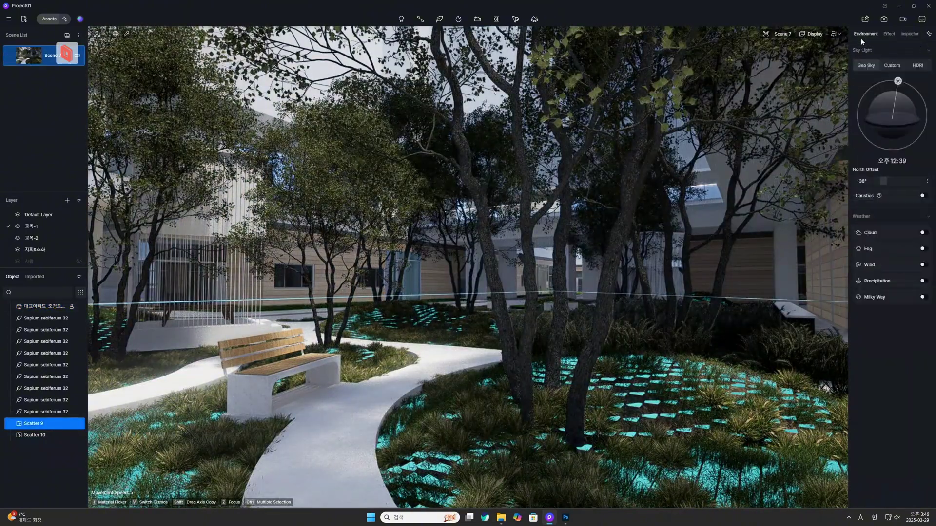
left_click_drag(896, 86, 898, 82)
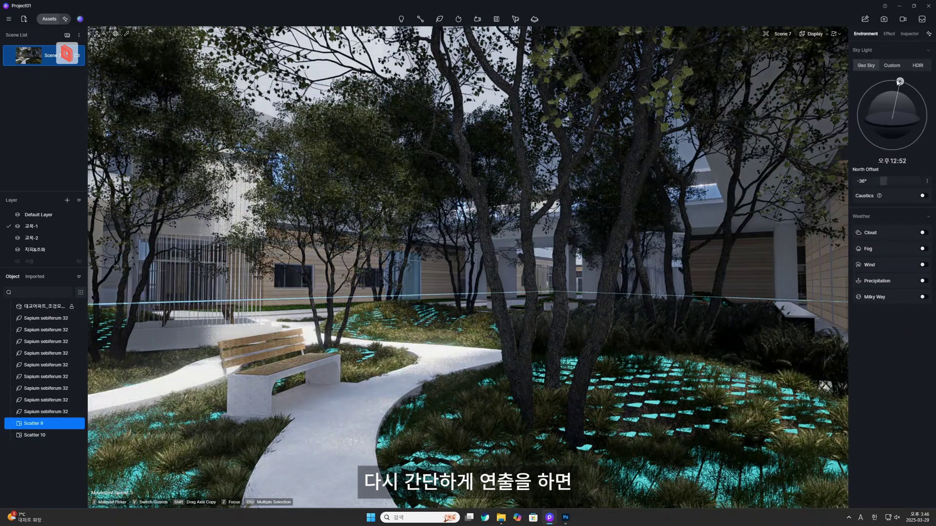
left_click(10, 58)
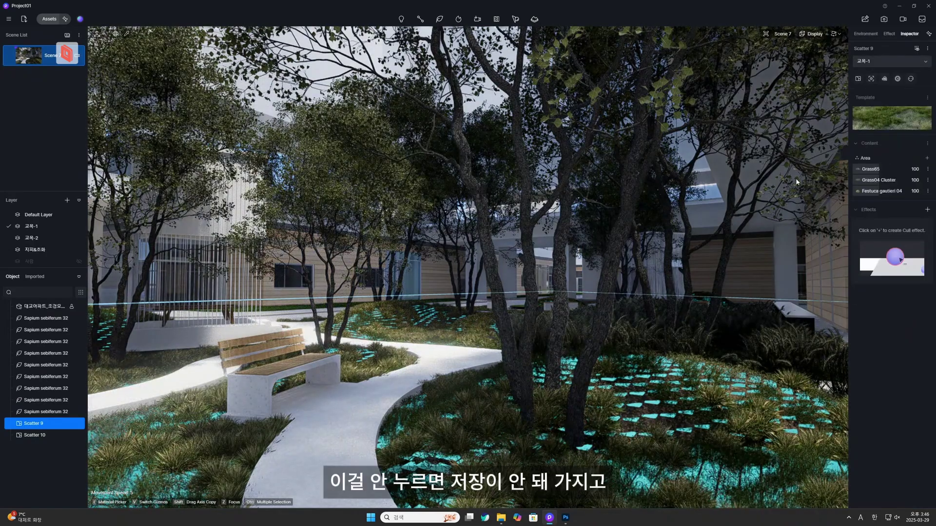
- Turn on precipitation and fog in the weather environment, and lower the fog intensity to 0.15
left_click(889, 34)
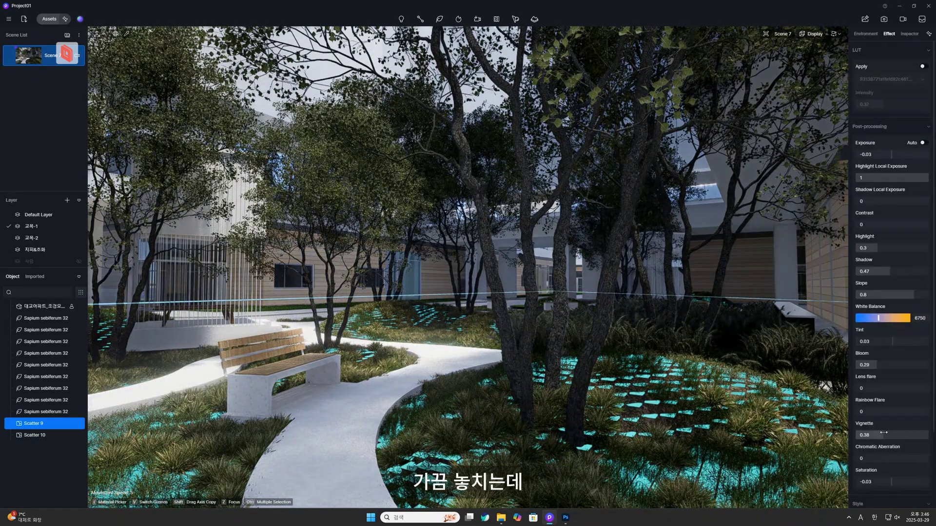
left_click(866, 34)
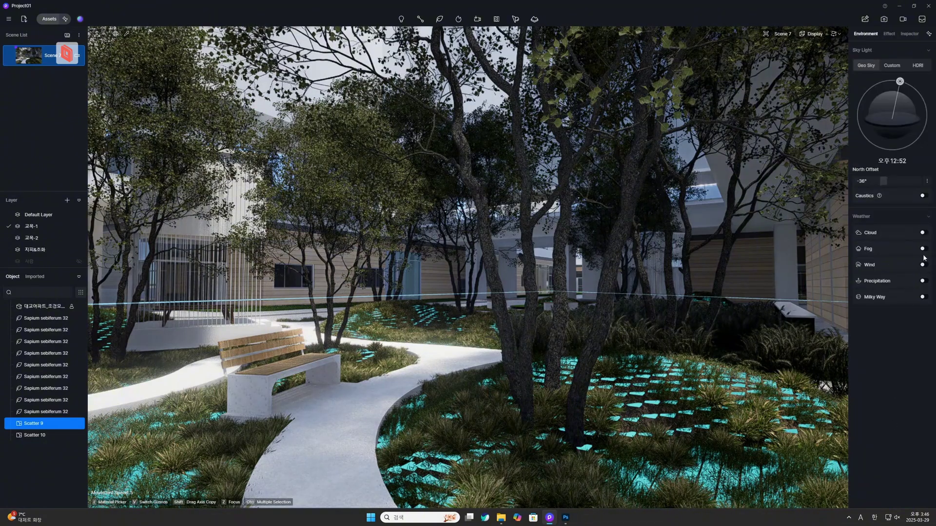
left_click(923, 281)
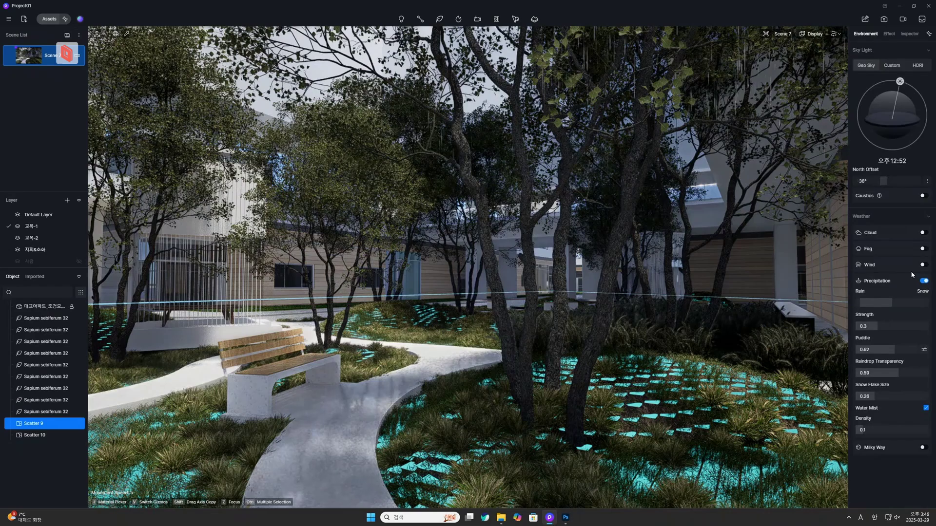
left_click(922, 249)
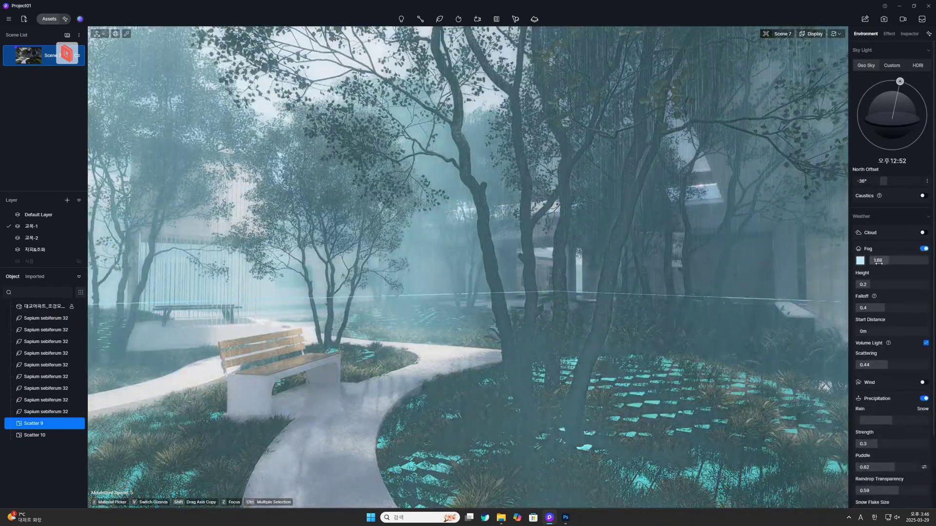
left_click_drag(877, 261, 862, 260)
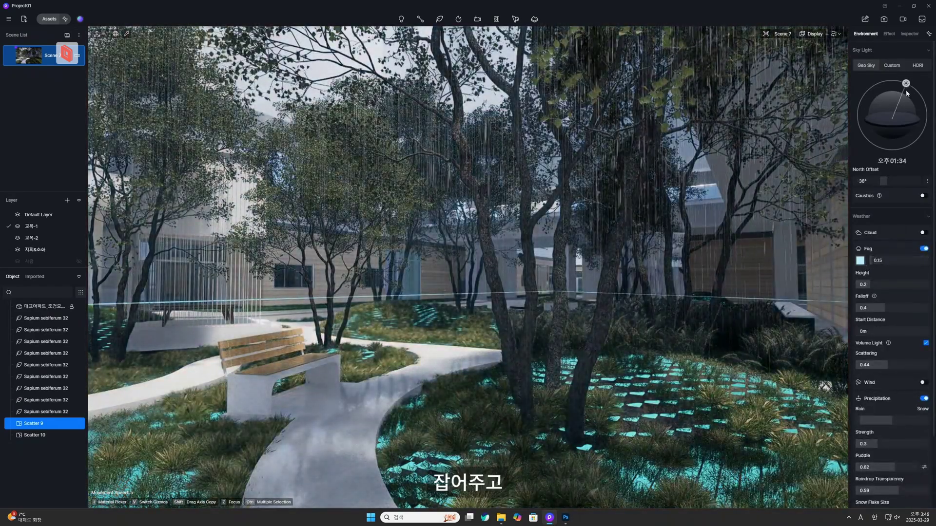
- Set the geo sky sun to 12:51 PM and deselect the grass scatter
left_click(899, 82)
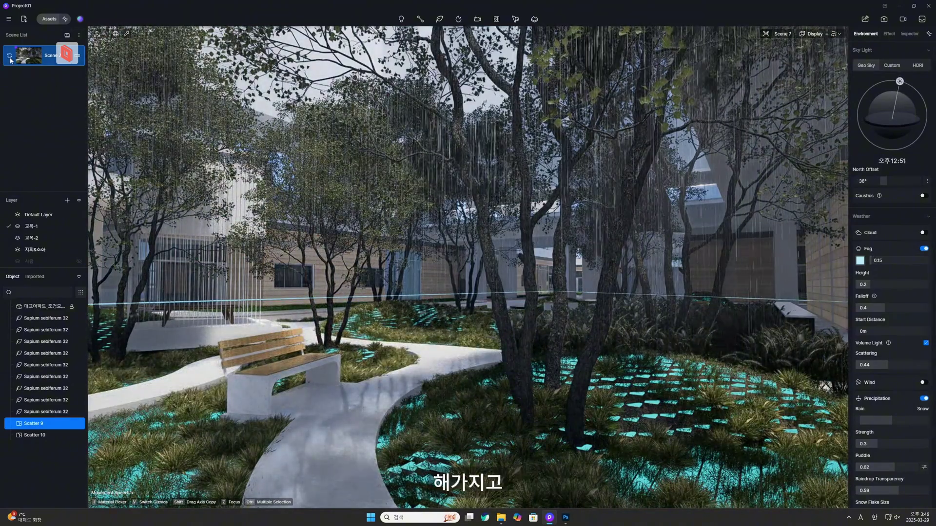
left_click(390, 368)
key("Escape")
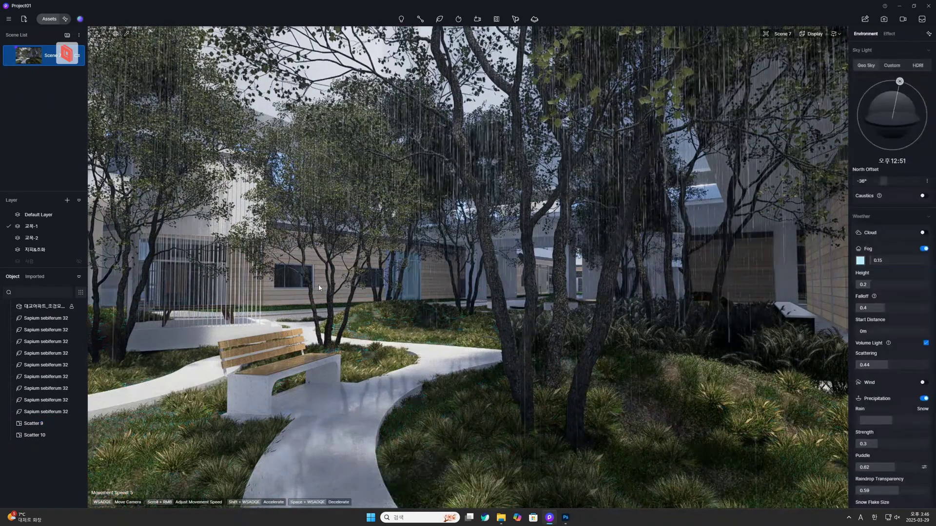
- Show the 사람 layer, make it current, and open the Casual character models in the asset library
scroll(41, 229, "down", 1)
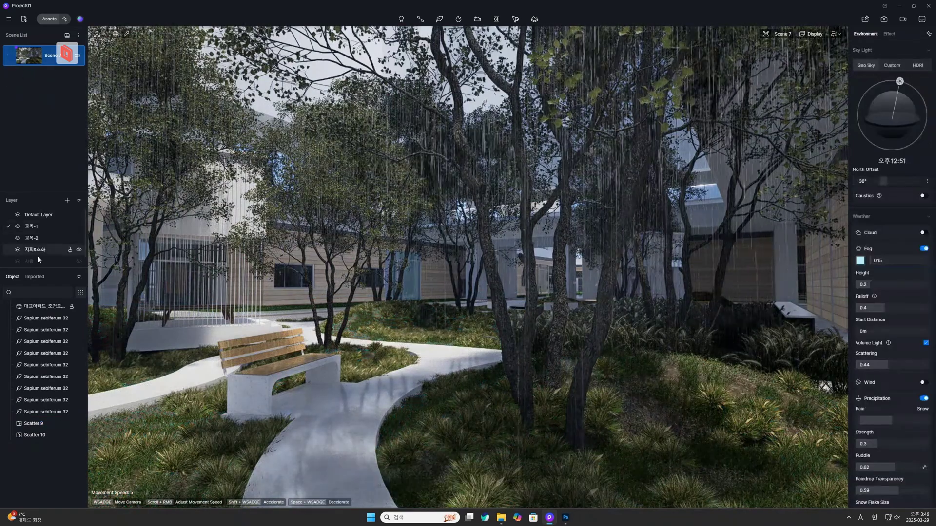
left_click(78, 249)
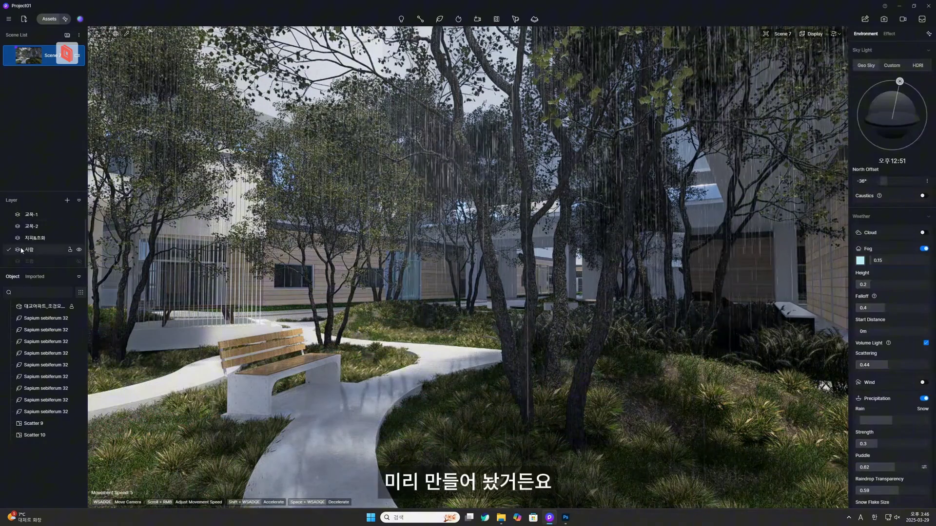
left_click(454, 20)
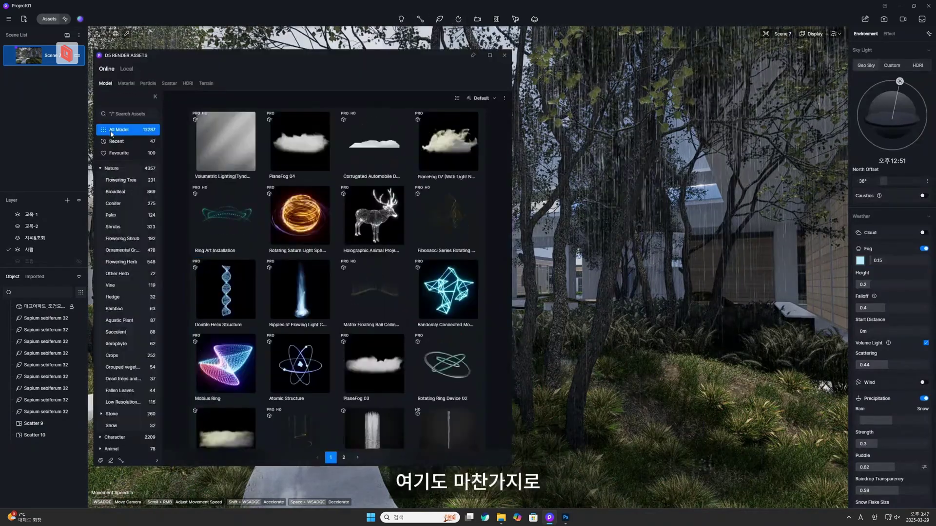
left_click(100, 168)
left_click(115, 180)
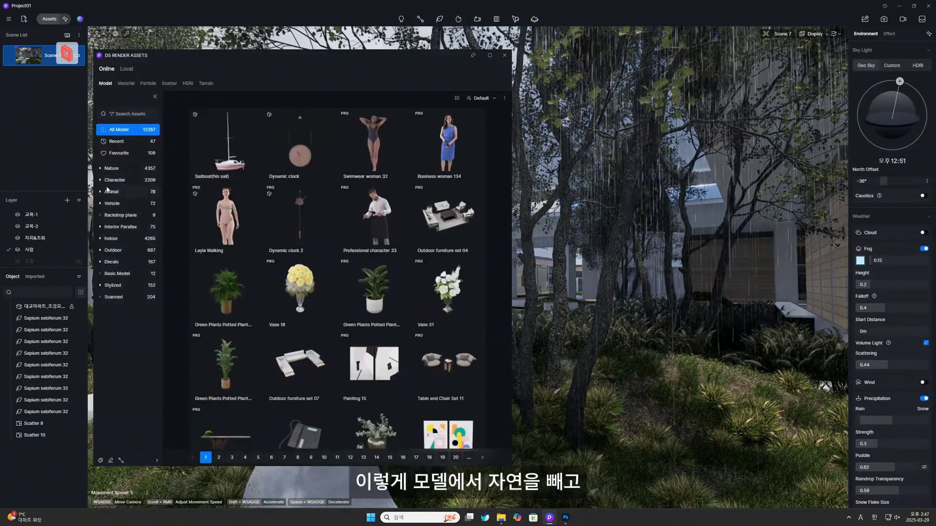
left_click(115, 203)
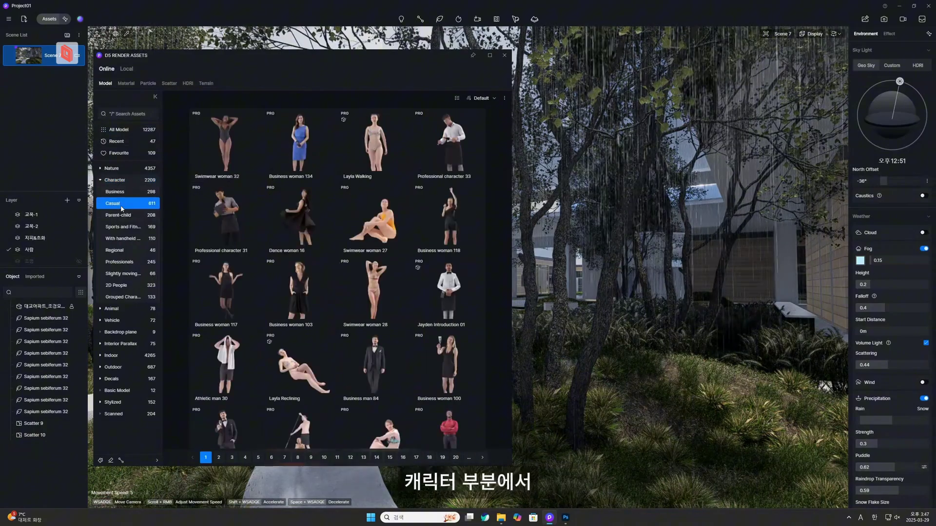
left_click_drag(348, 55, 594, 72)
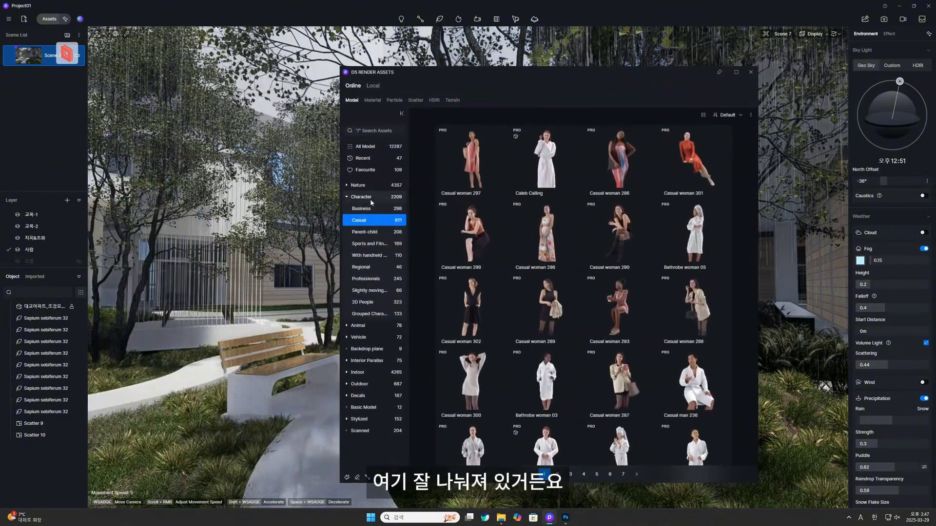
- Look through the first three pages of Casual characters for a person in a sitting pose
scroll(607, 339, "down", 10)
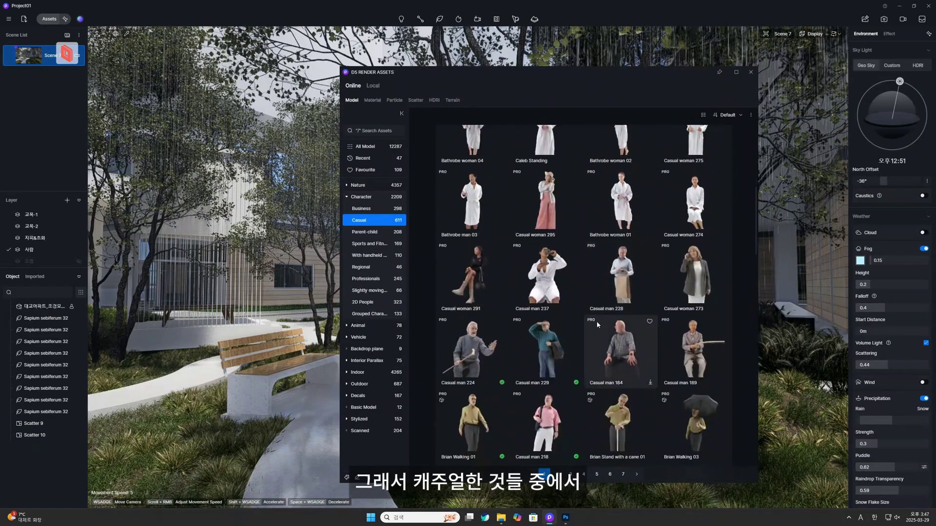
scroll(595, 334, "down", 10)
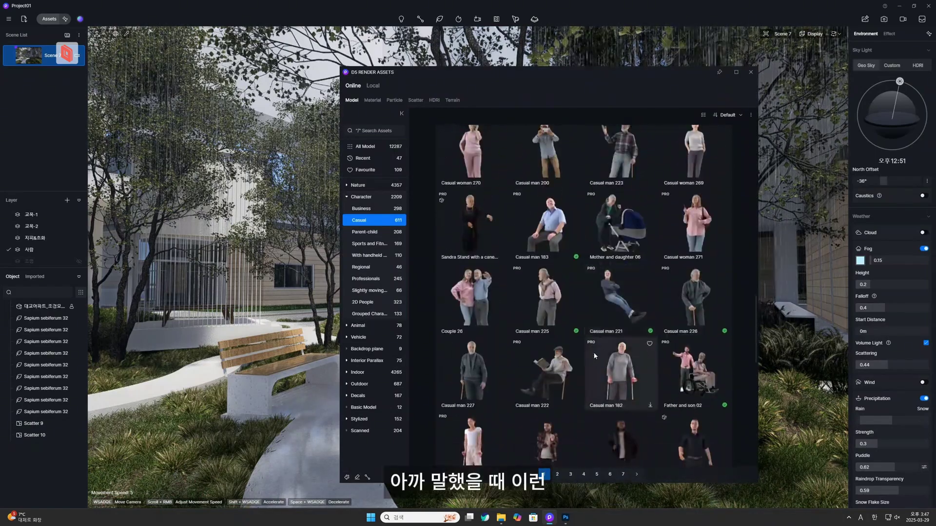
scroll(548, 247, "down", 10)
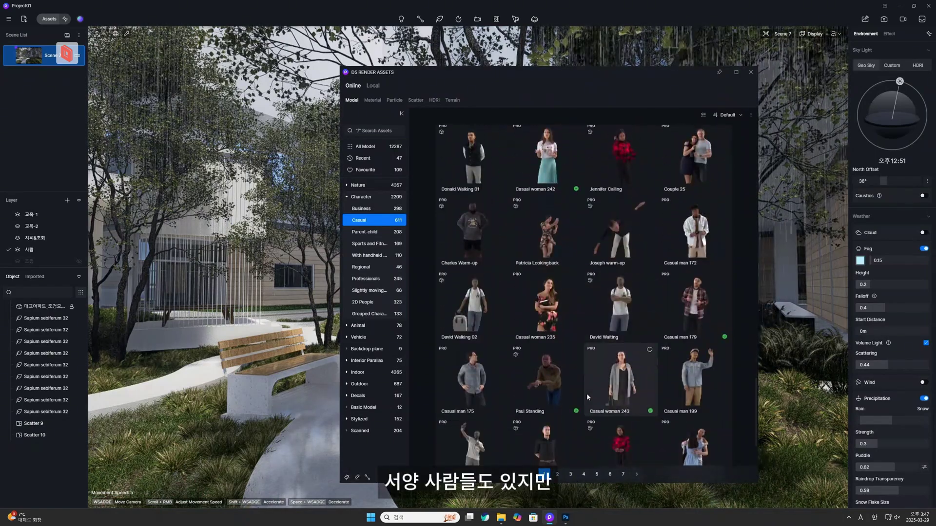
scroll(579, 441, "down", 10)
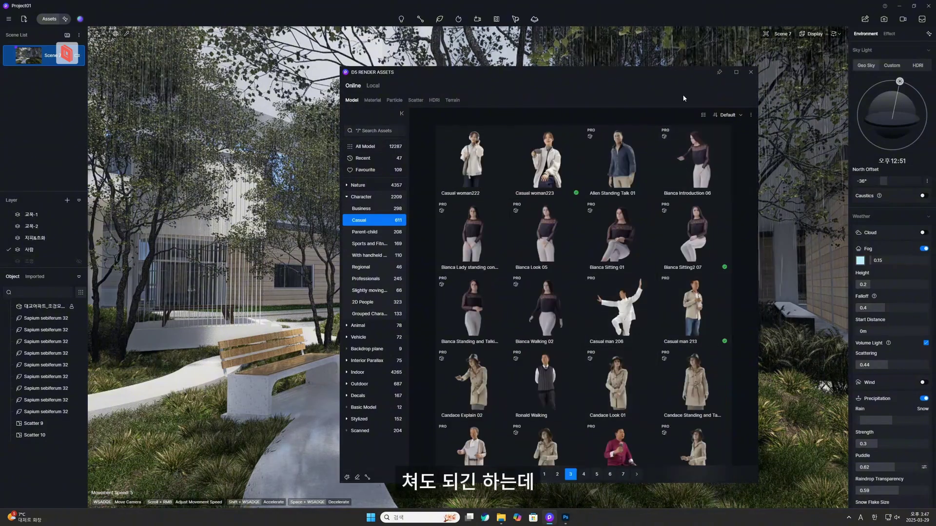
left_click_drag(672, 79, 744, 71)
left_click_drag(648, 66, 536, 54)
scroll(525, 352, "down", 10)
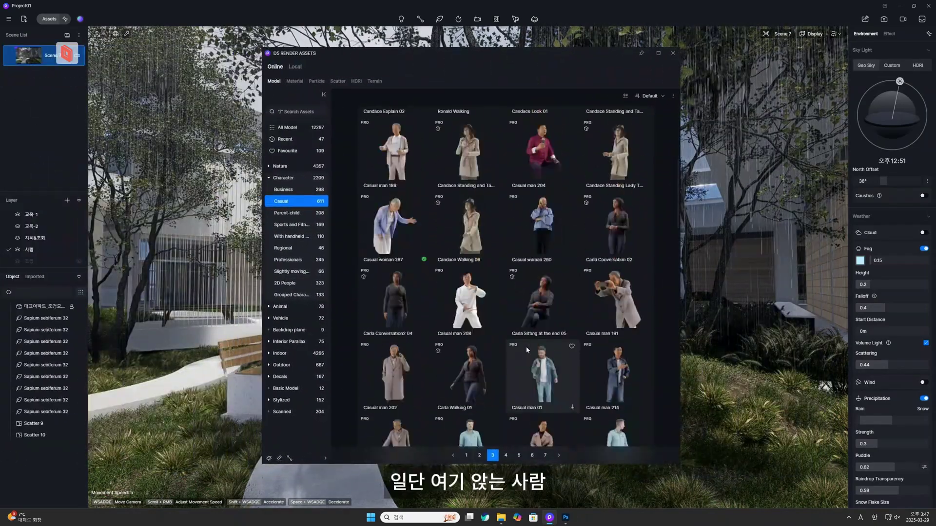
scroll(525, 356, "down", 15)
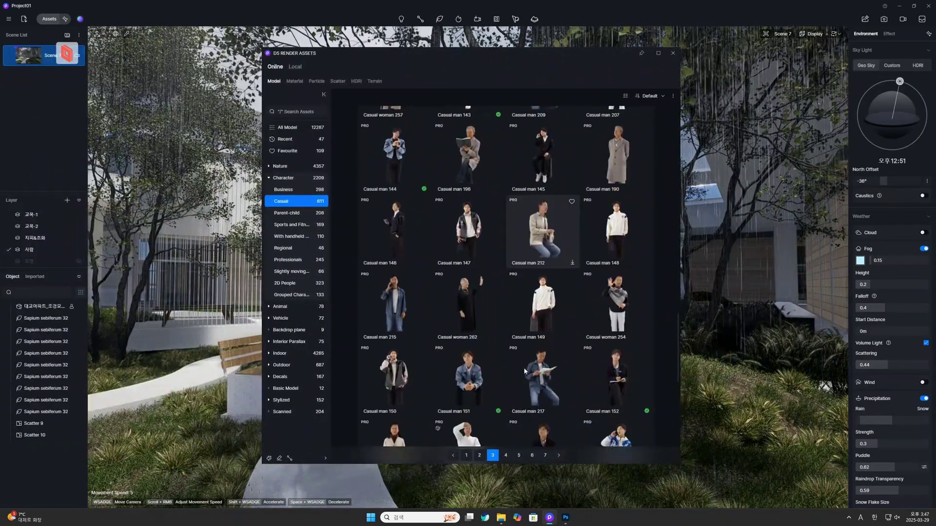
scroll(509, 429, "down", 5)
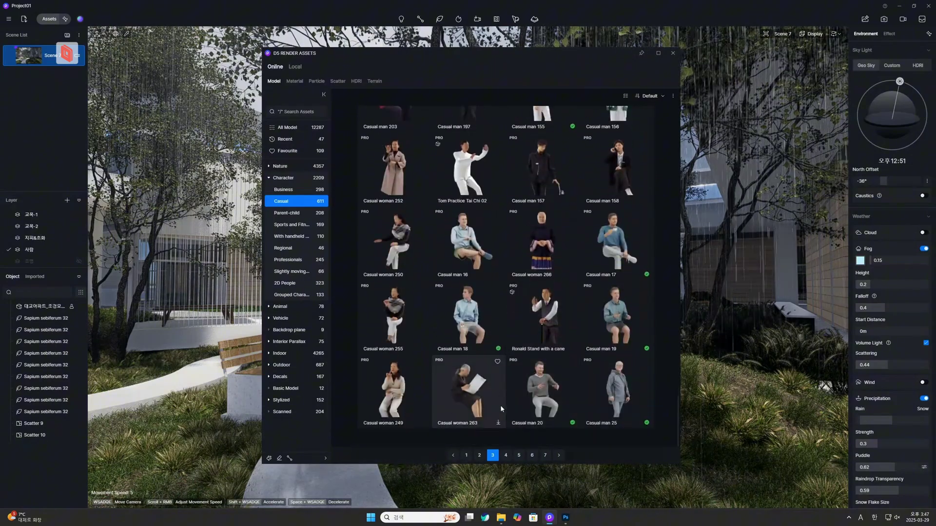
- Place Casual woman 145 from page 4 on the wooden bench and rotate her to 100° about Z
left_click(505, 456)
left_click_drag(528, 52, 625, 64)
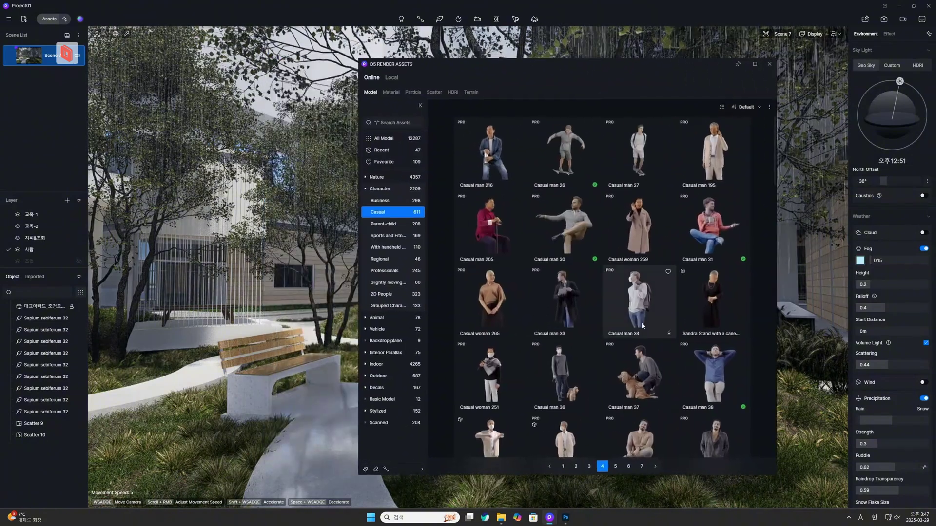
scroll(618, 322, "down", 10)
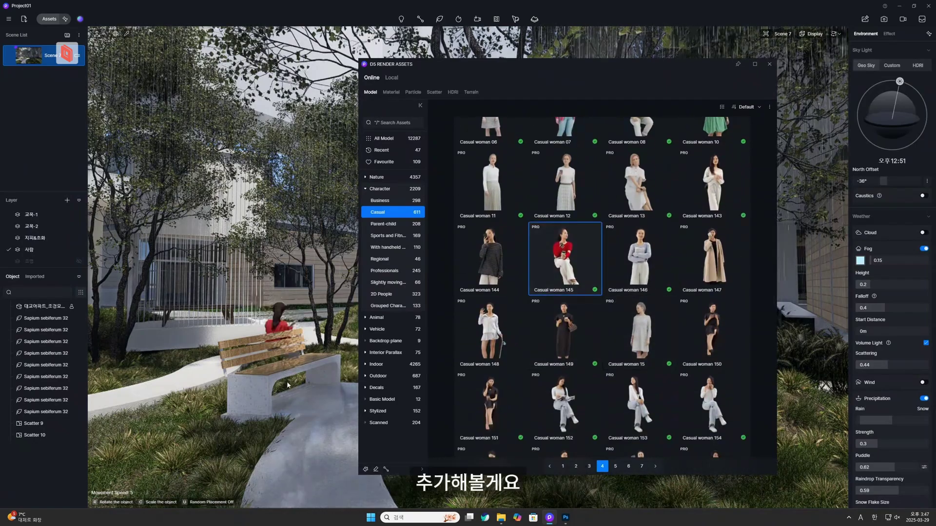
left_click(279, 400)
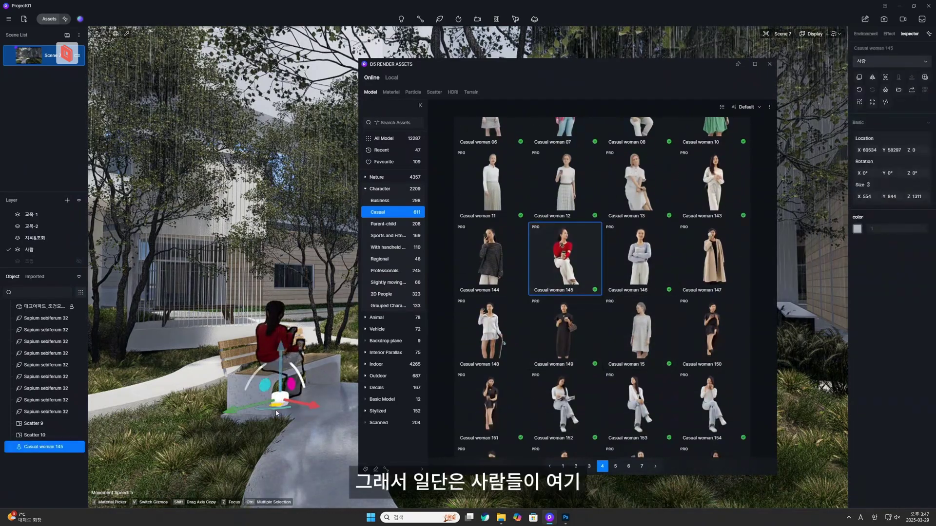
mouse_move(276, 410)
left_mouse_down()
mouse_move(233, 400)
mouse_move(293, 407)
left_mouse_up()
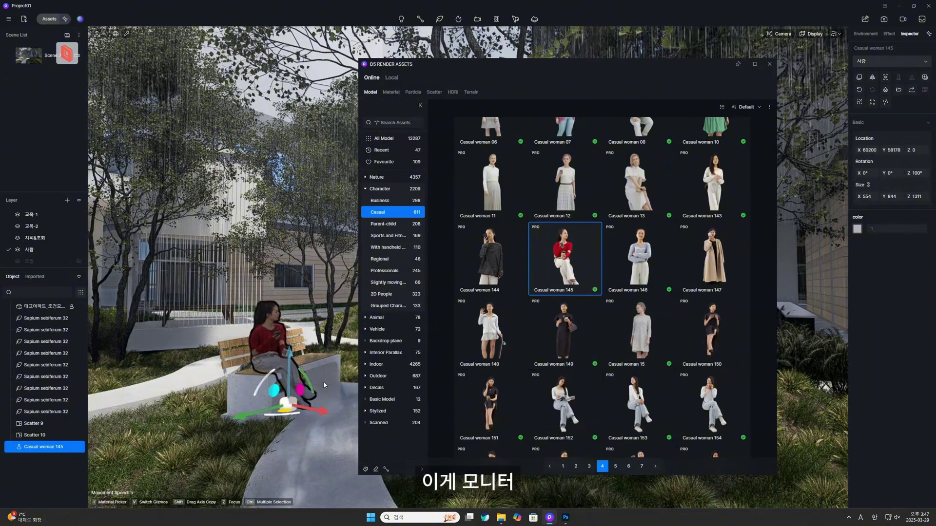
- Search the remaining Casual characters for a second seated person to share the bench
left_click_drag(628, 72, 759, 43)
scroll(720, 296, "down", 2)
scroll(721, 297, "down", 10)
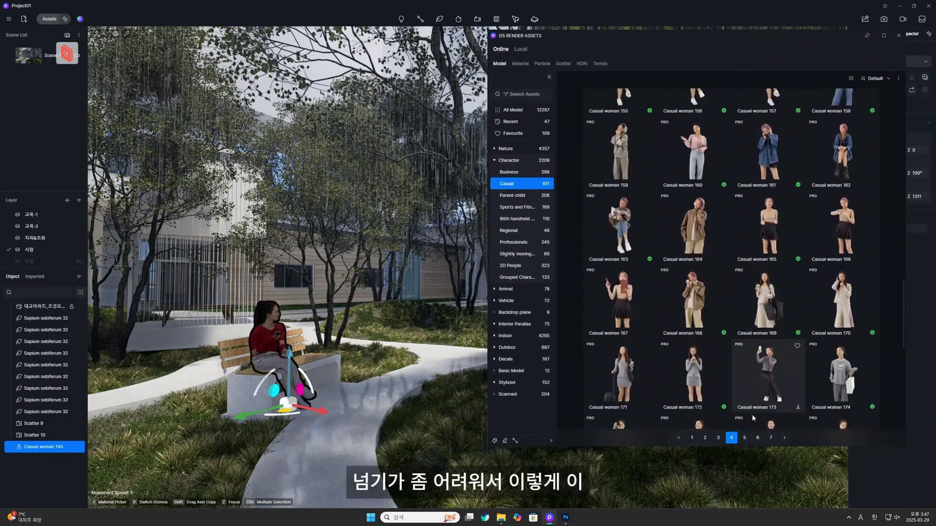
scroll(741, 369, "down", 8)
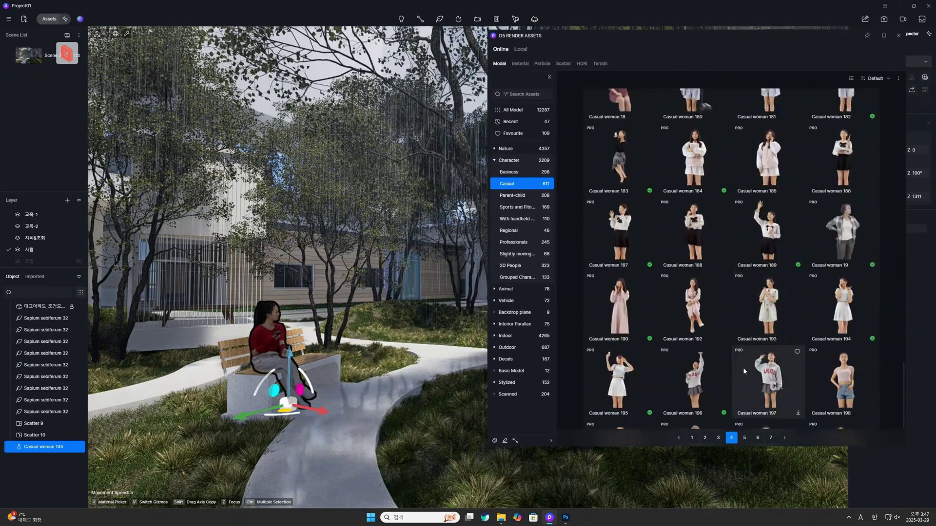
left_click(744, 437)
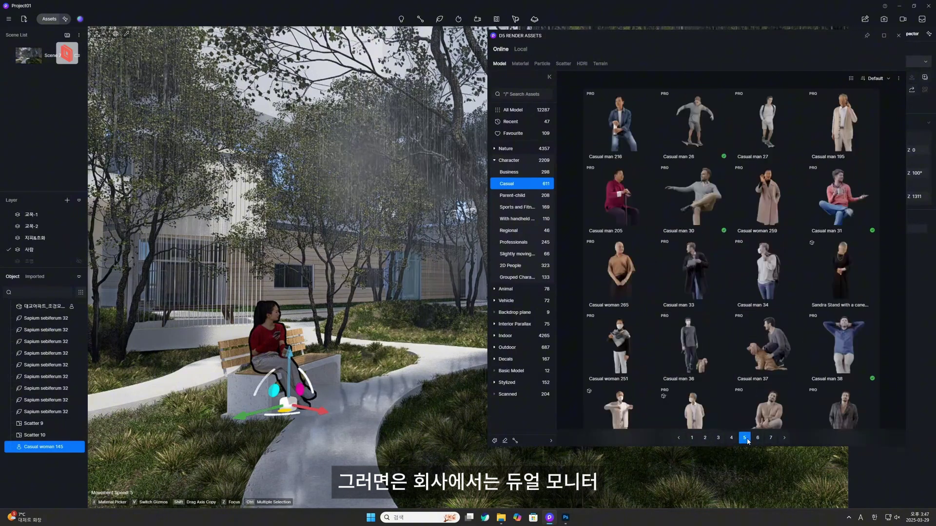
left_click(731, 437)
scroll(834, 411, "down", 20)
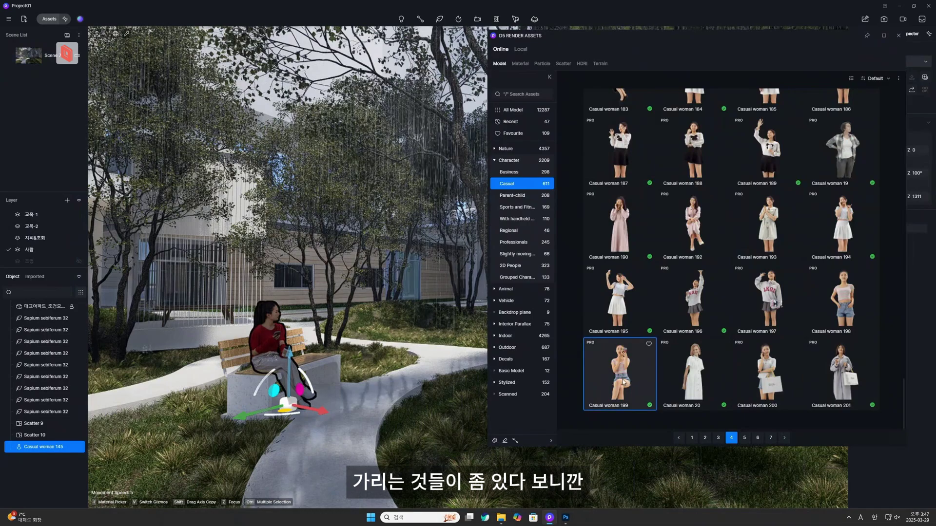
- Seat Casual woman 192 on the bench beside the first woman and rotate her to face the path
left_click(677, 243)
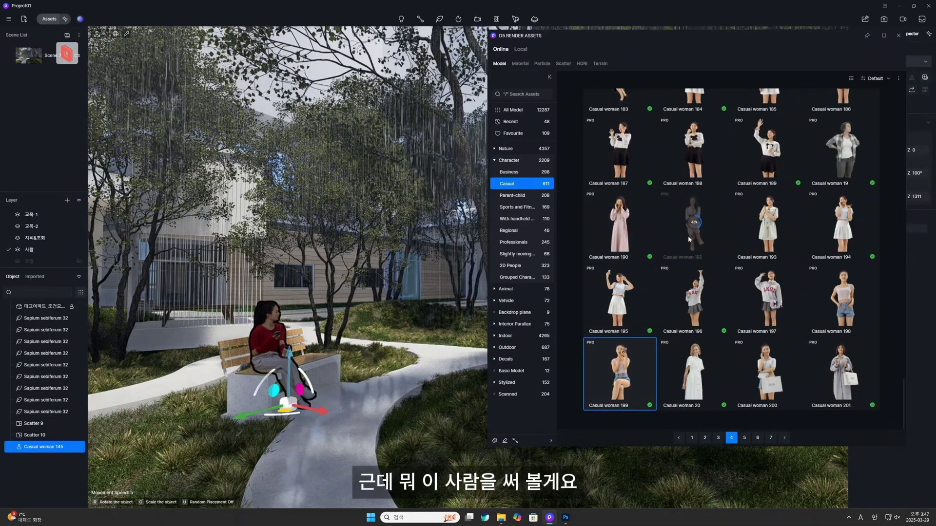
key("Escape")
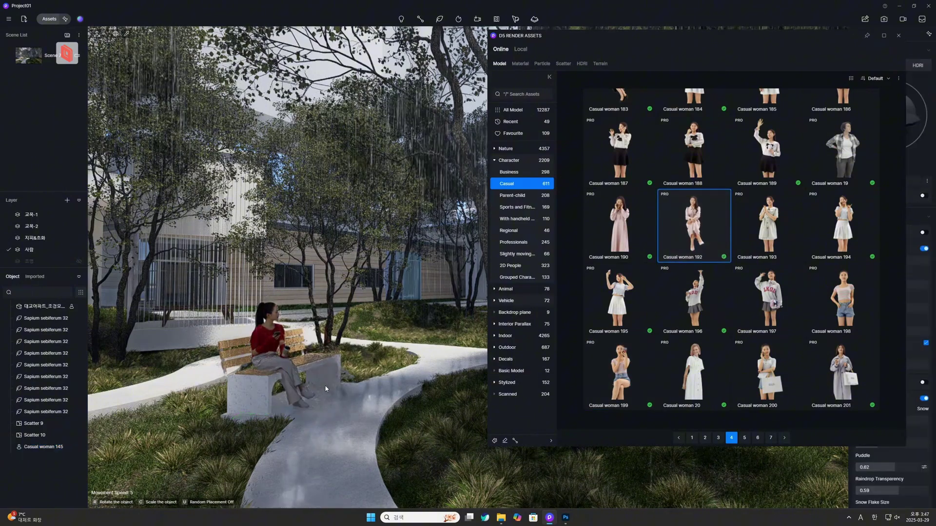
left_click(323, 388)
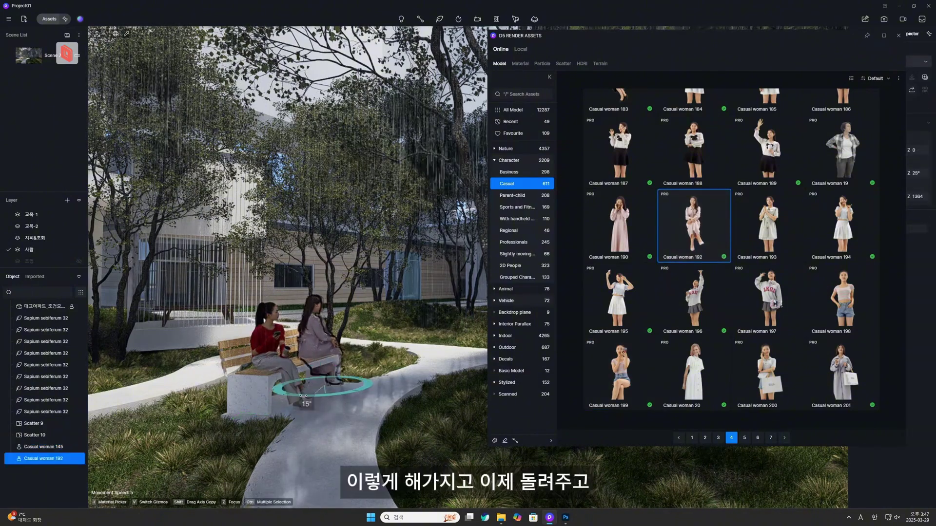
left_click_drag(269, 372, 320, 395)
left_click(252, 316)
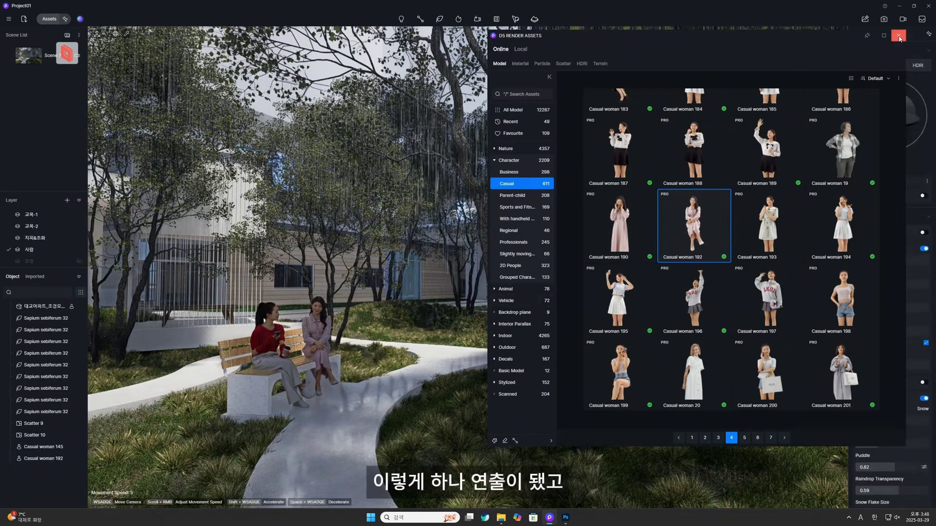
- Look through page 5 of the Casual characters for people on foot and try Couple 07 on the path behind the bench
left_click_drag(825, 37, 767, 417)
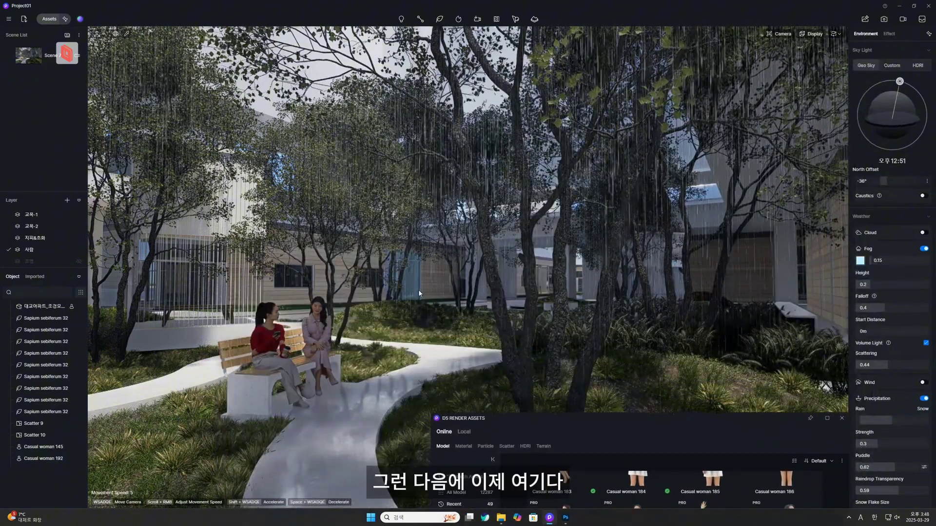
left_click_drag(602, 418, 625, 65)
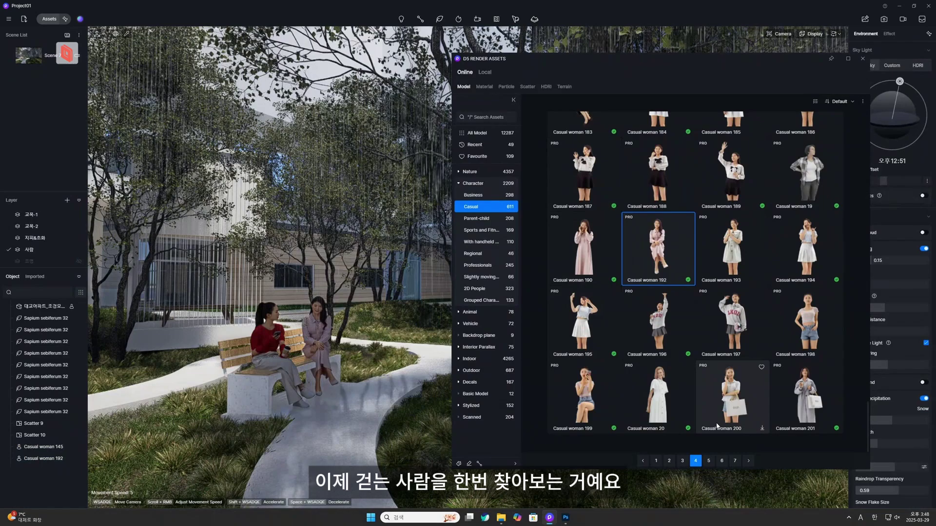
left_click(709, 460)
scroll(724, 343, "down", 10)
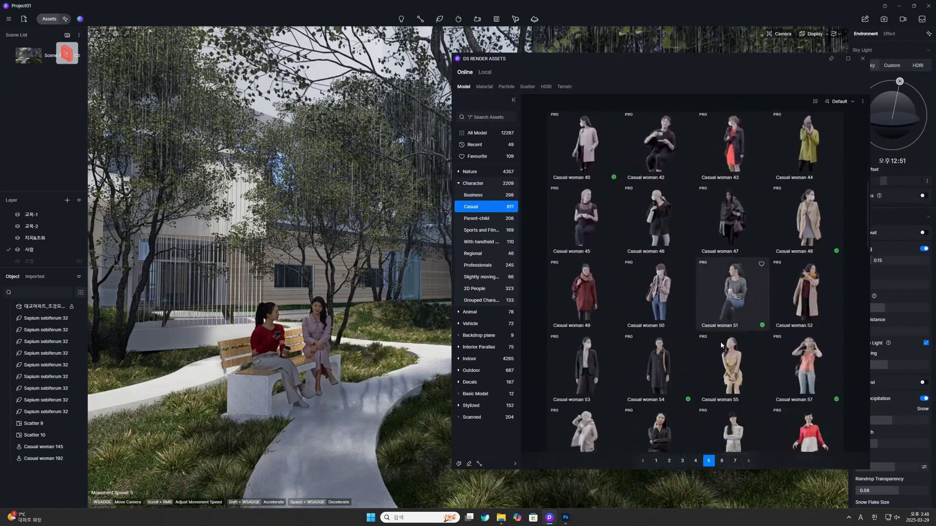
scroll(714, 361, "down", 3)
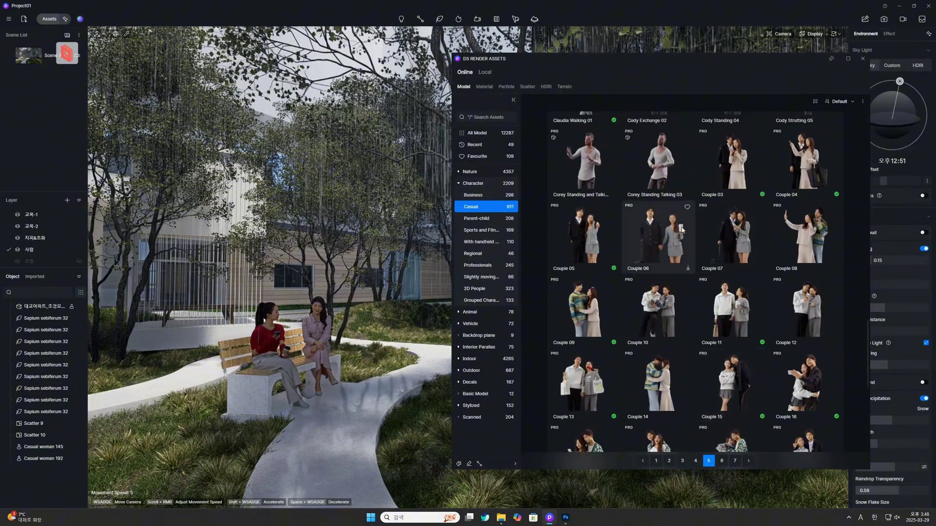
left_click(720, 241)
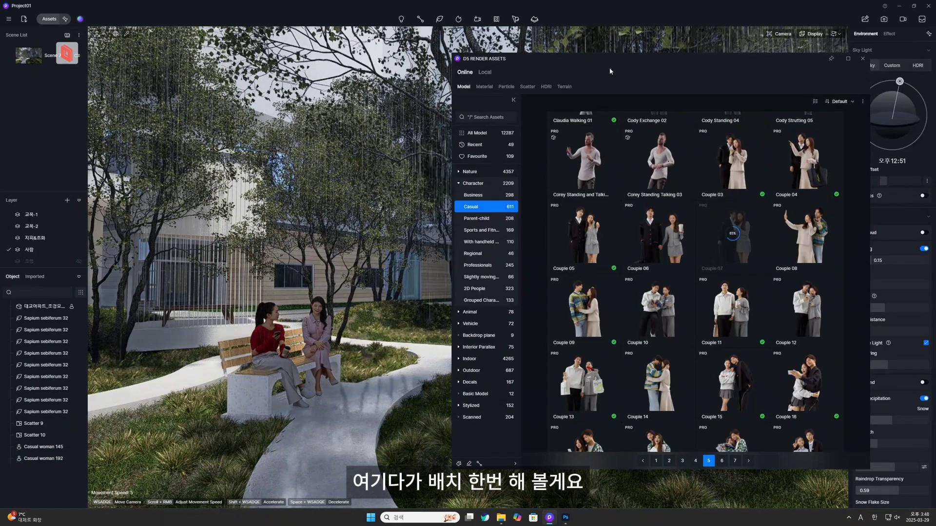
left_click_drag(708, 56, 753, 50)
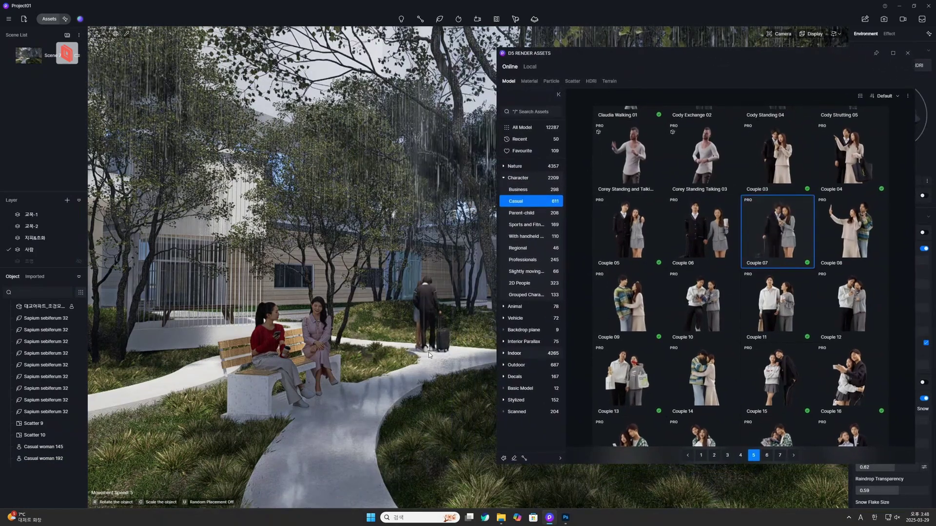
- Place Couple 08 on the far path behind the bench and rotate the pair to 155° about Z
left_click(852, 238)
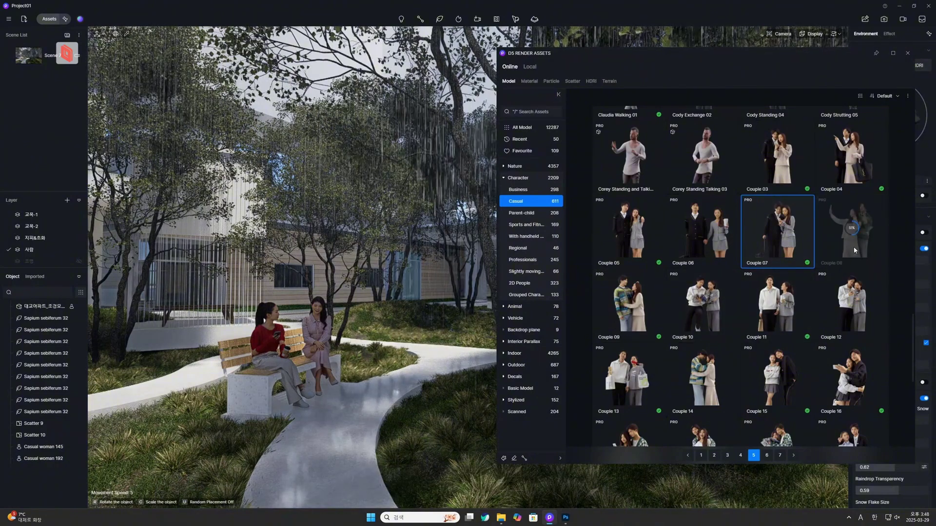
left_click(429, 349)
left_click_drag(429, 352, 449, 319)
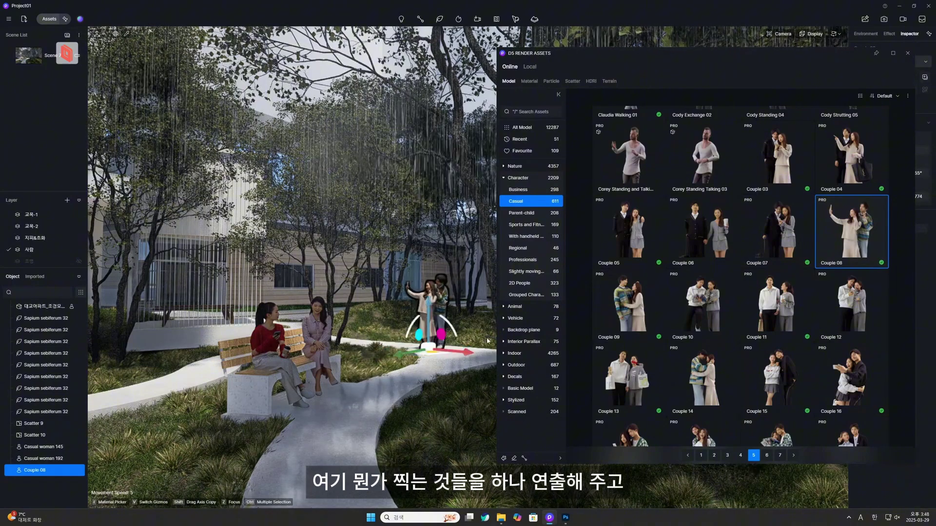
- Search the rest of page 5, page 6 and page 4 of the Casual characters for another person for the path
scroll(724, 374, "down", 3)
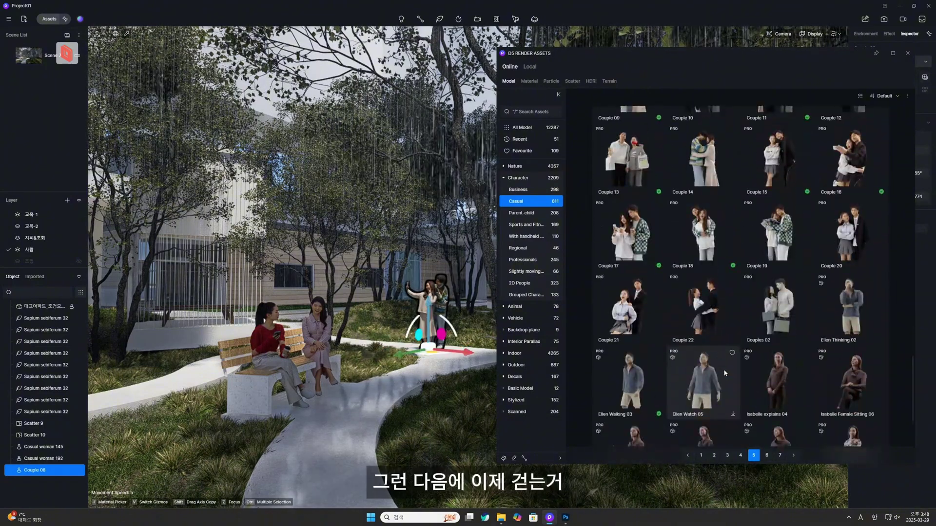
scroll(775, 371, "down", 3)
left_click(766, 455)
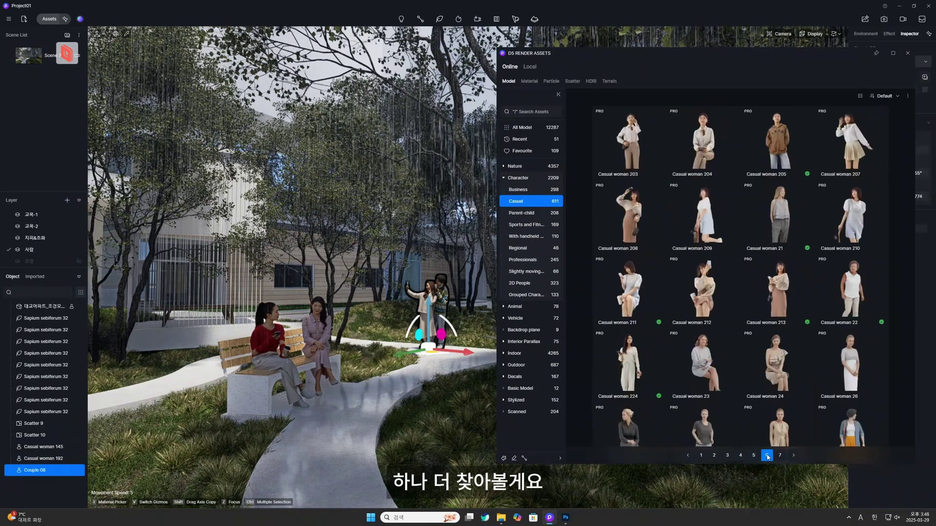
scroll(760, 297, "down", 10)
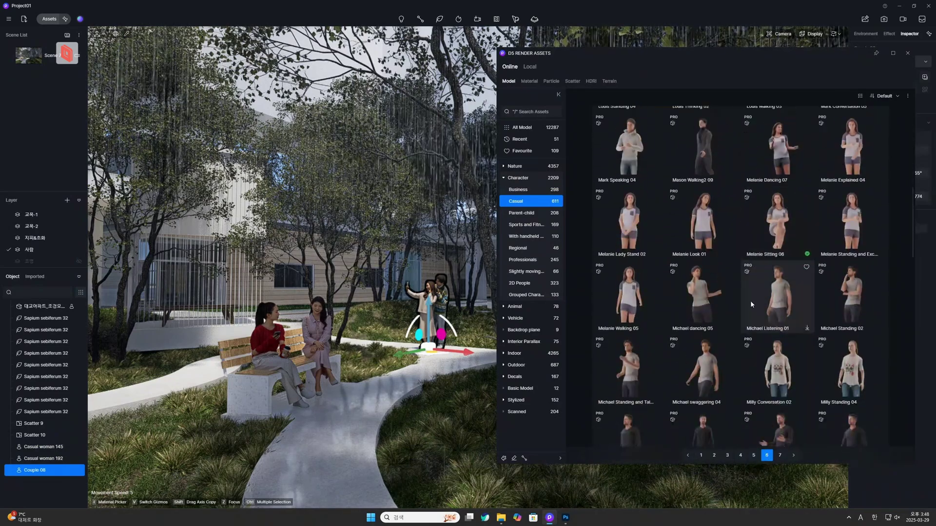
scroll(750, 303, "down", 15)
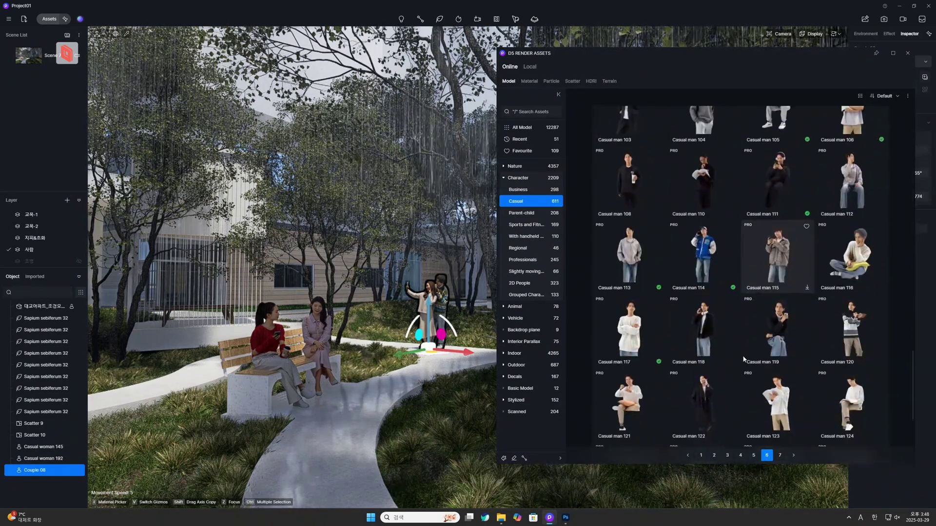
scroll(735, 363, "down", 5)
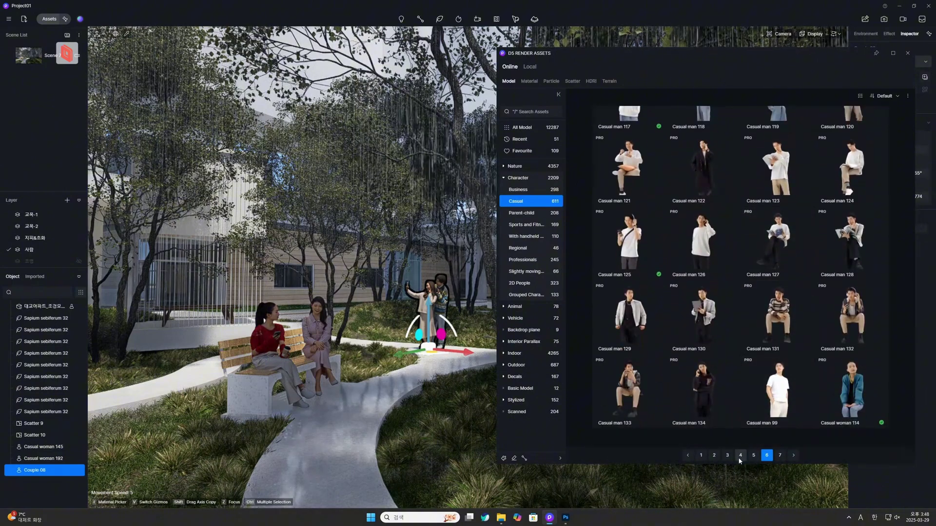
left_click(740, 455)
scroll(756, 381, "down", 8)
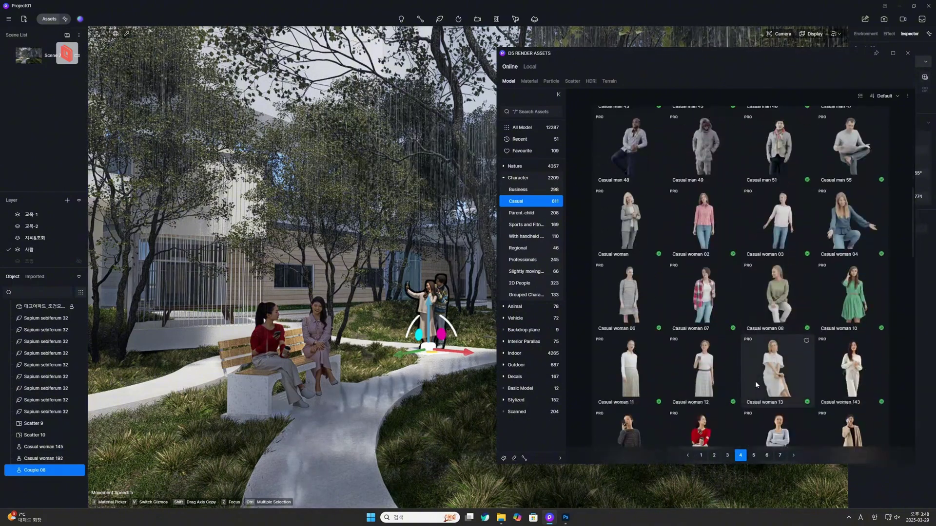
scroll(754, 382, "down", 3)
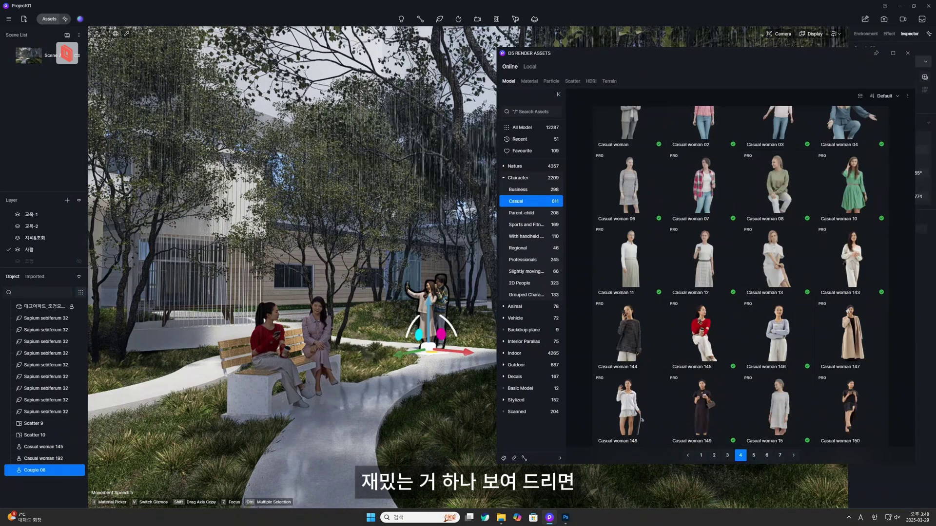
- Place Casual woman 04 crouching on the path in front of the couple and turn her to face the bench and foreground
left_click_drag(609, 56, 305, 40)
scroll(515, 232, "up", 2)
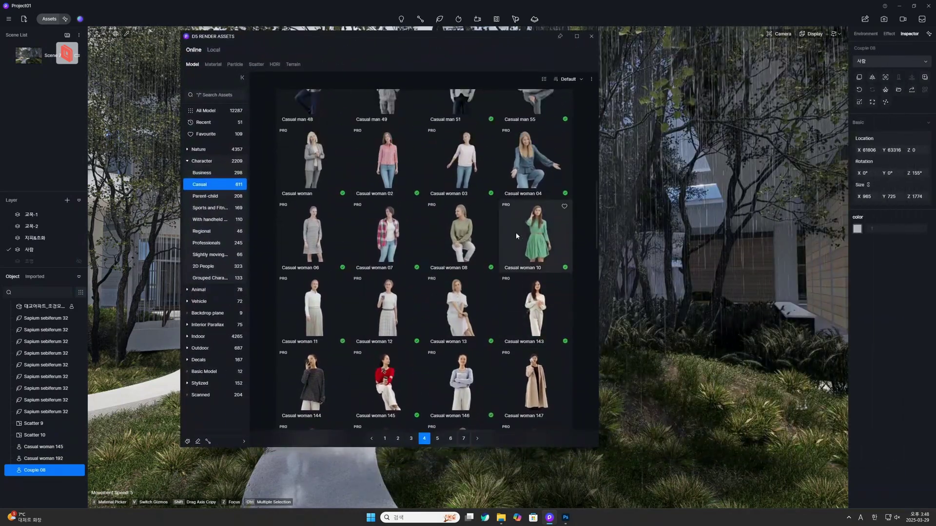
left_click_drag(461, 39, 757, 68)
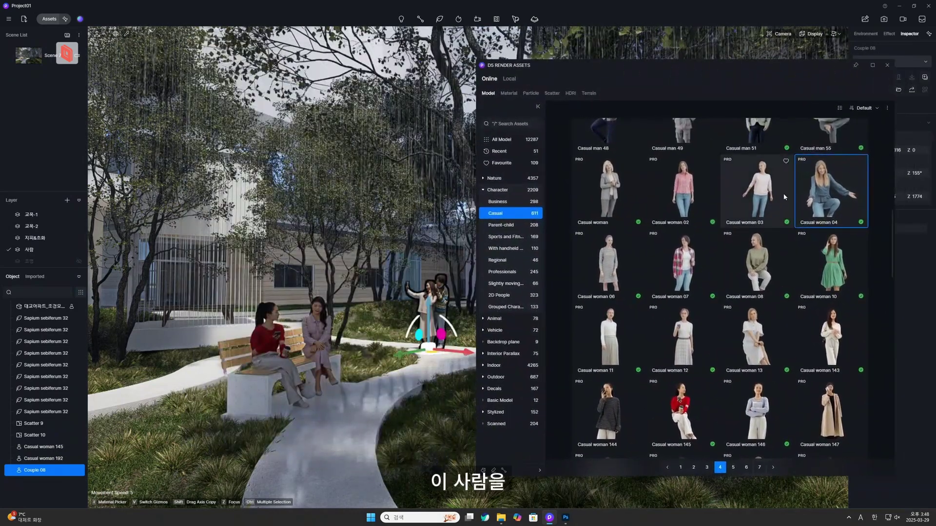
left_click(830, 190)
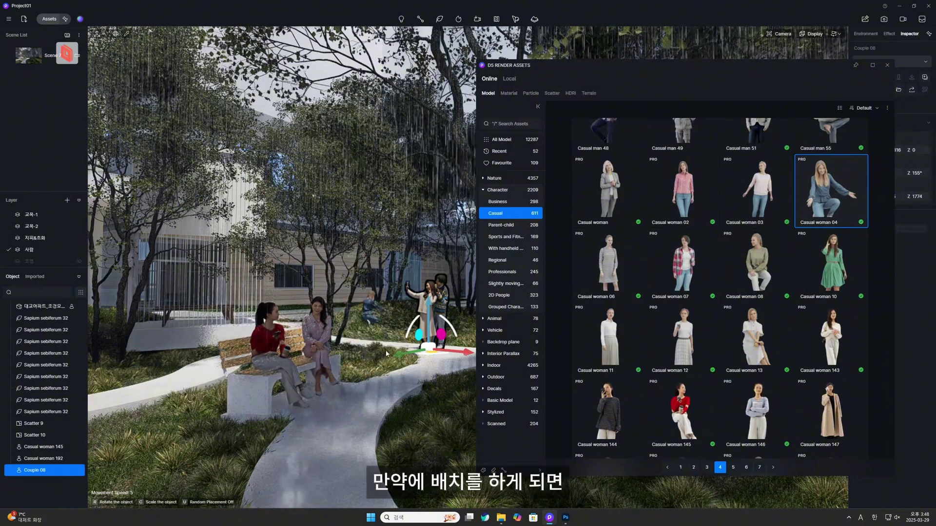
left_click(420, 382)
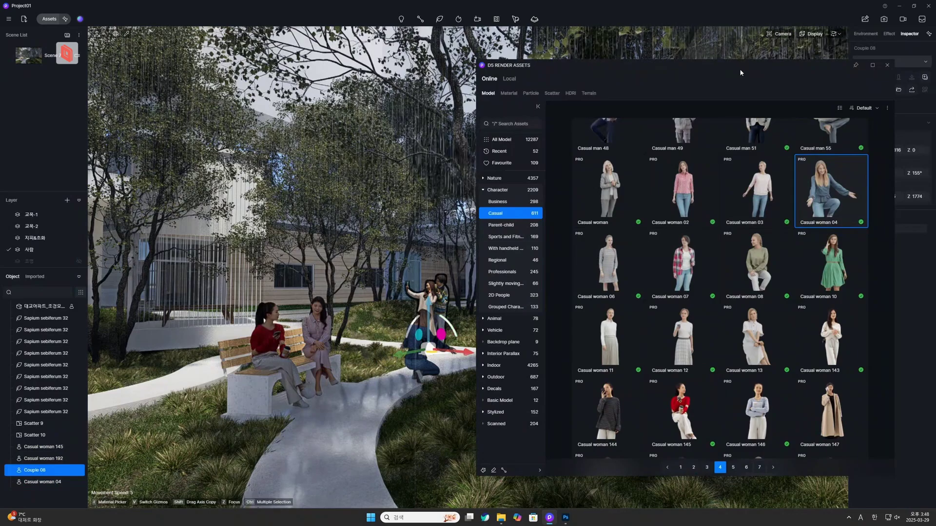
left_click_drag(737, 68, 789, 69)
left_click(425, 383)
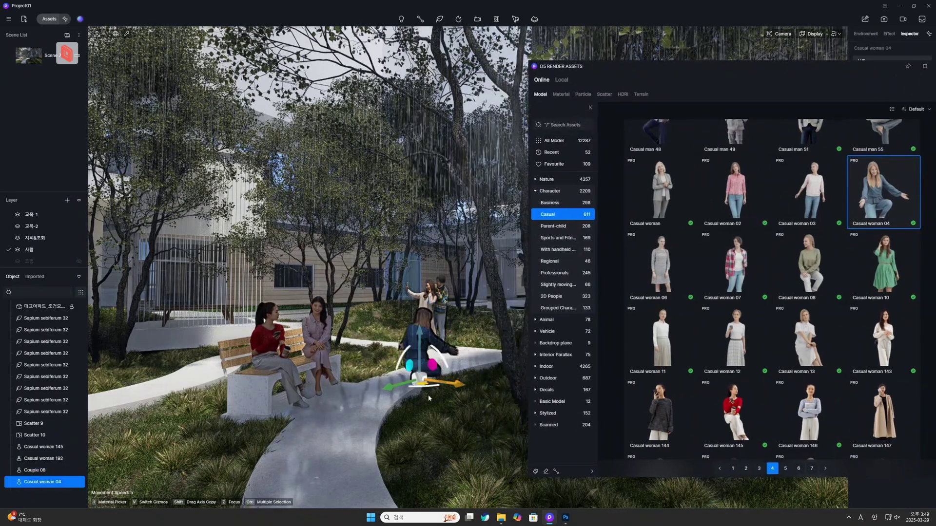
mouse_move(419, 381)
left_mouse_down()
mouse_move(371, 366)
mouse_move(431, 371)
left_mouse_up()
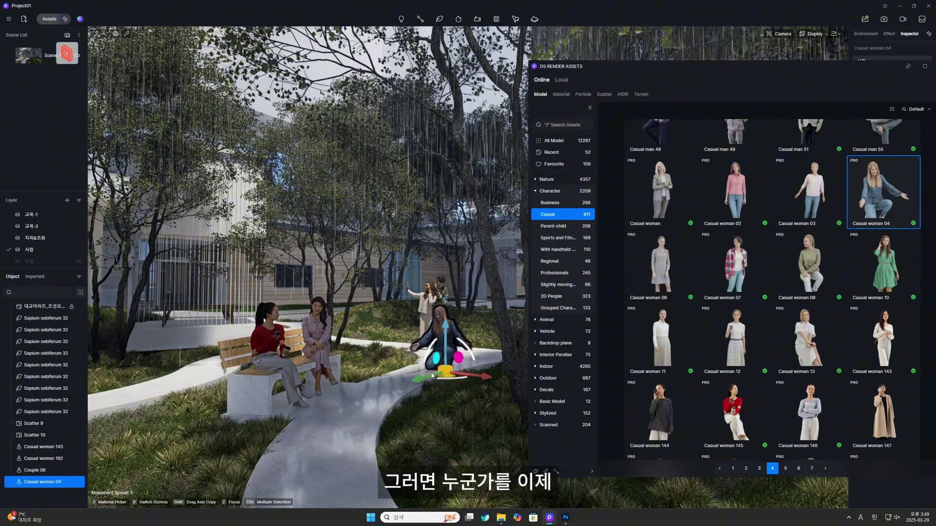
left_click(414, 375)
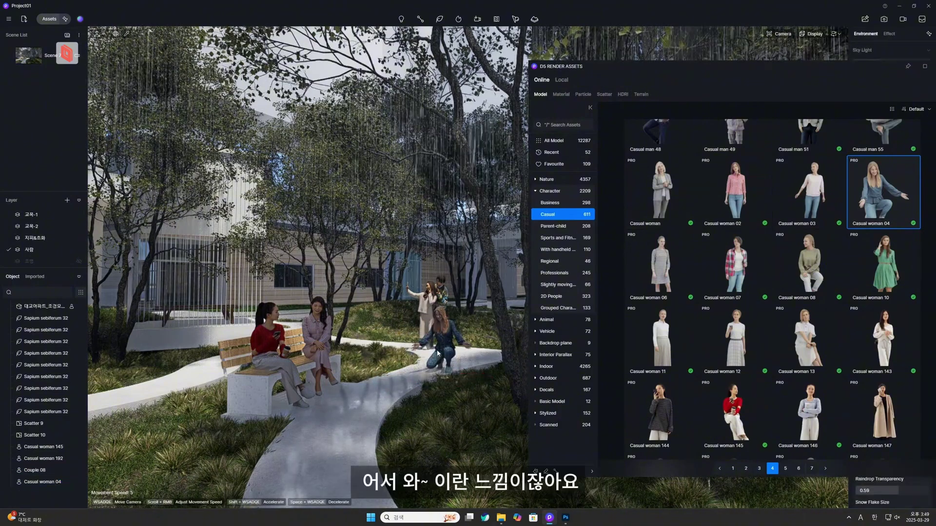
- Place the running girl Elena bouncing 03 from page 2 of the Parent-child characters on the path beside the bench
left_click(555, 226)
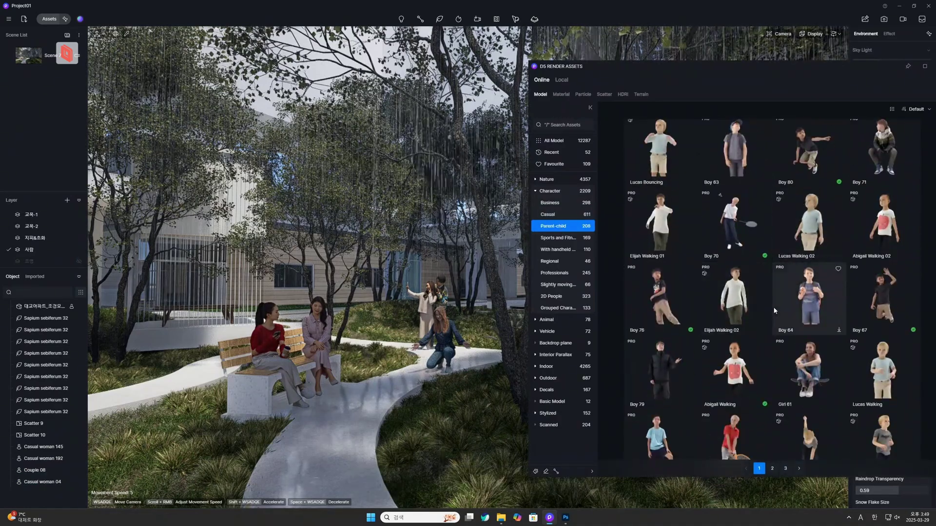
scroll(779, 307, "down", 5)
scroll(774, 313, "down", 10)
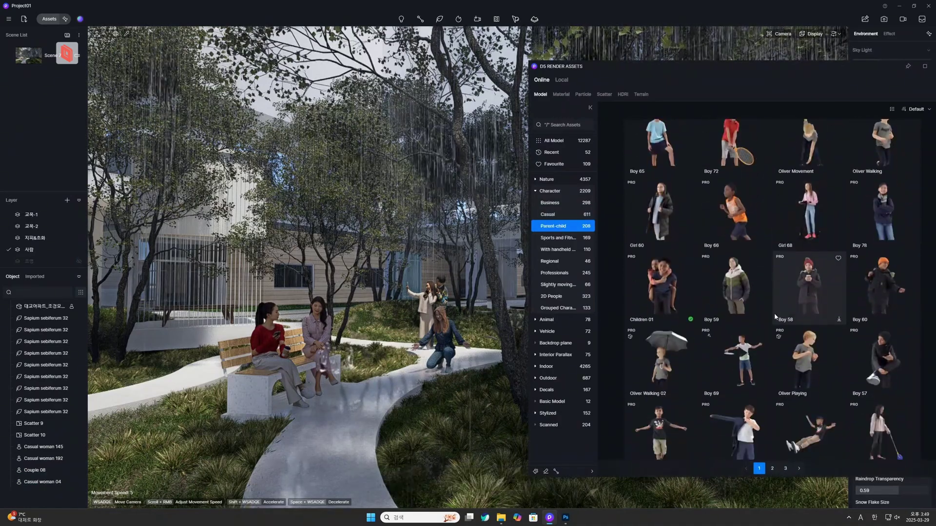
scroll(822, 326, "down", 10)
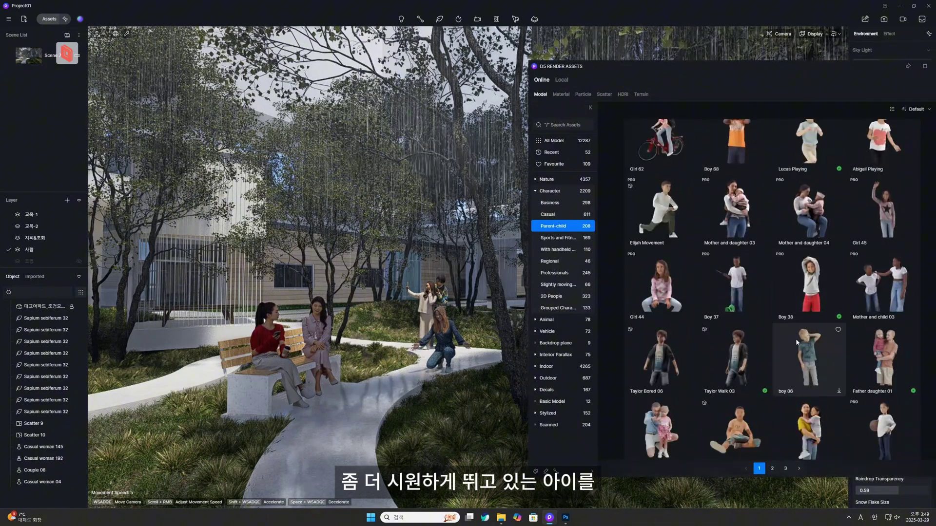
scroll(785, 376, "down", 10)
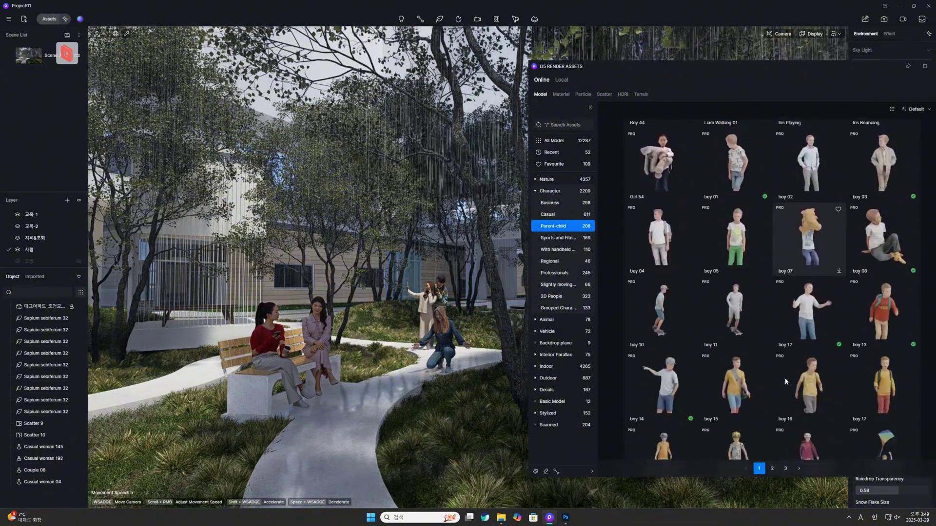
left_click(772, 469)
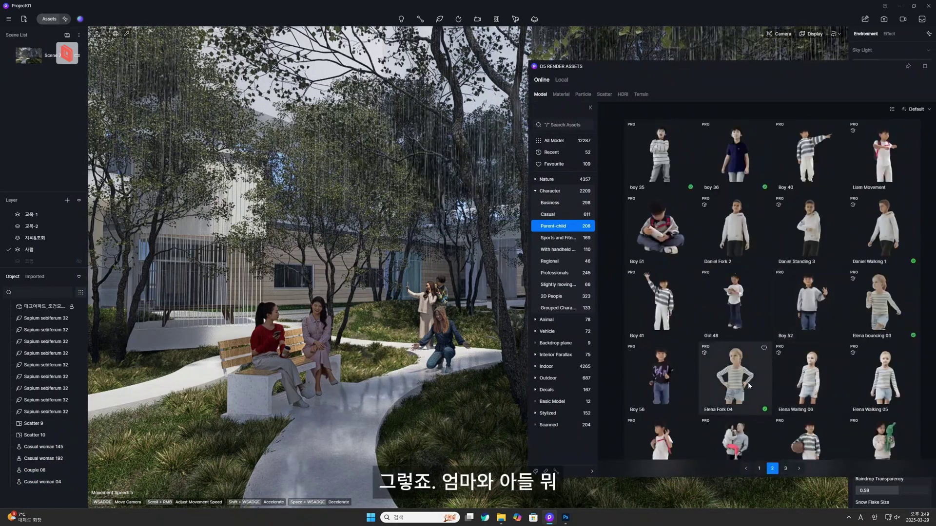
left_click(882, 304)
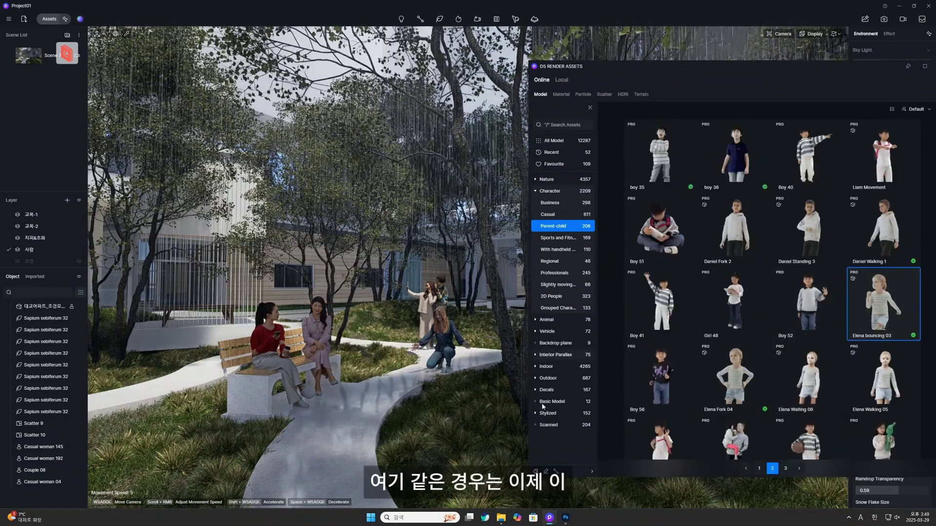
left_click(339, 439)
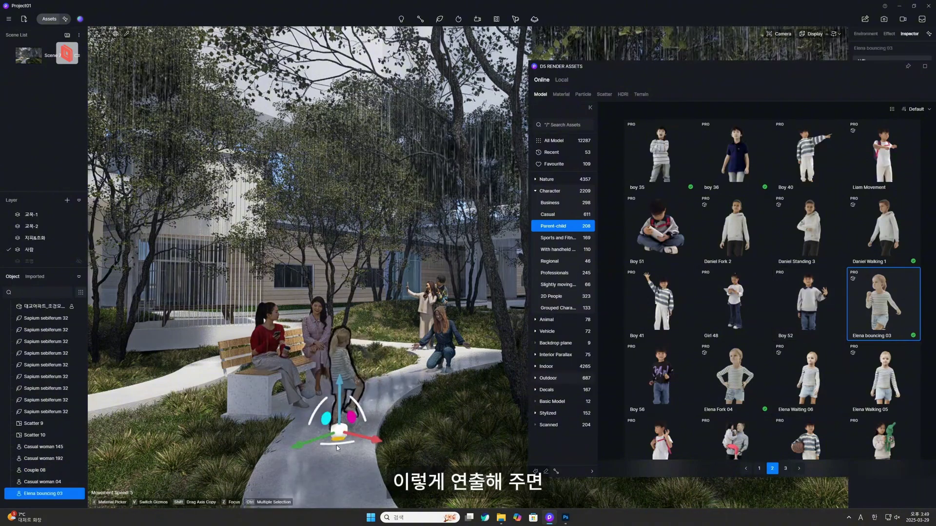
key("Escape")
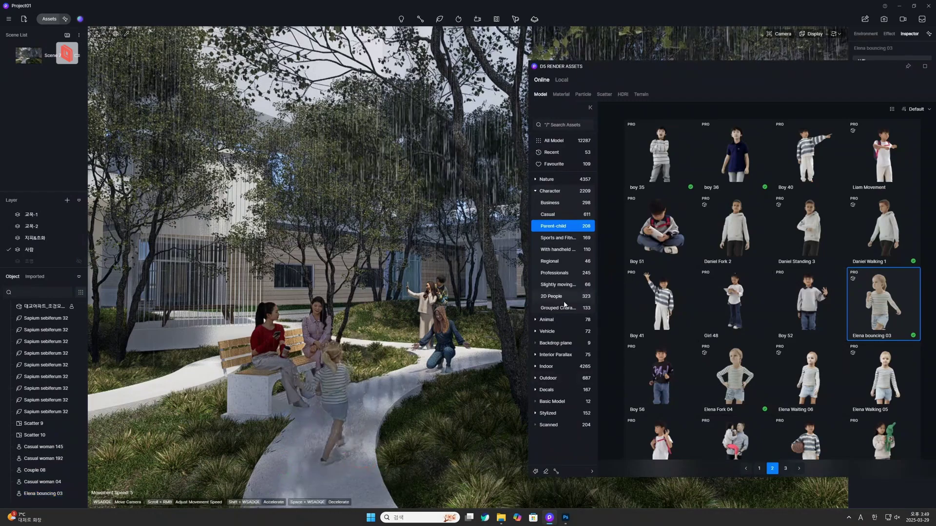
- Reposition the running girl on the path, a little nearer the foreground and closer to the bench side
left_click(437, 292)
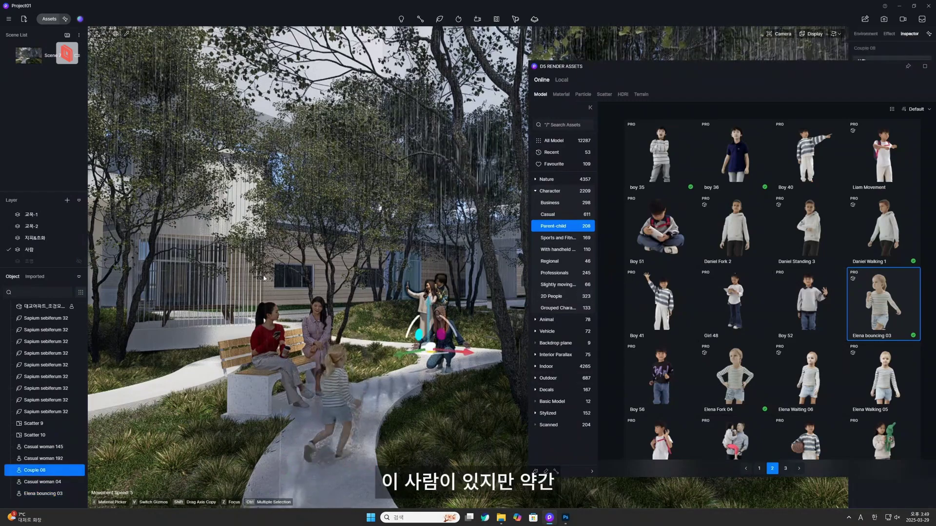
left_click(333, 417)
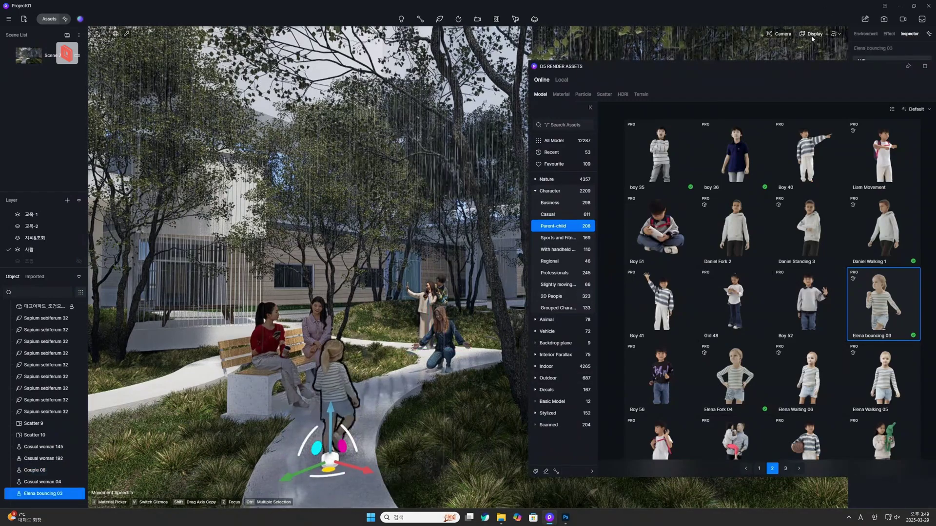
left_click(837, 34)
left_click_drag(829, 67, 814, 45)
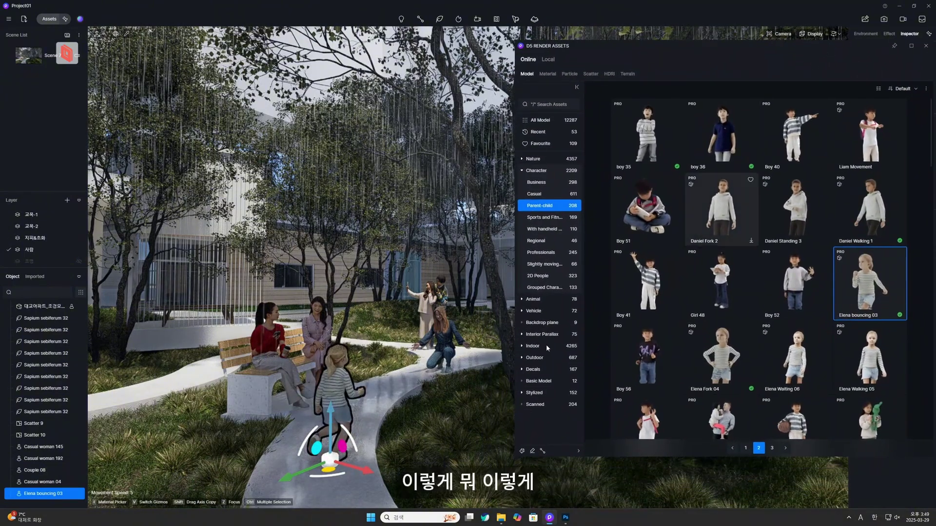
left_click(394, 366)
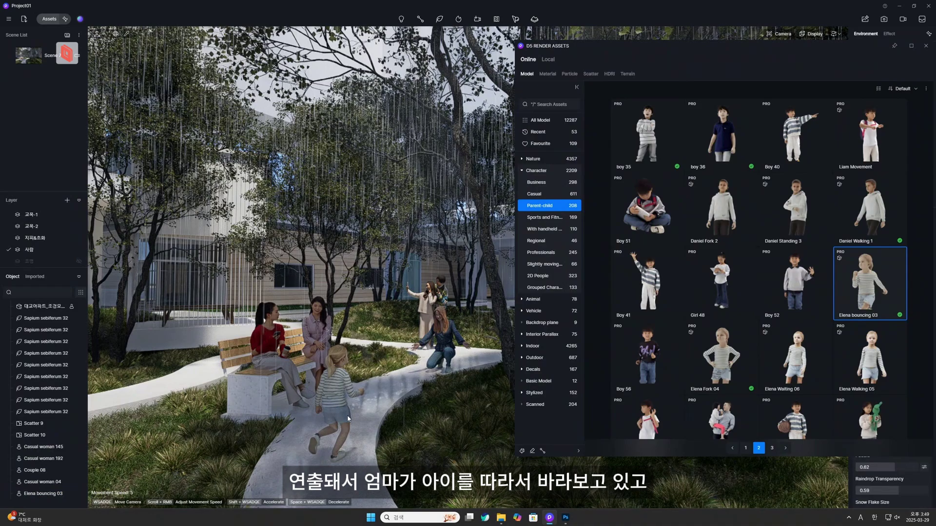
left_click(337, 451)
left_click_drag(326, 471, 311, 466)
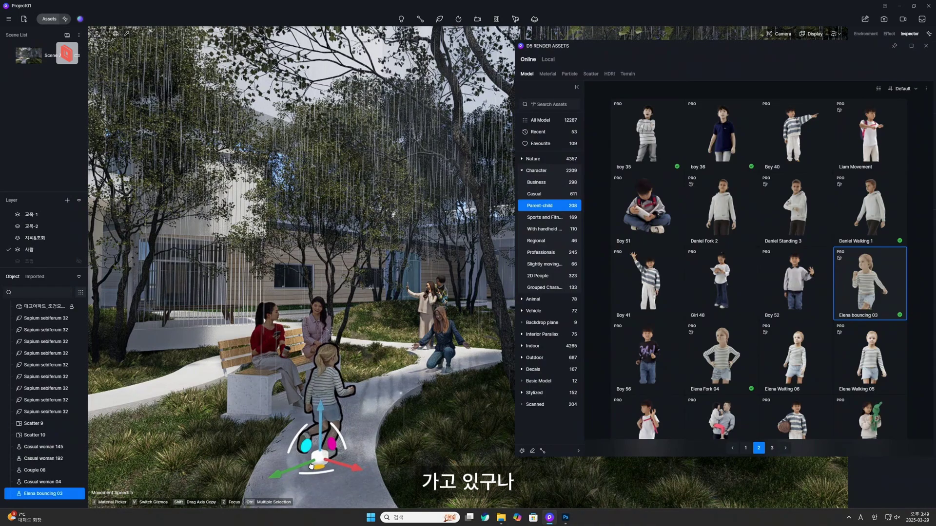
- Delete the seated woman in pink, Casual woman 192, from the bench beside the woman in red
left_click(468, 329)
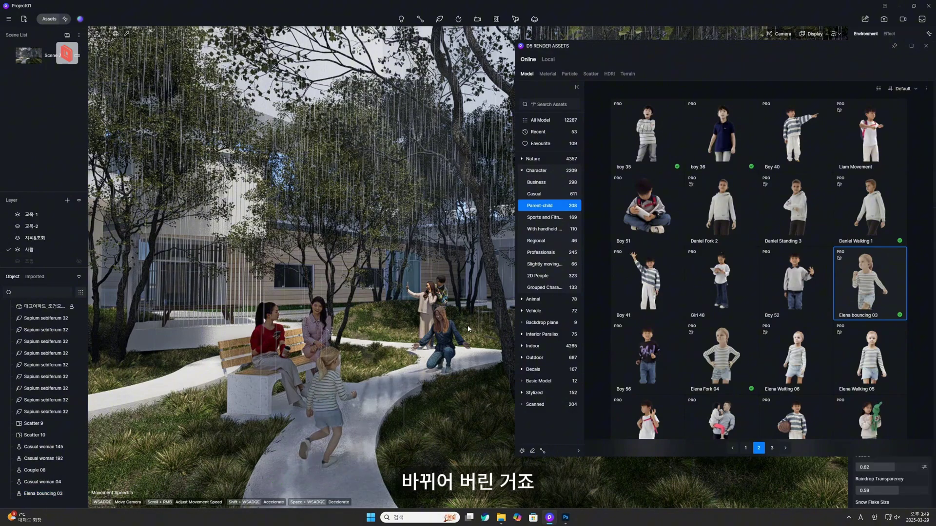
left_click(331, 341)
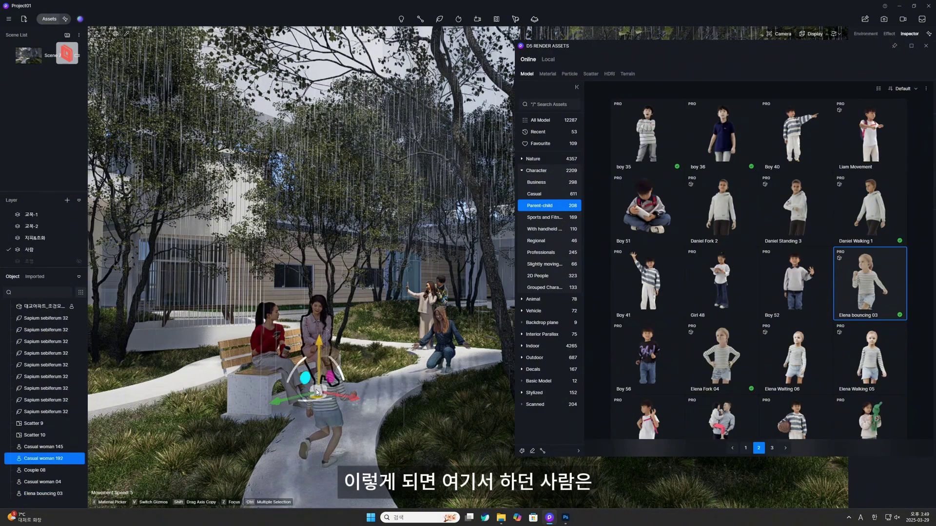
left_click_drag(317, 388, 280, 364)
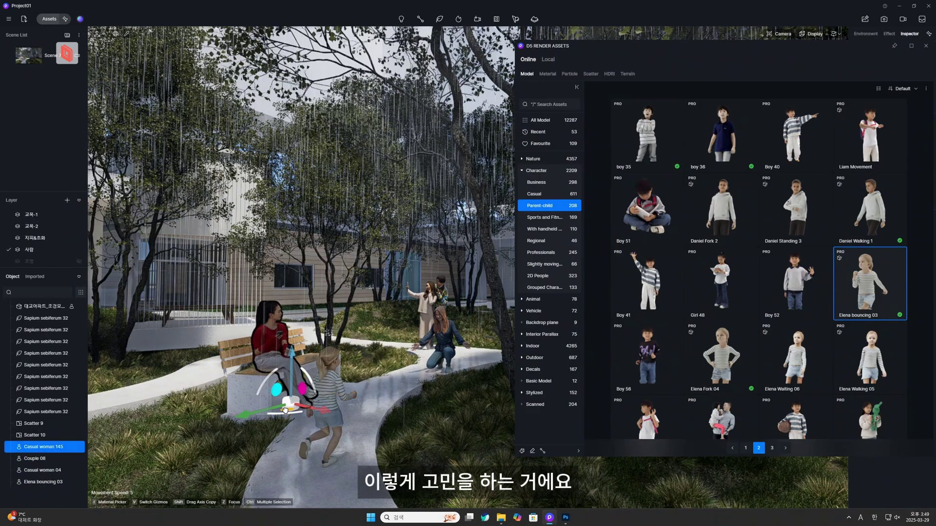
left_click(319, 428)
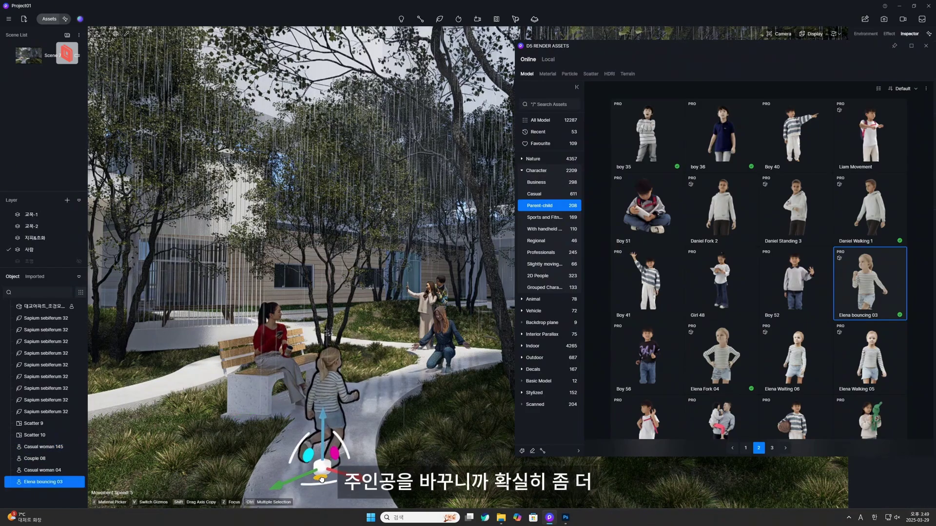
key("Escape")
- Move Couple 08 back and toward the bench side, clear of the crouching woman, to location X 64518, Y 63794
left_click(428, 313)
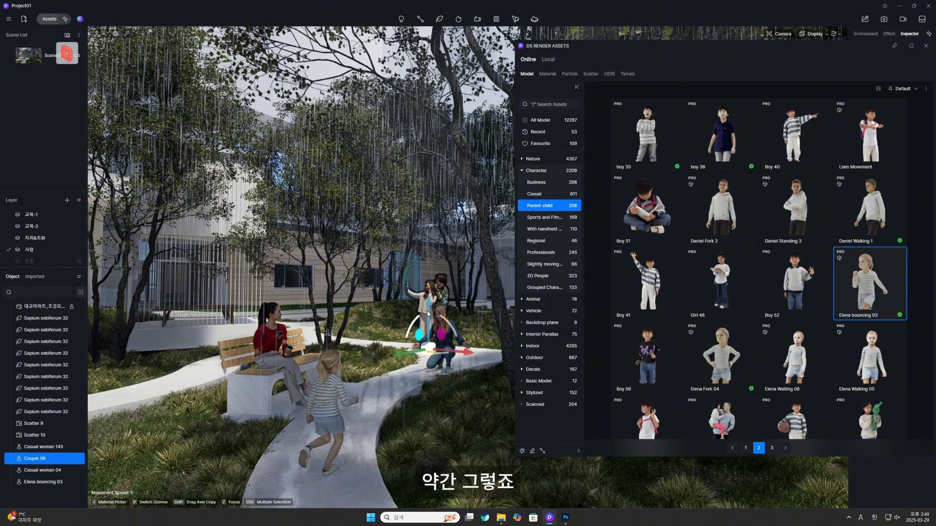
left_click(926, 46)
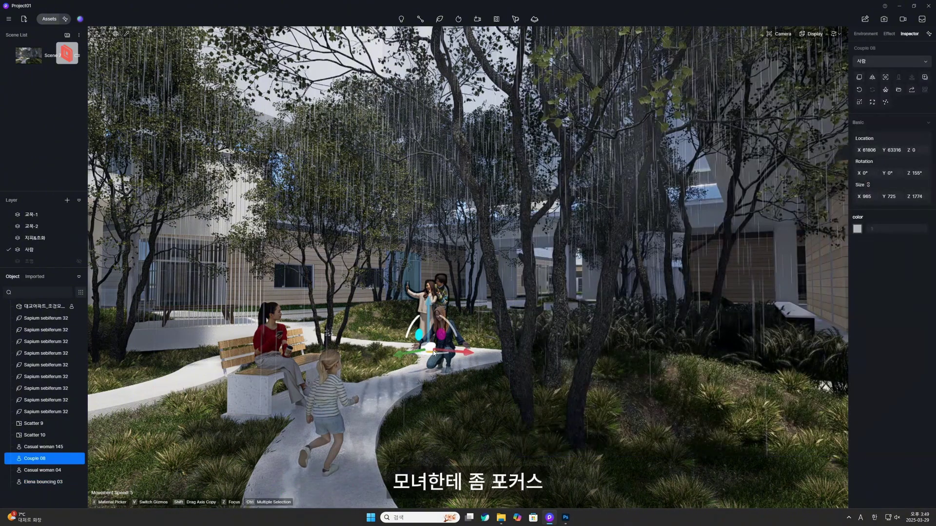
left_click_drag(429, 347, 378, 346)
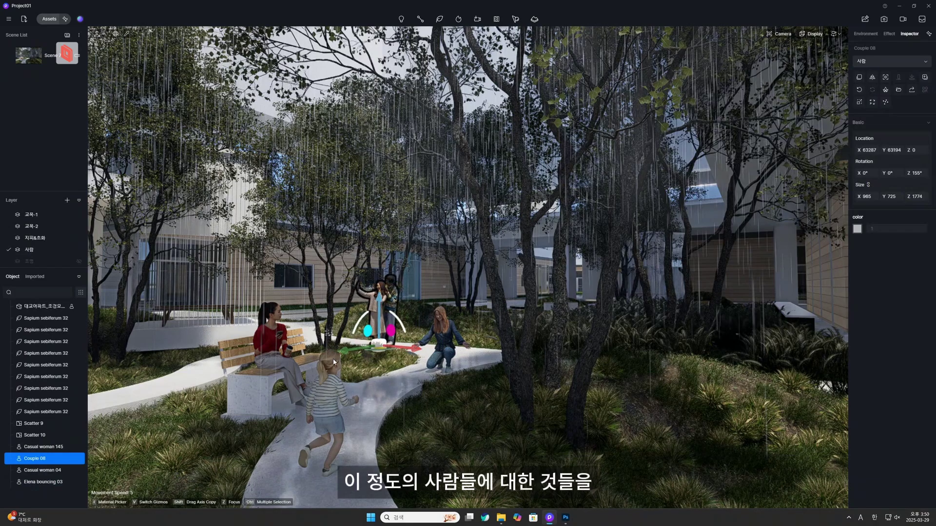
left_click_drag(378, 347, 362, 342)
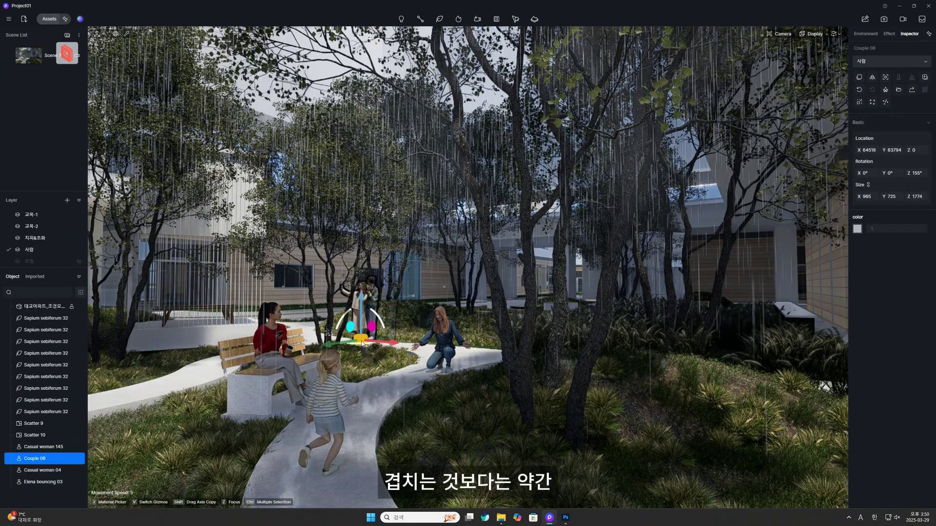
left_click(416, 387)
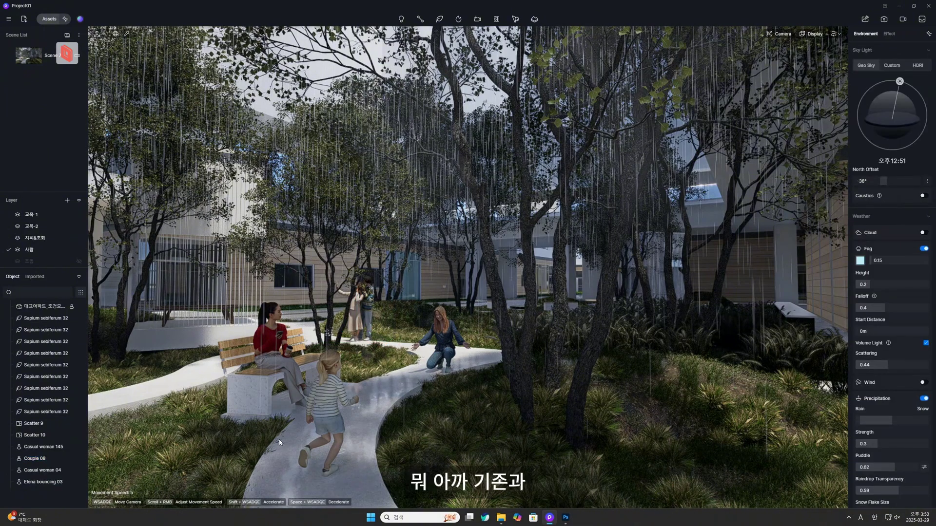
- Recall Scene 7 with the 사람 layer shown again, and set the raindrop transparency to 0.81
left_click(33, 58)
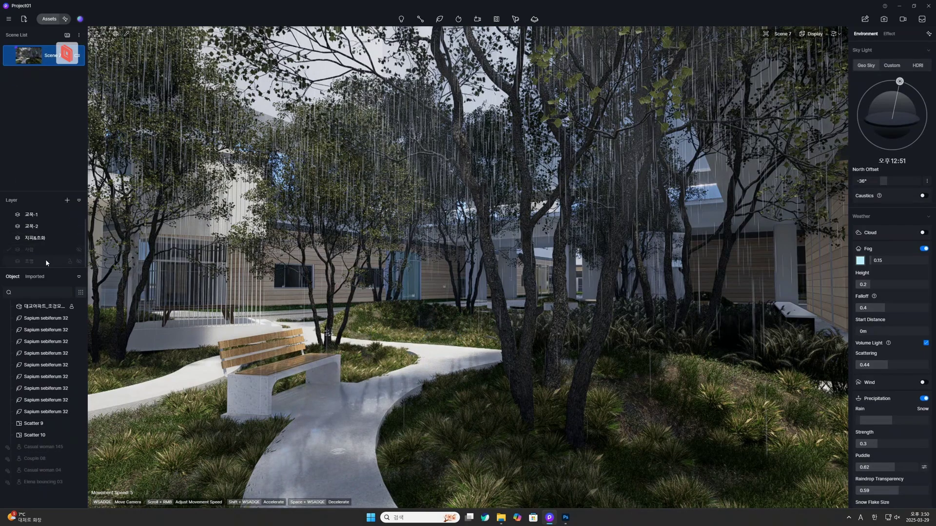
left_click(79, 250)
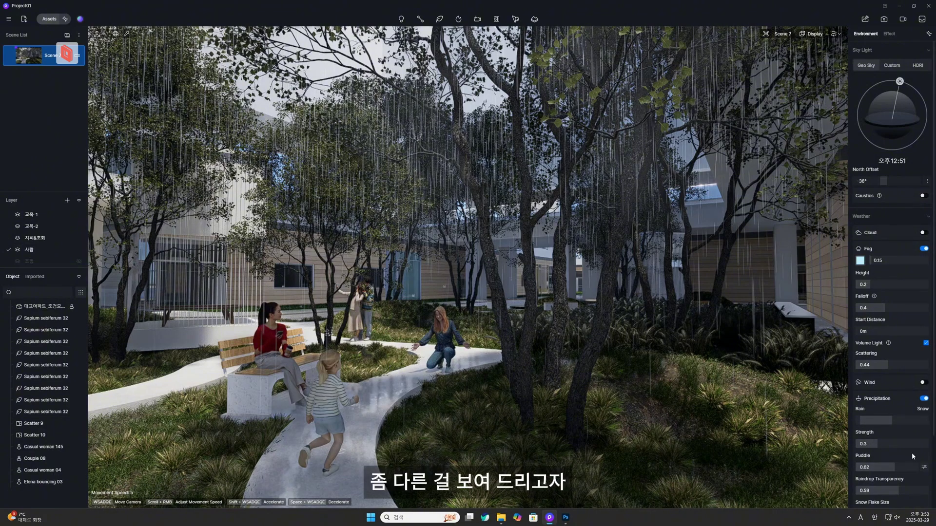
scroll(911, 452, "down", 2)
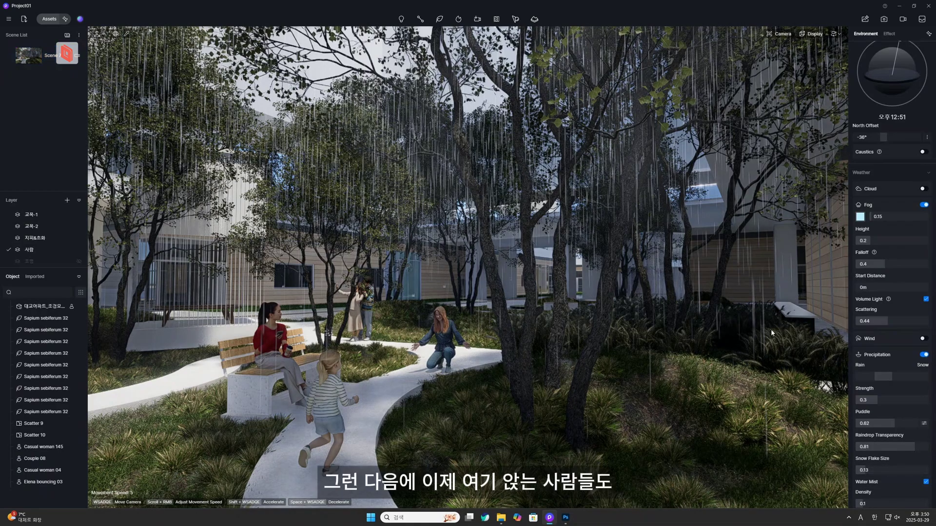
- Download the seated characters Casual woman 299 and Casual woman 293 from page 1 of the Casual character models
left_click(458, 18)
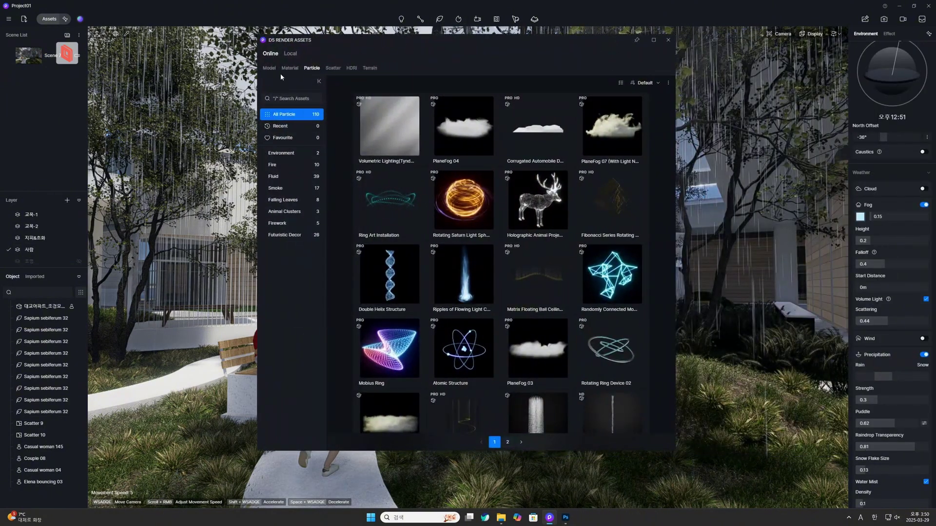
left_click(269, 69)
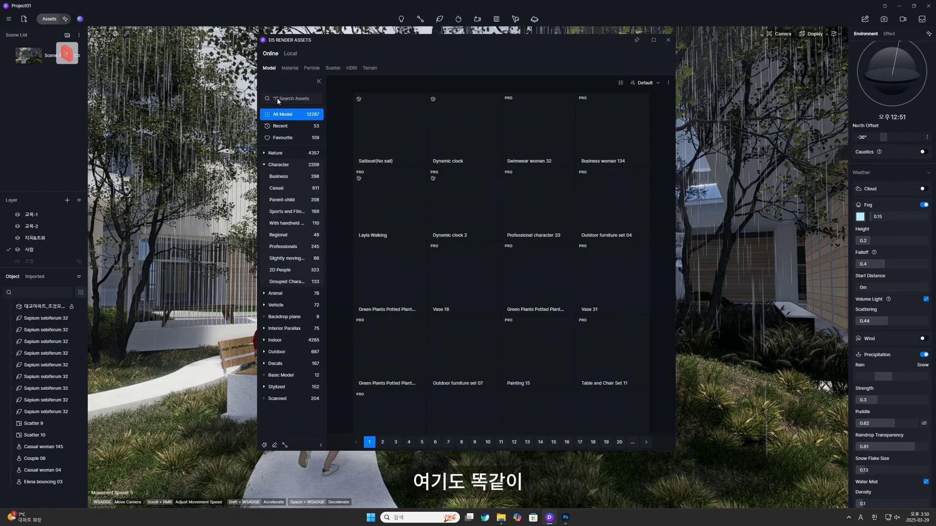
scroll(386, 135, "down", 1)
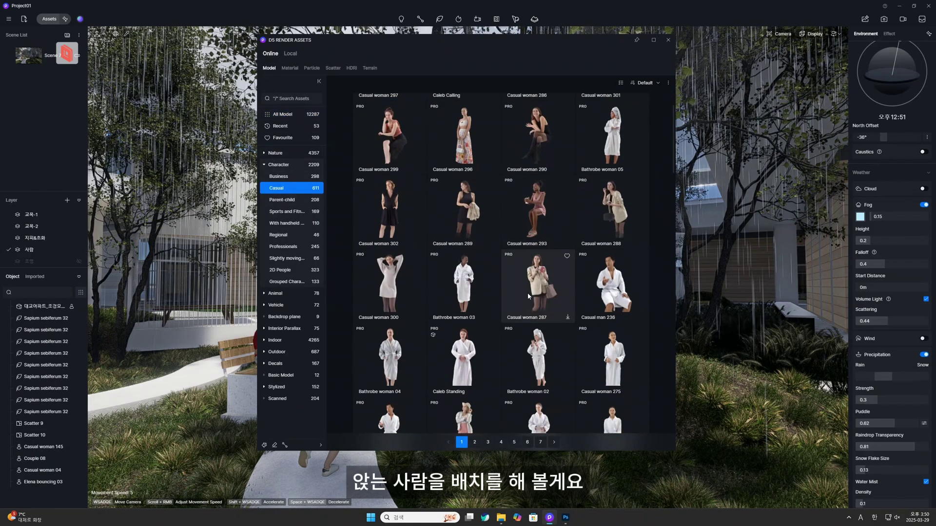
left_click(386, 135)
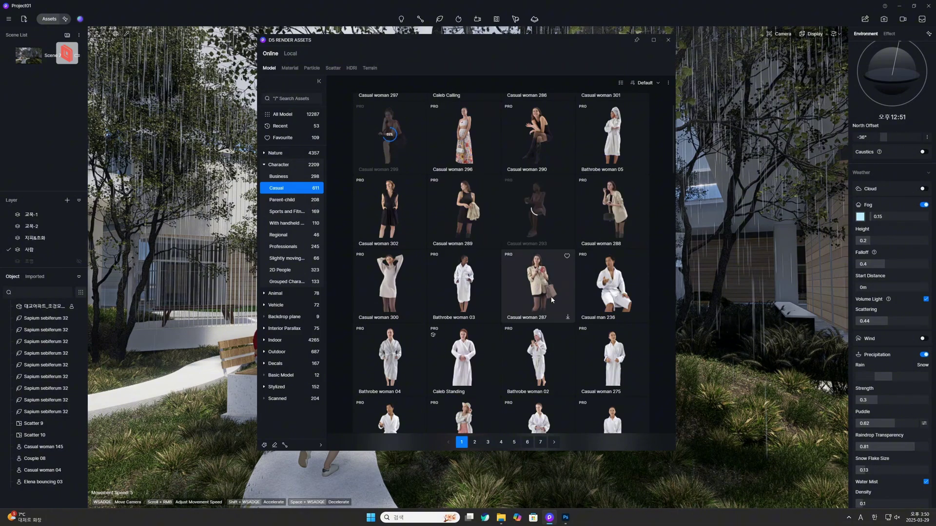
scroll(535, 336, "down", 5)
scroll(535, 336, "down", 3)
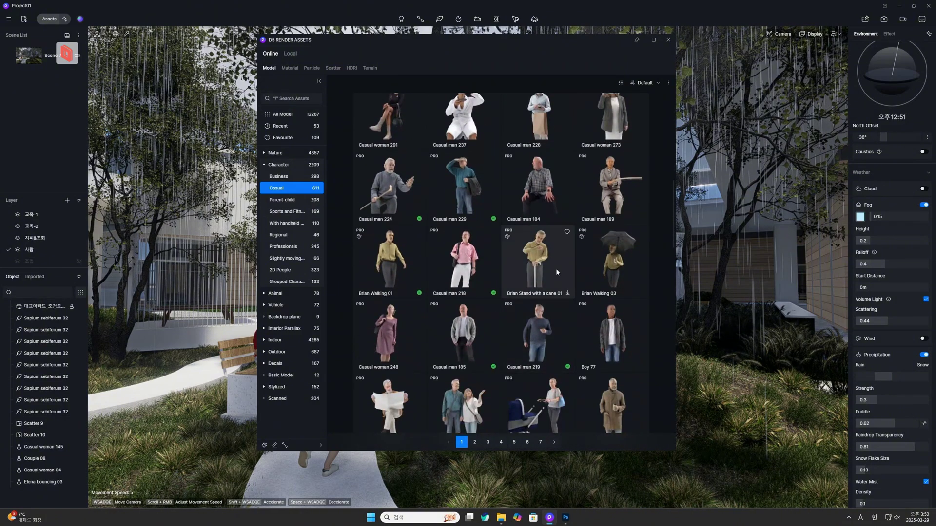
- Place the seated Casual man 184 on the low wall beside the building beyond the planting and set his Z rotation to 242°
left_click(555, 194)
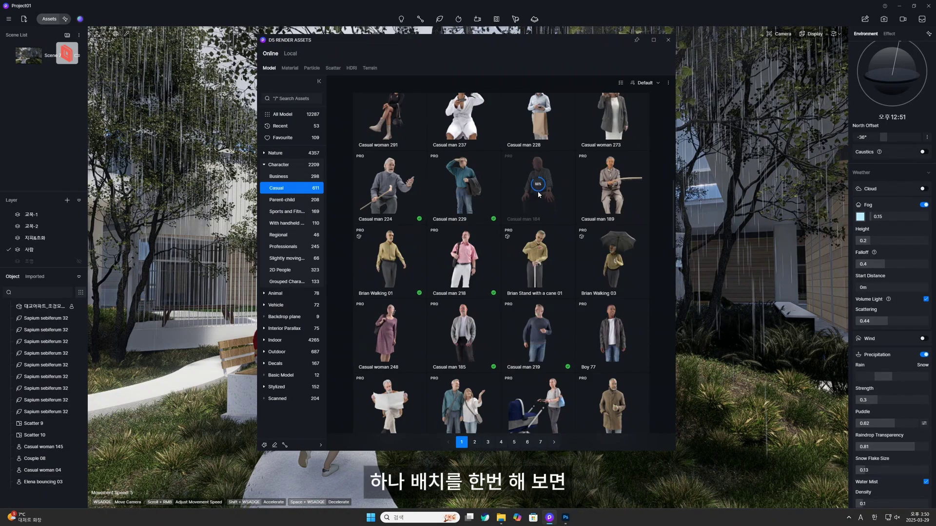
left_click(795, 332)
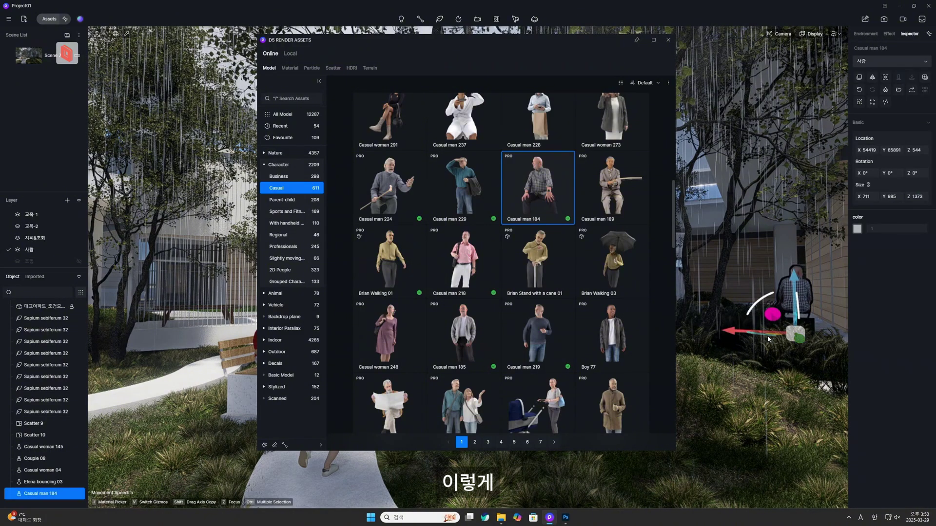
mouse_move(767, 339)
left_mouse_down()
mouse_move(779, 337)
mouse_move(759, 334)
left_mouse_up()
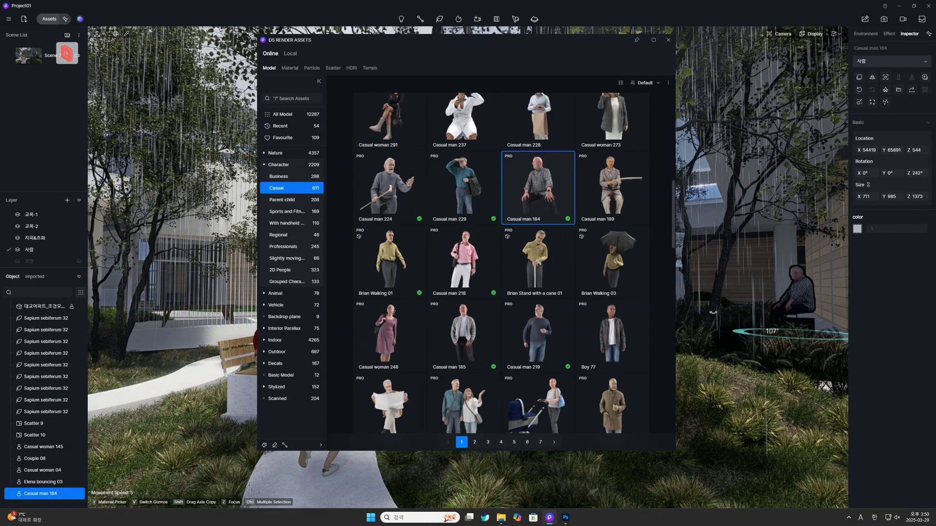
- Search pages 4 and 5 of the Casual characters for a walking person to add to the scene
left_click_drag(656, 31, 496, 374)
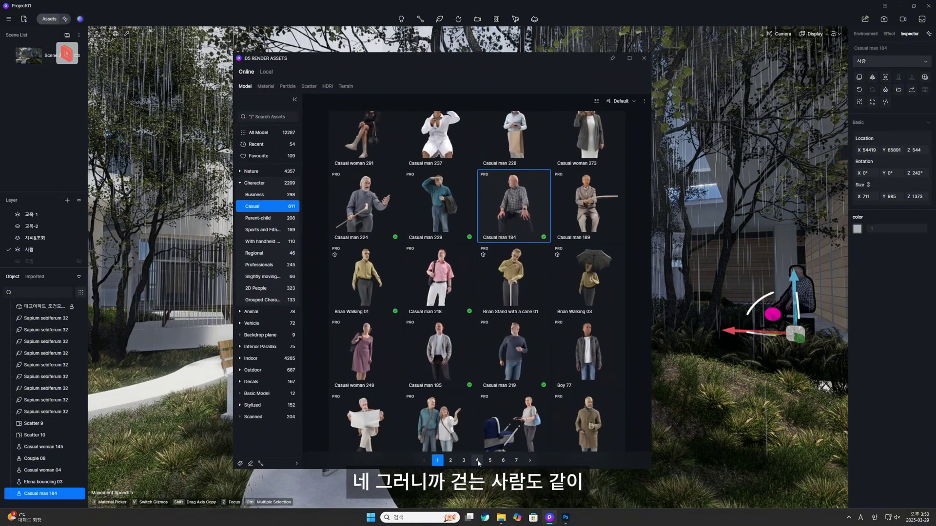
left_click(477, 461)
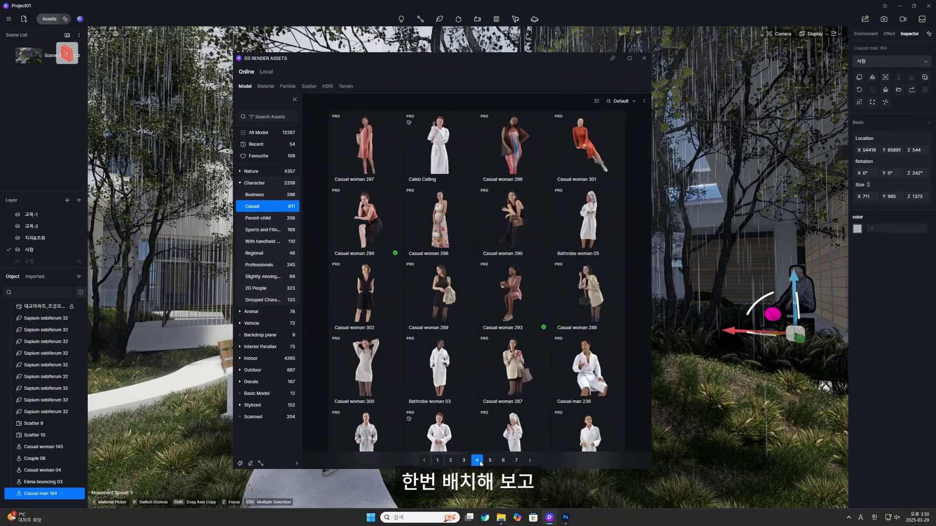
scroll(523, 309, "down", 10)
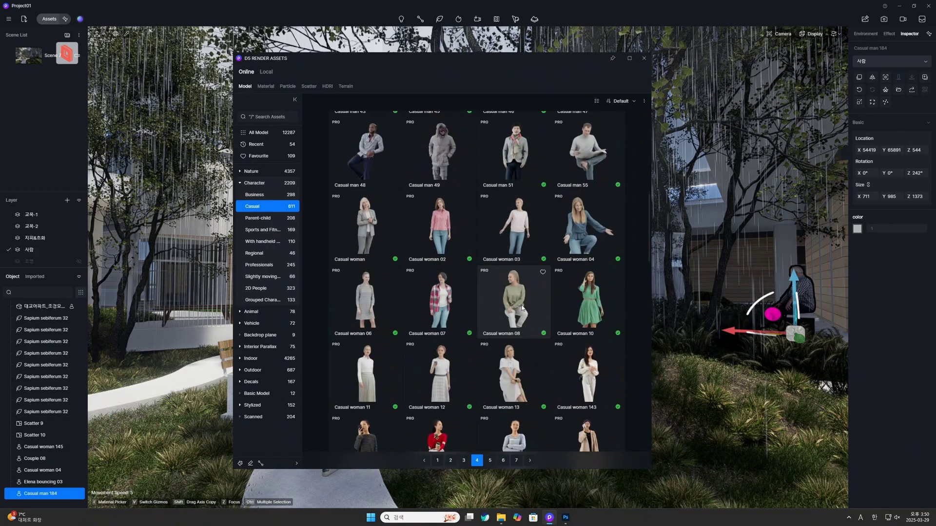
scroll(519, 308, "down", 6)
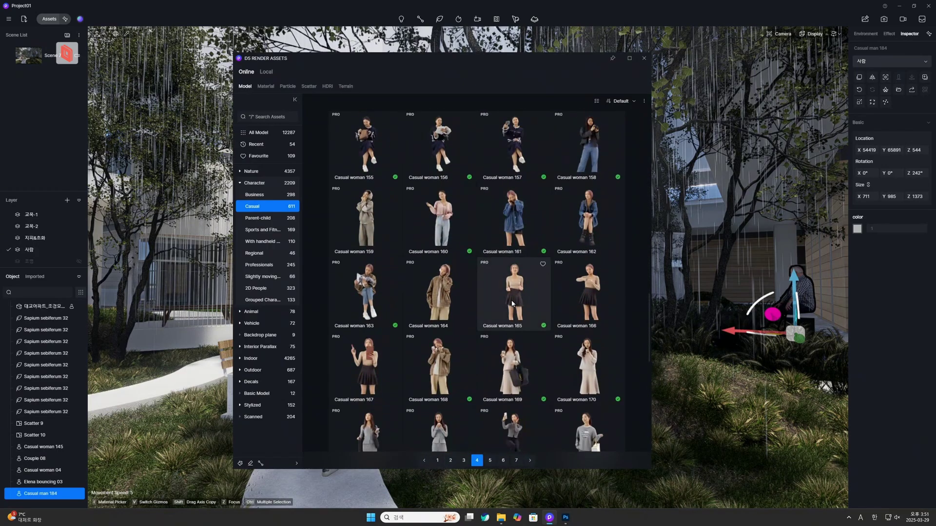
scroll(515, 302, "down", 8)
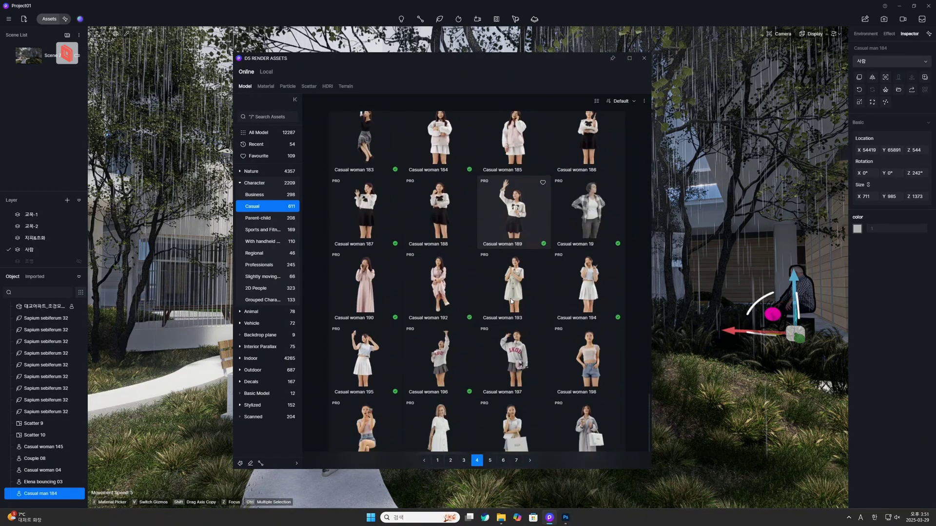
scroll(530, 380, "down", 6)
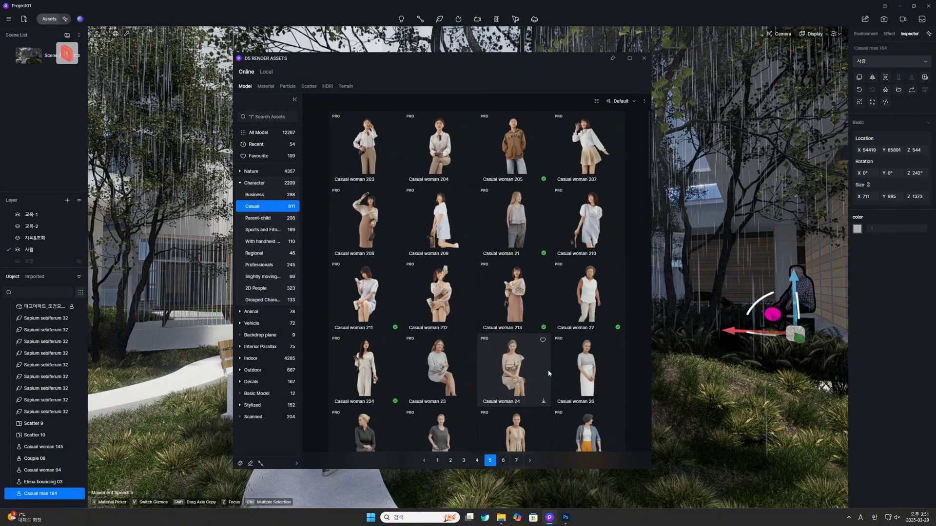
scroll(533, 375, "down", 8)
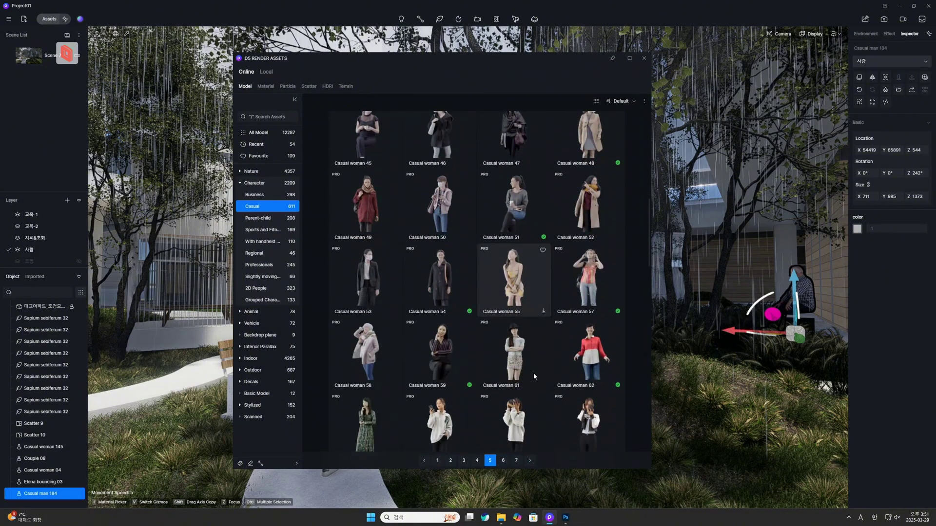
scroll(526, 317, "down", 8)
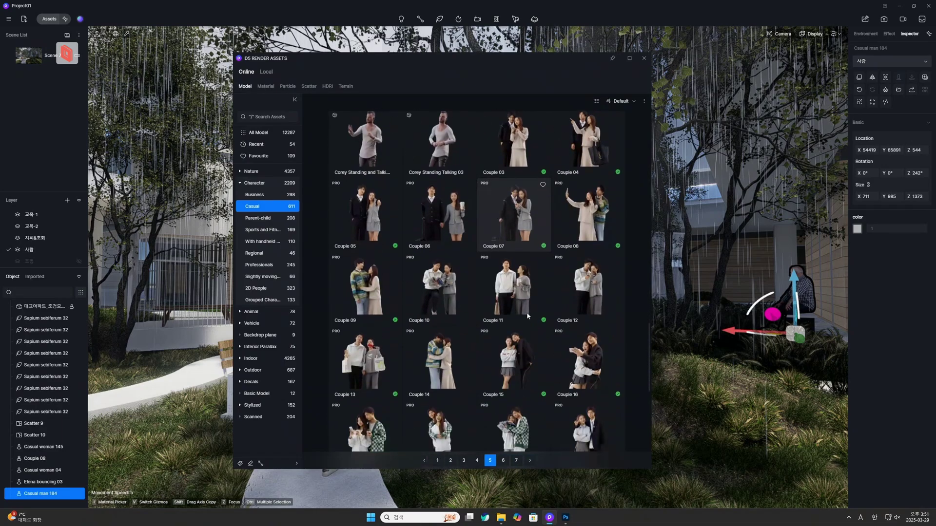
scroll(520, 325, "down", 6)
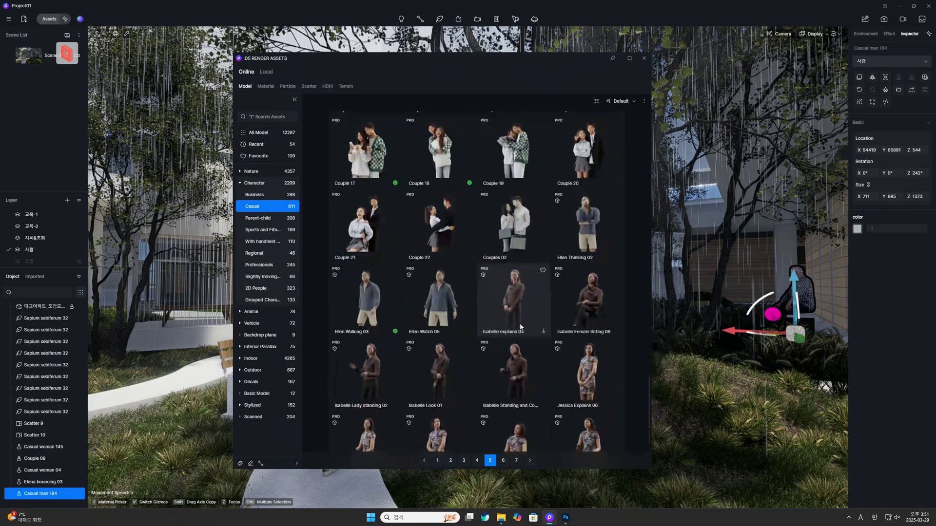
- Search pages 6, 7 and 4 of the Casual characters for a person to stand among the planting
left_click(503, 459)
scroll(512, 341, "down", 10)
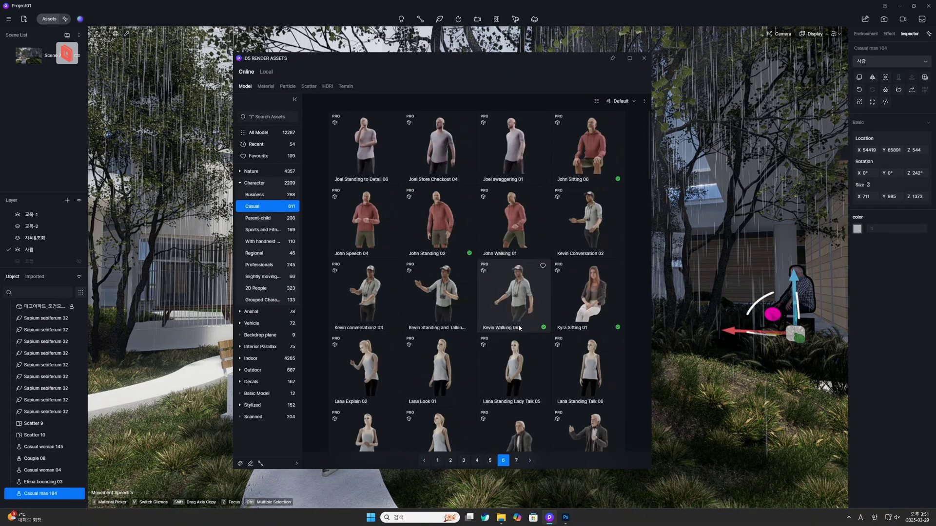
scroll(514, 341, "down", 10)
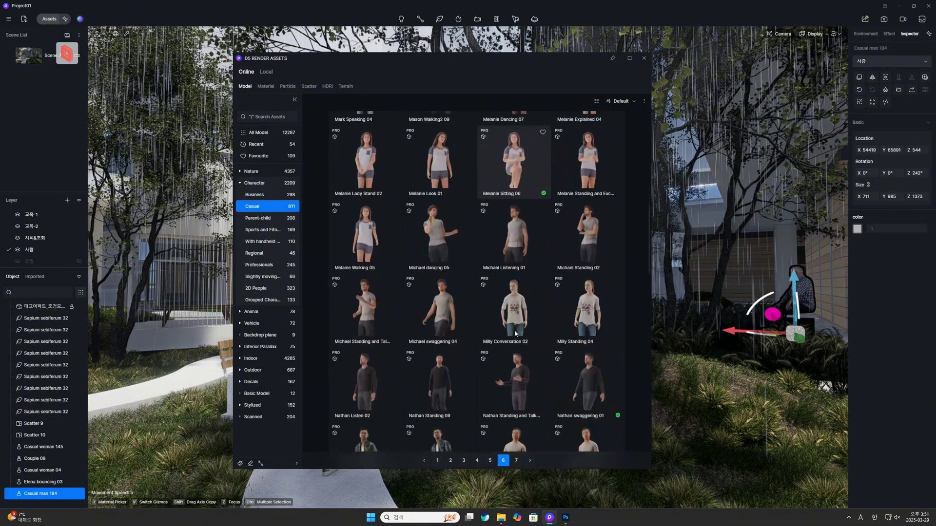
scroll(511, 356, "down", 10)
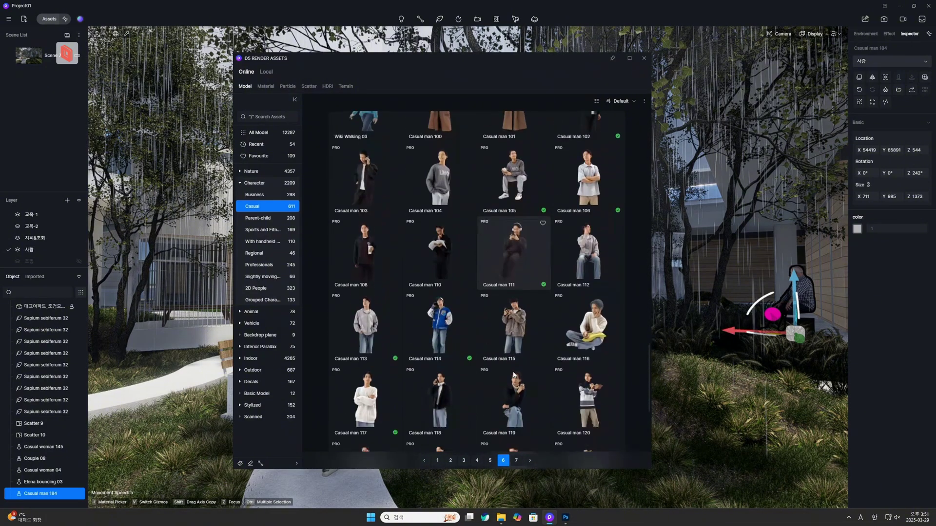
left_click(517, 460)
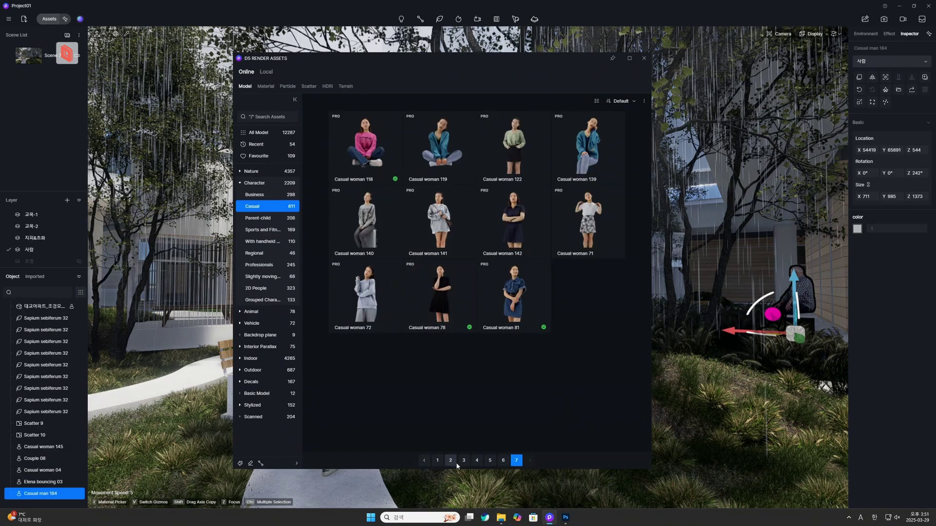
left_click(476, 460)
scroll(522, 345, "down", 8)
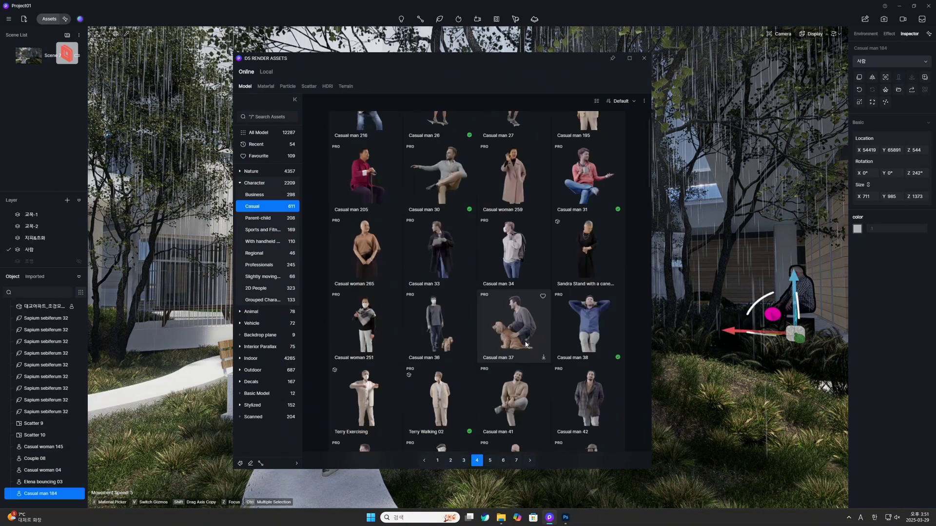
scroll(522, 345, "down", 6)
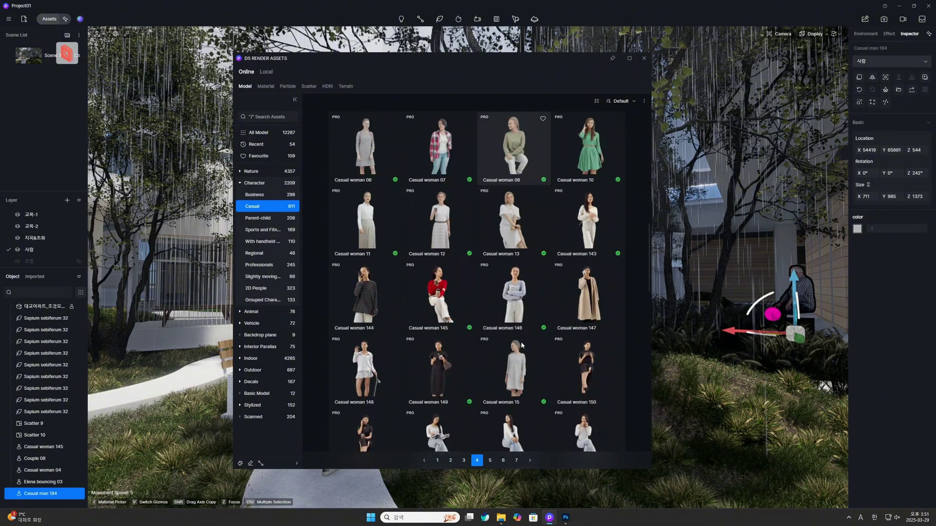
scroll(520, 347, "down", 5)
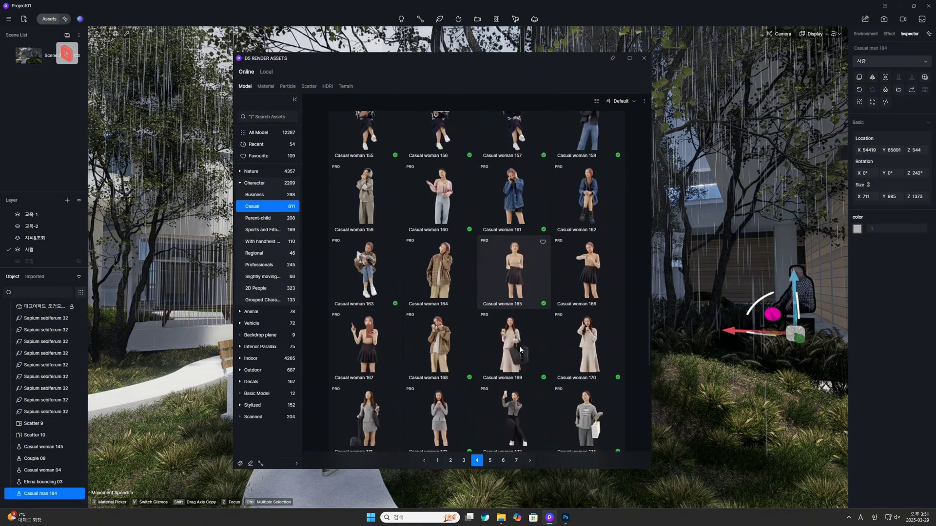
scroll(520, 352, "down", 3)
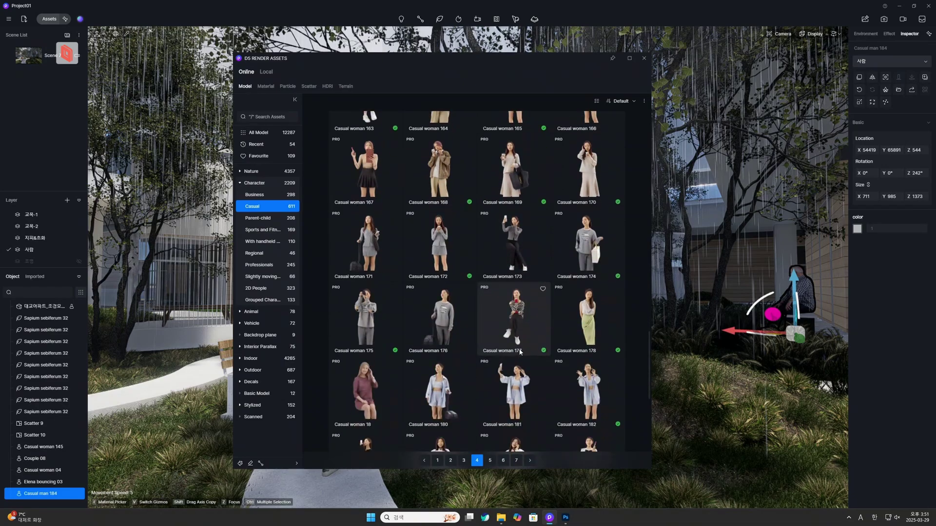
scroll(519, 352, "down", 6)
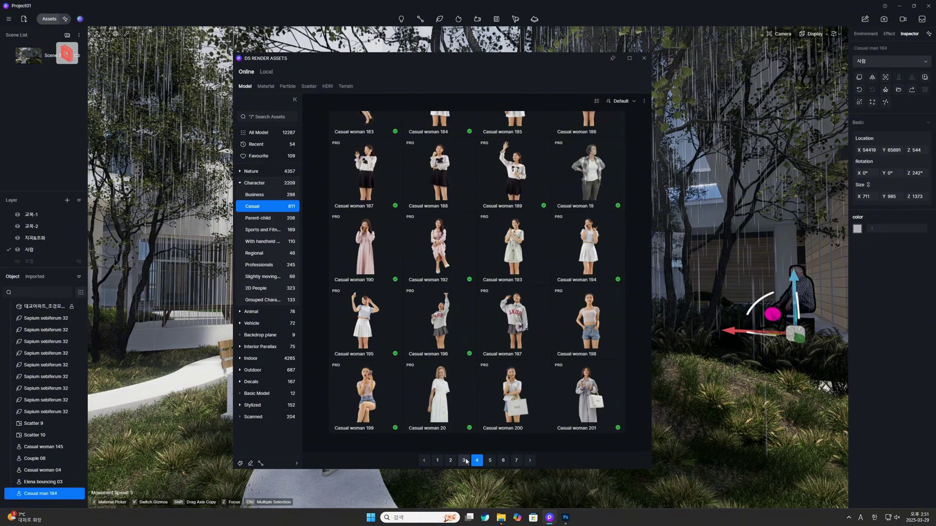
- Place Casual woman 201 on the planted mound beside the large tree trunks and set her Z rotation to 270°
left_click_drag(551, 59, 398, 39)
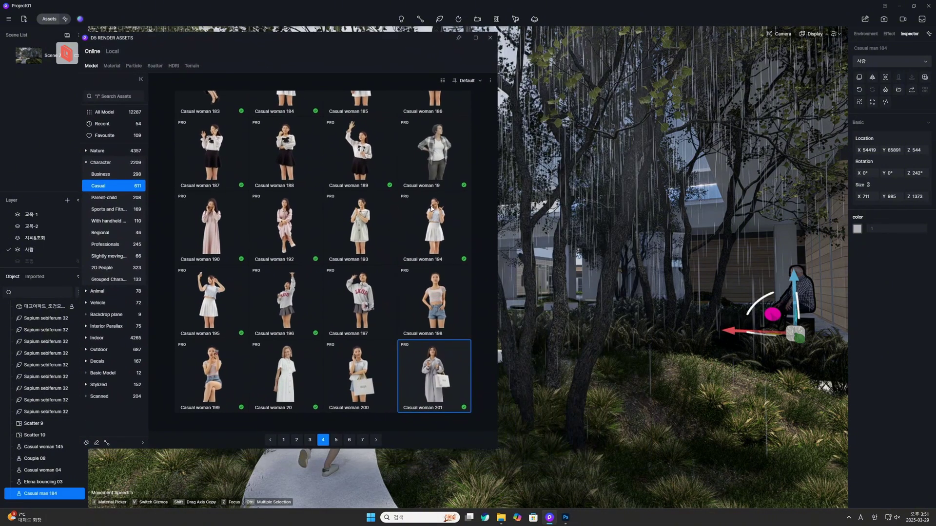
left_click(660, 364)
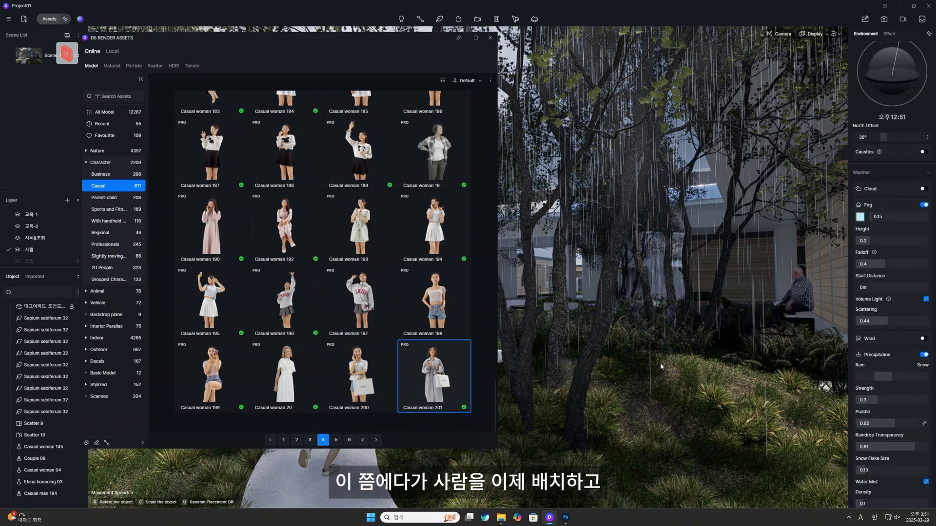
left_click_drag(657, 380, 665, 363)
left_click_drag(671, 315, 670, 322)
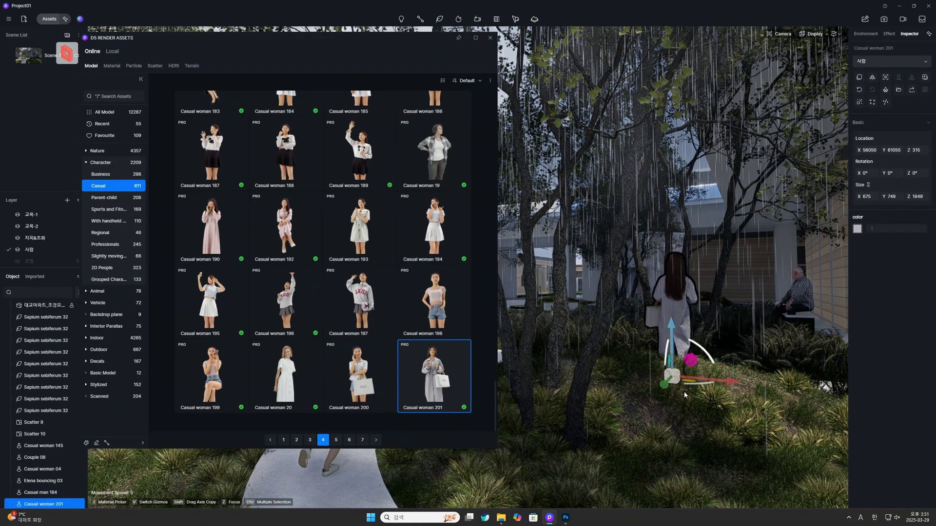
left_click_drag(684, 385, 664, 346)
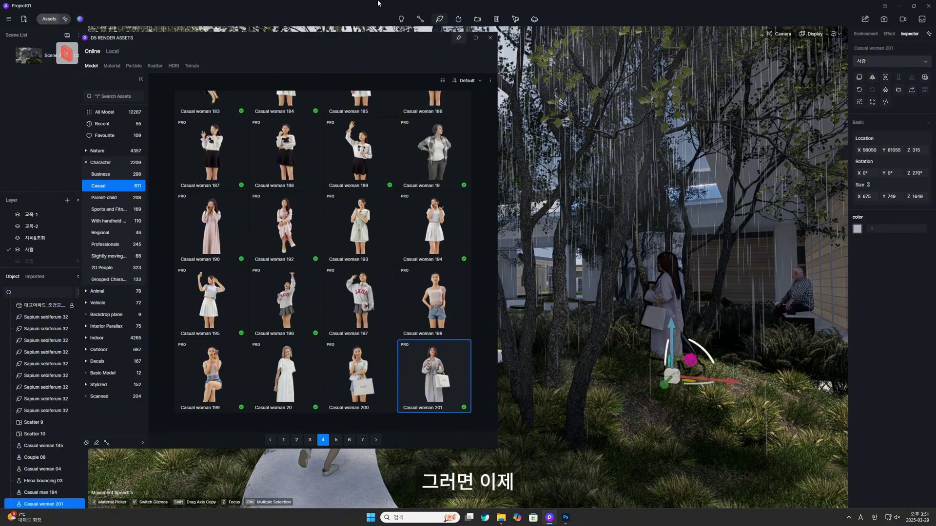
left_click(490, 37)
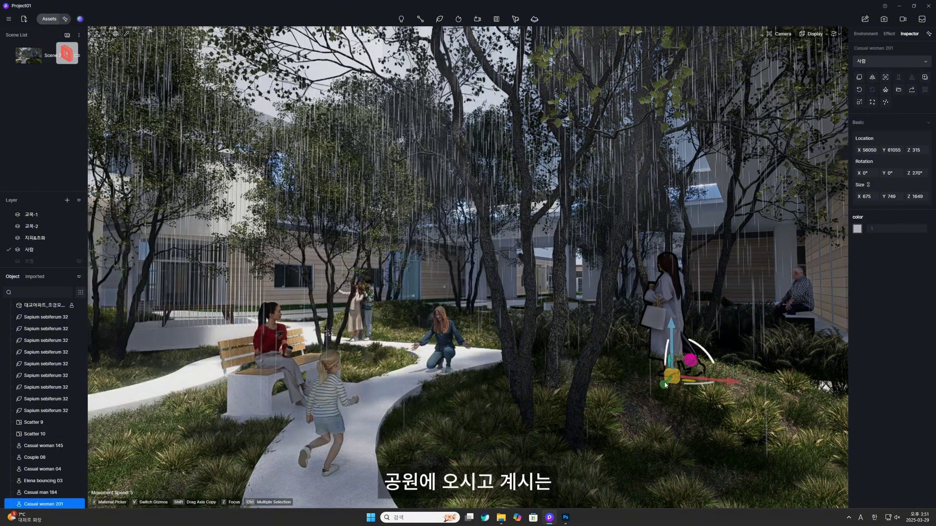
- Shift Casual woman 201 farther back on the mound to Y 61881 and scale her down to a height of 1444
left_click_drag(664, 385, 673, 376)
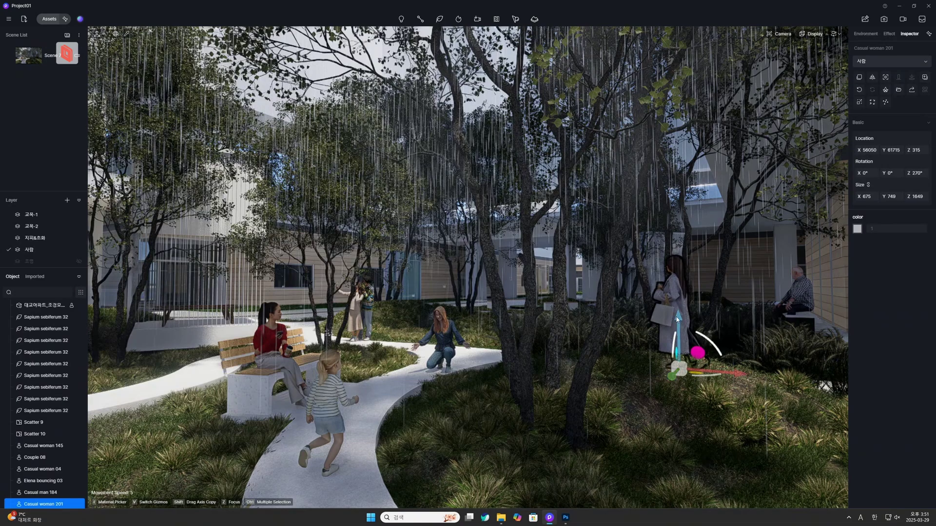
key("v")
left_click_drag(676, 319, 678, 324)
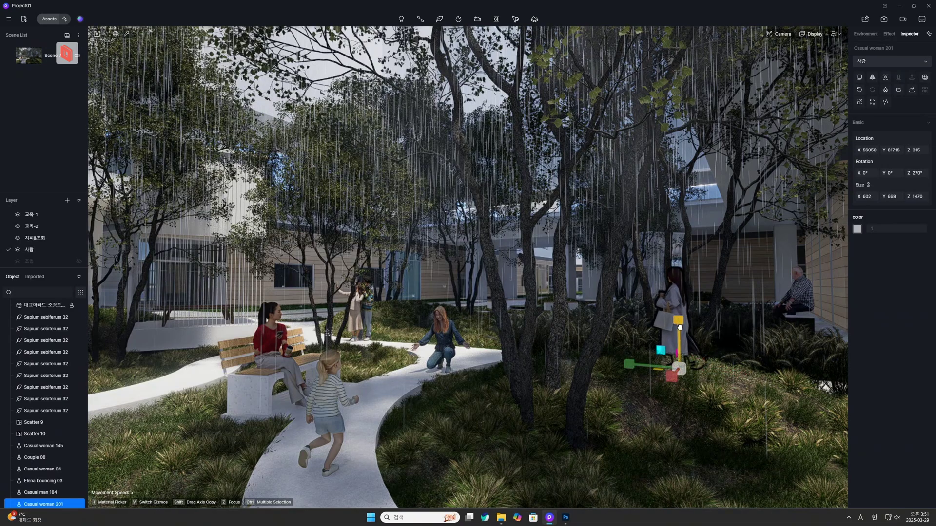
left_click(672, 385)
left_click(672, 338)
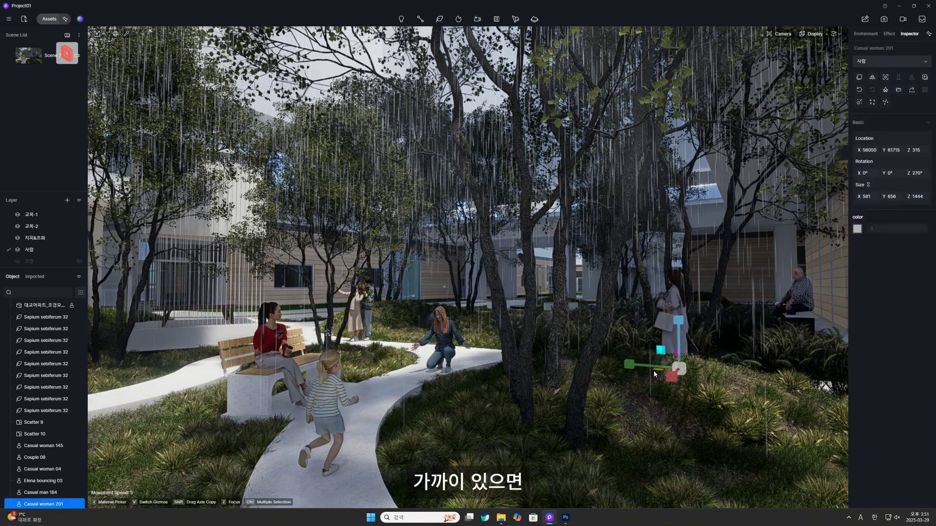
left_click(675, 385)
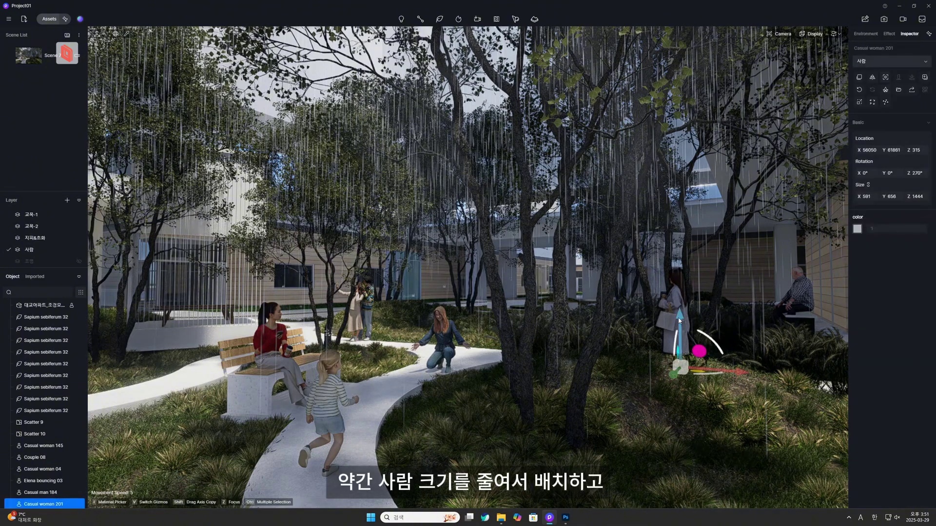
- Move Casual woman 201 along the X axis so she stands just in front of the seated man by the building
left_click_drag(739, 376, 823, 388)
key("Escape")
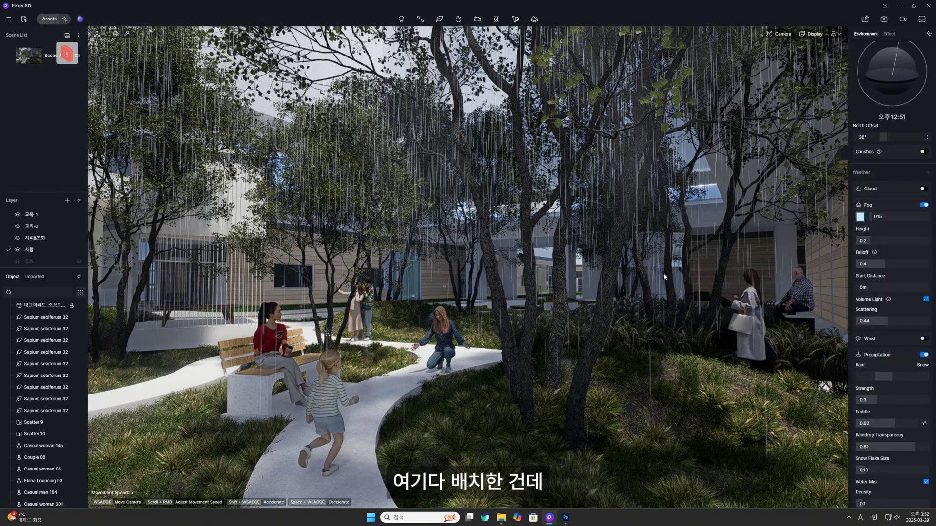
left_click(746, 326)
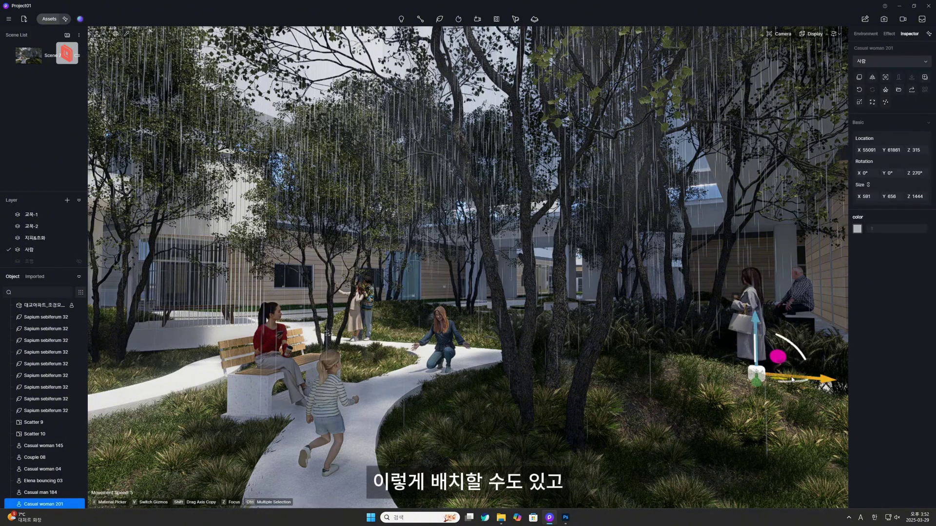
left_click_drag(802, 379, 782, 374)
key("Escape")
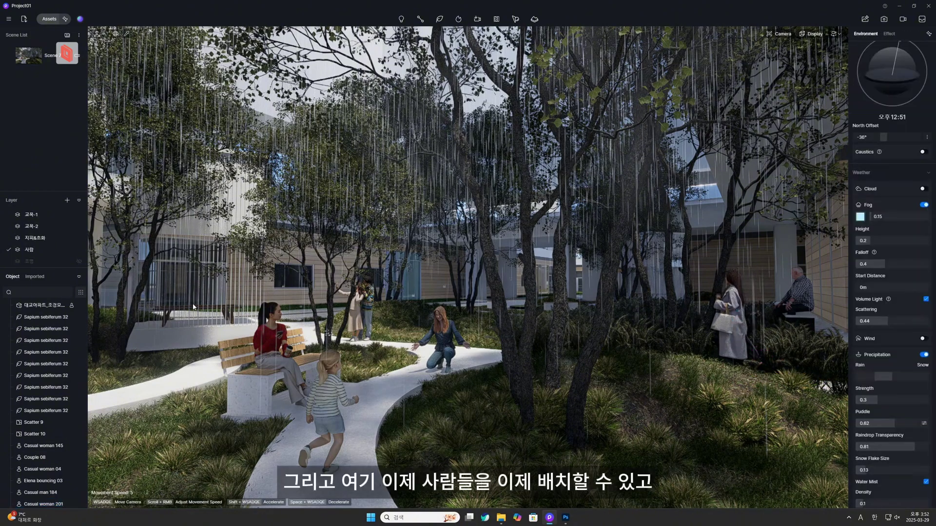
- Download the seated reading character Casual man 209 from page 3 of the Casual character models
key("m")
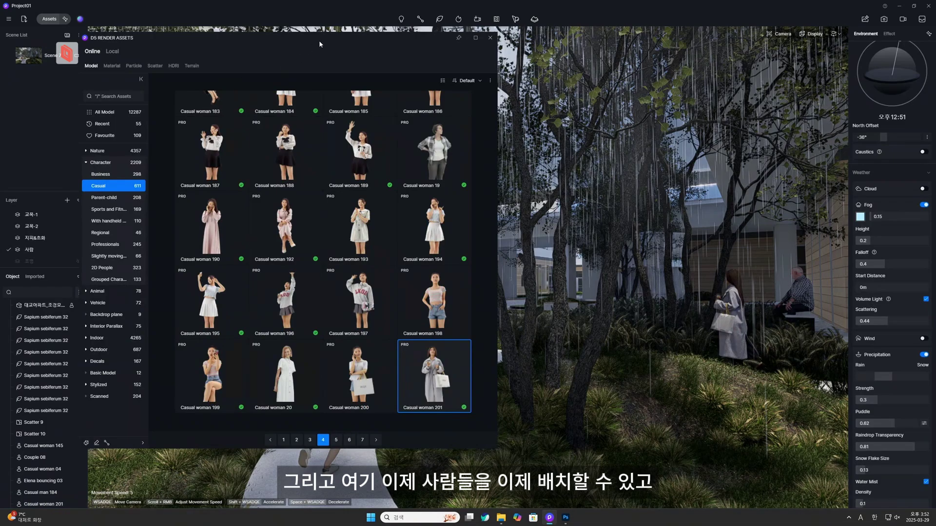
left_click_drag(318, 40, 582, 54)
left_click(572, 454)
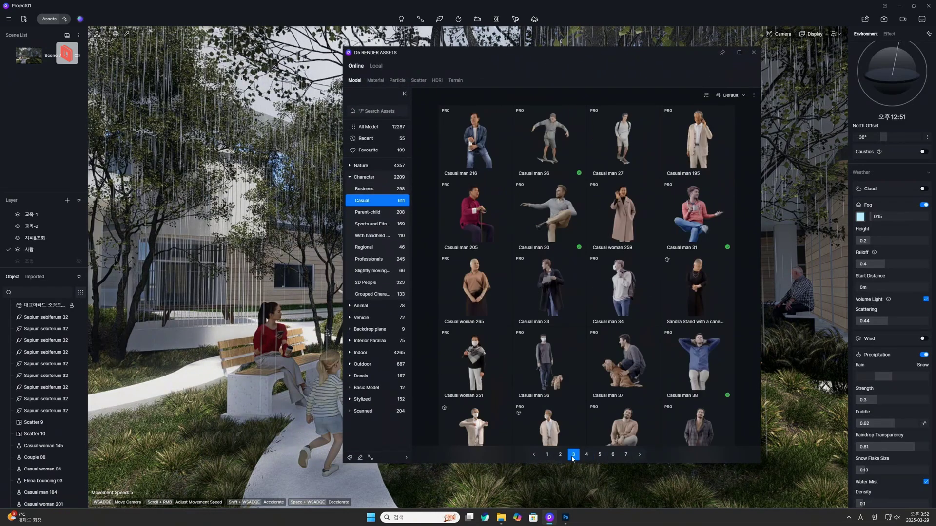
scroll(547, 288, "down", 5)
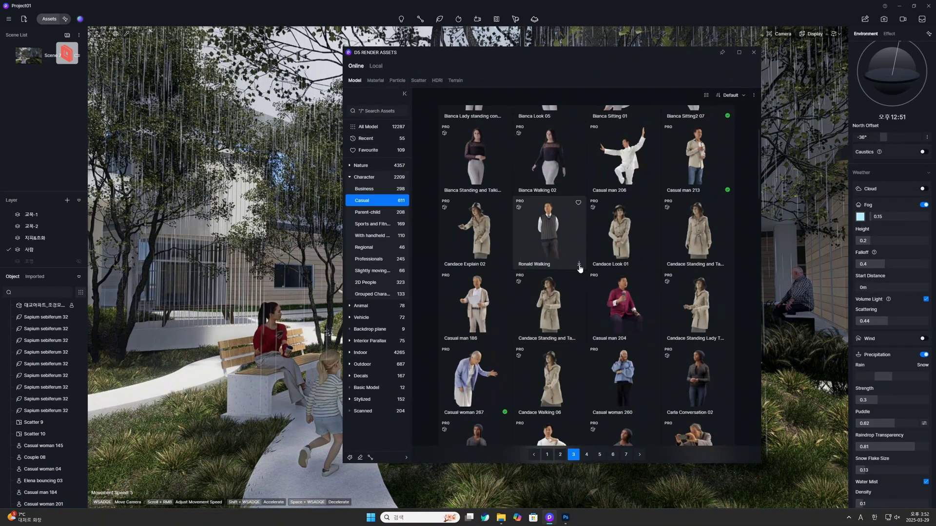
scroll(579, 268, "down", 10)
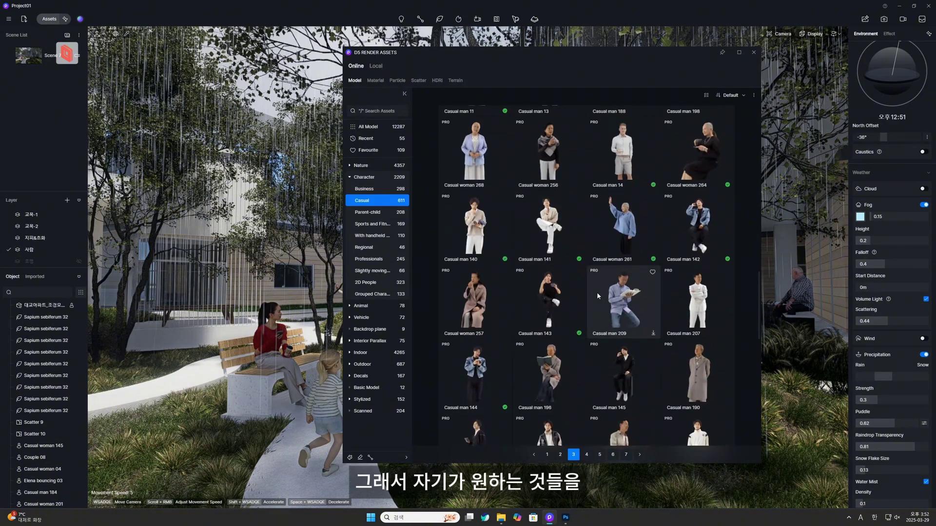
scroll(597, 295, "down", 2)
left_click(627, 220)
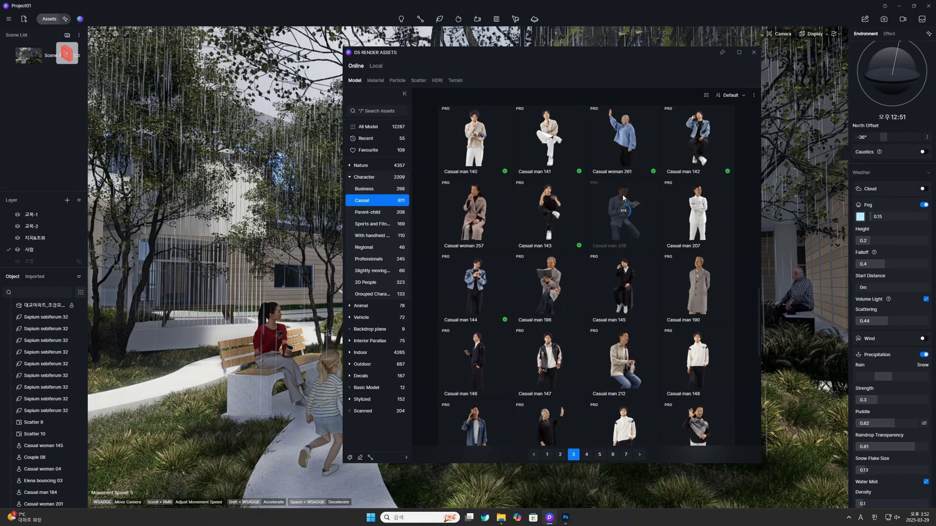
- Place Casual man 209 on the low white wall behind the wooden bench and set his Z rotation to 323°
left_click_drag(626, 53, 684, 54)
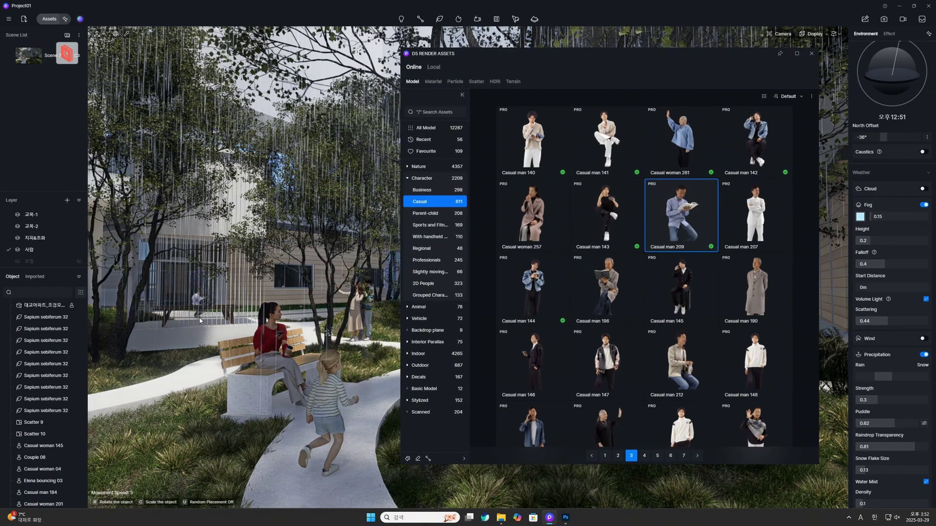
left_click(193, 326)
left_click_drag(193, 327, 225, 307)
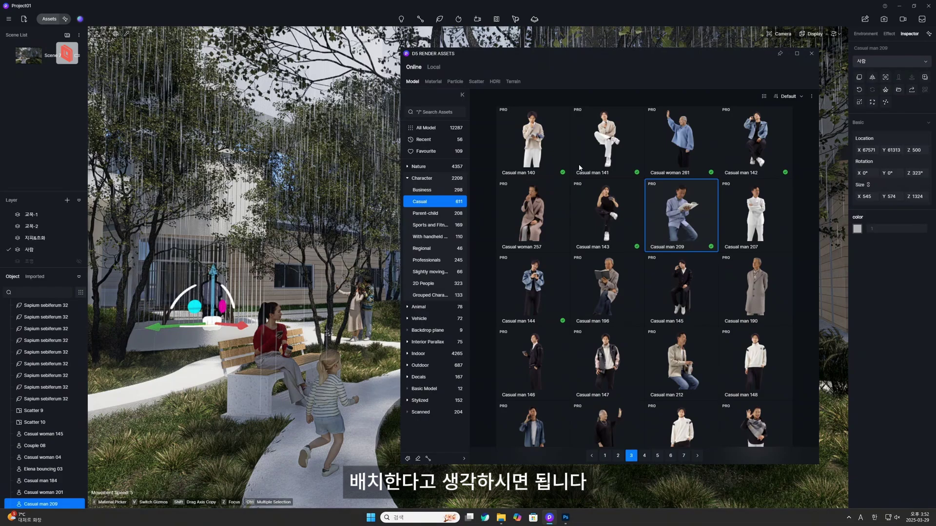
left_click(811, 53)
key("Escape")
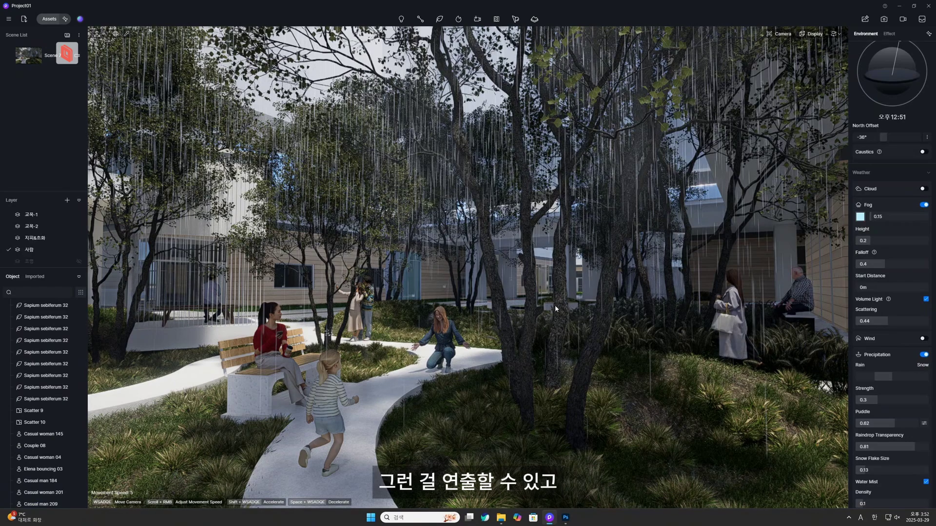
- Turn off the precipitation and make 지피&초화 the active layer
left_click(925, 356)
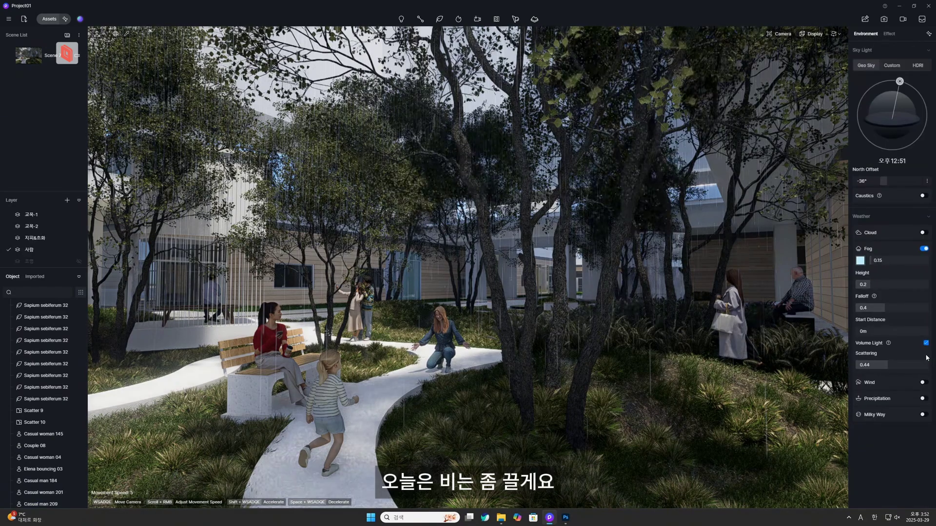
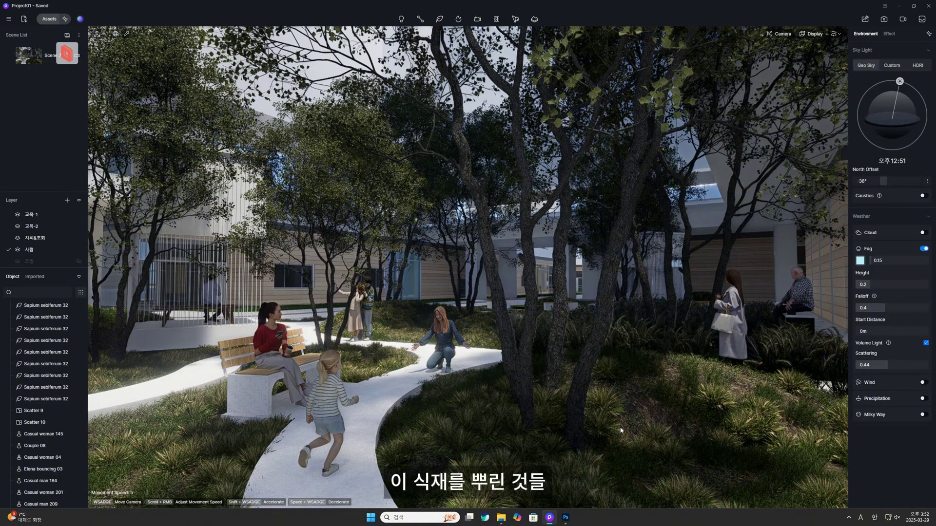
left_click(43, 239)
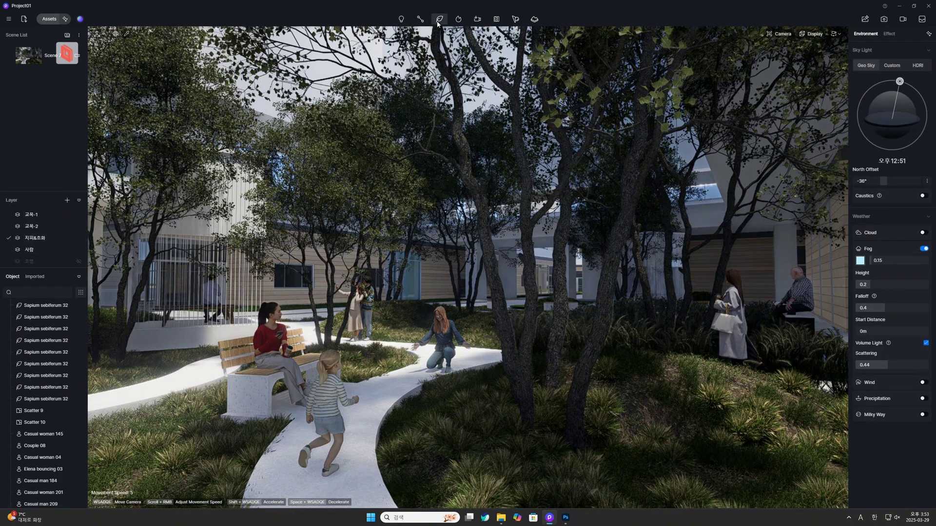
- Browse the ornamental grass and Flowering Herb nature models for colourful plants to add to the ground planting
left_click(456, 19)
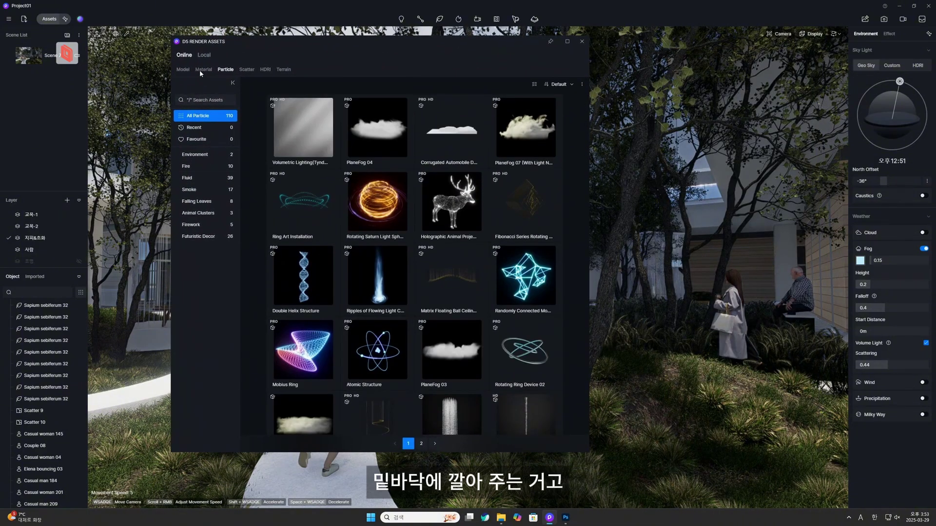
left_click(183, 70)
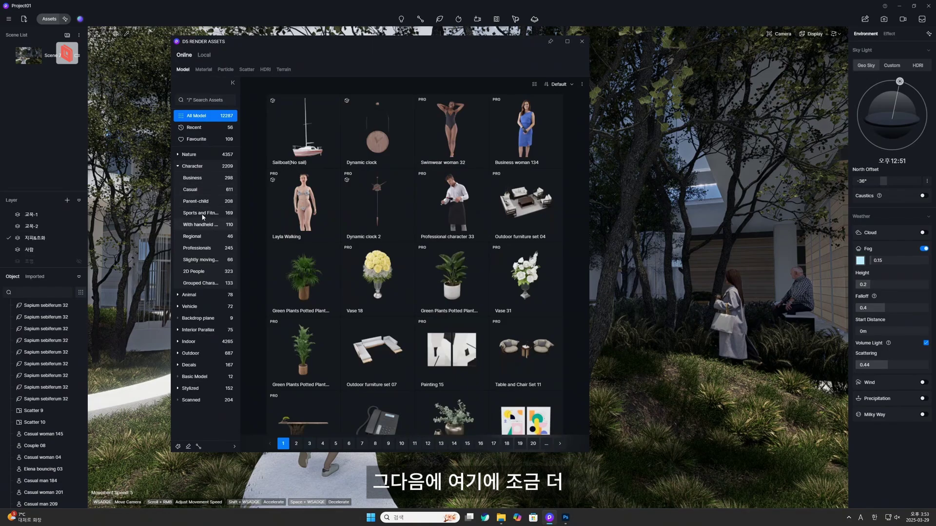
left_click(177, 154)
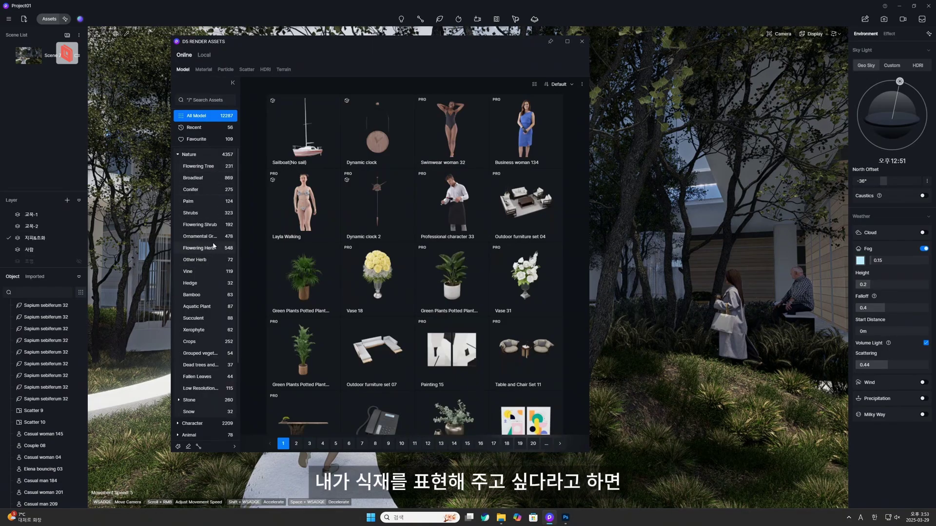
left_click(199, 236)
scroll(448, 328, "down", 1)
scroll(447, 329, "down", 10)
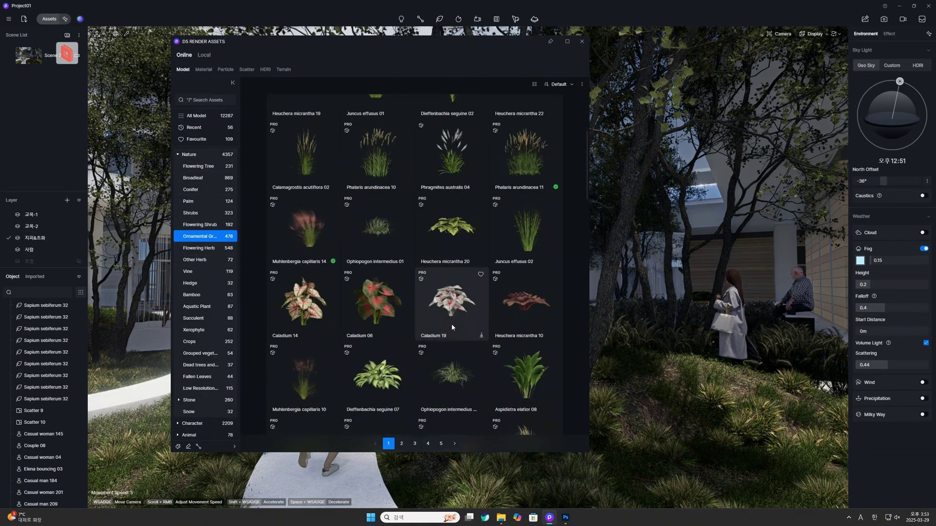
left_click(209, 248)
scroll(411, 319, "down", 3)
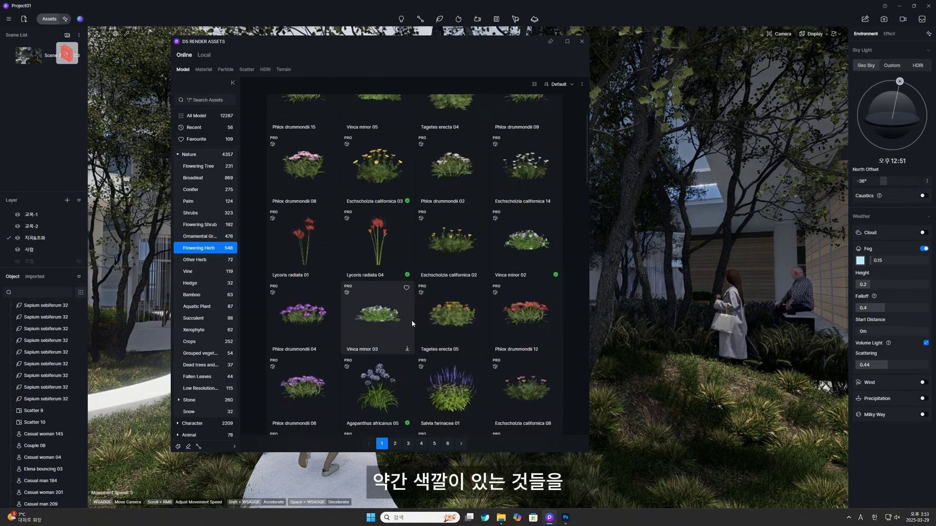
scroll(410, 300, "up", 3)
scroll(437, 302, "down", 10)
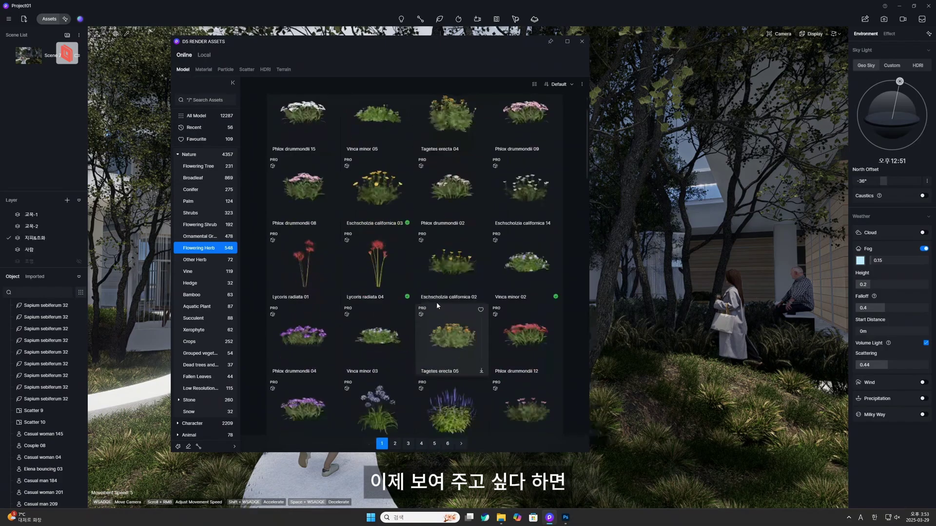
scroll(372, 284, "down", 8)
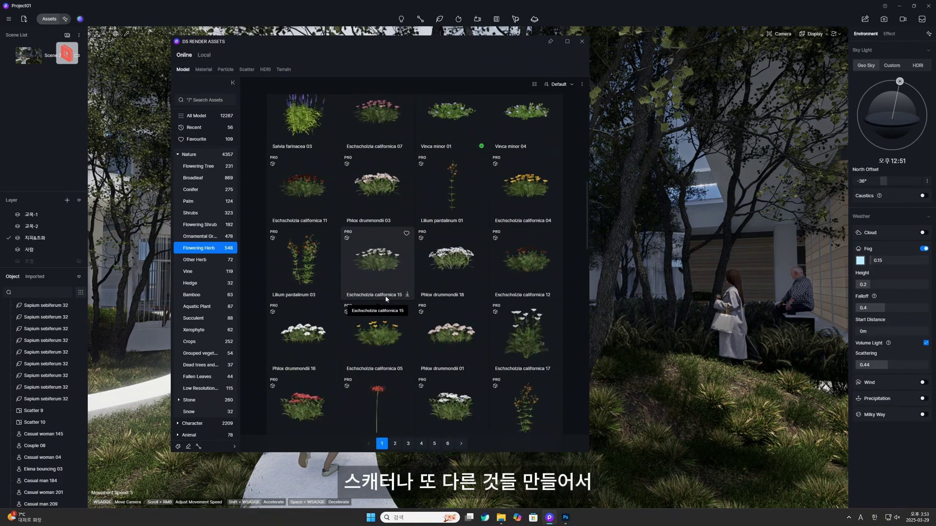
- Place a Salvia farinacea 02 from the Flowering Herb models in the foreground bed, in front of the tree trunks
scroll(388, 311, "down", 3)
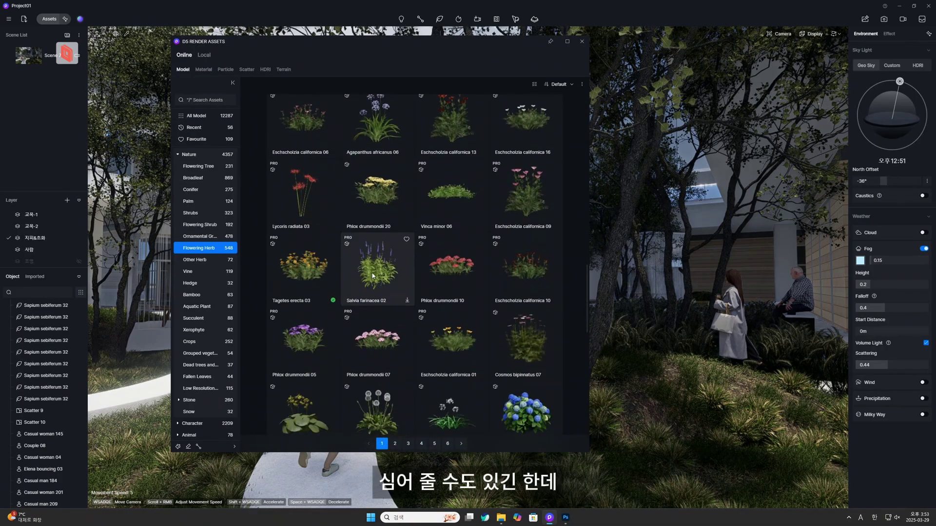
left_click(385, 283)
left_click_drag(467, 46, 314, 43)
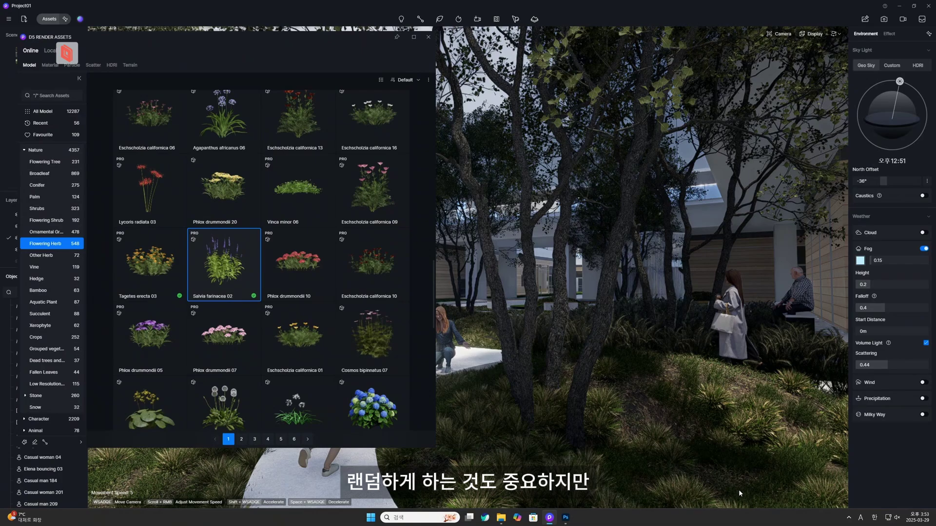
left_click(692, 476)
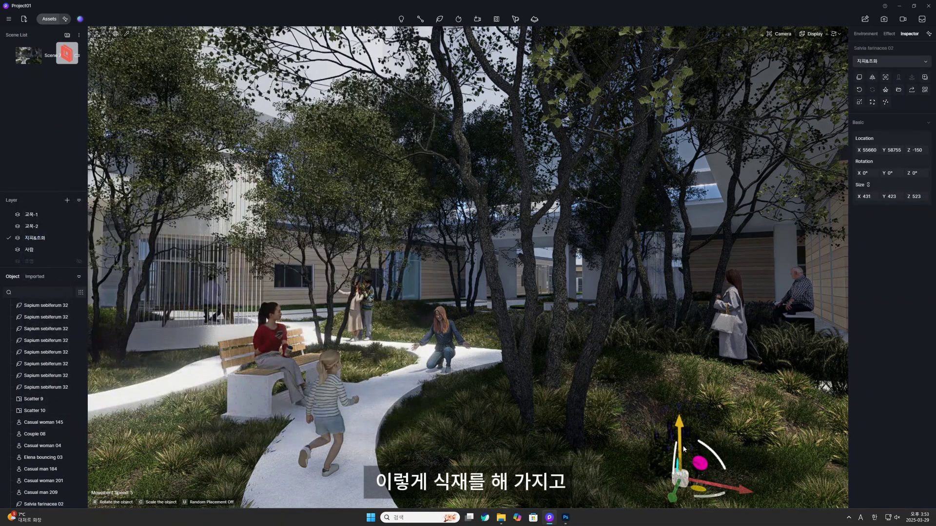
- Enlarge the placed Salvia to about 624 × 612 × 757 and copy it towards the outer side of the foreground bed
left_click(32, 401)
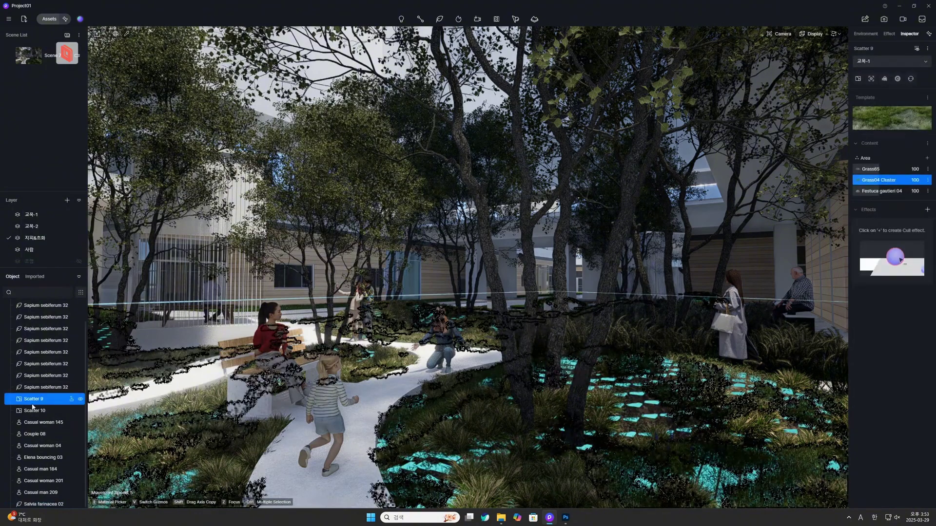
left_click(43, 504)
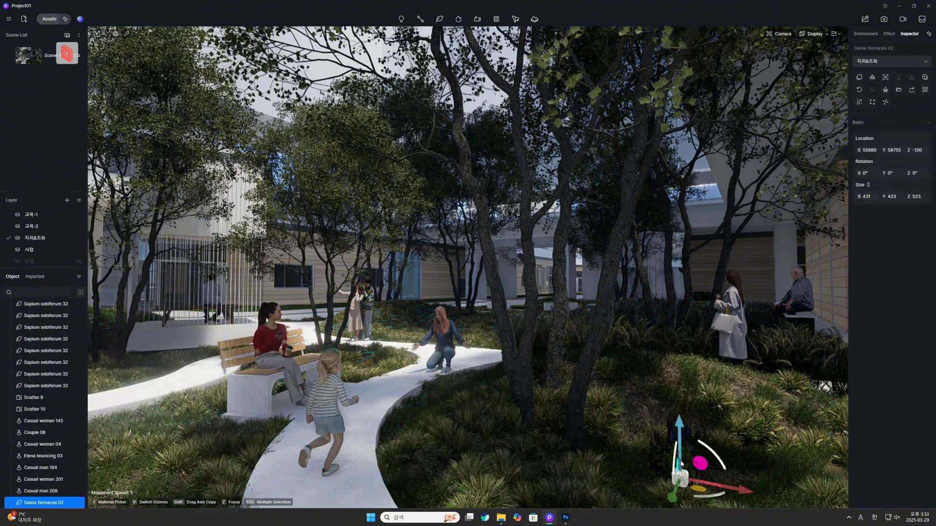
key("v")
left_click_drag(676, 403, 828, 493)
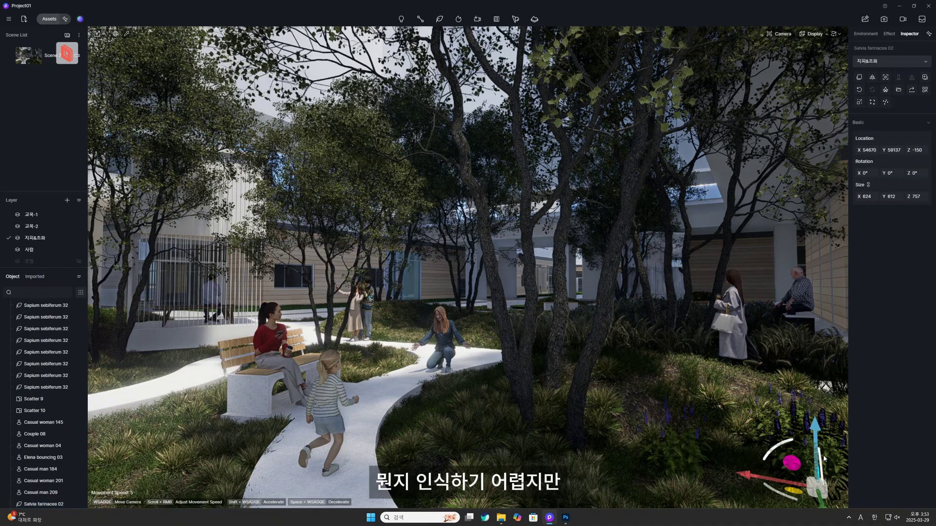
- Copy the Salvia into the grass bed beside the bench, across the path
left_click_drag(758, 476, 131, 482)
key("Escape")
left_click(215, 396)
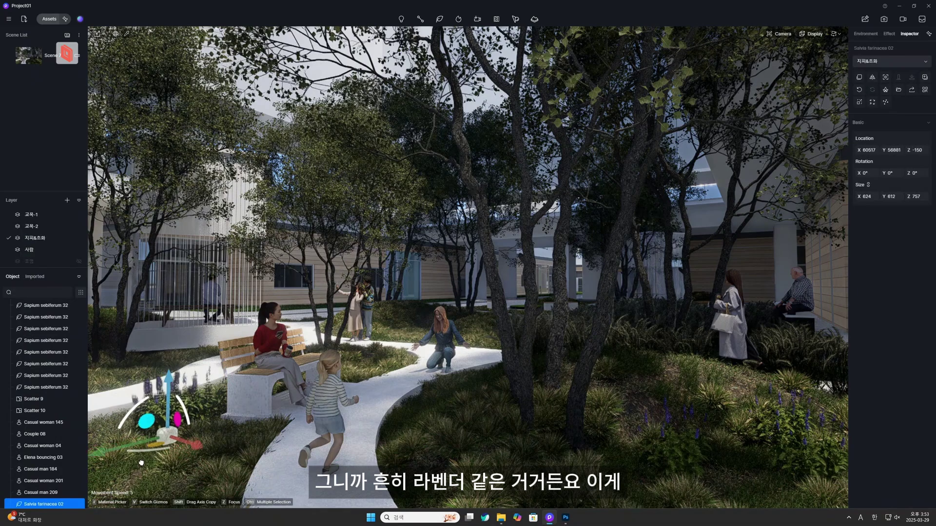
- Move one Salvia from the bench-side bed to the edge of the path beside the kneeling woman
key("Escape")
left_click(130, 440)
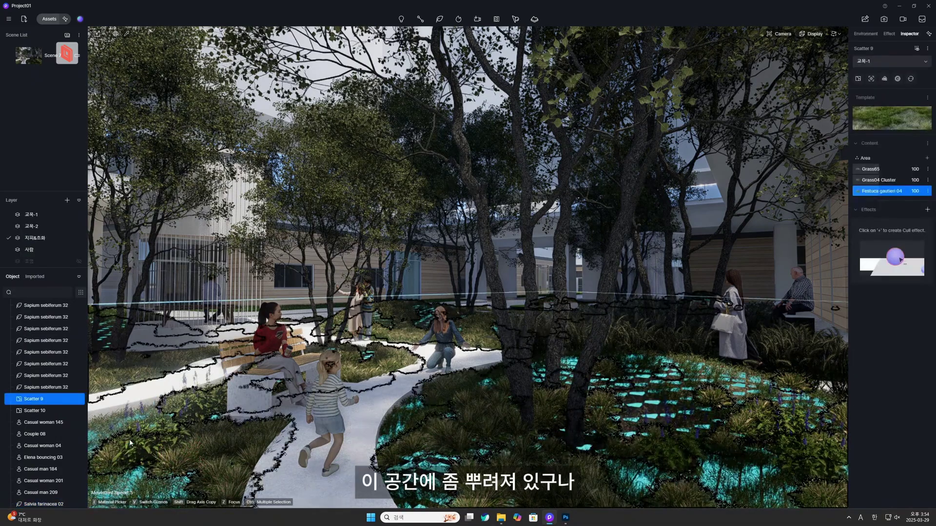
left_click(167, 442)
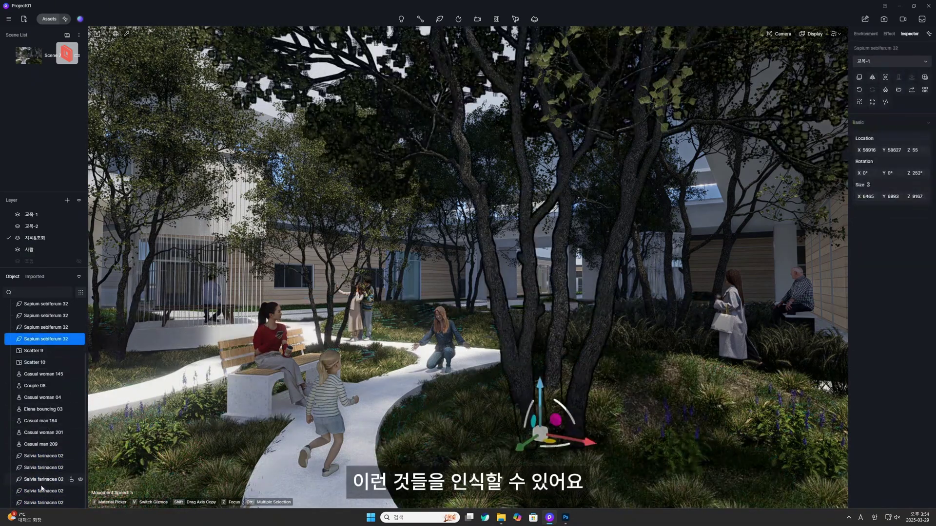
left_click(168, 442)
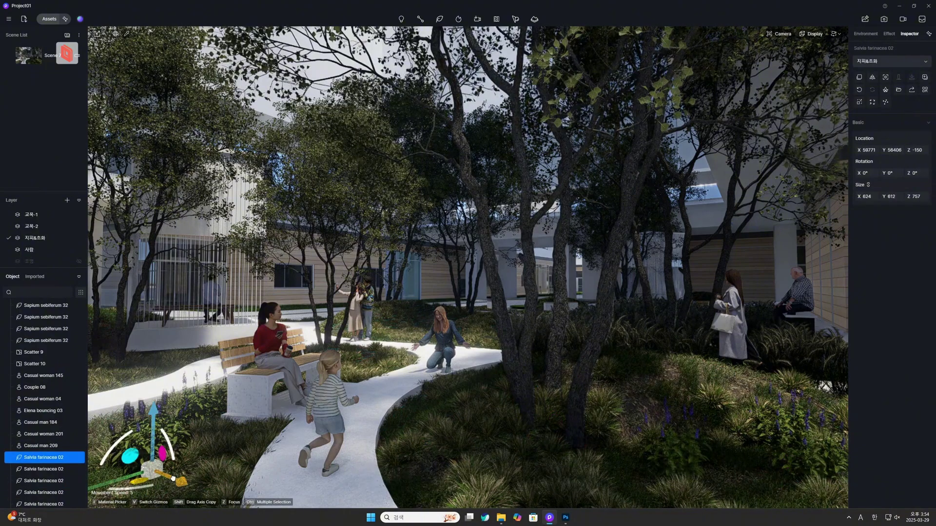
left_click_drag(168, 442, 488, 354)
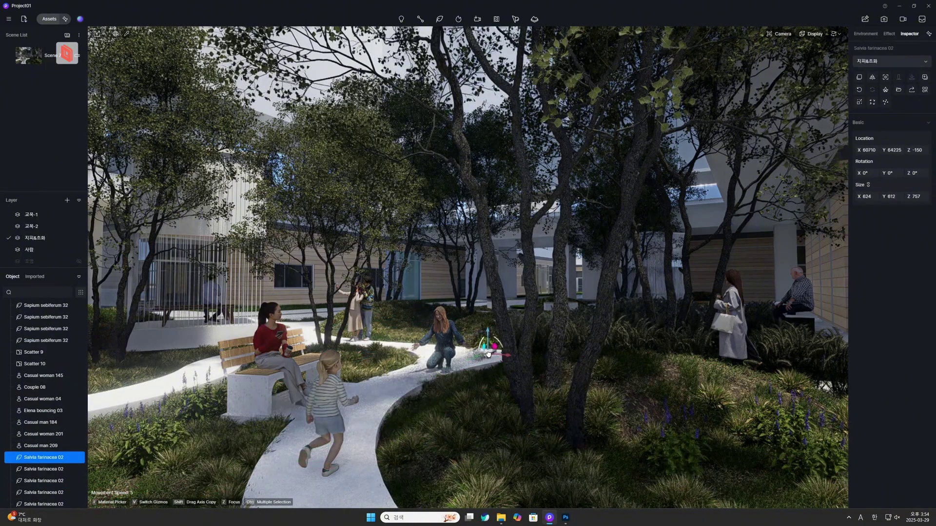
- Copy a foreground-bed Salvia to the front of the tree trunks and enlarge the copy to about 678 × 665 × 824
left_click(810, 445)
left_click(768, 426)
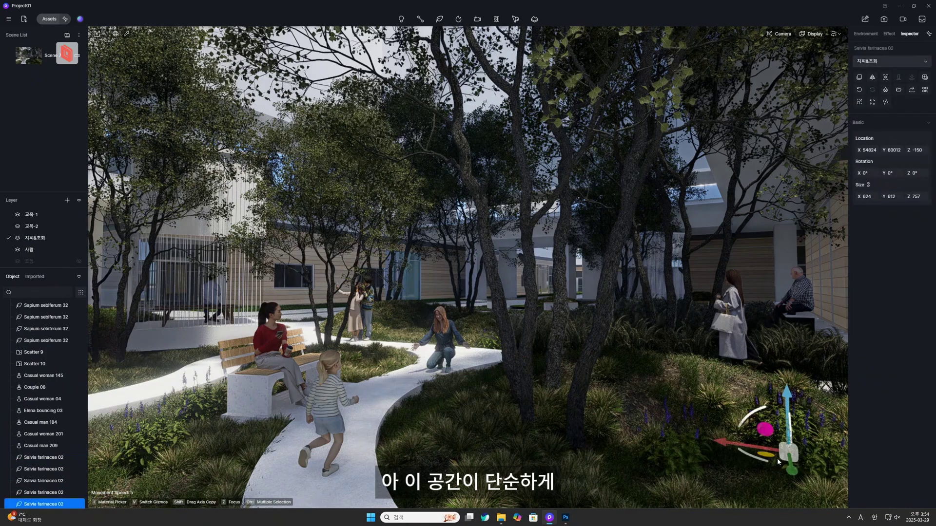
left_click_drag(751, 445, 626, 493)
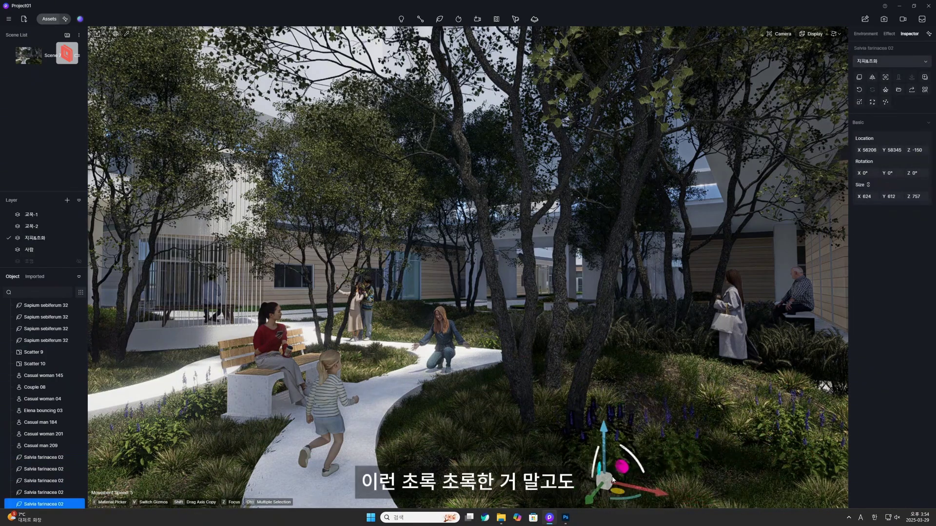
key("v")
left_click_drag(610, 432, 601, 420)
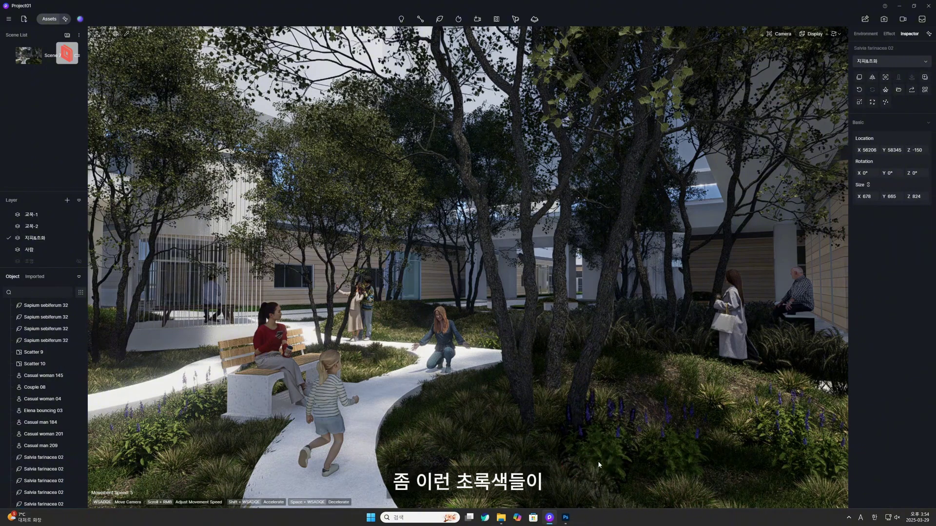
- Copy the enlarged Salvia near the standing woman, into the bed behind the bench and behind the kneeling woman
left_click_drag(607, 482, 167, 319)
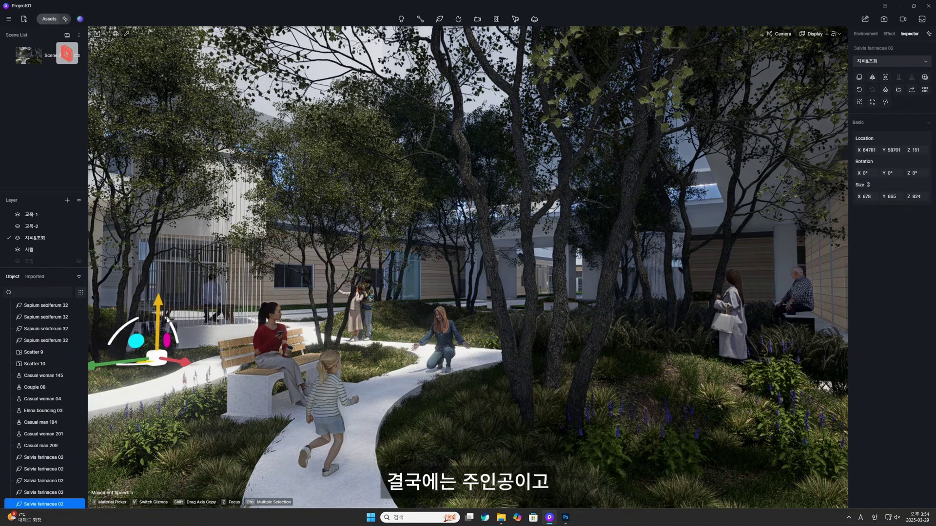
left_click_drag(156, 357, 403, 324)
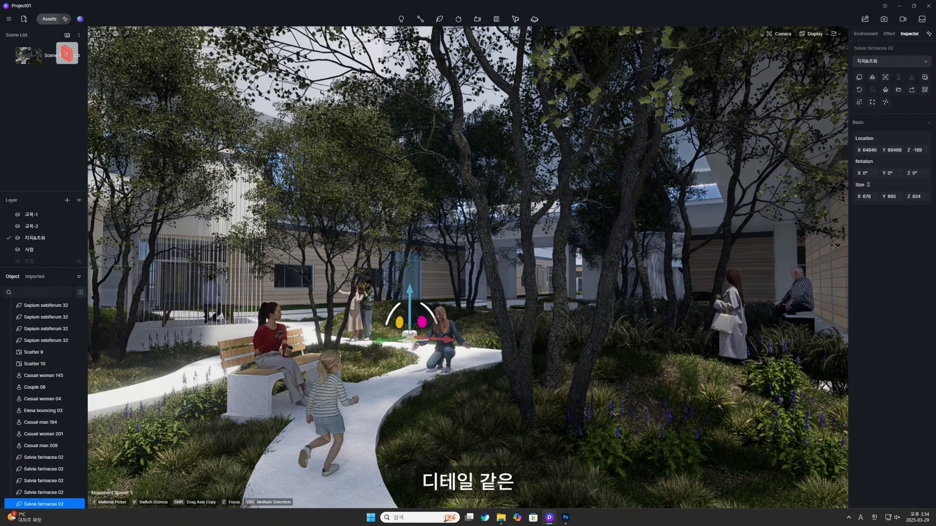
left_click(424, 438)
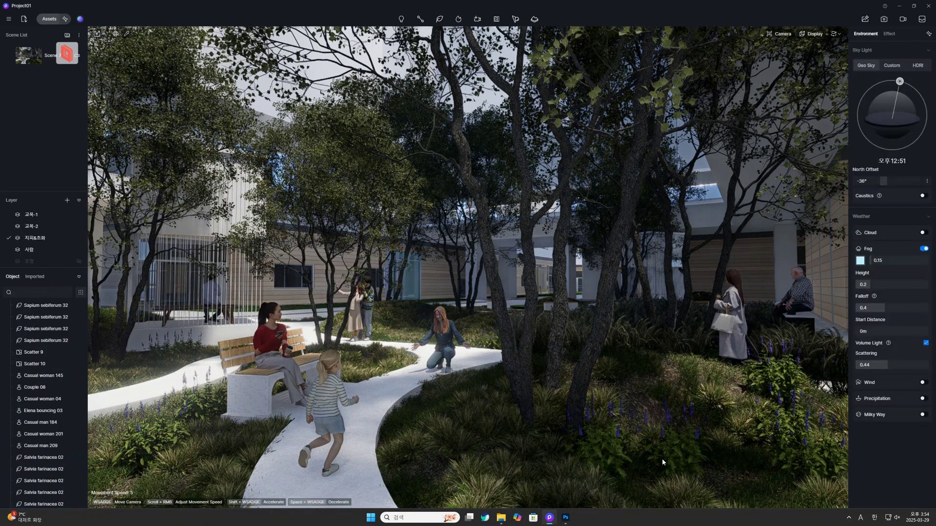
- Copy the foreground Salvia to the curved path edge, placing the second copy at about X 57748, Y 57815, Z -42
left_click(609, 441)
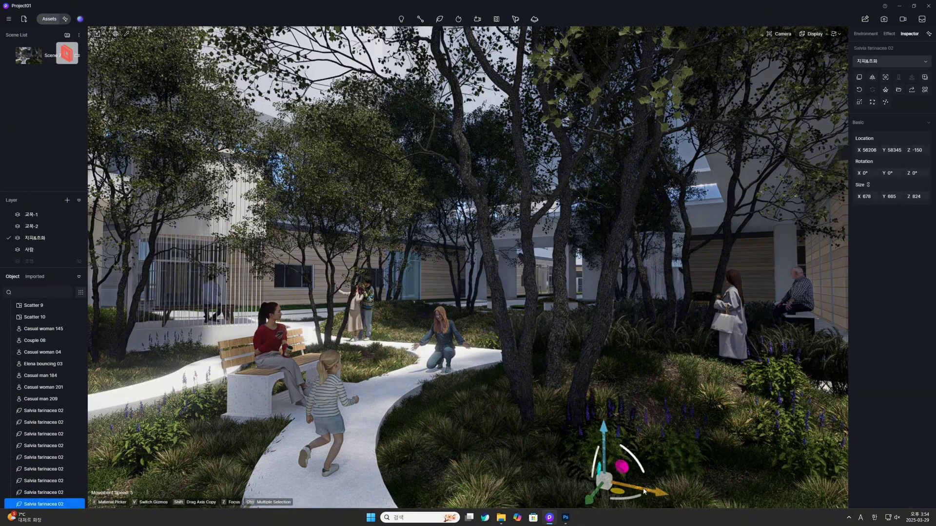
left_click_drag(656, 494, 419, 525)
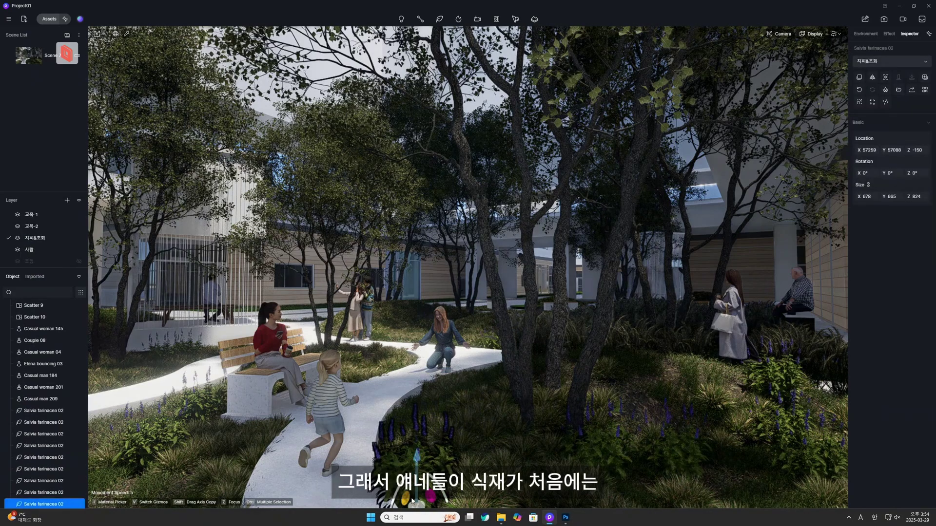
key("ctrl+v")
left_click_drag(674, 496, 431, 392)
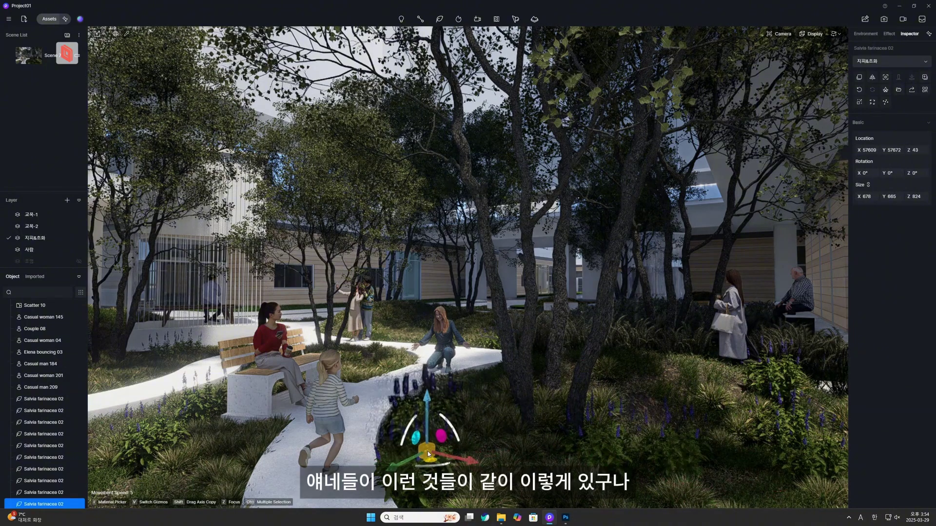
left_click_drag(427, 451, 423, 449)
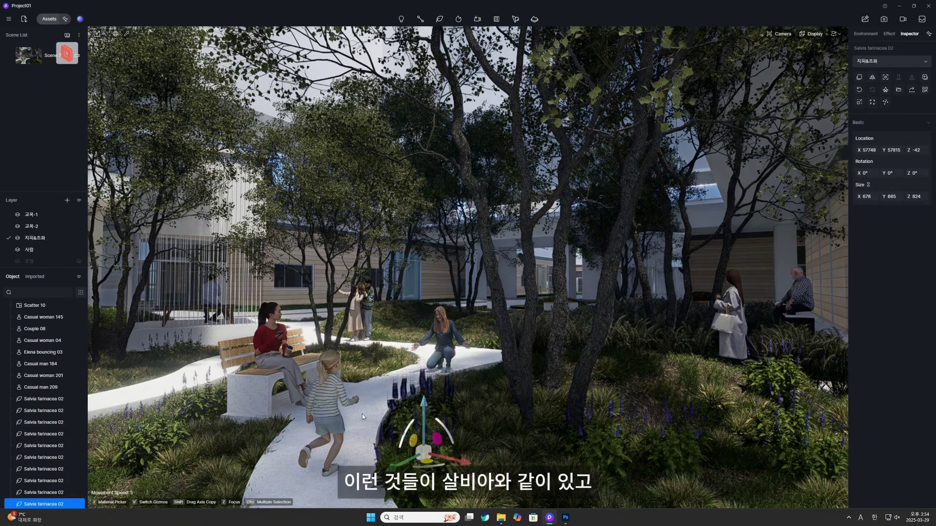
key("Escape")
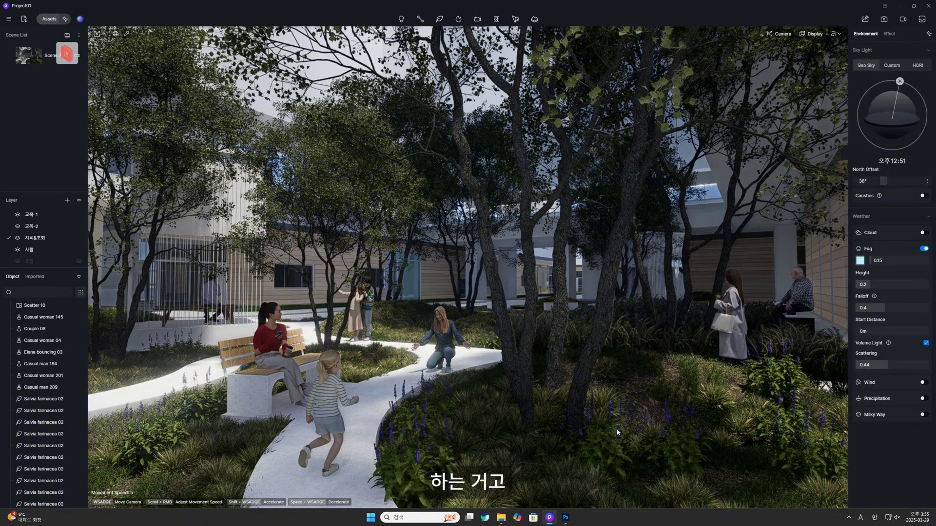
- Browse the Flowering Shrub and Flowering Herb models in the online asset library for another flower of similar colour
left_click(439, 19)
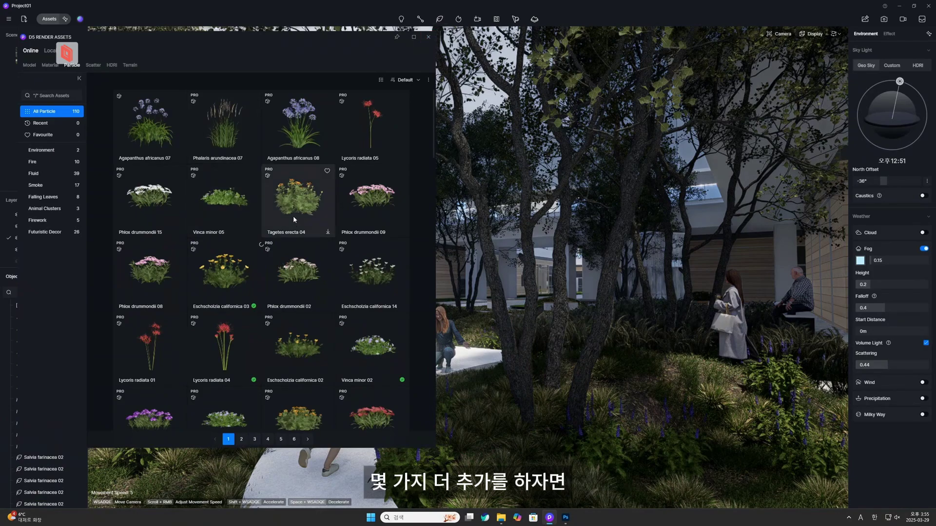
left_click(29, 65)
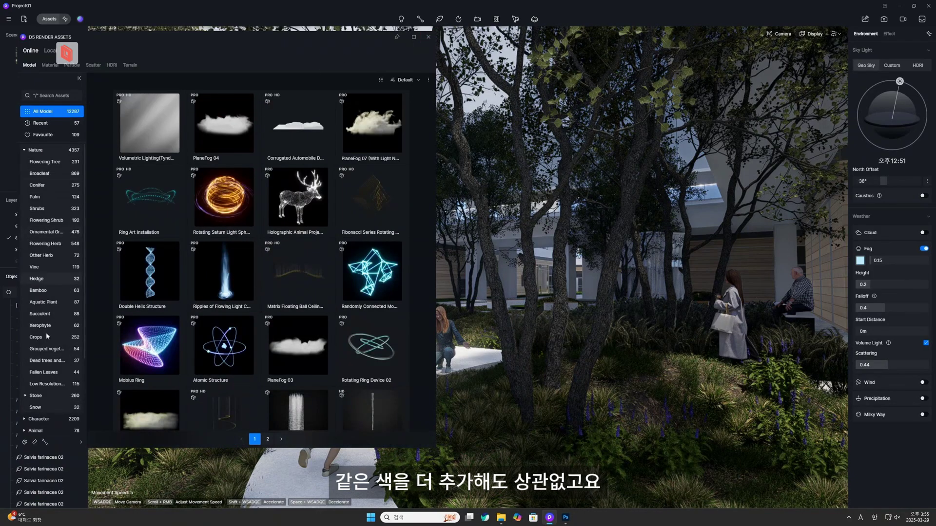
left_click(46, 220)
scroll(345, 331, "down", 3)
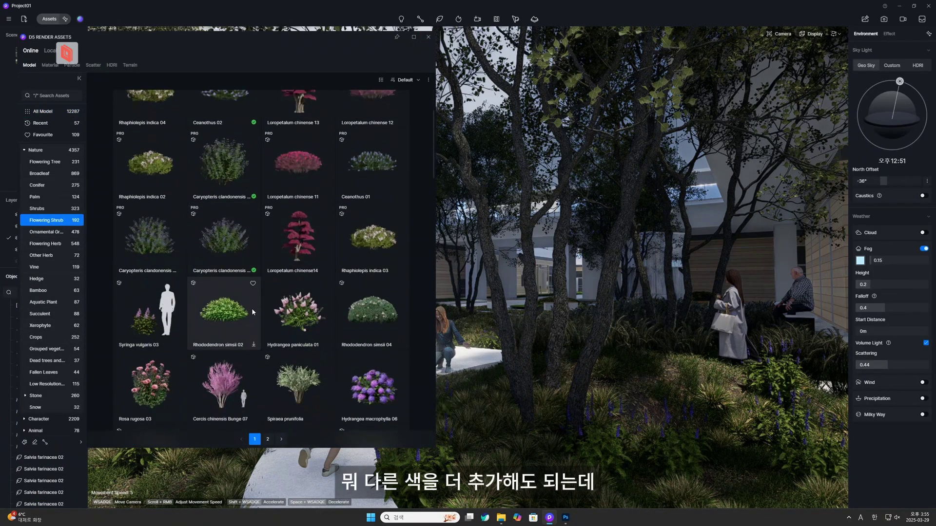
left_click(49, 243)
scroll(295, 364, "down", 5)
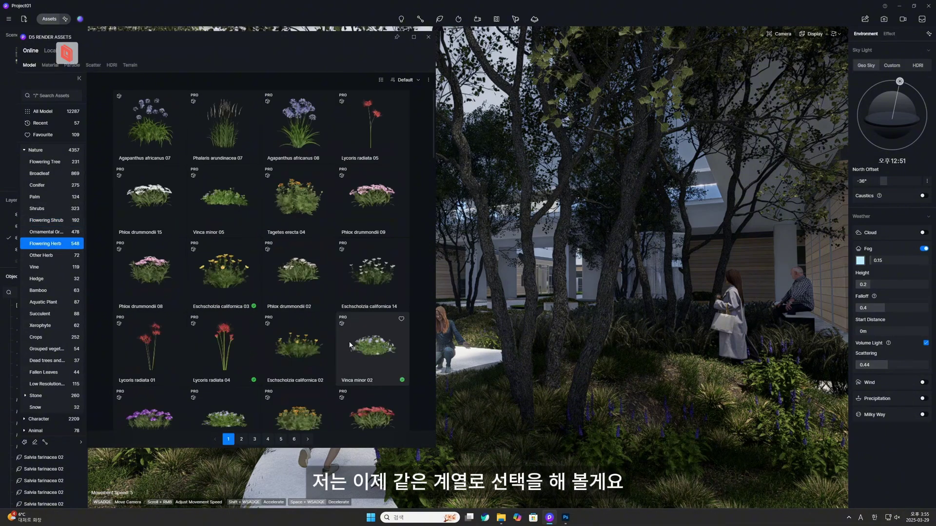
scroll(296, 364, "down", 2)
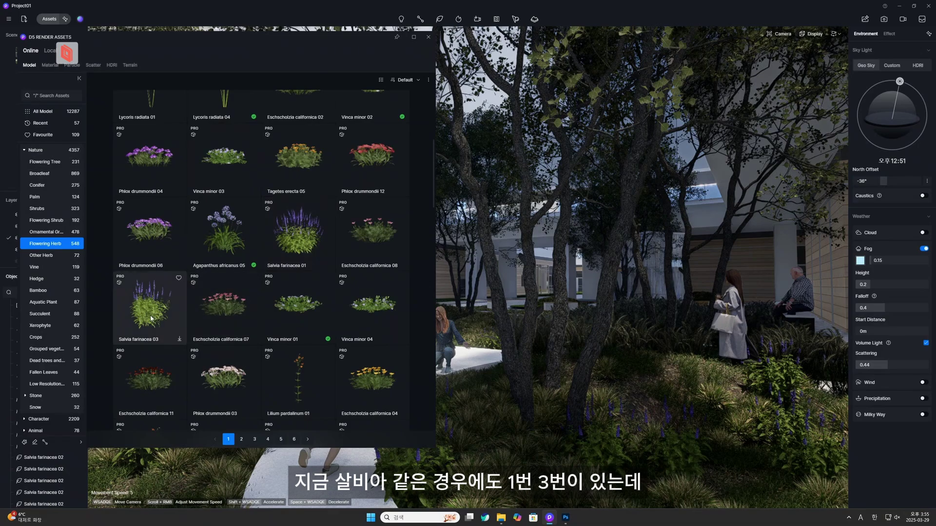
scroll(291, 273, "down", 4)
scroll(294, 286, "down", 4)
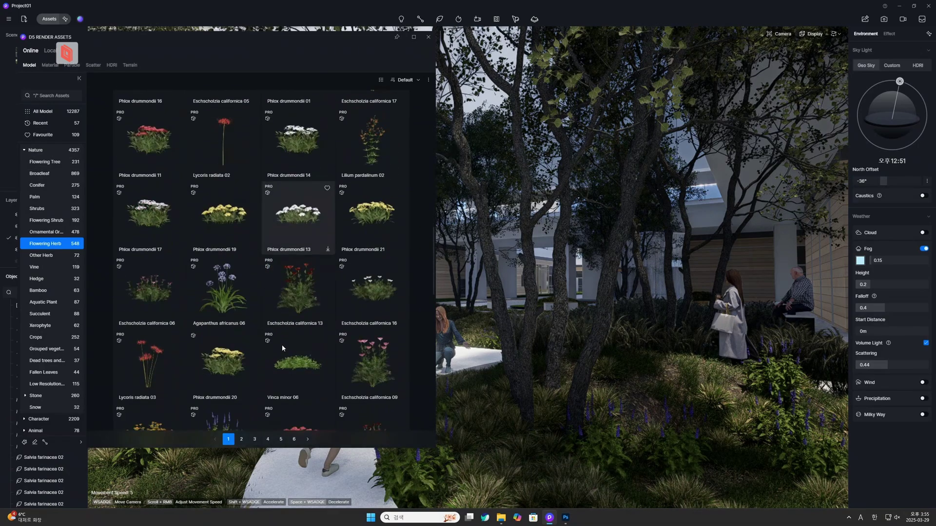
scroll(303, 370, "up", 1)
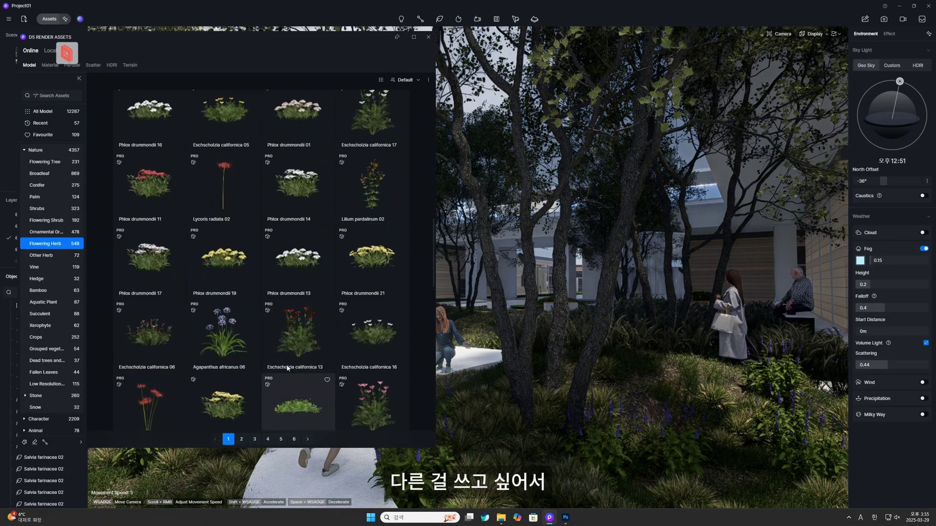
- Download Agapanthus africanus 06, place one in the foreground bed in front of the Salvia and select it
left_click(251, 349)
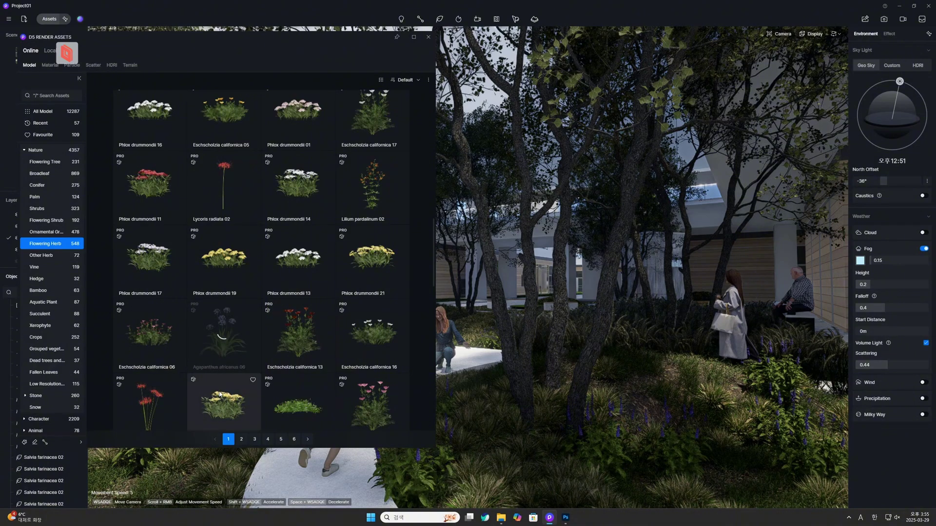
scroll(220, 349, "down", 3)
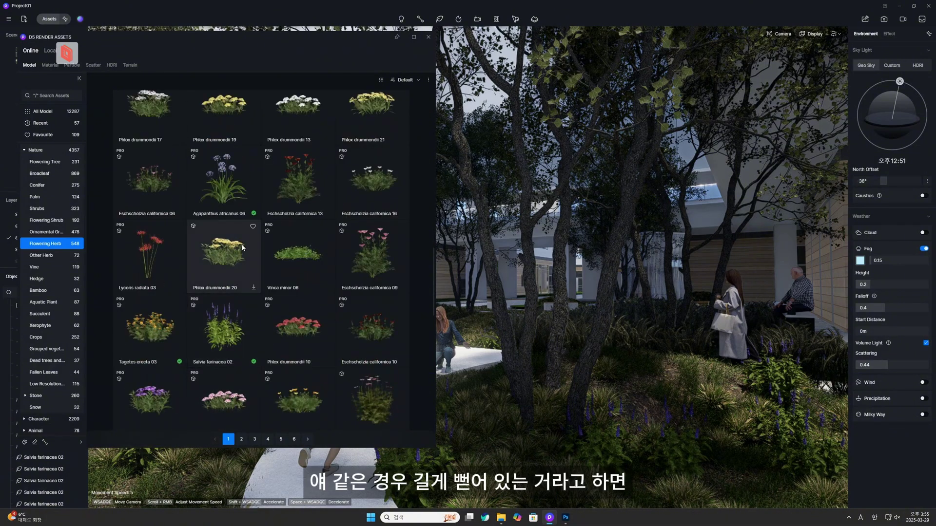
left_click(222, 195)
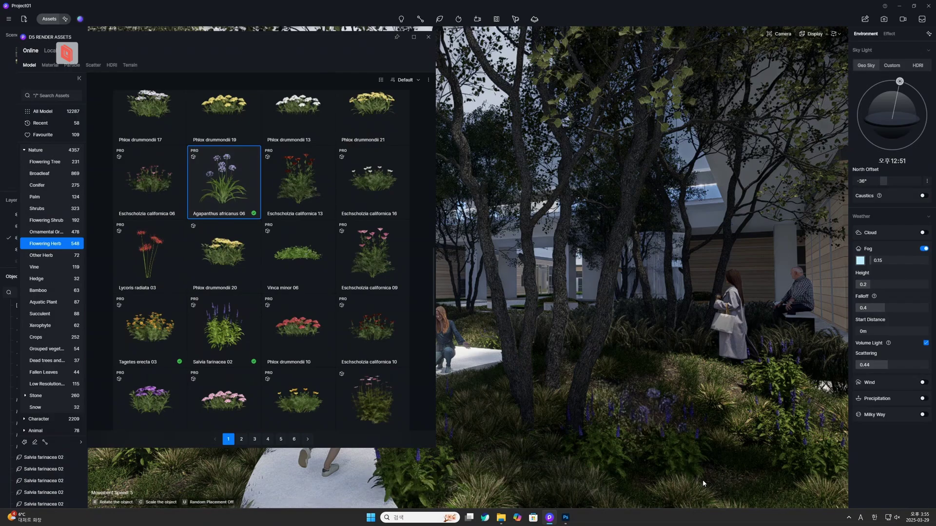
left_click(743, 492)
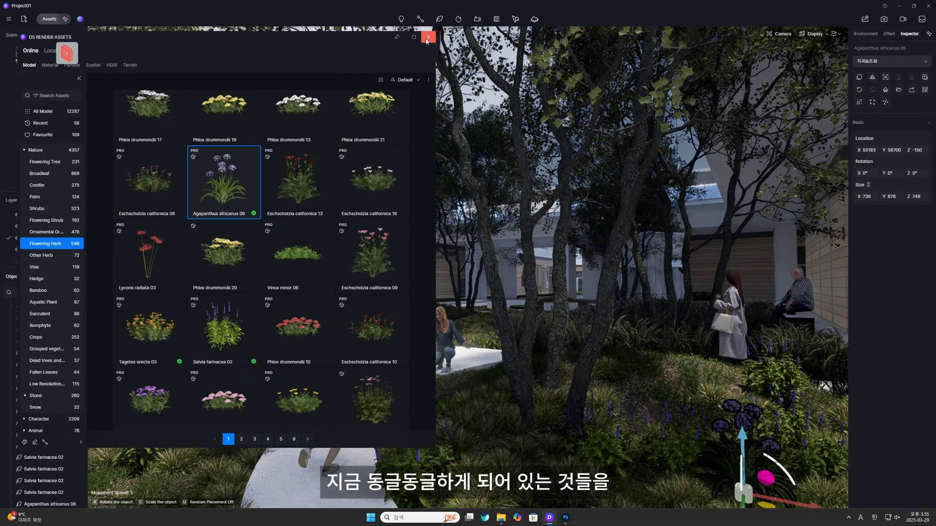
left_click(428, 37)
right_click(741, 486)
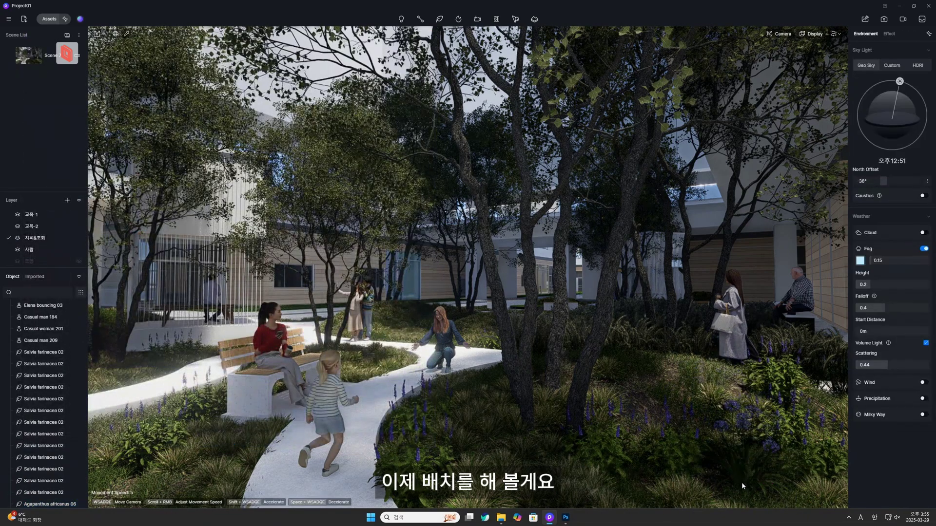
left_click(755, 490)
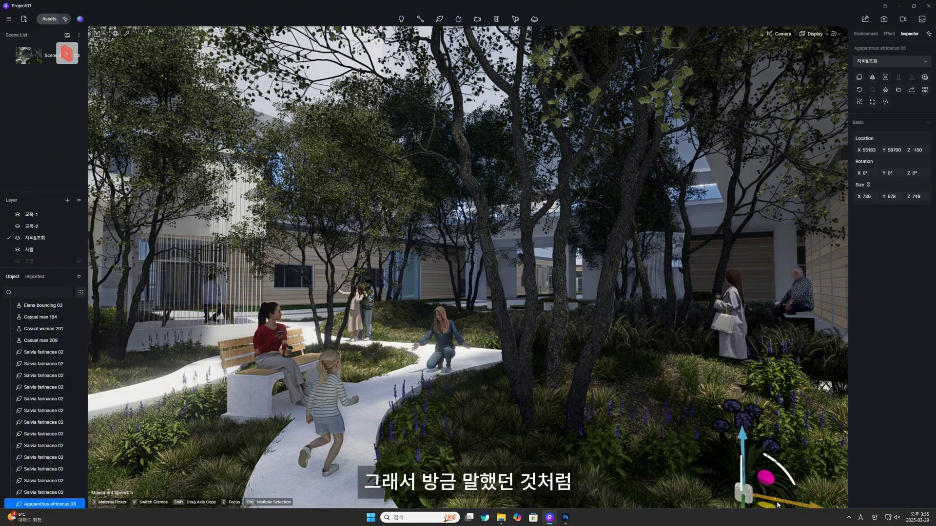
- Move the Agapanthus beside the standing woman, shrink it to about 668 × 615 × 679, and copy it behind the bench and the kneeling woman
left_click_drag(759, 493, 660, 356)
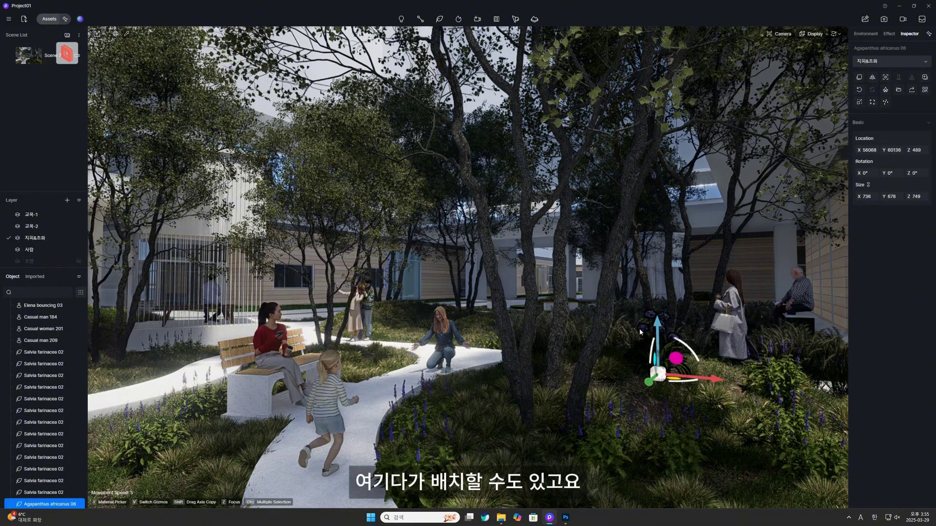
scroll(656, 359, "down", 2)
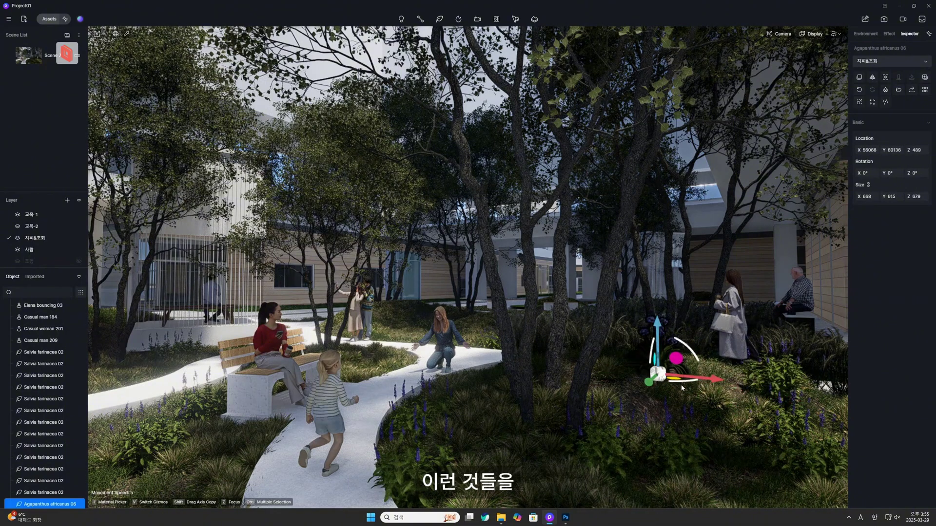
left_click_drag(681, 388, 161, 384)
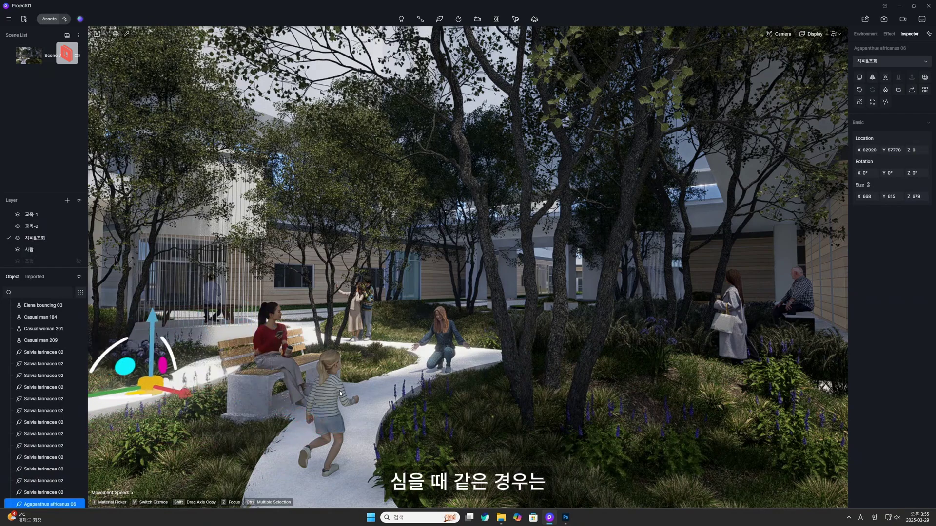
left_click_drag(340, 394, 478, 349)
key("Escape")
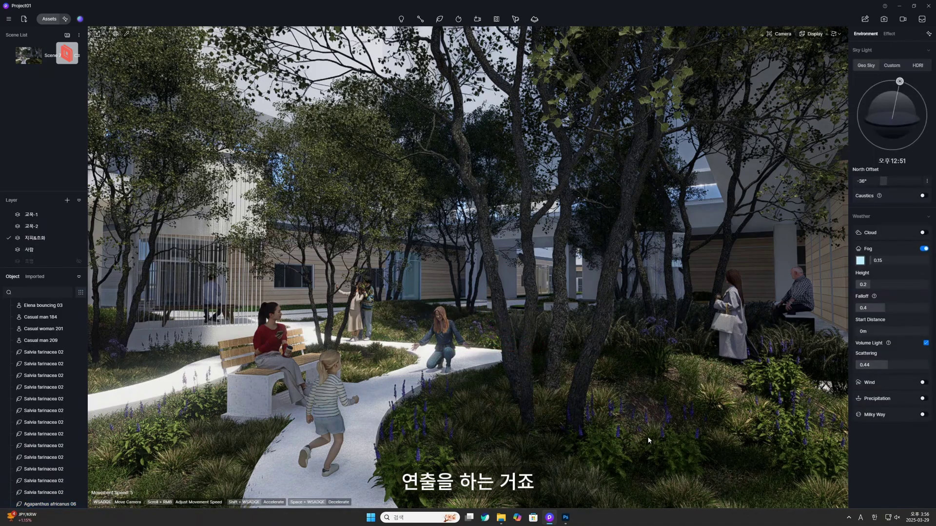
- Try to place another copy of the reduced Agapanthus in the foreground planting bed and deselect it
left_click(717, 486)
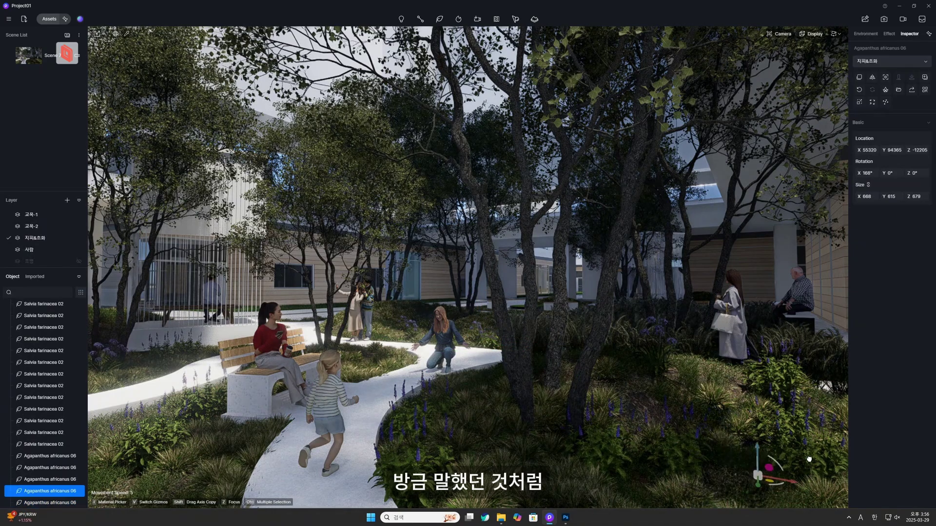
left_click_drag(731, 502, 555, 463)
key("Escape")
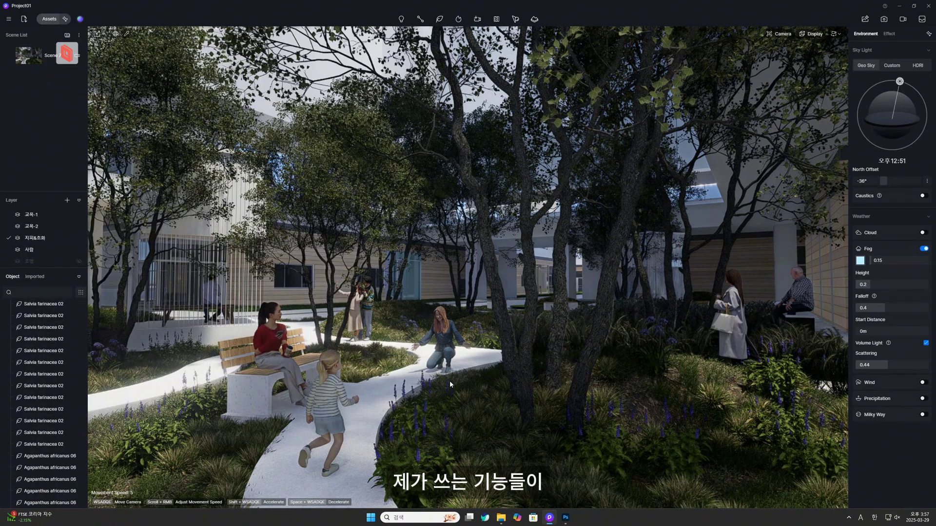
left_click(361, 477)
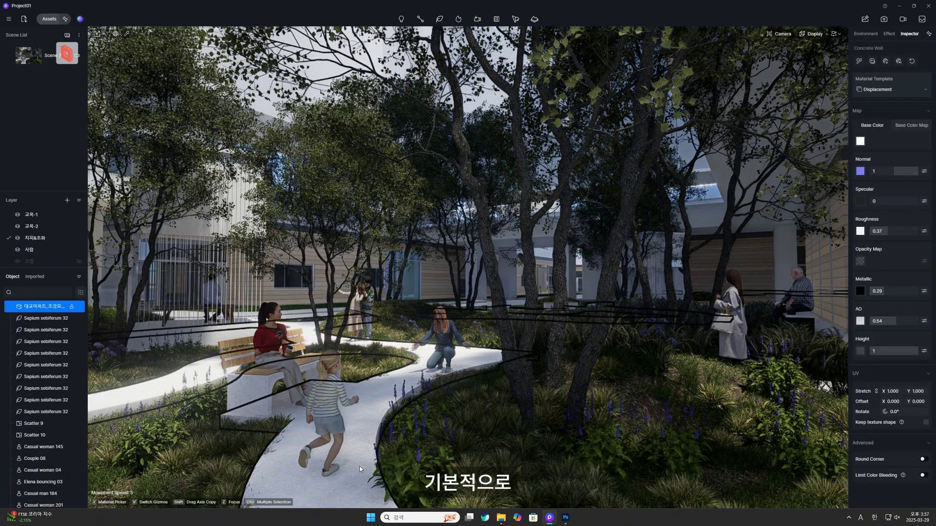
key("i")
key("Escape")
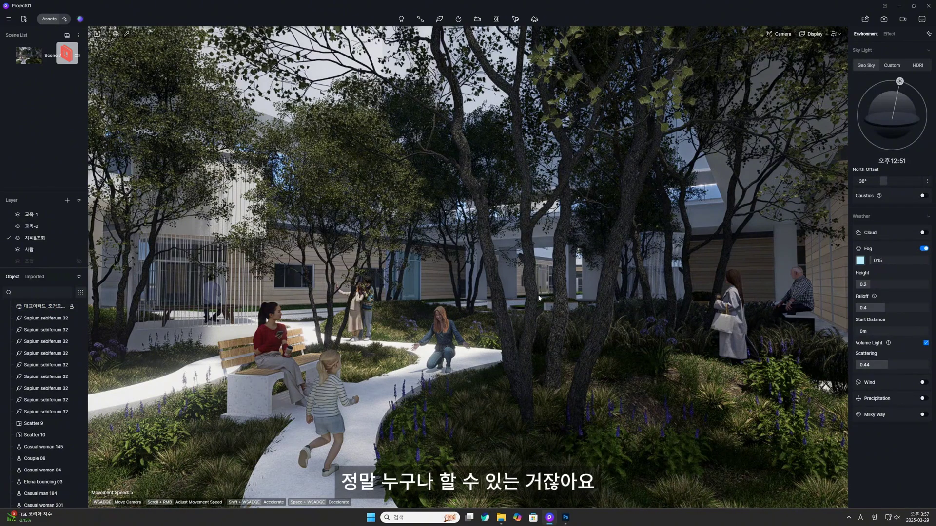
left_click(526, 351)
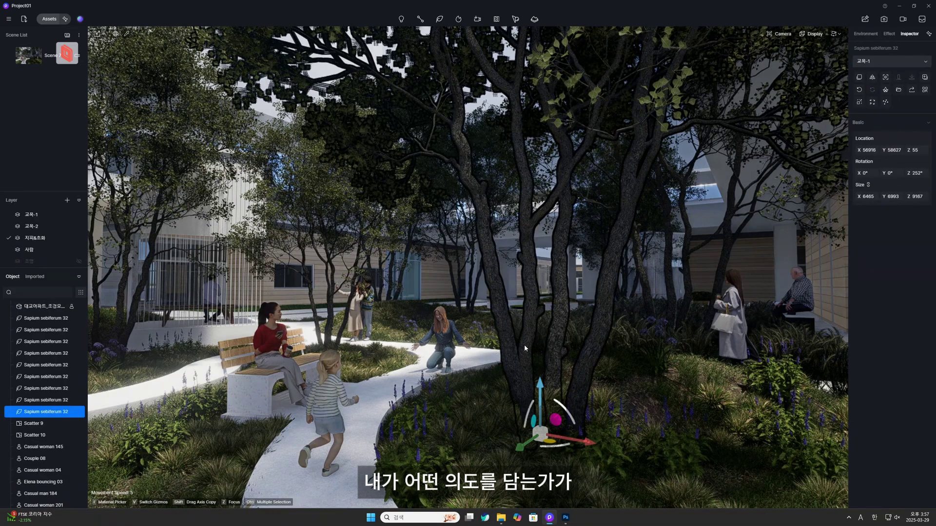
left_click(536, 380)
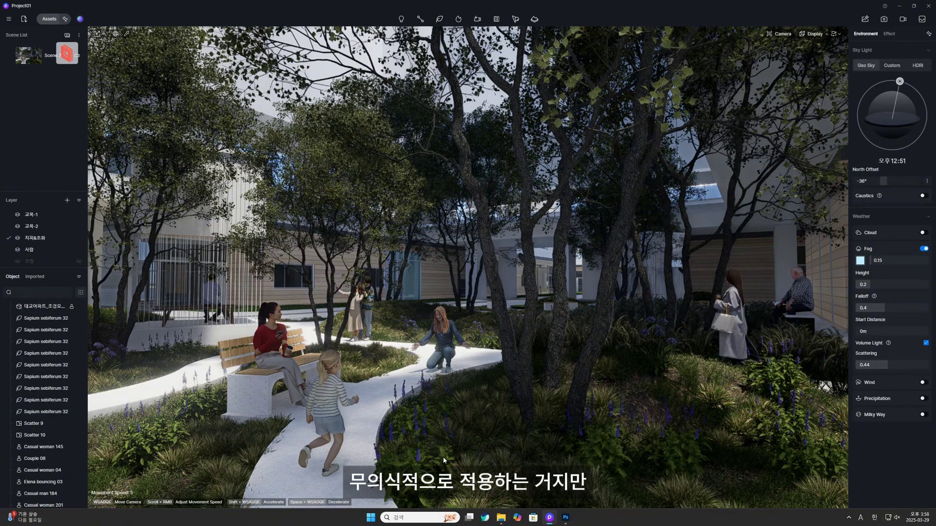
left_click(440, 20)
left_click(422, 21)
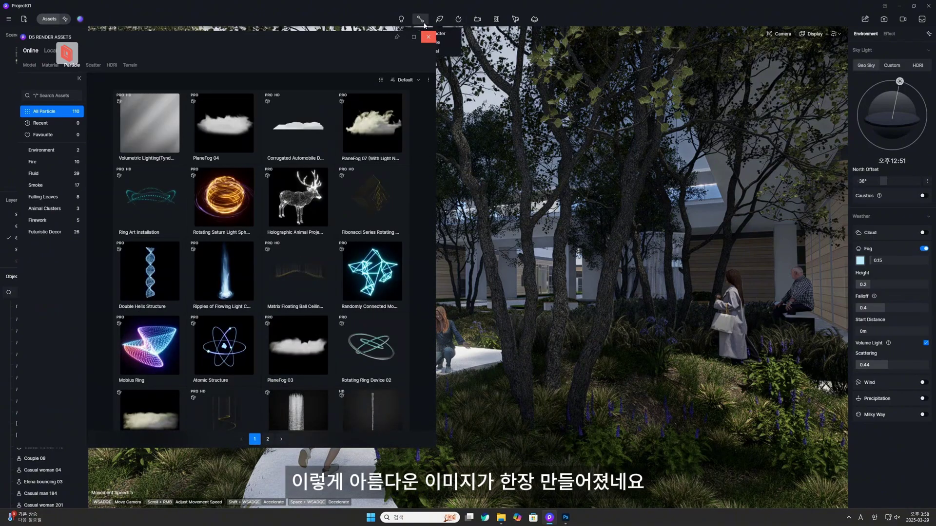
left_click(428, 37)
left_click(420, 19)
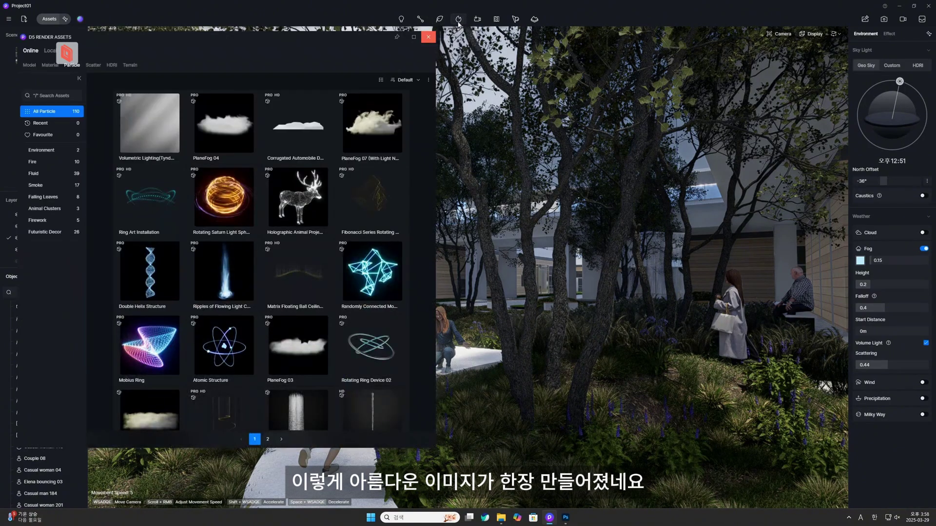
left_click_drag(205, 44, 382, 61)
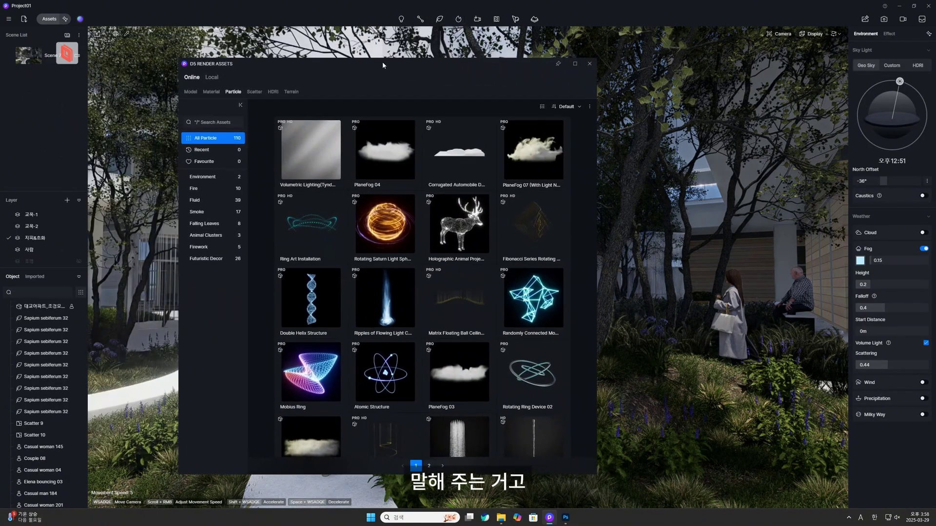
left_click(585, 63)
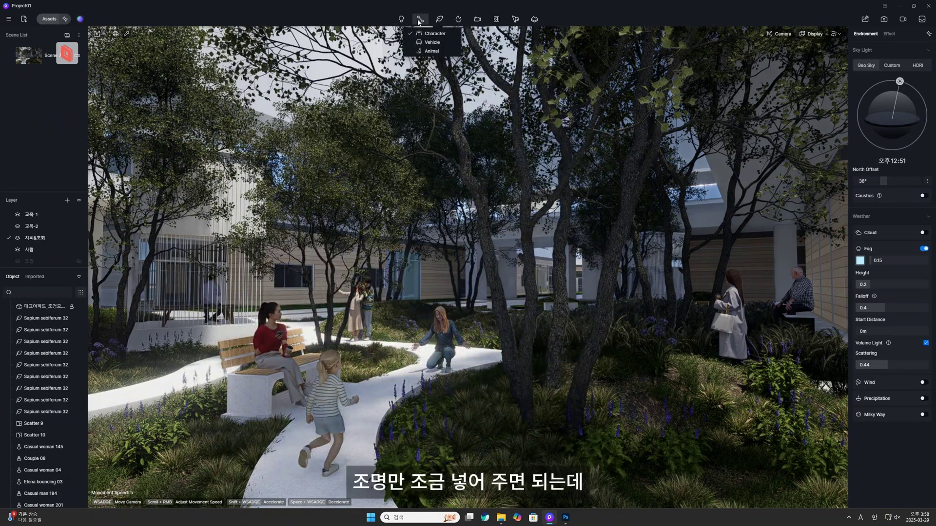
- Place a point light at the slatted pavilion behind the bench, at about Z 4009, with an intensity of 228.5
mouse_move(401, 21)
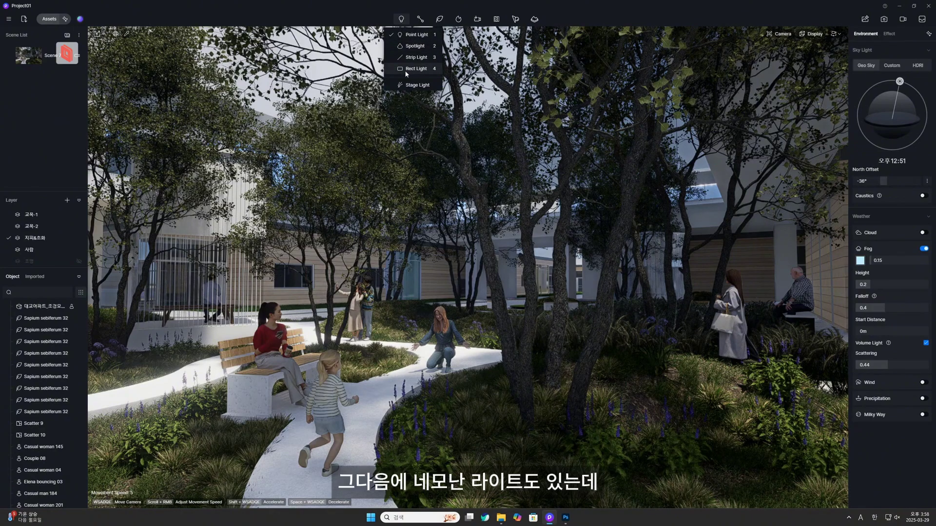
left_click(416, 34)
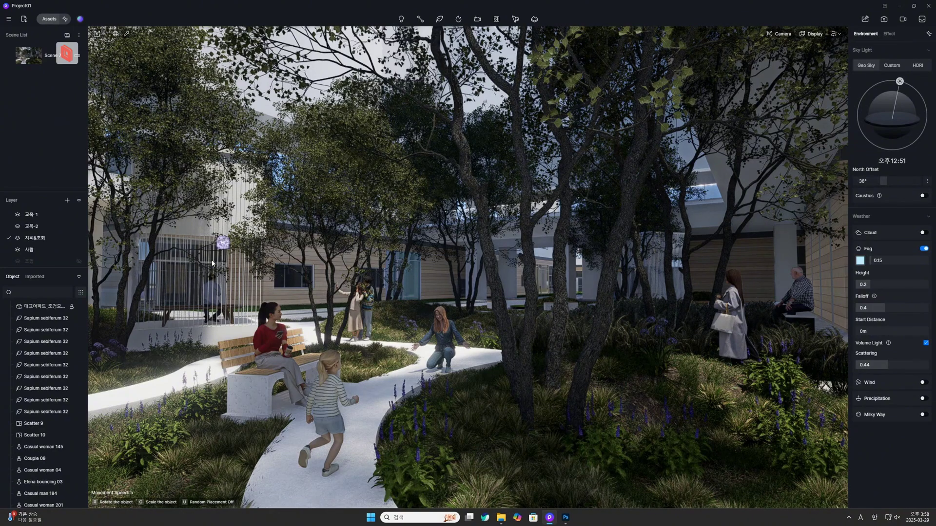
left_click(203, 324)
left_click_drag(202, 324, 197, 229)
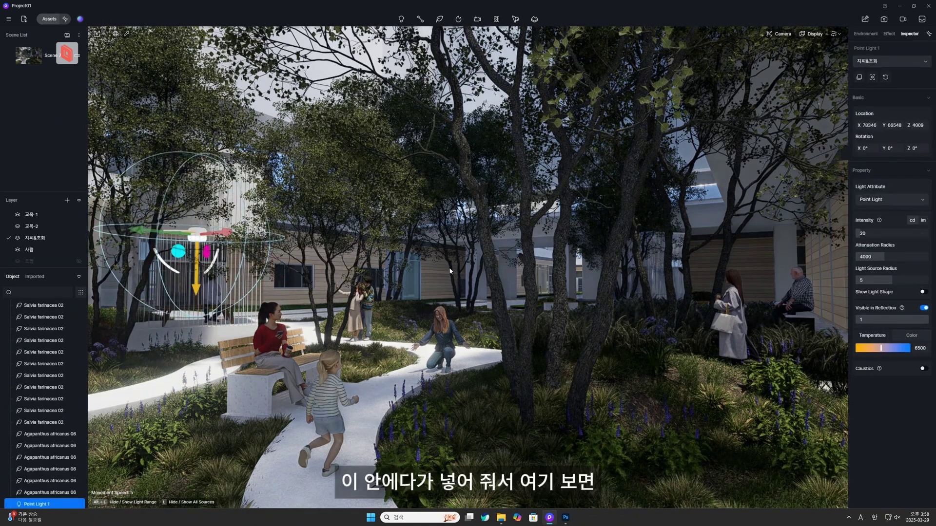
left_click_drag(861, 233, 910, 233)
- Move the point light inside the slatted pavilion to about X 69231, Y 61897, Z 3213, and return to the saved scene view
left_click(180, 226)
left_click(194, 234)
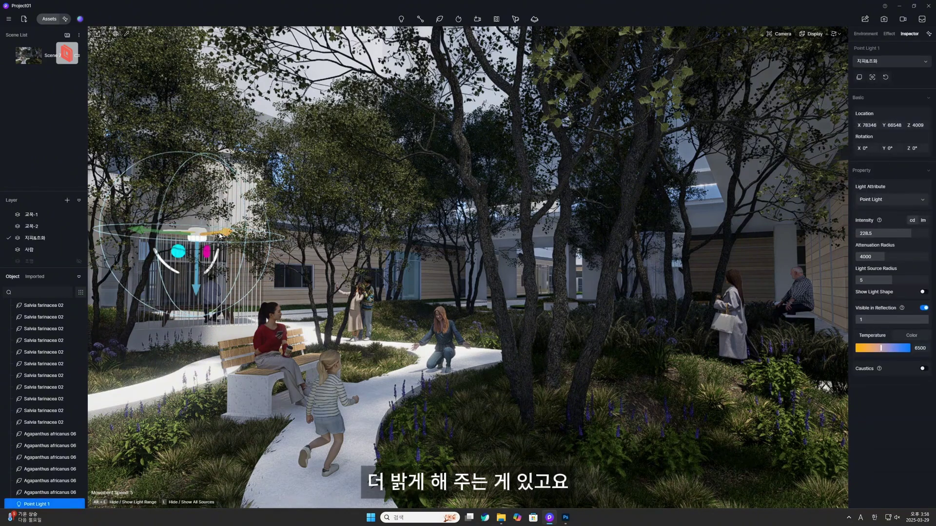
left_click_drag(219, 230, 205, 267)
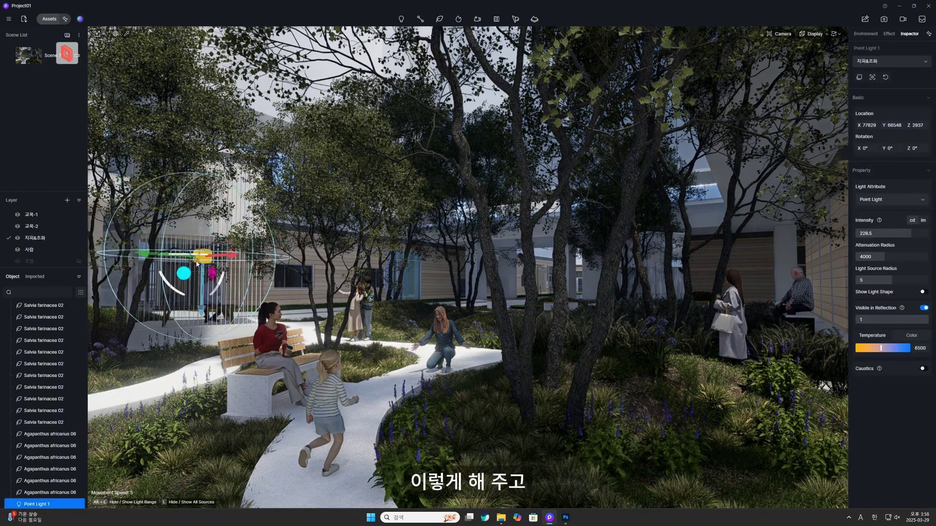
scroll(205, 268, "up", 10)
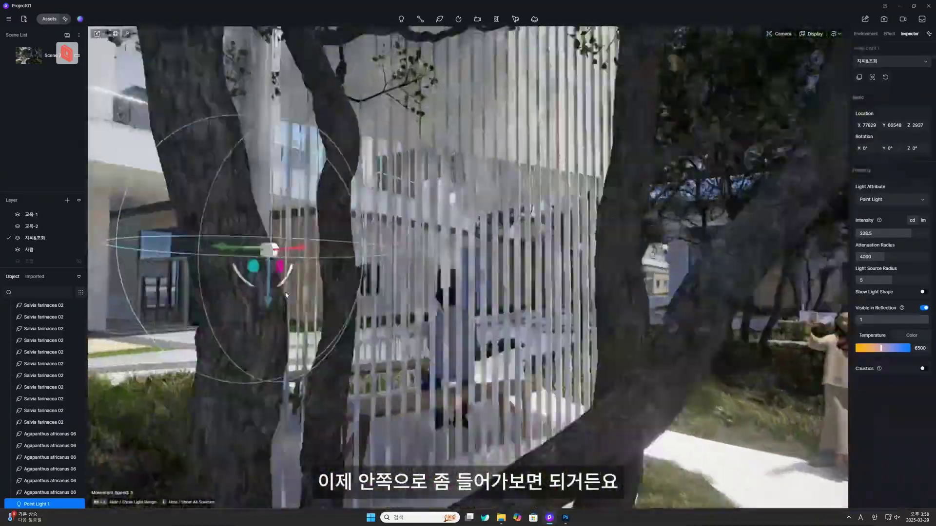
scroll(286, 294, "up", 5)
left_click_drag(361, 267, 711, 286)
right_click_drag(712, 286, 393, 238)
left_click_drag(392, 237, 157, 220)
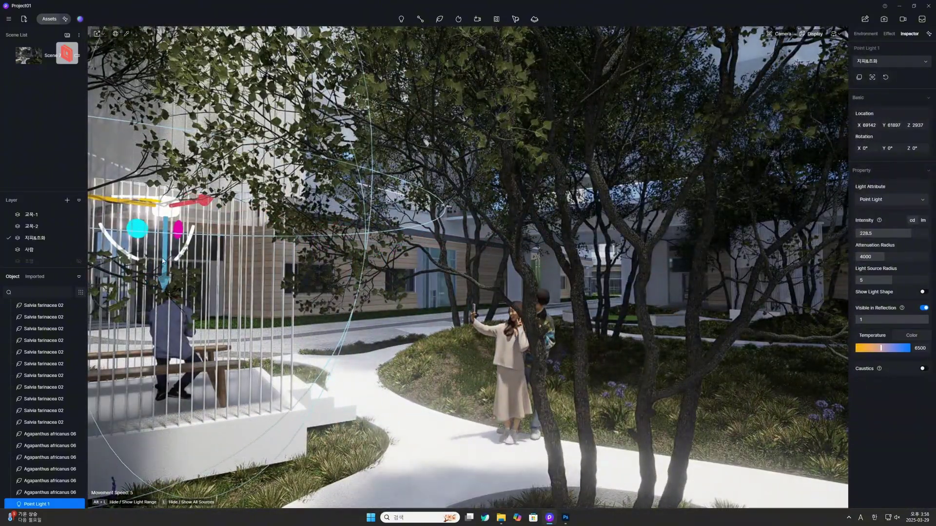
scroll(354, 221, "up", 5)
left_click_drag(302, 205, 313, 231)
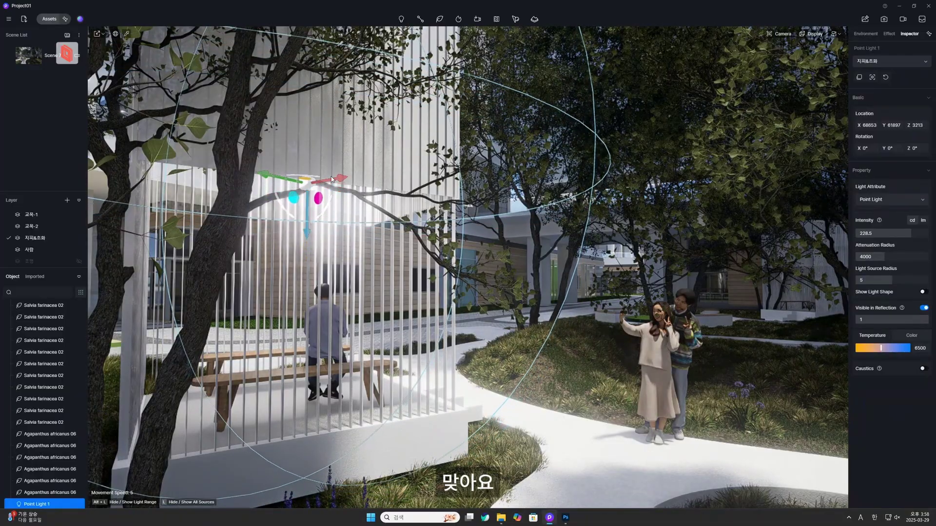
left_click_drag(334, 183, 310, 190)
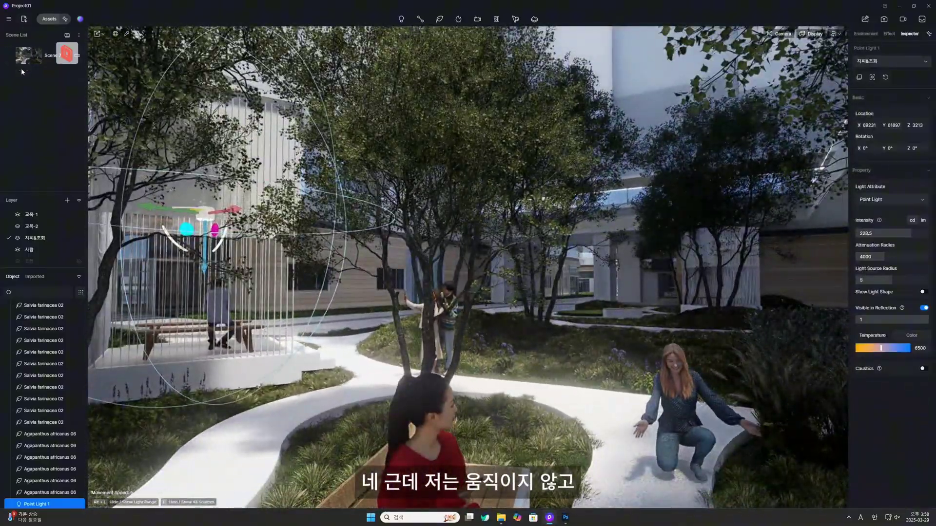
left_click(27, 56)
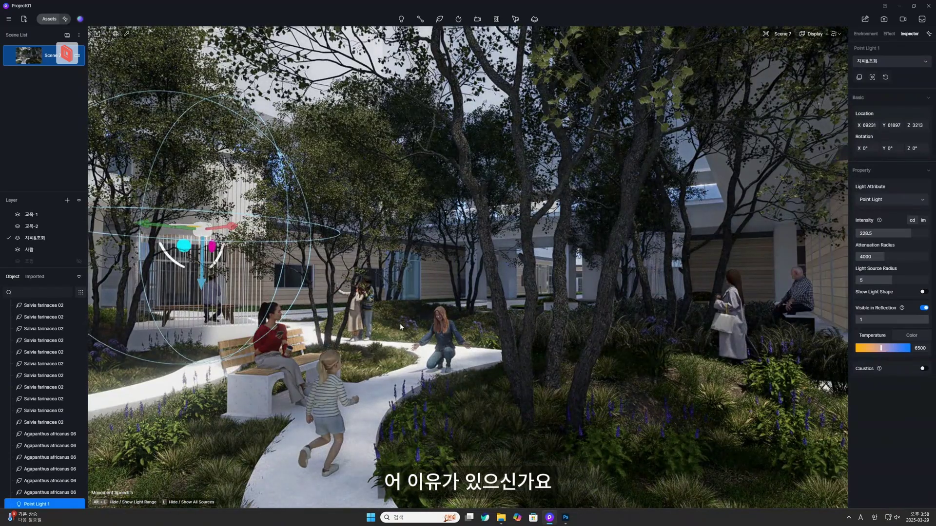
left_click(368, 320)
left_click(199, 233)
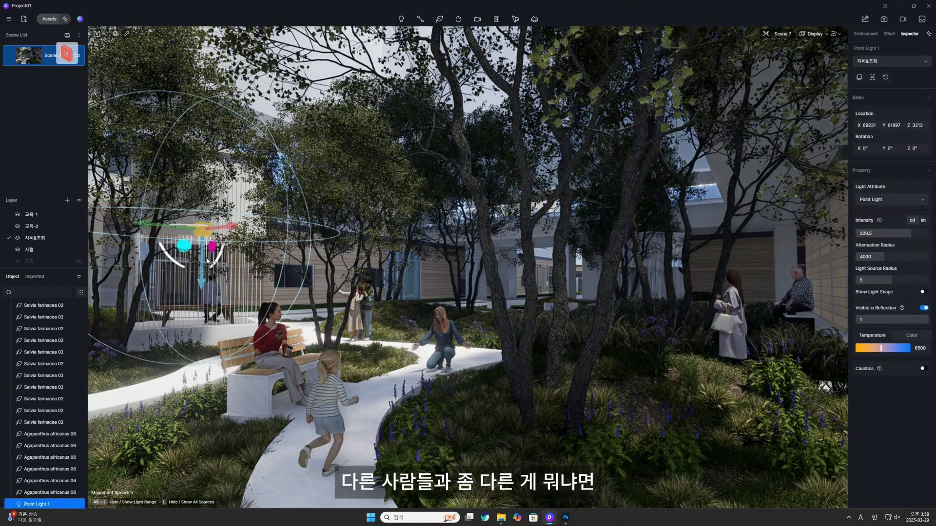
left_click(376, 401)
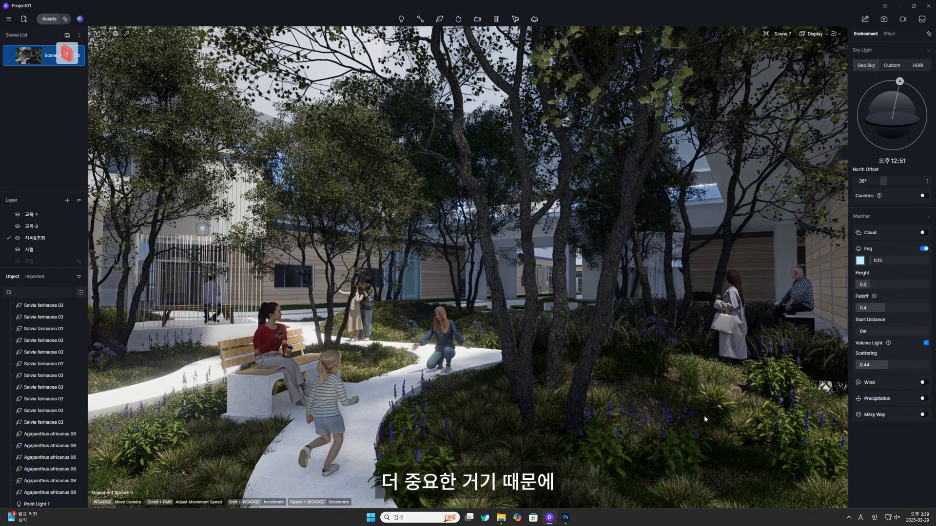
key("w")
right_click_drag(530, 455, 383, 454)
left_click(28, 55)
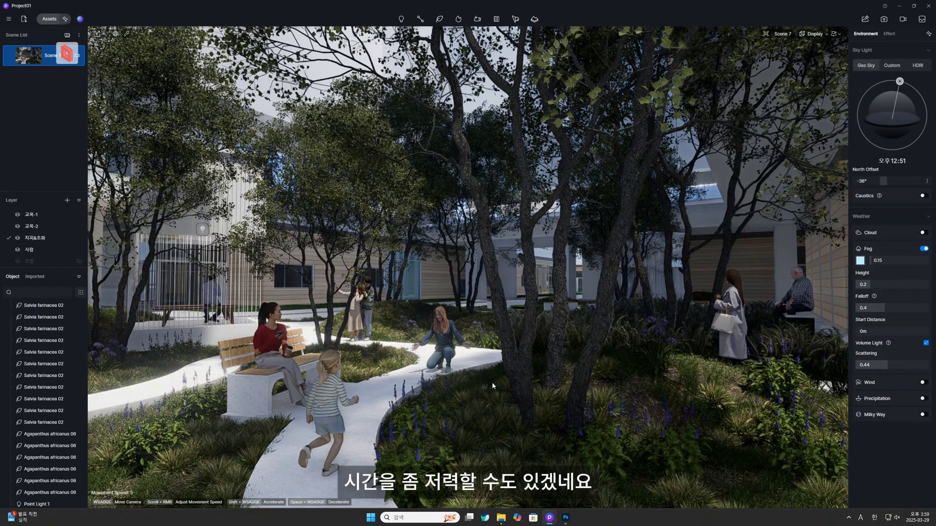
- Copy the pavilion's point light toward the second slatted pavilion across the courtyard and raise the copy to about Z 2937
left_click(201, 230)
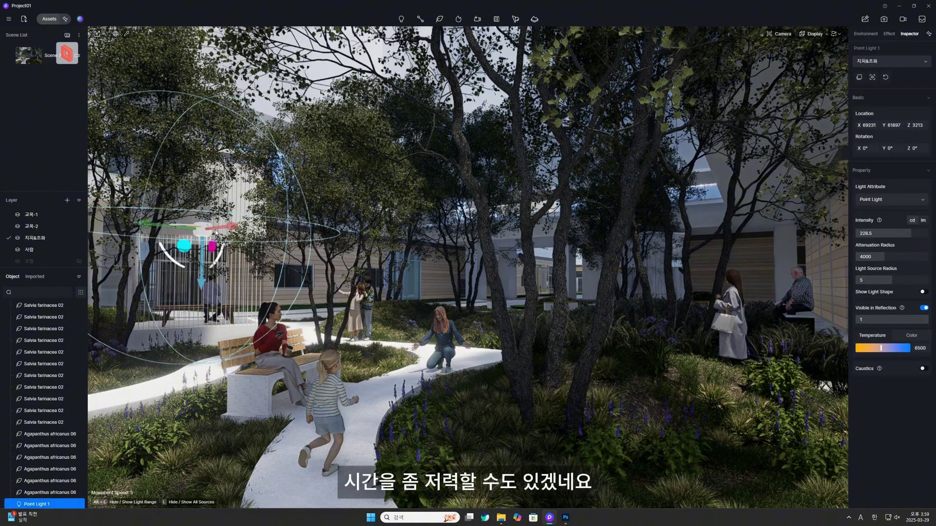
left_click_drag(226, 225, 653, 293)
right_click_drag(653, 293, 712, 312)
left_click_drag(711, 312, 794, 312)
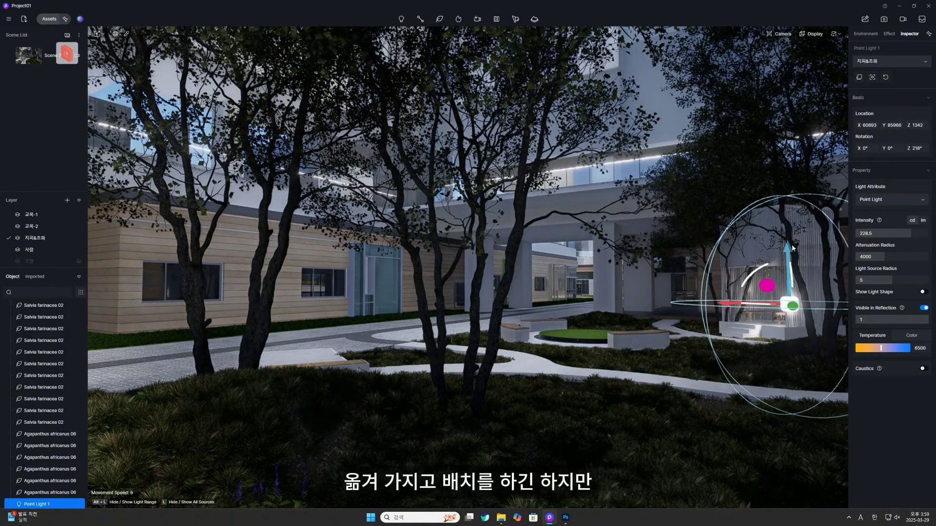
left_click_drag(792, 244, 784, 200)
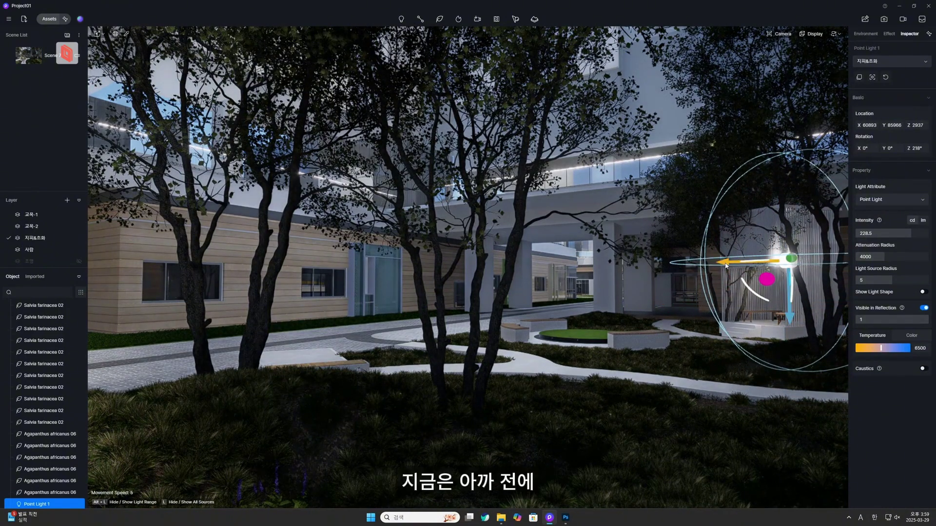
- Move the copied light inside the far pavilion to about X 61186, Y 87570, and return to the saved scene view
key("w")
right_click_drag(715, 261, 800, 305)
left_click_drag(580, 258, 632, 203)
left_click(29, 55)
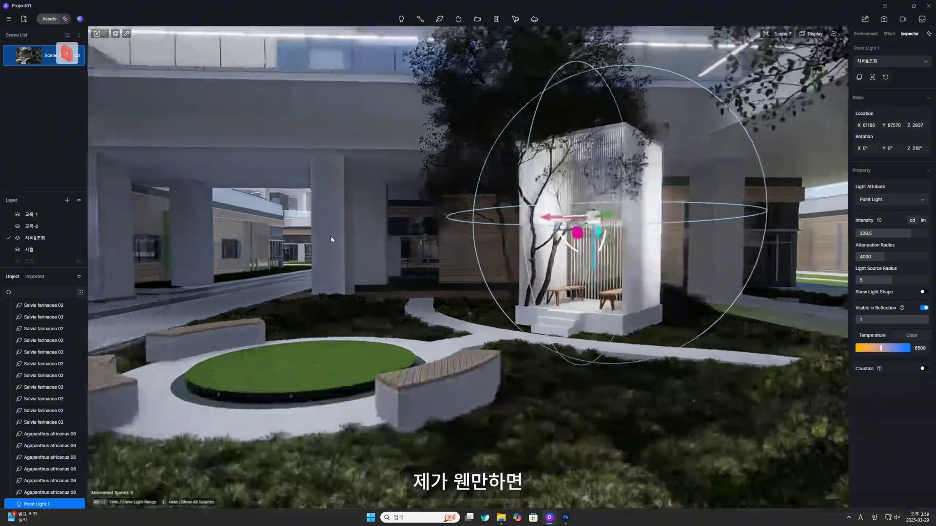
key("Escape")
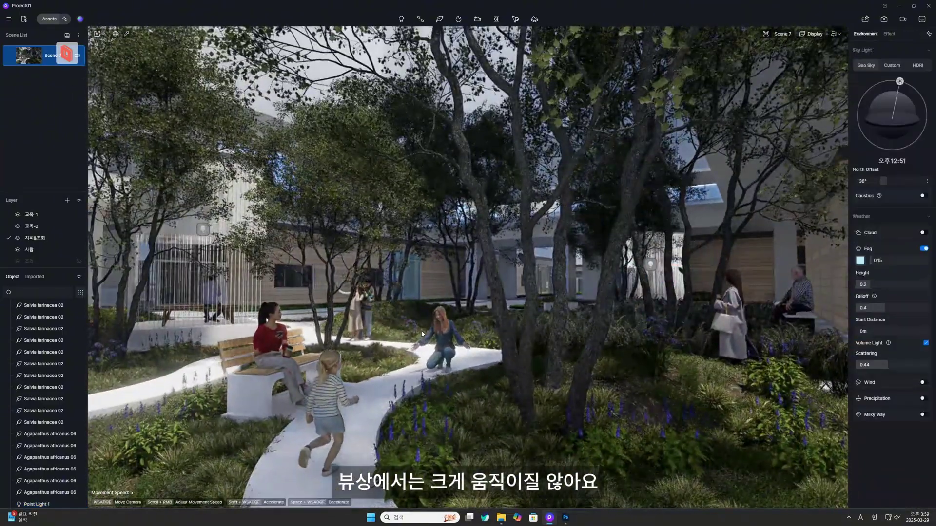
- Lower the far pavilion's light to about Z 2720 and the near pavilion's light to about X 69204, Z 2975
left_click(649, 265)
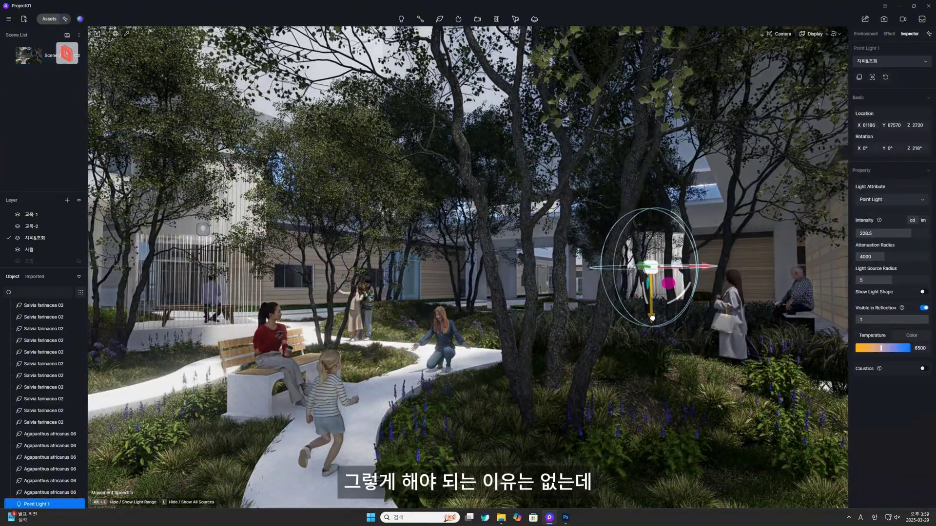
left_click(203, 230)
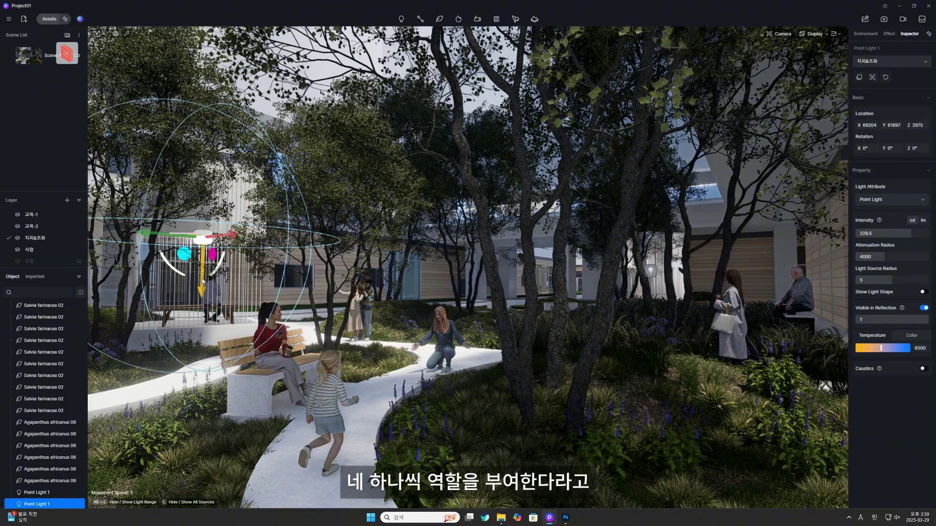
left_click(201, 278)
left_click(202, 238)
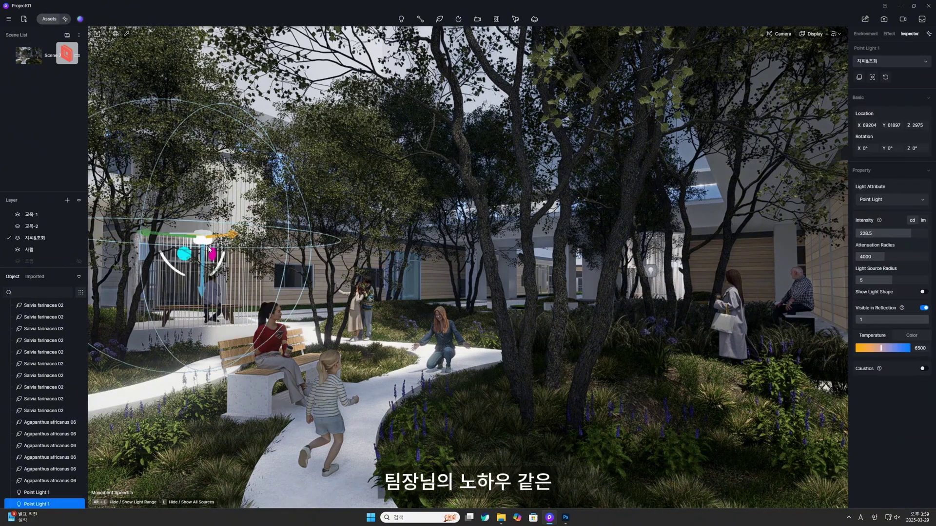
- Move the near pavilion's point light to about Y 61736, Z 2927 and deselect it
left_click(200, 287)
left_click(202, 239)
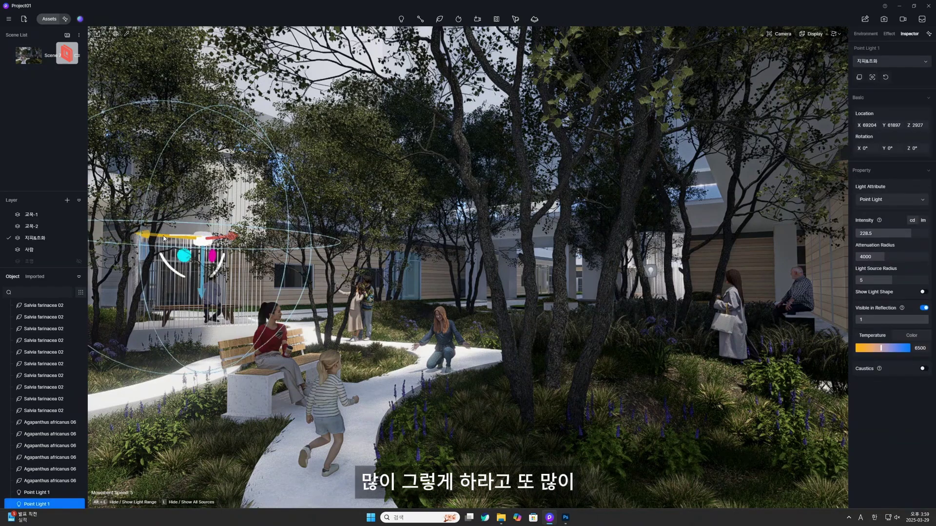
left_click_drag(154, 235, 149, 235)
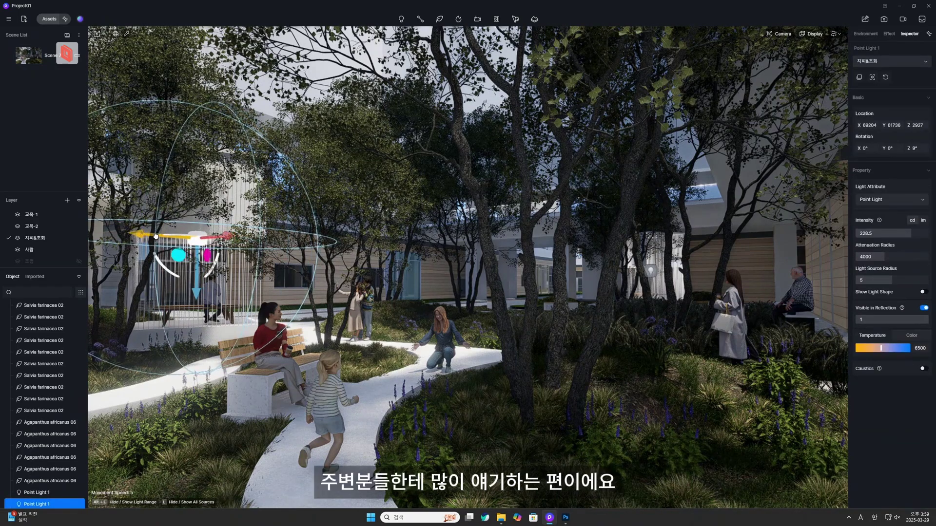
left_click(219, 289)
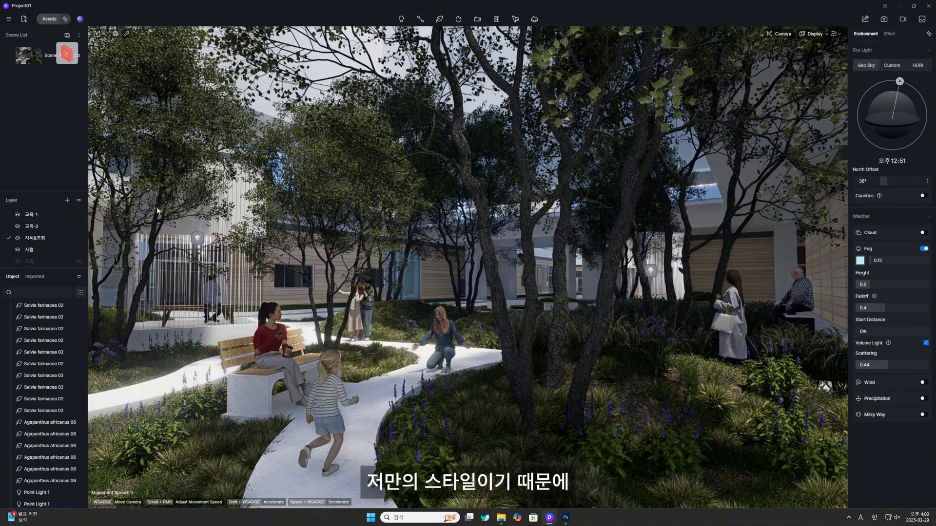
scroll(46, 452, "down", 1)
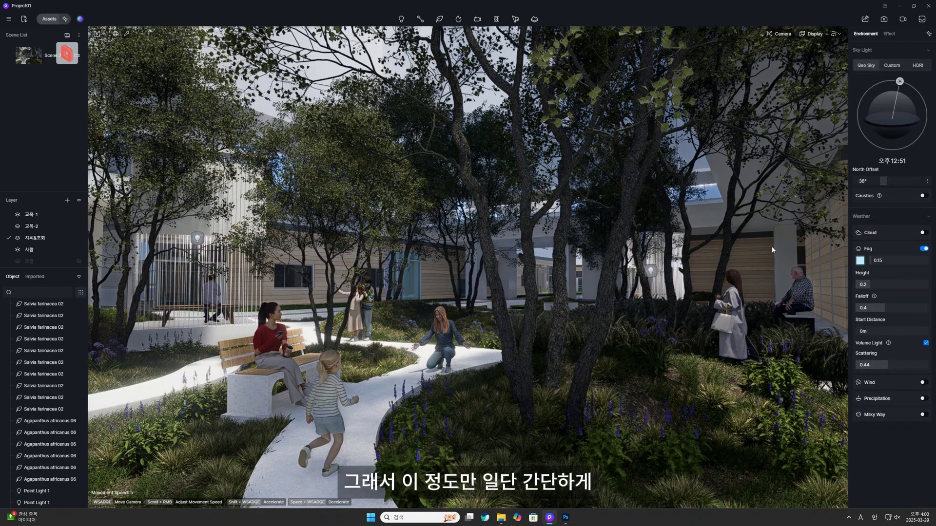
left_click(865, 19)
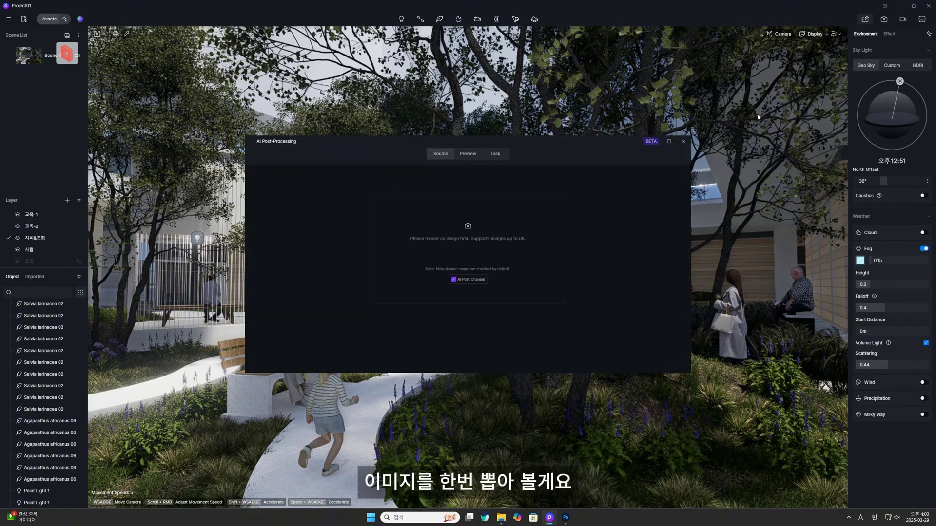
left_click(669, 141)
left_click(928, 5)
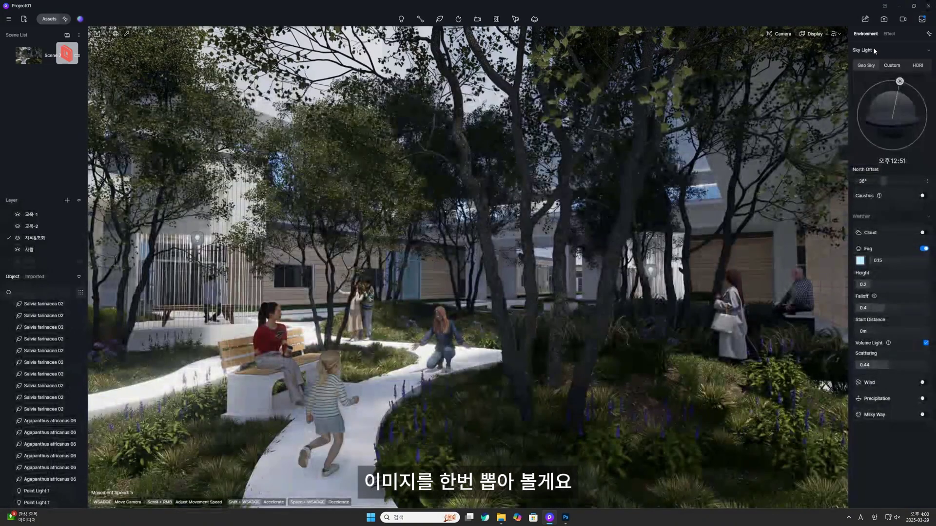
- Start a 6K PNG still image render of the courtyard with the Sky Mask and Material ID channels included
left_click(884, 19)
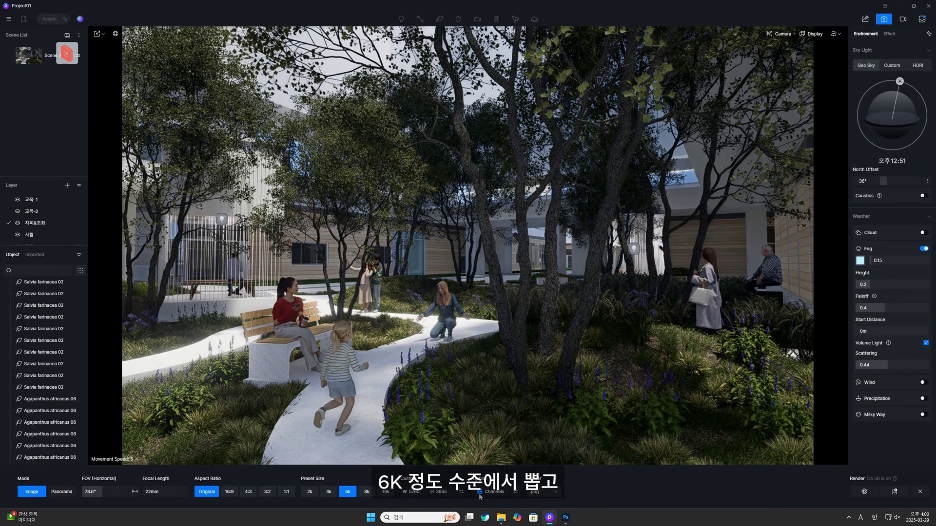
left_click(516, 492)
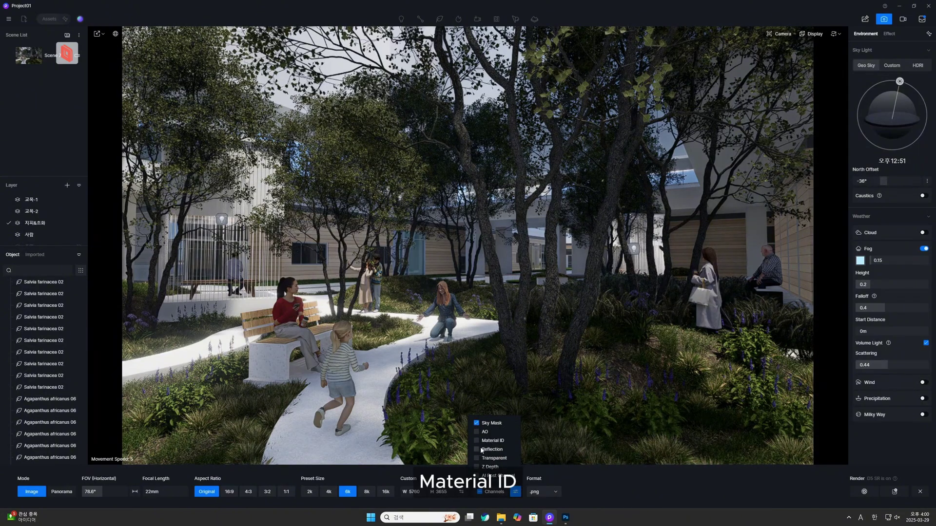
left_click(864, 491)
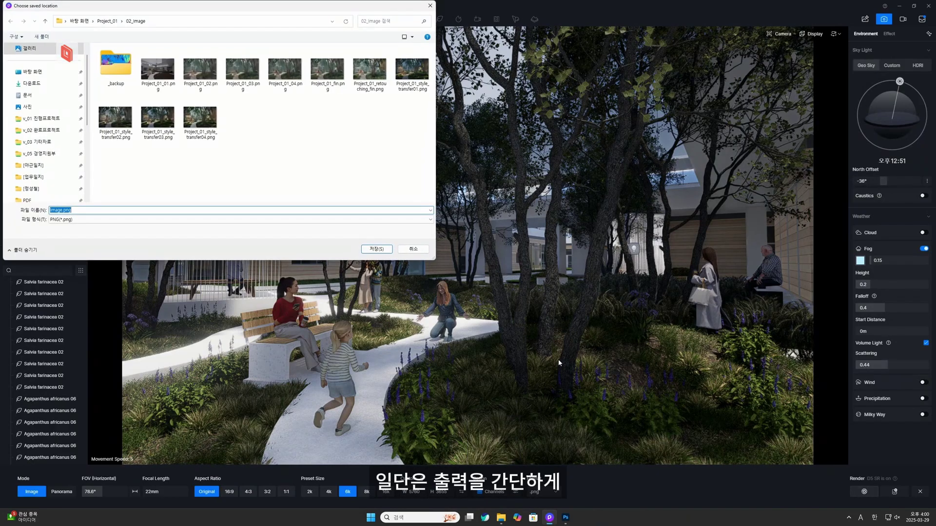
- Create a new folder on the desktop and save the render in it as image.png
left_click_drag(272, 2, 515, 102)
left_click(275, 171)
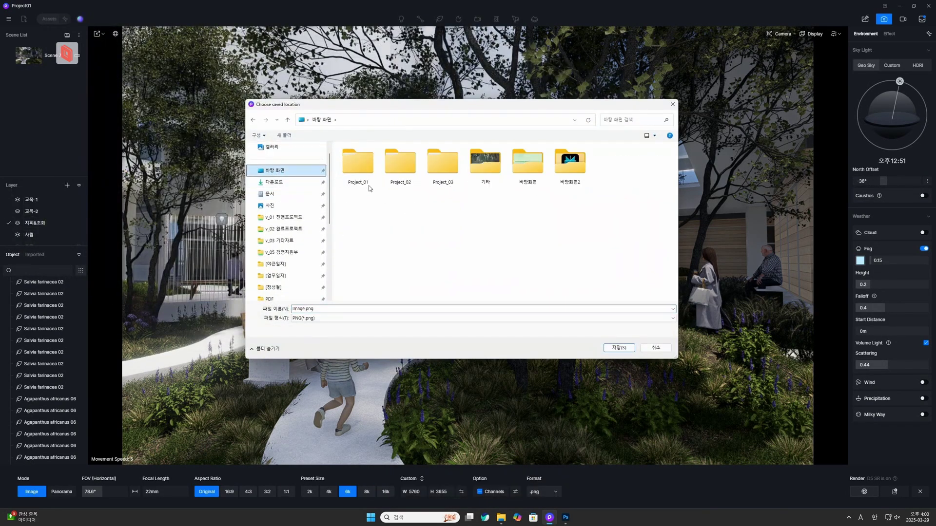
right_click(407, 218)
left_click(516, 269)
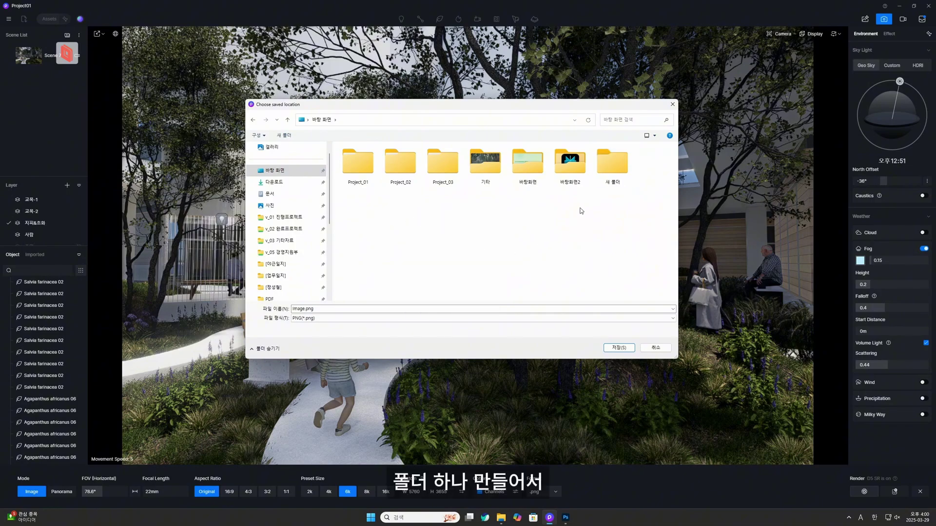
double_click(607, 175)
left_click(615, 347)
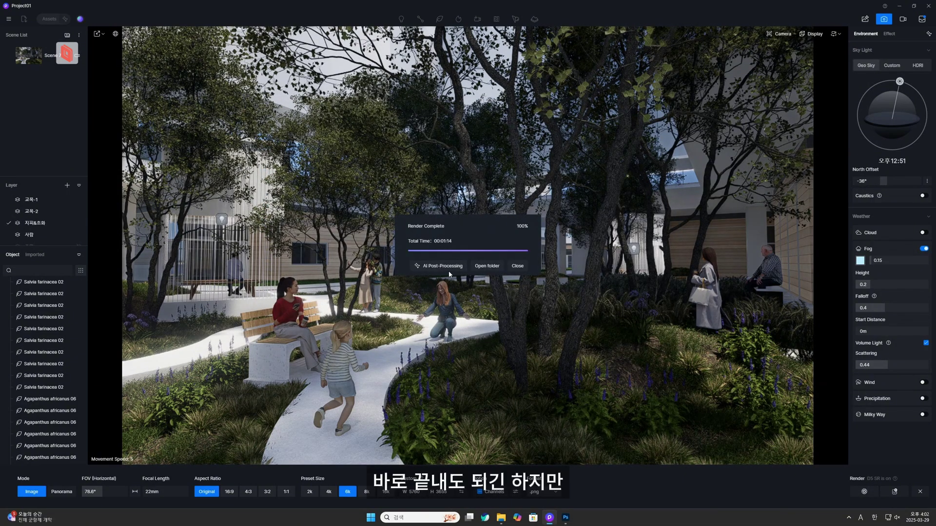
- Open the finished render in AI Post-Processing, look over the AI Enhancer, and bring up the Realistic mode of AI Style Transfer
left_click(442, 266)
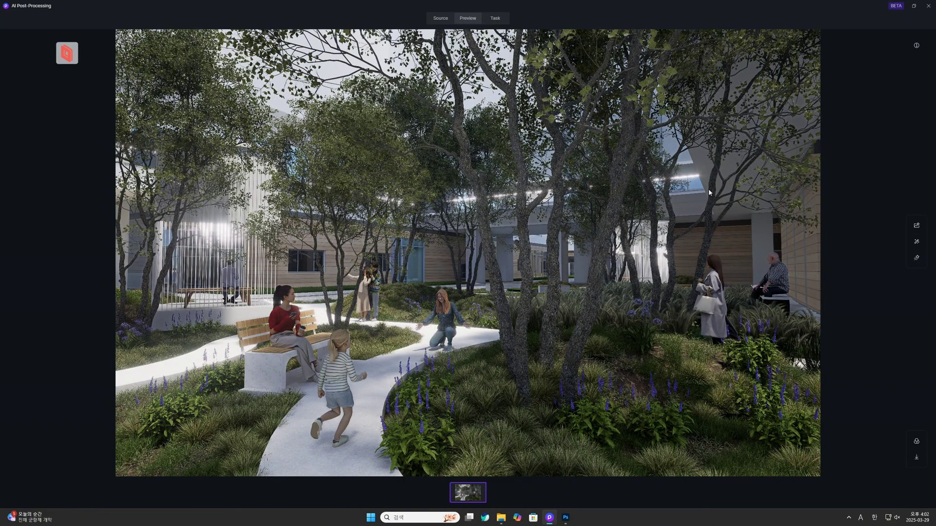
left_click(917, 243)
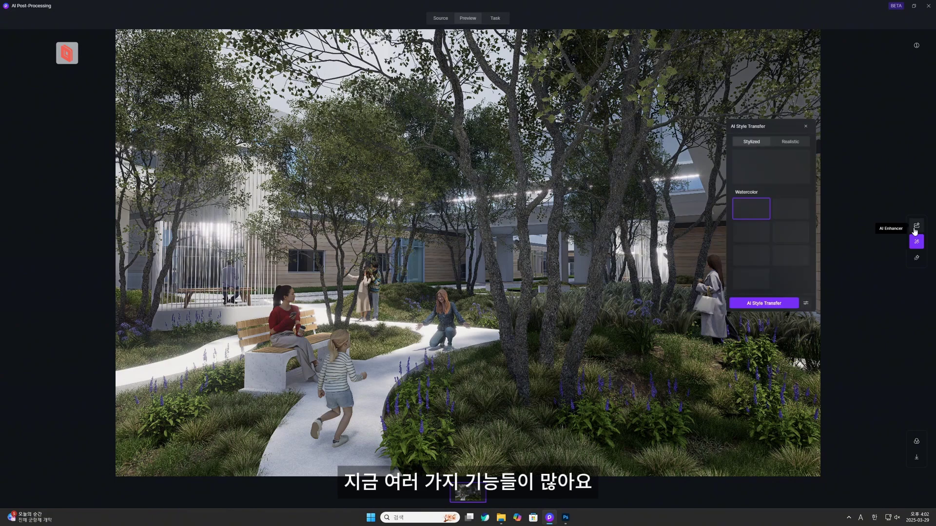
left_click(805, 128)
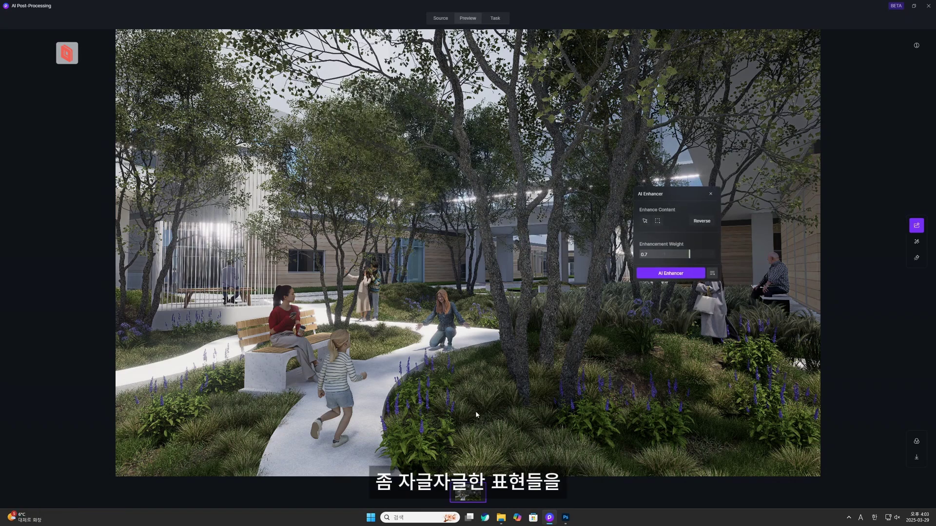
left_click(710, 194)
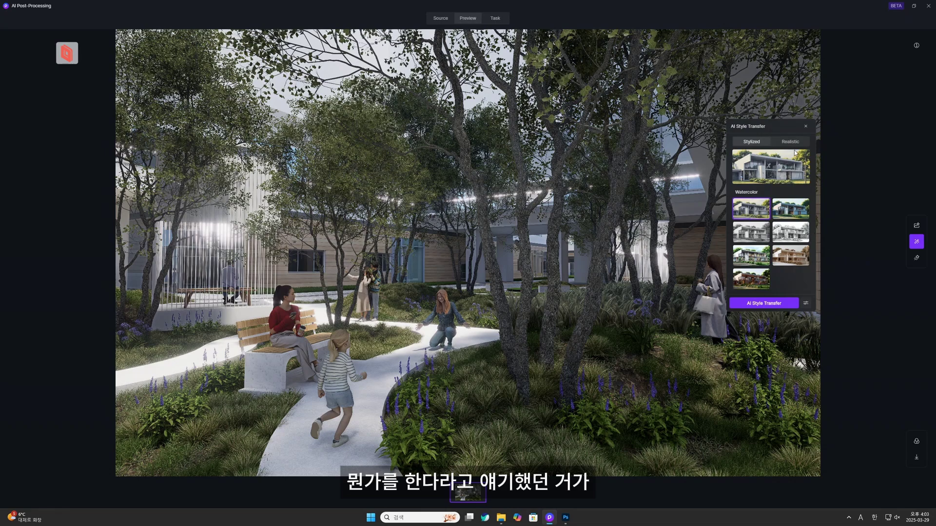
left_click(791, 142)
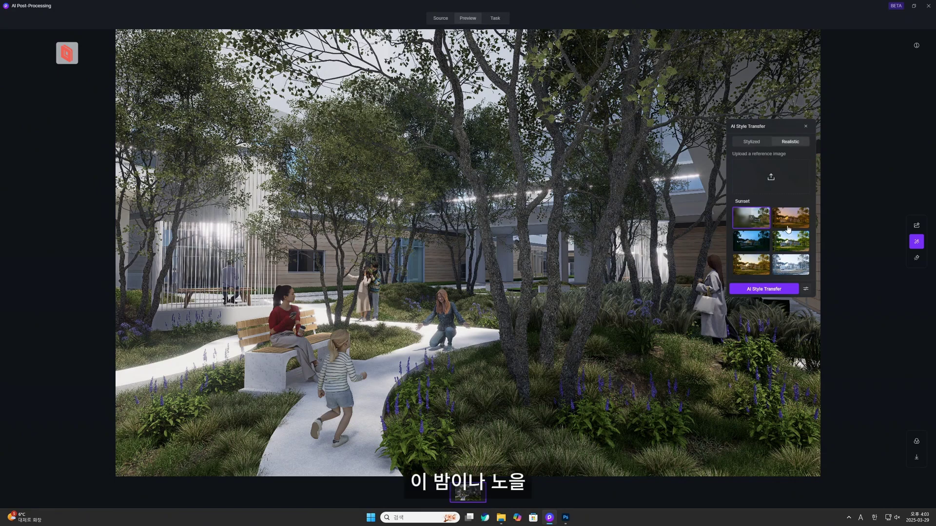
- Start uploading a style reference image and browse to the 03_Reference folder inside Project_01 on the desktop
left_click(771, 177)
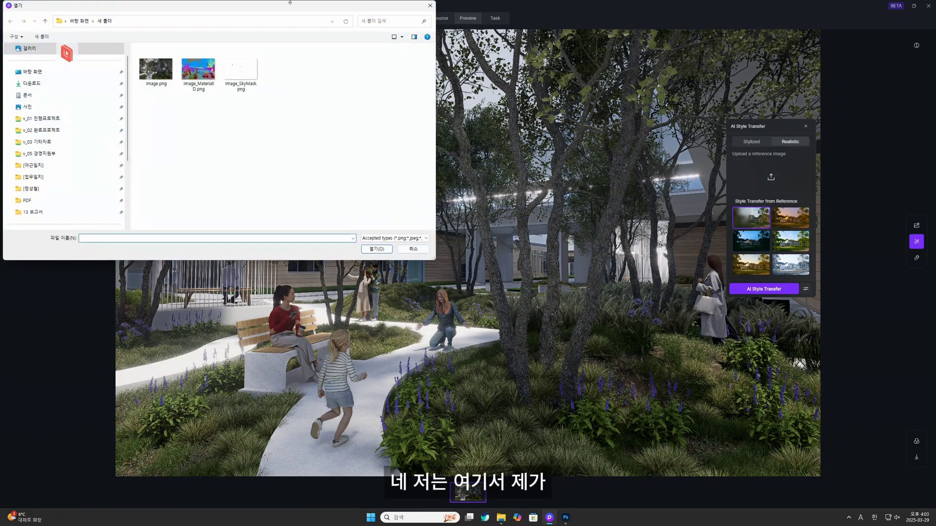
left_click_drag(290, 2, 438, 74)
left_click(363, 181)
key("BackSpace")
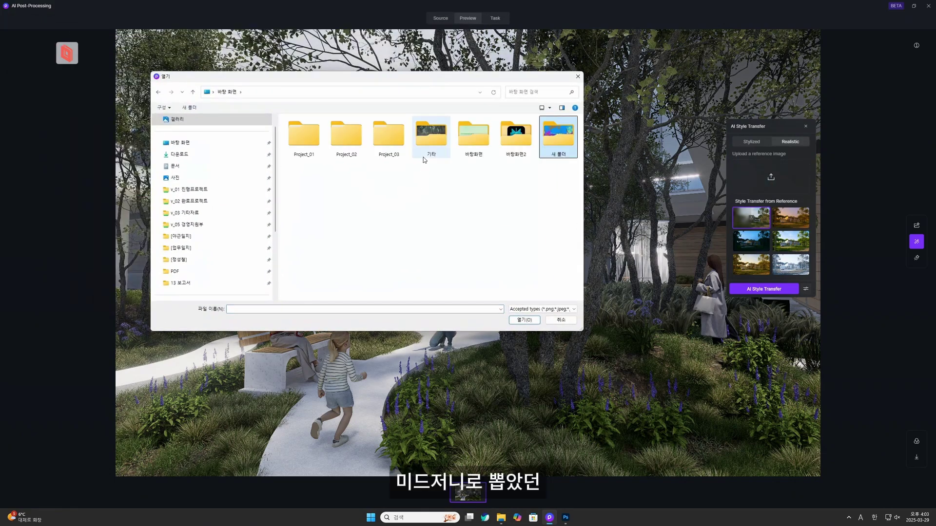
double_click(303, 135)
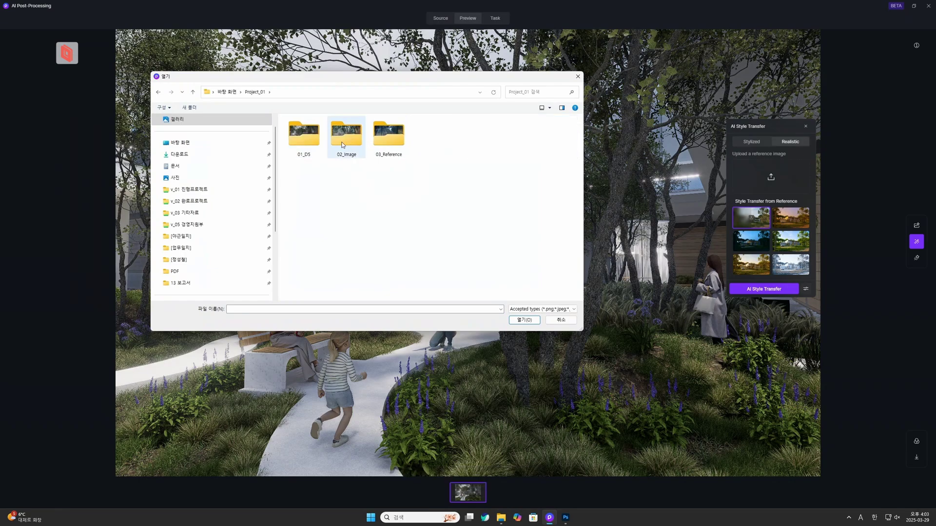
double_click(342, 136)
key("BackSpace")
double_click(379, 145)
- Compare the reference images with larger thumbnails and load the foggy Reference-2.png as the style reference
left_click(317, 144)
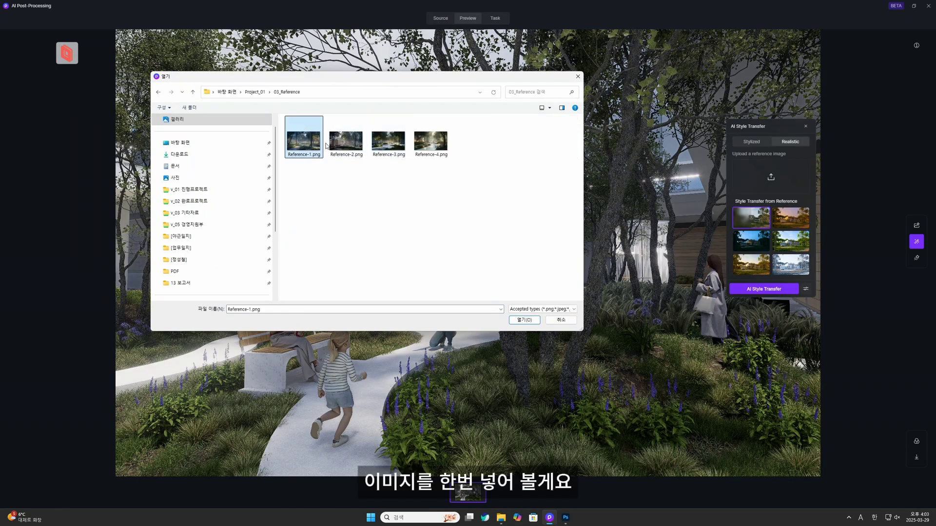
left_click(336, 142)
left_click(316, 146)
left_click(336, 143)
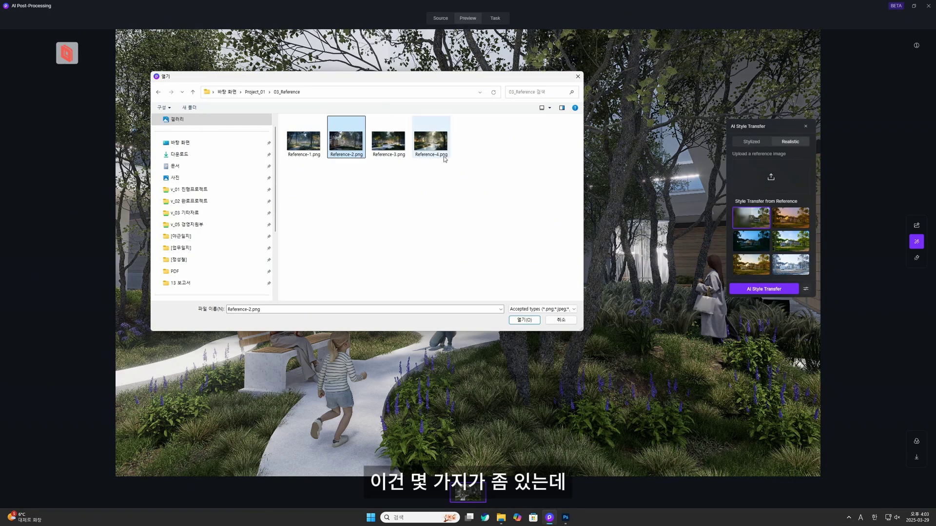
left_click(542, 108)
left_click(549, 110)
left_click(569, 59)
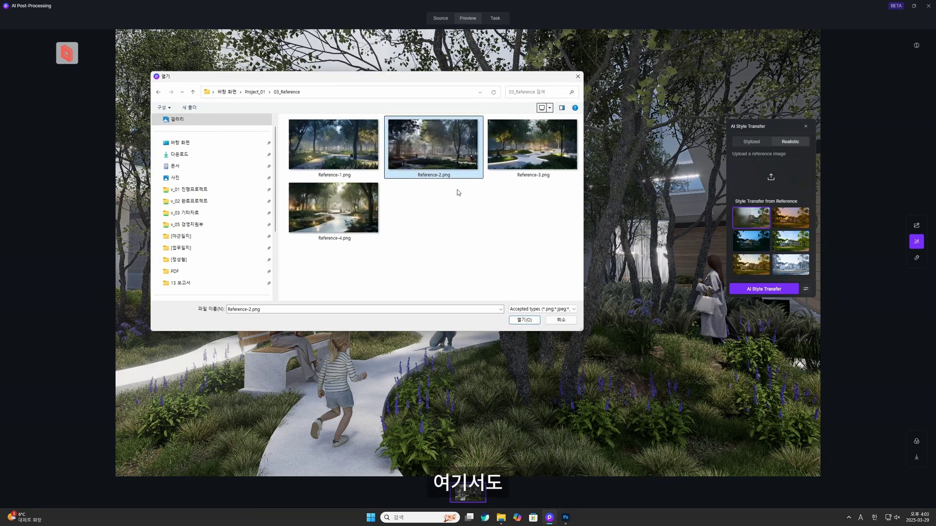
left_click(333, 207)
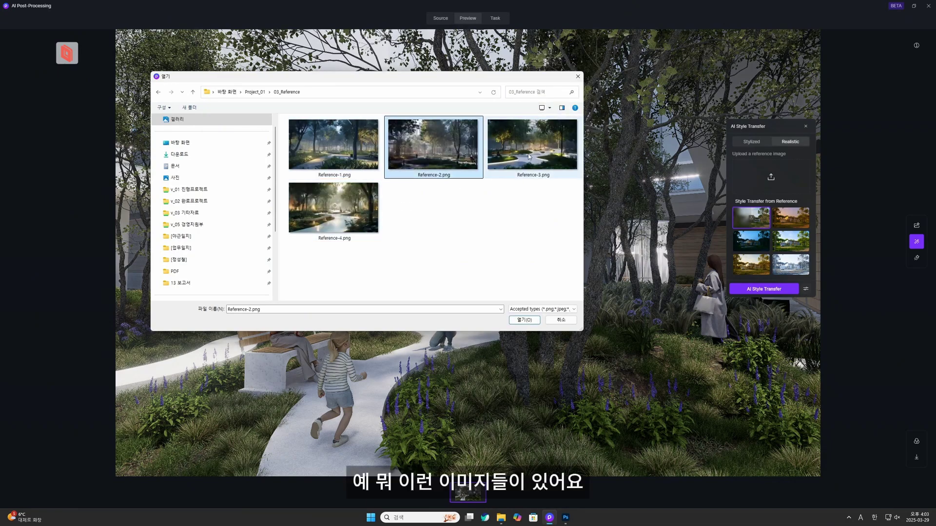
left_click(427, 172)
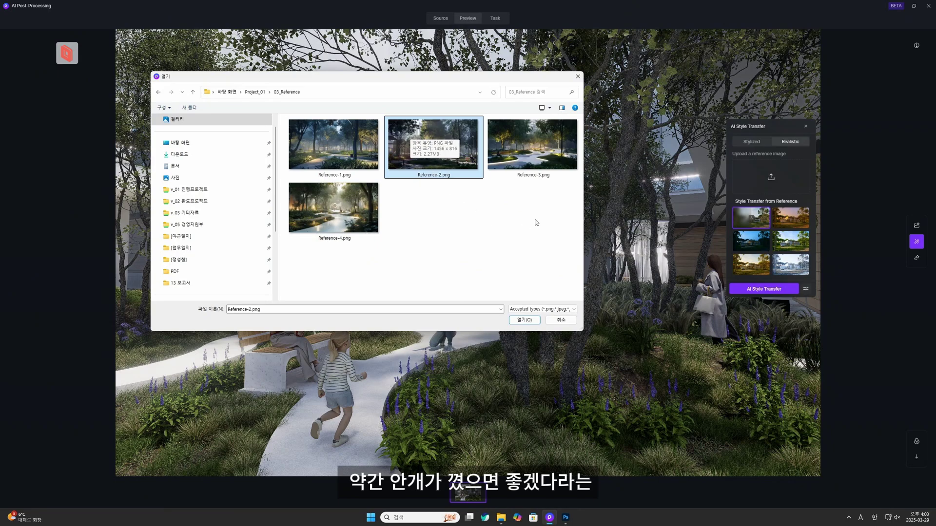
left_click(529, 319)
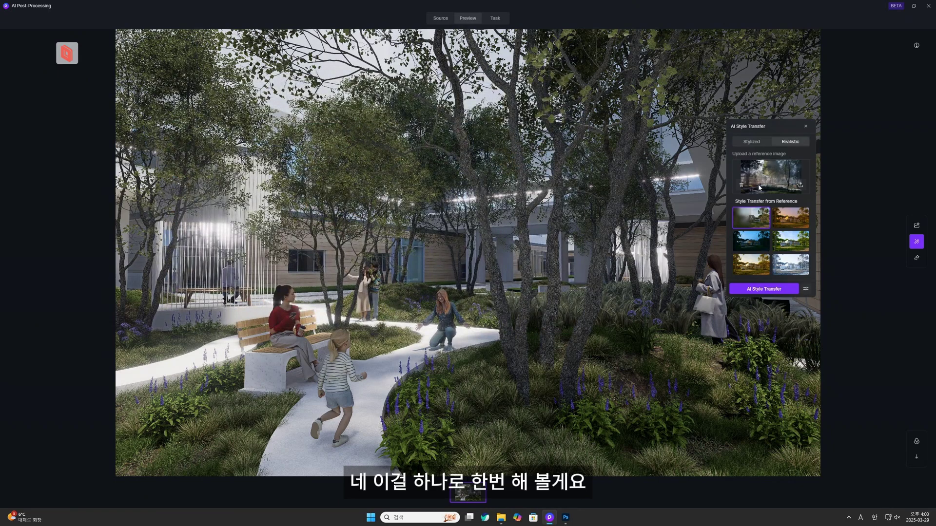
- Run the realistic style transfer on the render from Reference-2.png, and look over the Stylized presets and the transfer settings
left_click(772, 292)
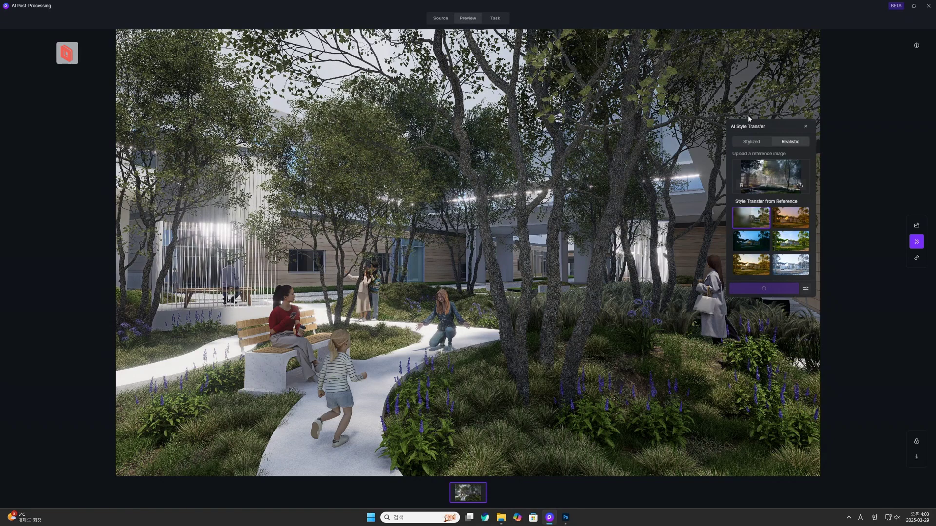
left_click_drag(751, 126, 815, 112)
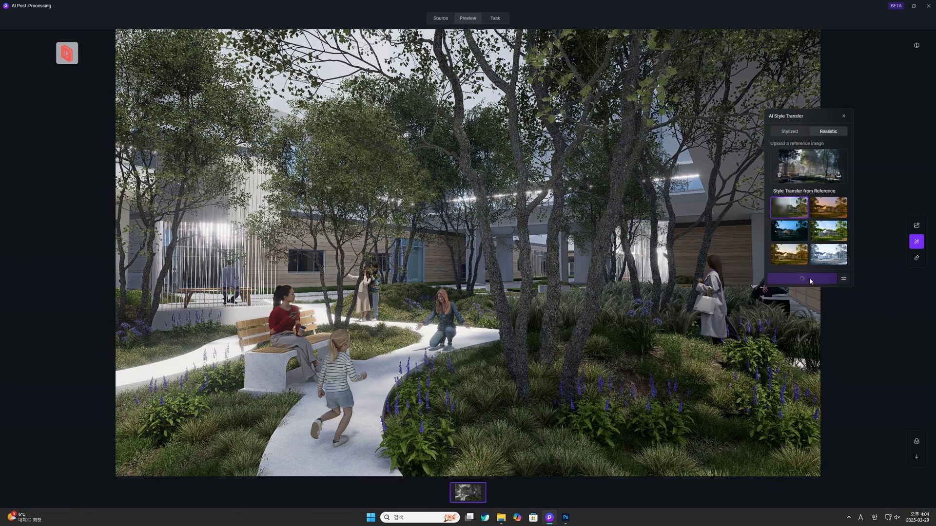
left_click(792, 134)
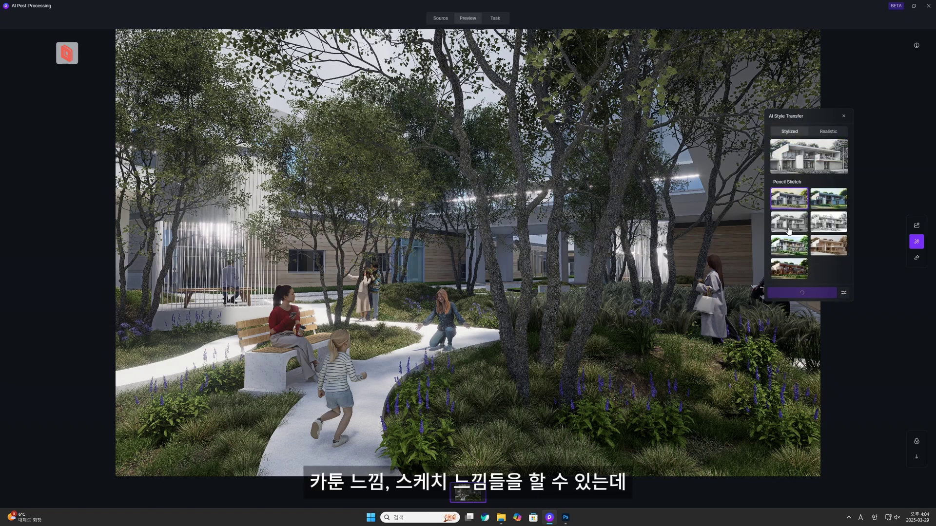
left_click(826, 134)
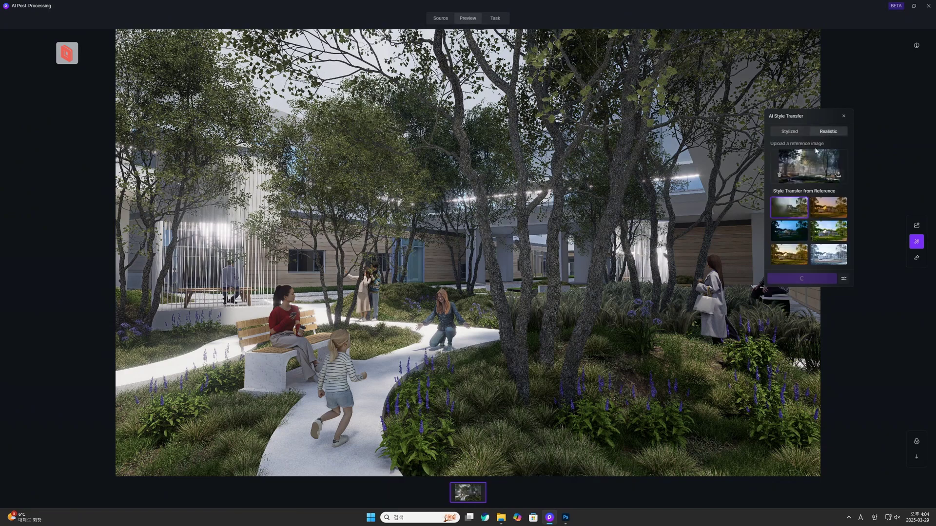
left_click(844, 279)
left_click_drag(558, 195, 714, 245)
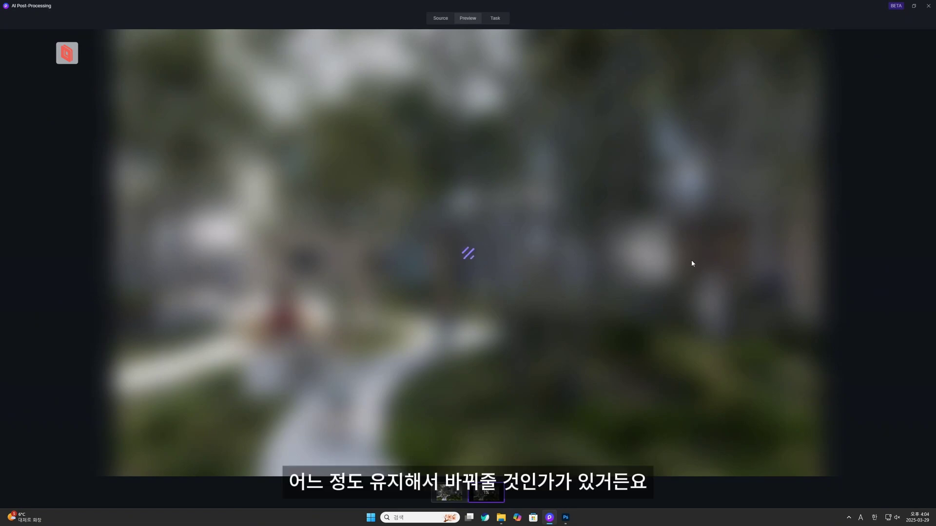
- Run a realistic AI style transfer on the original render using Reference-1.png as the reference image
left_click(449, 493)
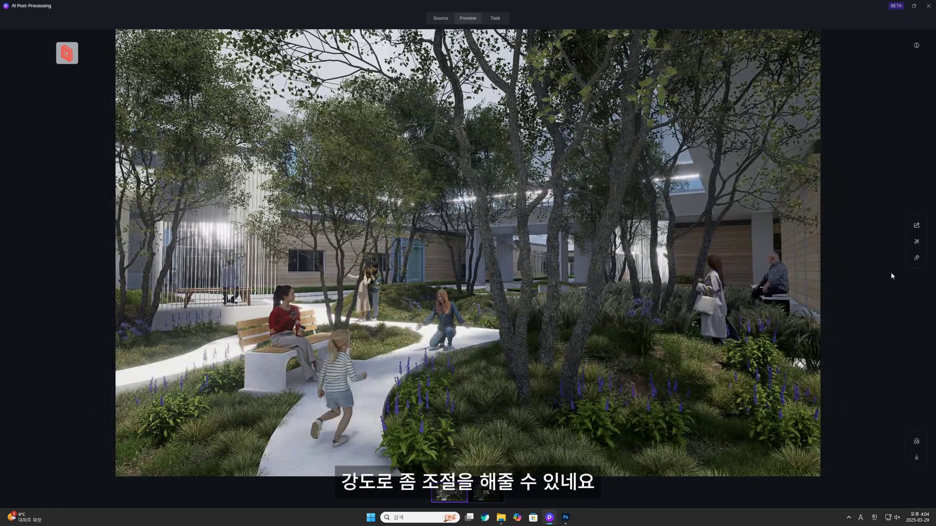
left_click(916, 241)
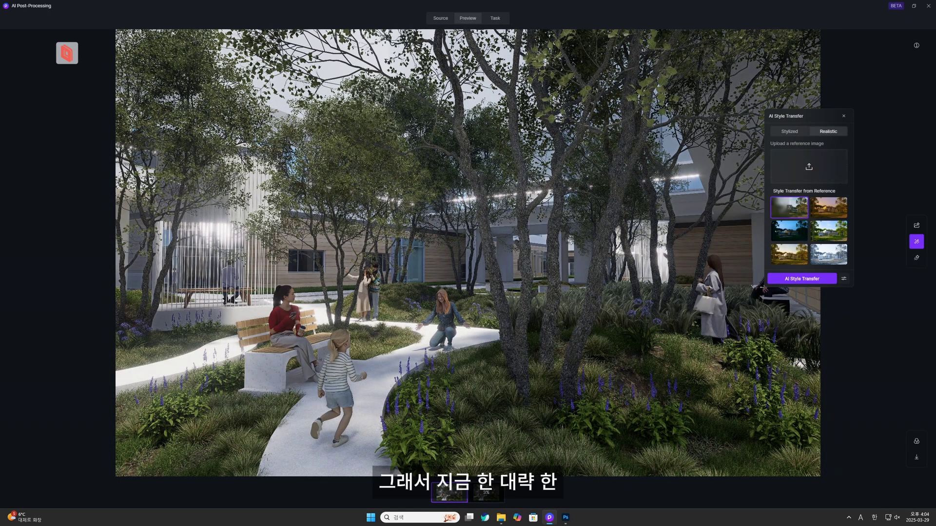
left_click(808, 167)
double_click(340, 186)
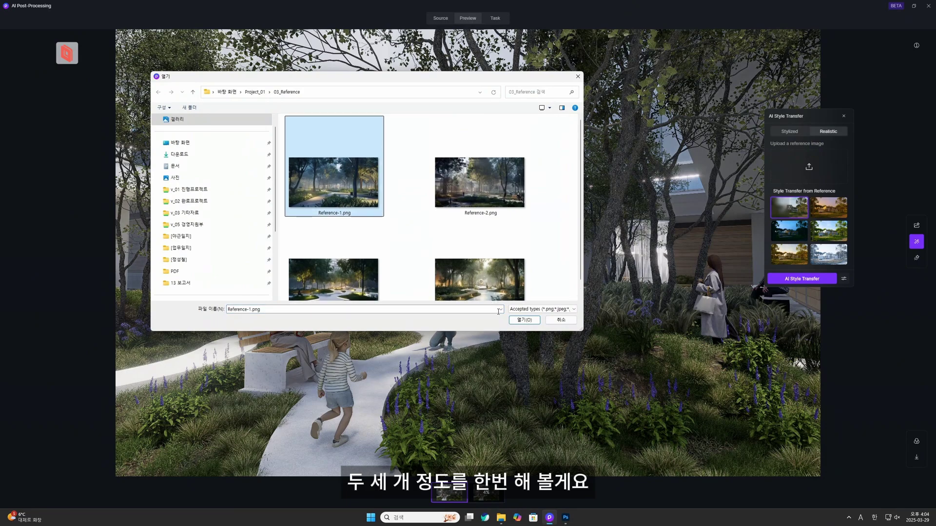
left_click(843, 280)
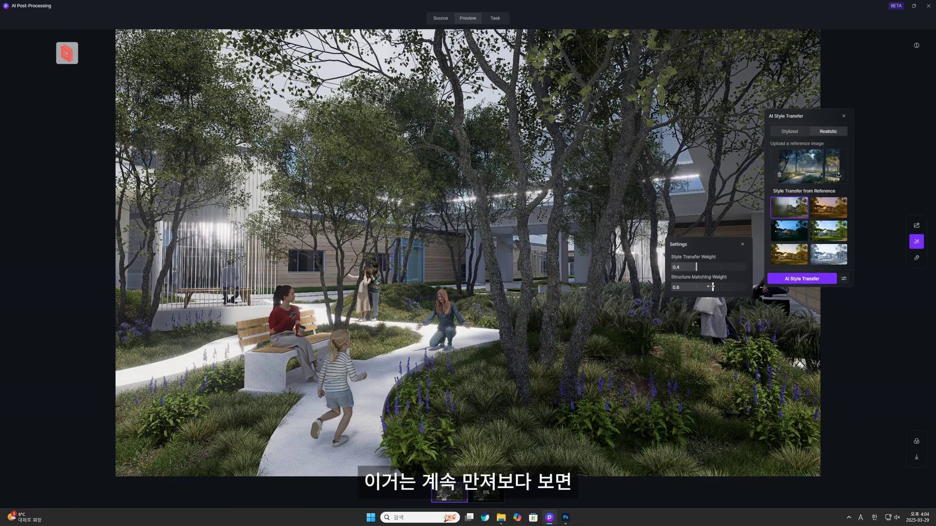
left_click(787, 280)
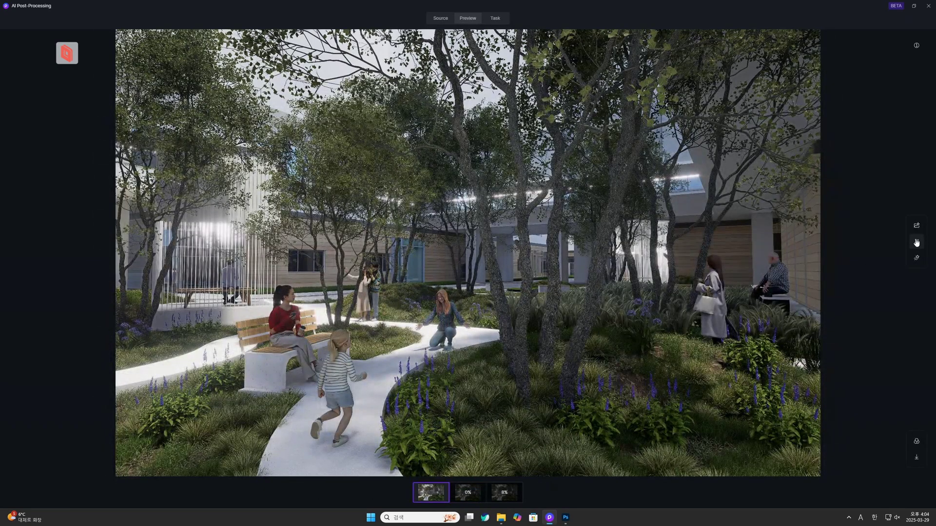
- Run another realistic style transfer on the render, using the sunlit garden image shown beneath Reference-2.png as the reference
left_click(916, 241)
left_click(808, 166)
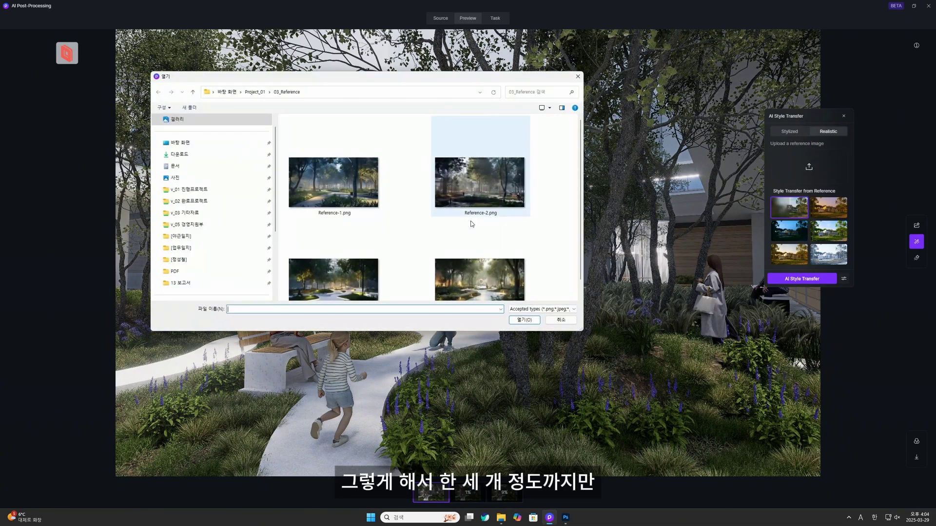
left_click(486, 267)
left_click(529, 322)
left_click(843, 278)
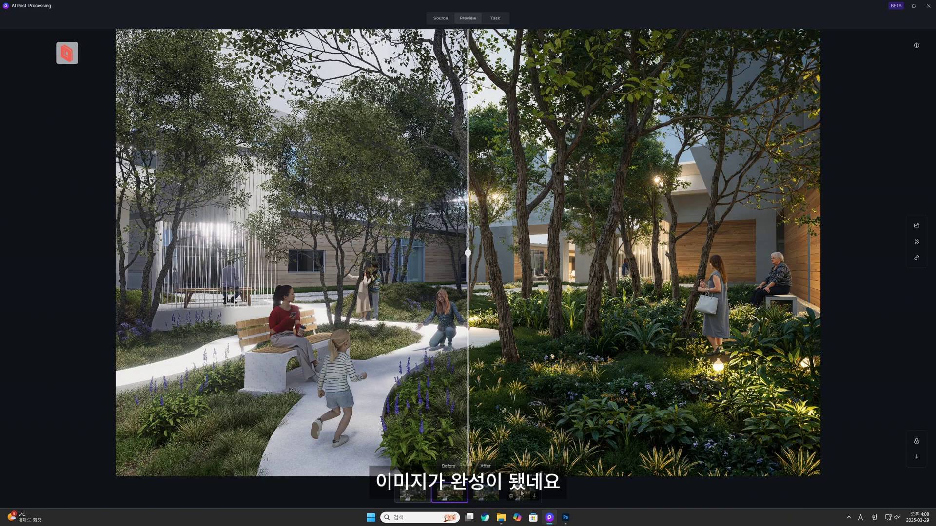
- Examine each of the three style-transfer results at full width using the before/after comparison
left_click(522, 492)
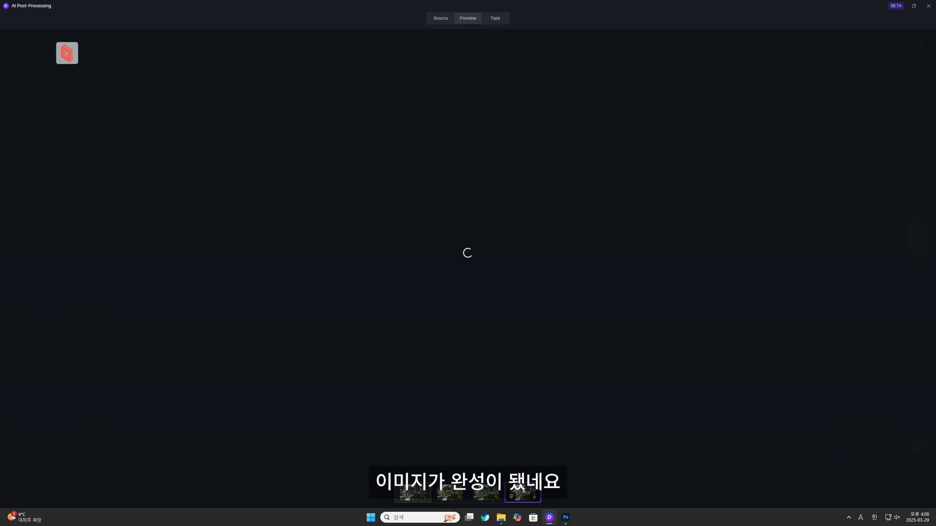
left_click(453, 493)
left_click_drag(467, 253, 79, 250)
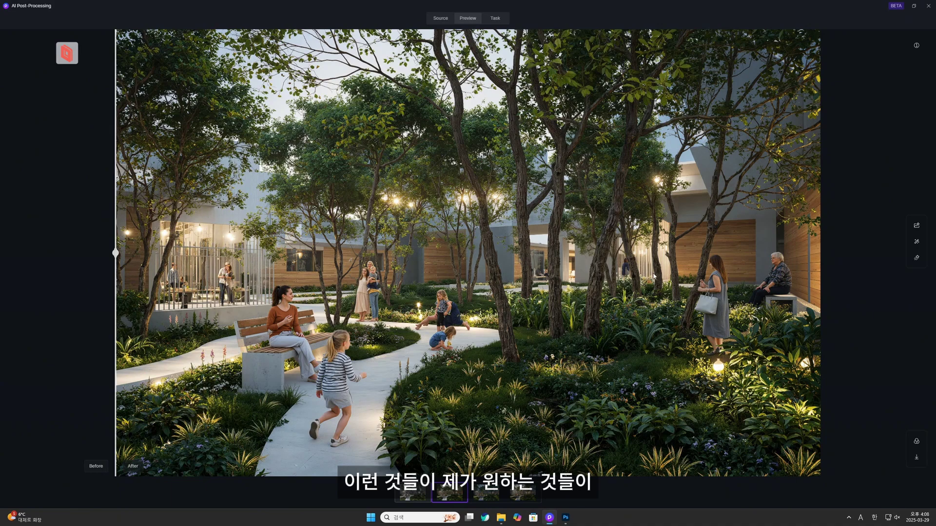
left_click_drag(137, 255, 120, 253)
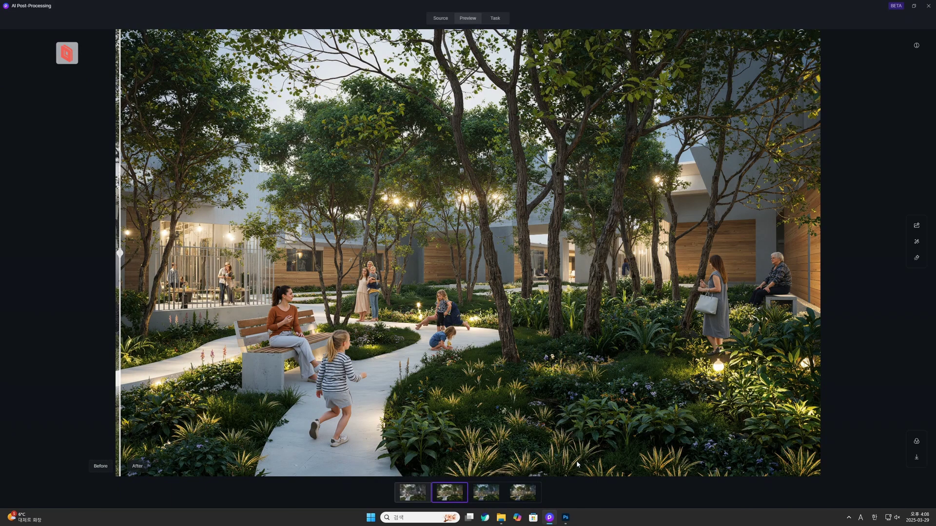
left_click(483, 494)
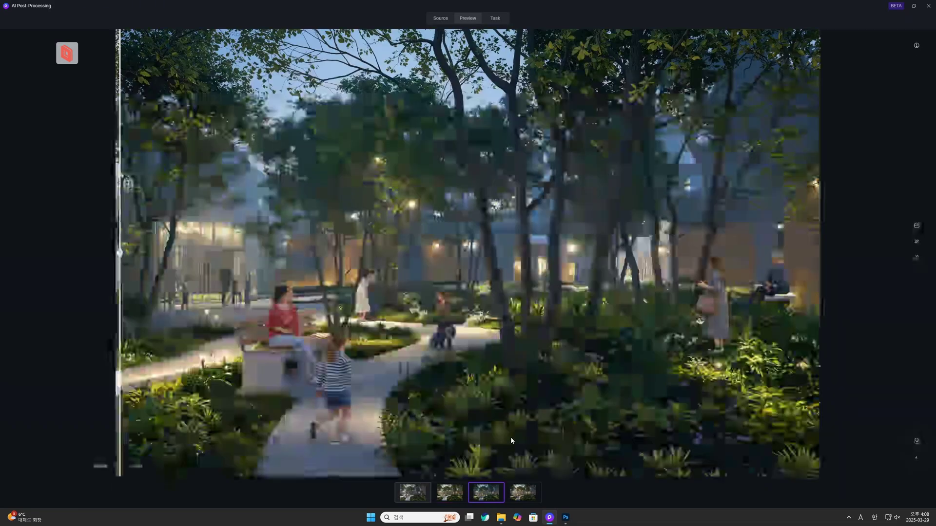
left_click_drag(129, 254, 99, 278)
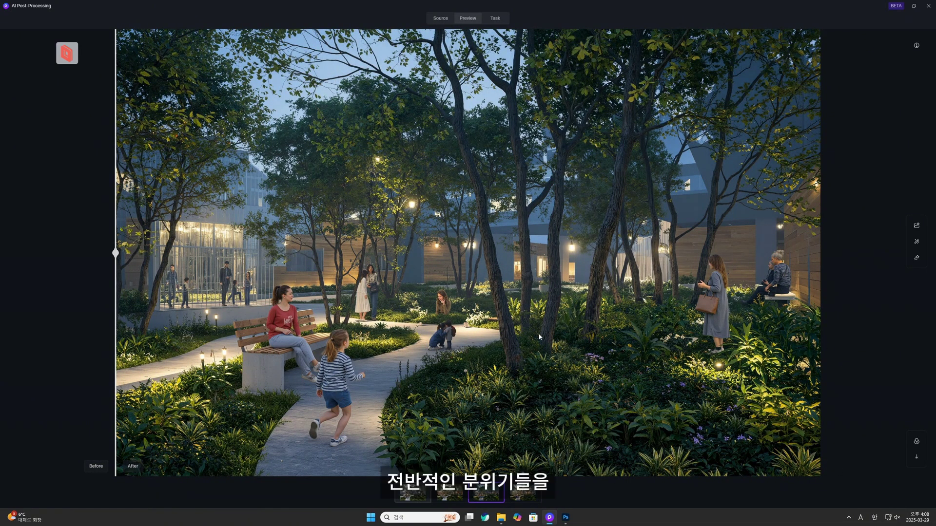
left_click(522, 495)
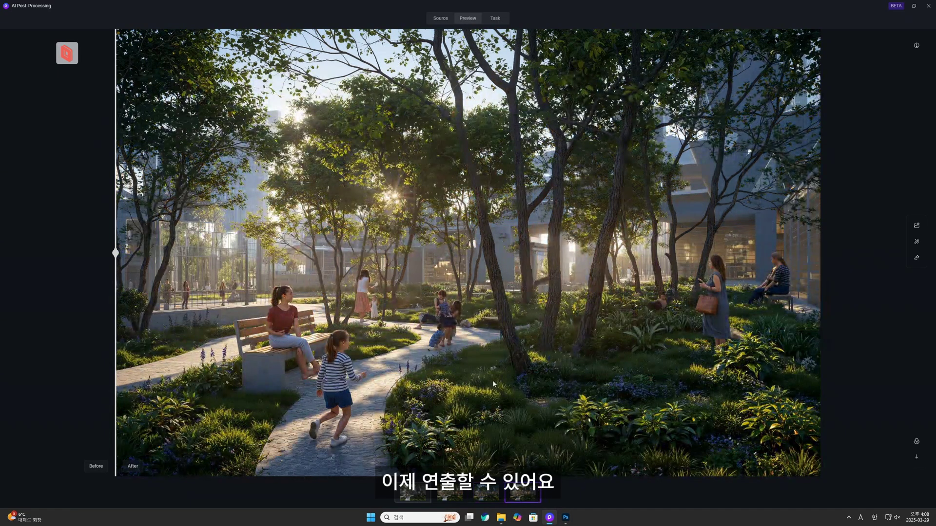
mouse_move(115, 253)
left_mouse_down()
mouse_move(689, 254)
mouse_move(118, 253)
left_mouse_up()
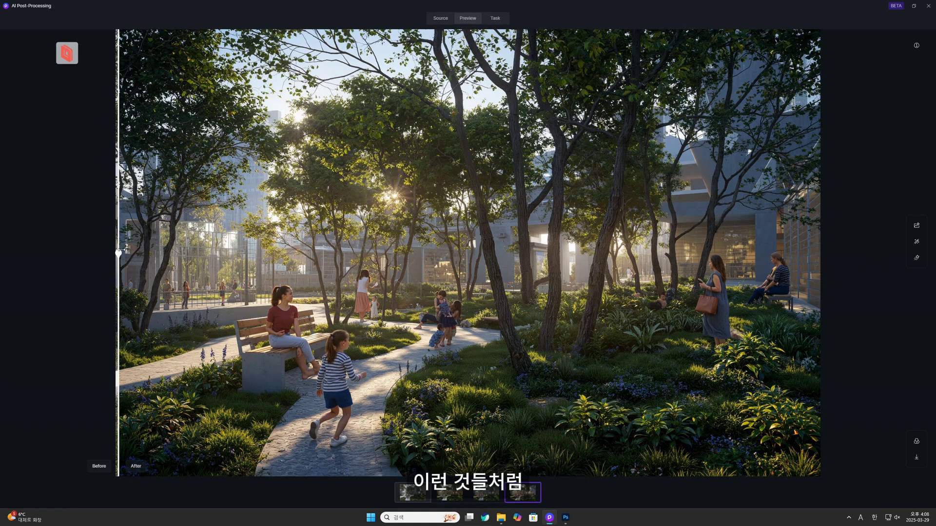
mouse_move(118, 253)
left_mouse_down()
mouse_move(609, 253)
mouse_move(116, 251)
left_mouse_up()
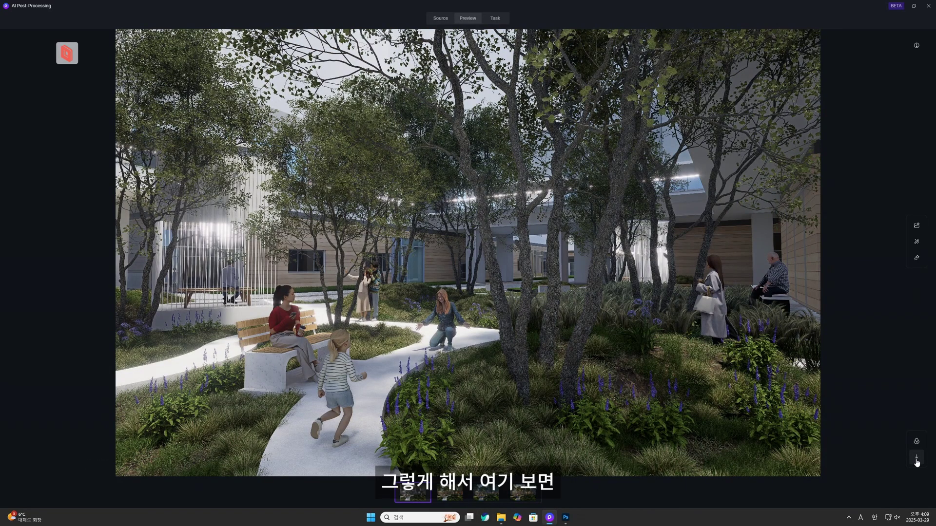
- Save all three style-transfer results as PNG files in the 새 폴더 folder on the desktop
left_click(916, 457)
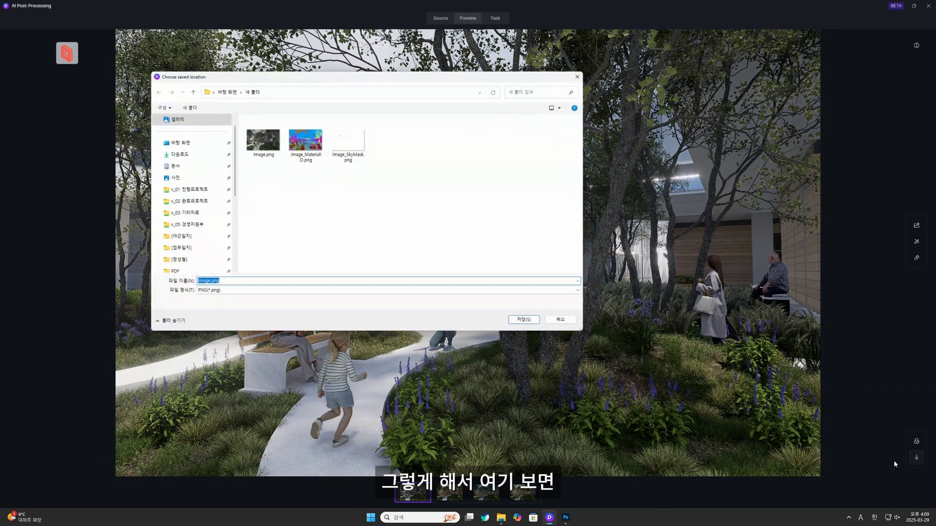
left_click(560, 320)
left_click(452, 492)
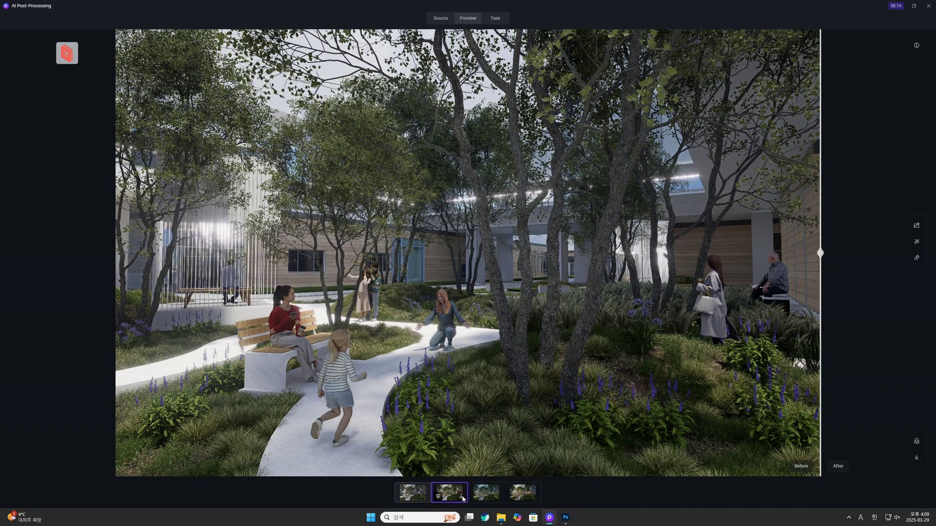
left_click(462, 497)
left_click(506, 320)
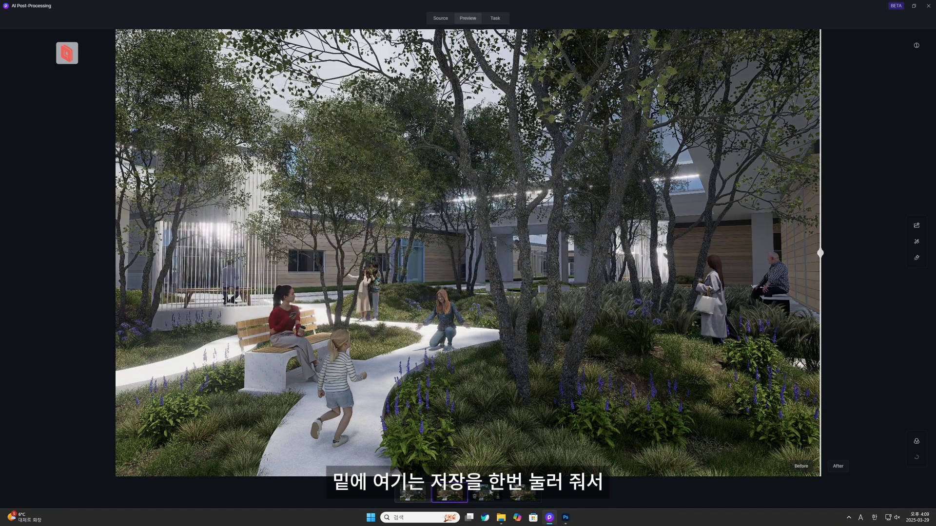
left_click(490, 491)
left_click(497, 497)
left_click(506, 319)
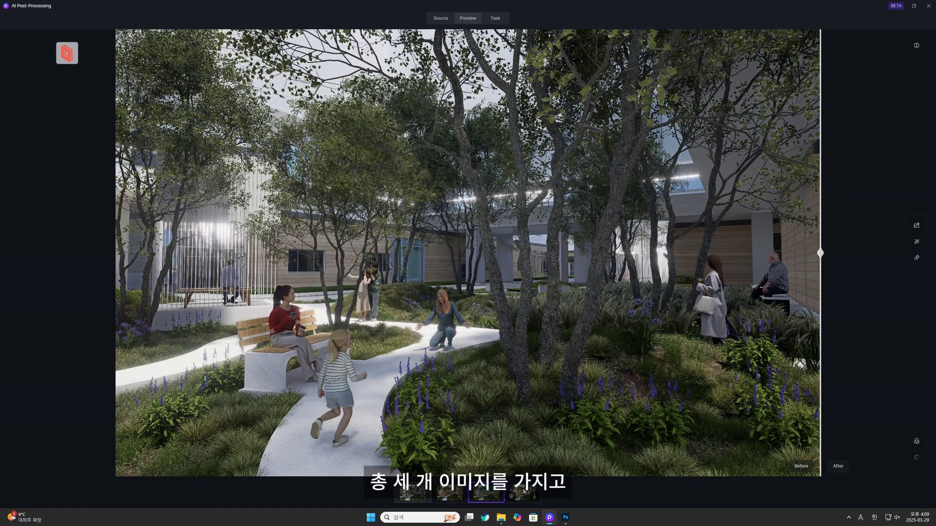
left_click(523, 492)
left_click(535, 497)
left_click(521, 320)
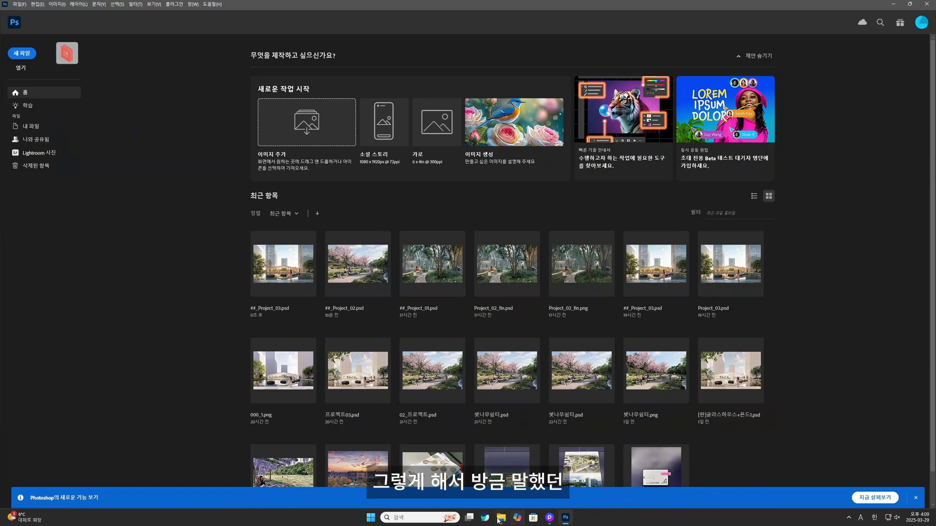
- Browse to the desktop's 새 폴더 folder in File Explorer and open image.png in Photoshop
mouse_move(501, 518)
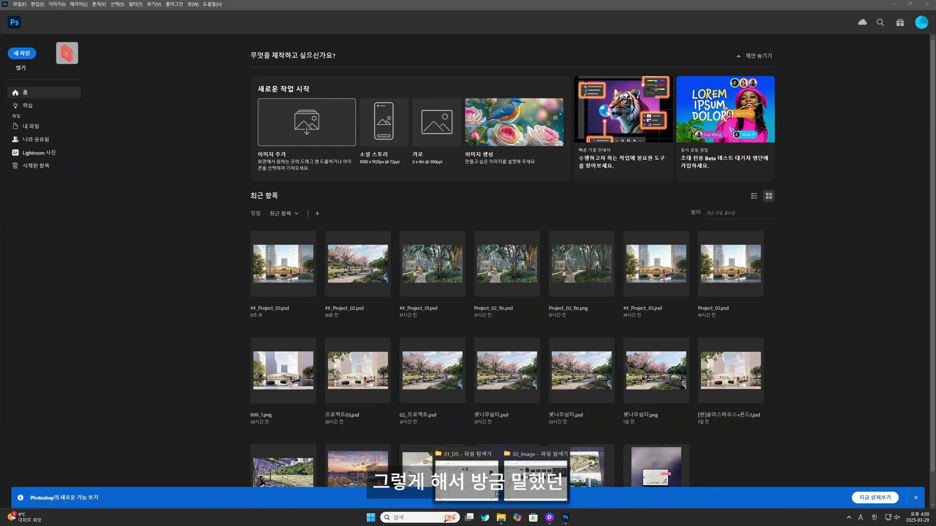
mouse_move(465, 475)
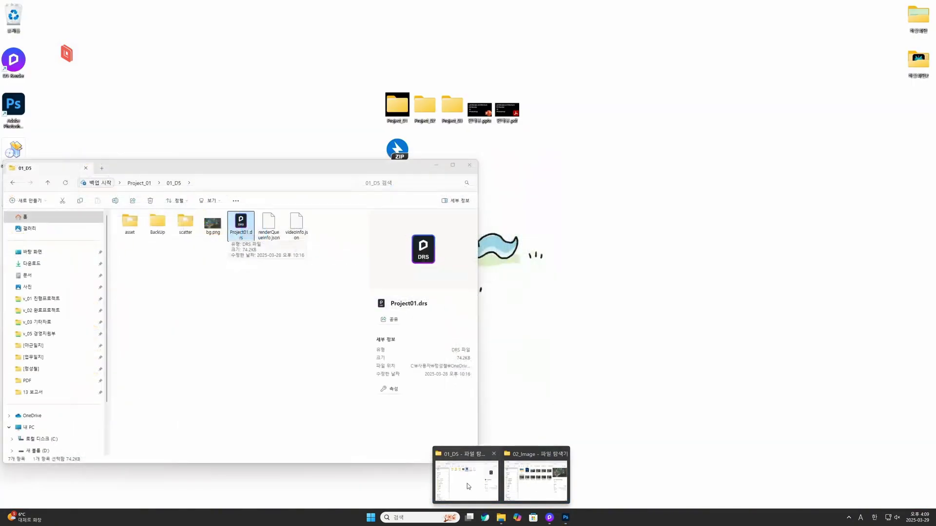
left_click(467, 482)
left_click_drag(204, 166, 327, 172)
left_click(155, 258)
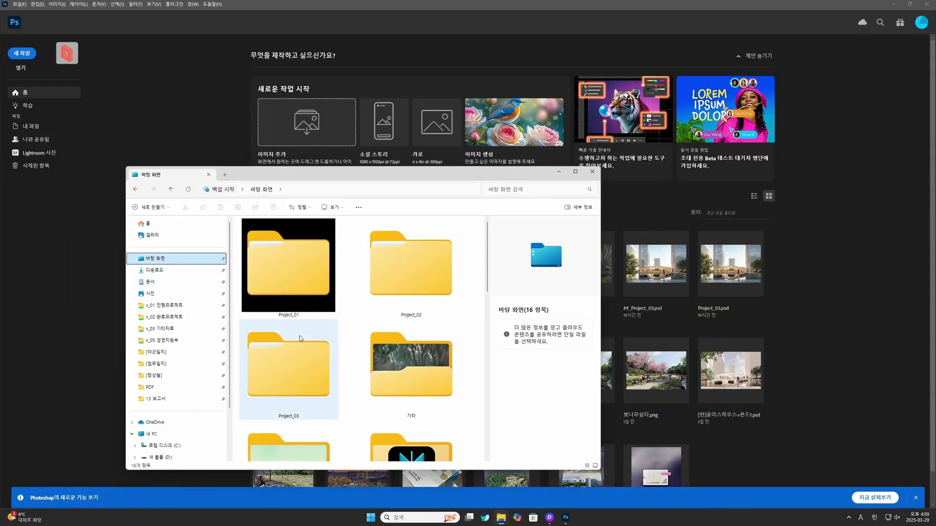
scroll(314, 350, "down", 4)
double_click(303, 404)
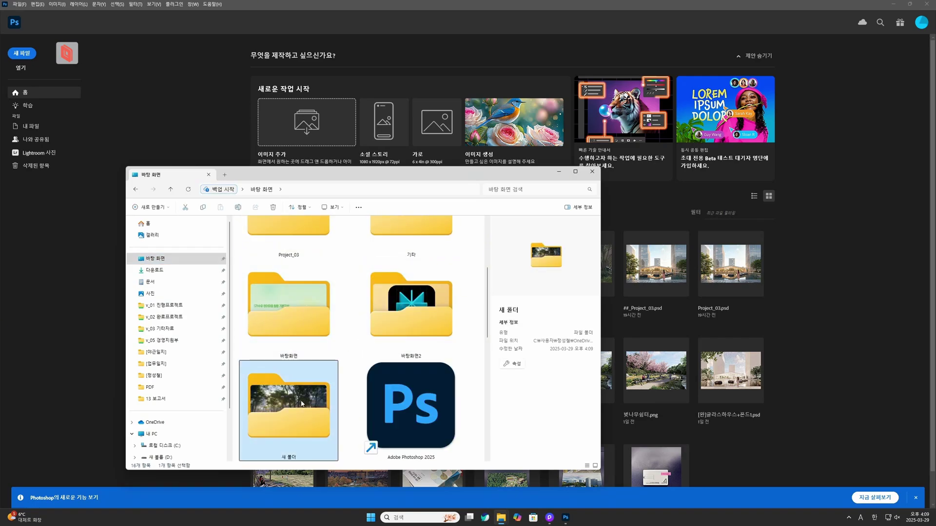
left_click_drag(257, 242, 421, 169)
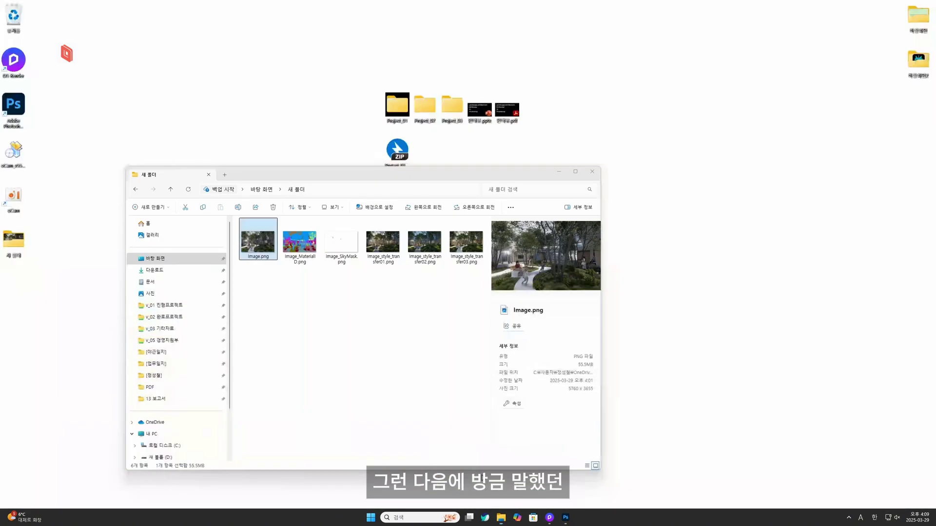
- Place Image_MaterialID.png and Image_SkyMask.png from the folder as layers above the render
left_click(500, 468)
left_click_drag(299, 242, 627, 319)
key("Return")
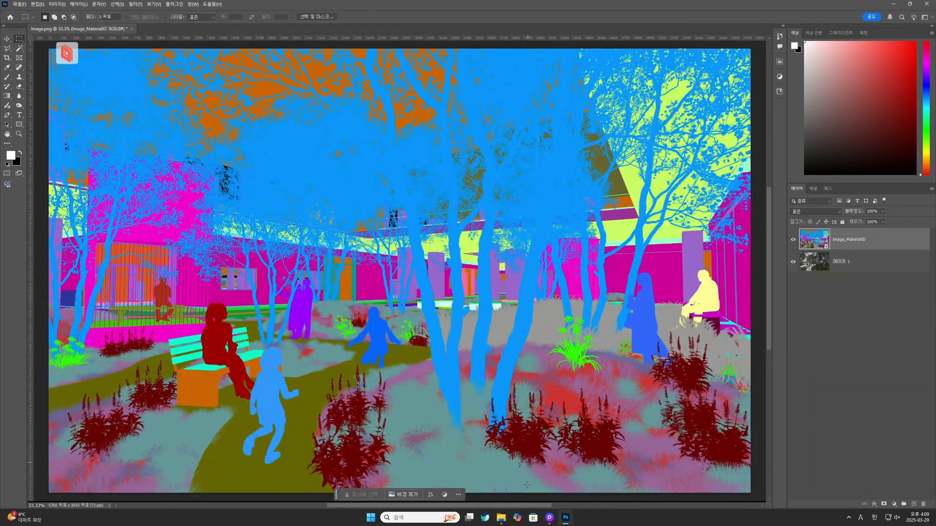
mouse_move(501, 518)
left_click(536, 468)
left_click_drag(341, 242, 347, 233)
key("Return")
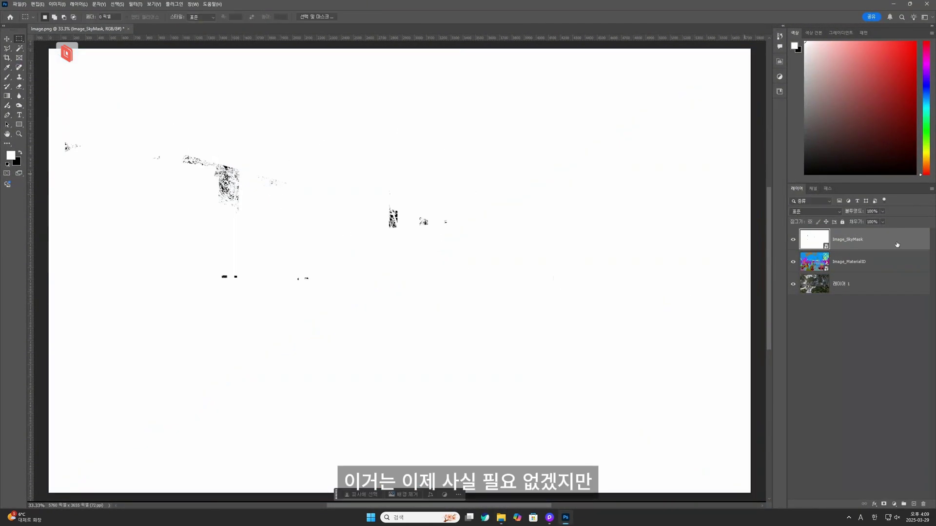
- Hide every layer except the base render and convert the render layer to a smart object
left_click(793, 284, "alt")
right_click(846, 289)
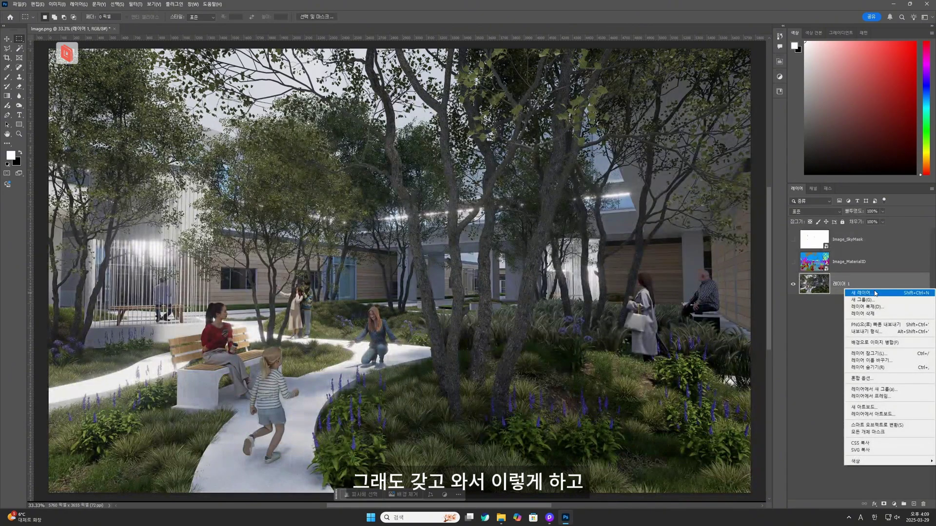
left_click(874, 287)
right_click(892, 294)
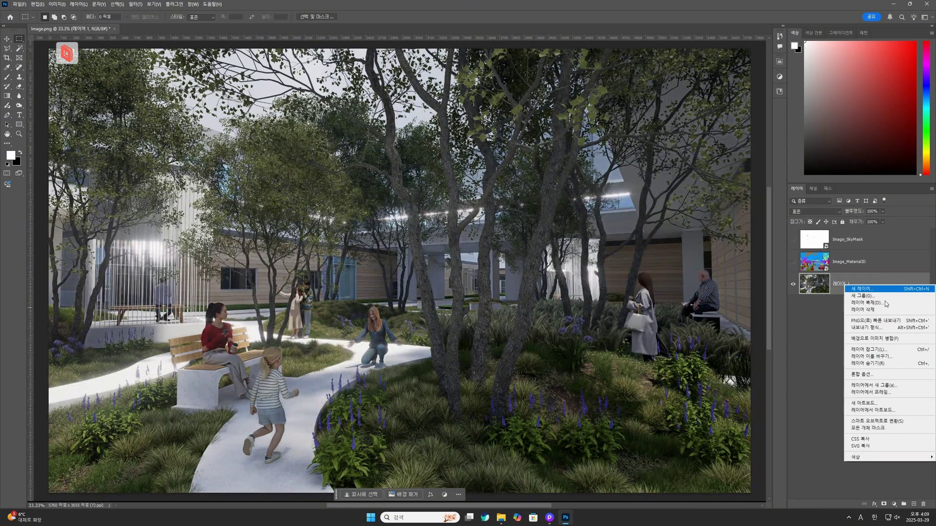
left_click(888, 421)
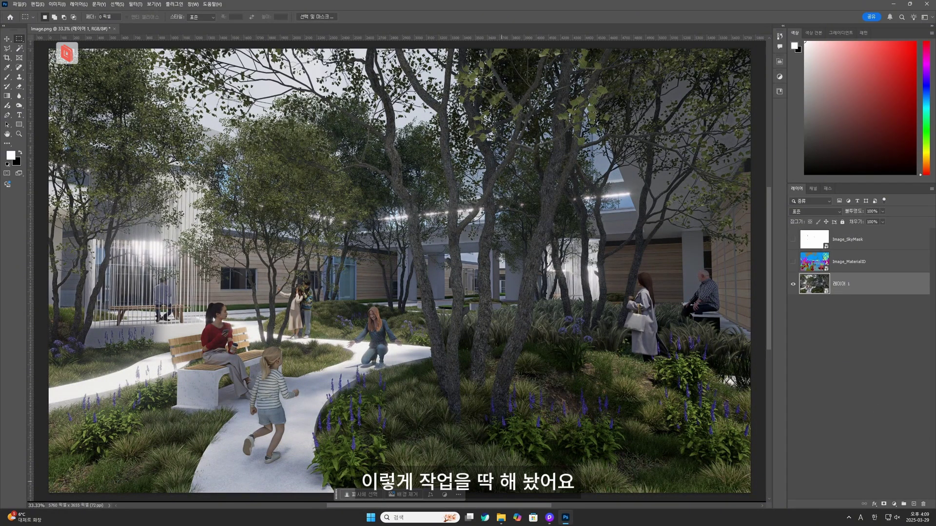
- Place Image_style_transfer01, 02 and 03 from the 새 폴더 folder as layers directly above the base render
left_click(500, 518)
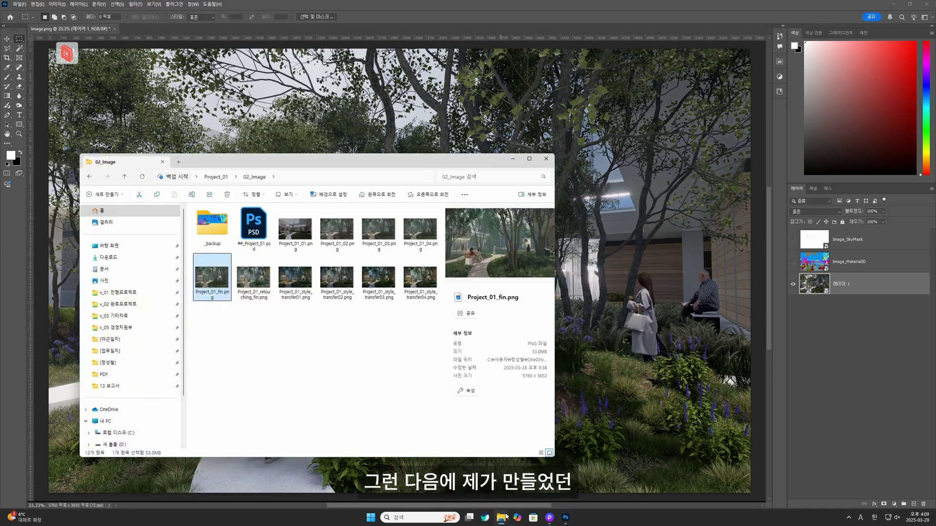
mouse_move(505, 516)
left_click(543, 476)
left_click(383, 242)
left_click(469, 258, "shift")
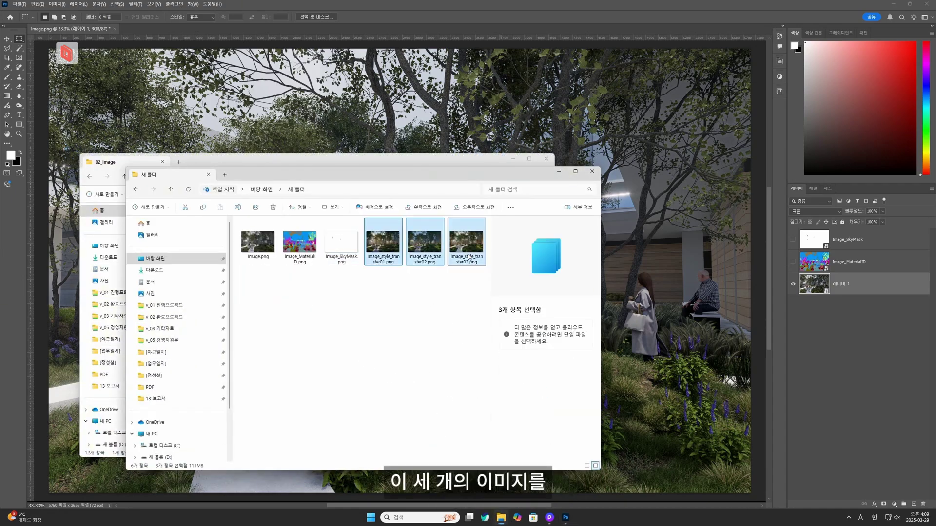
left_click_drag(620, 266, 622, 273)
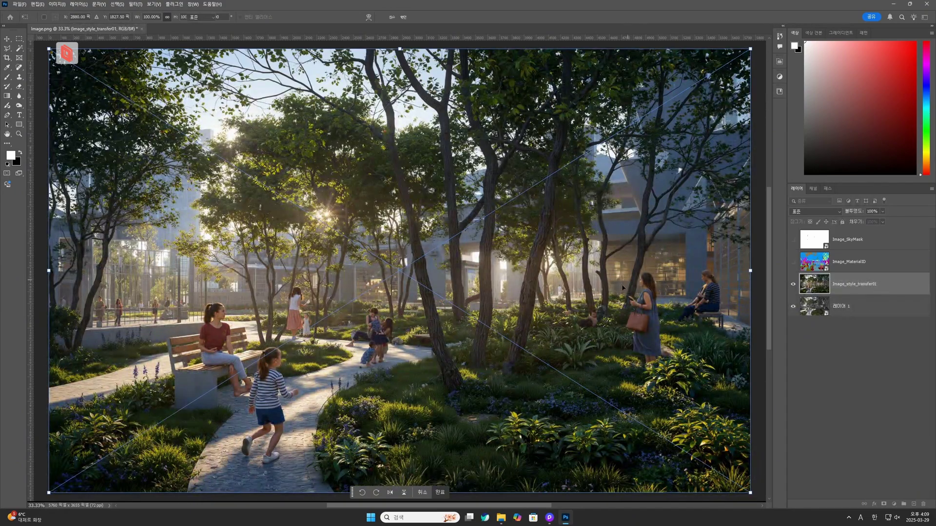
key("Return")
key("Return")
key("Return")
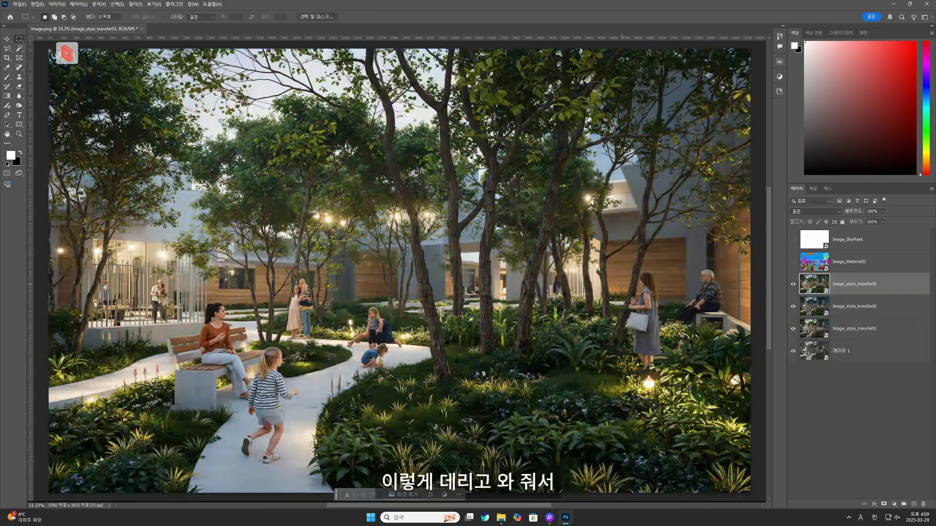
- Select the Image_style_transfer01 layer and hide the Image_style_transfer02 and Image_style_transfer03 layers above it
left_click(858, 328)
left_click(793, 306)
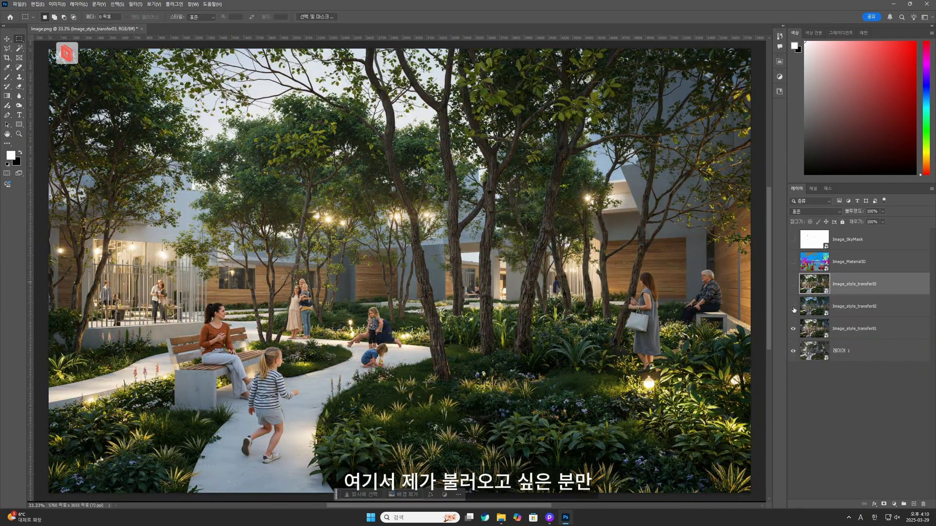
left_click(793, 284)
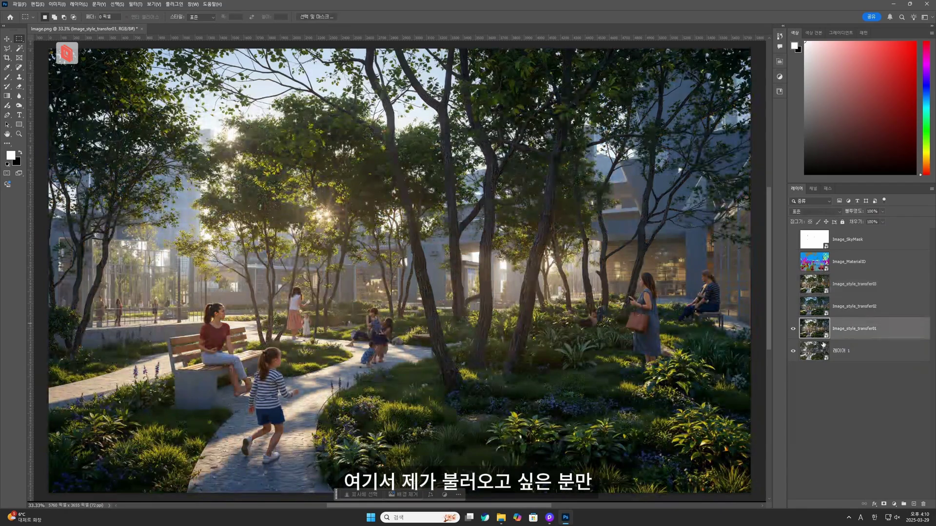
- Compare the three style-transfer variations by showing them one at a time over the base render, finishing with only Image_style_transfer01 shown
left_click(793, 330)
left_click(793, 306)
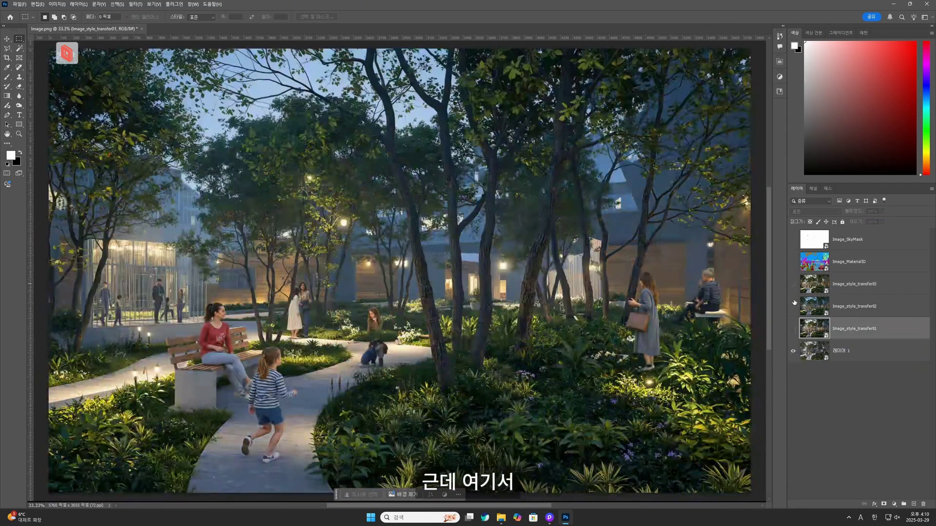
left_click(793, 306)
left_click(793, 306)
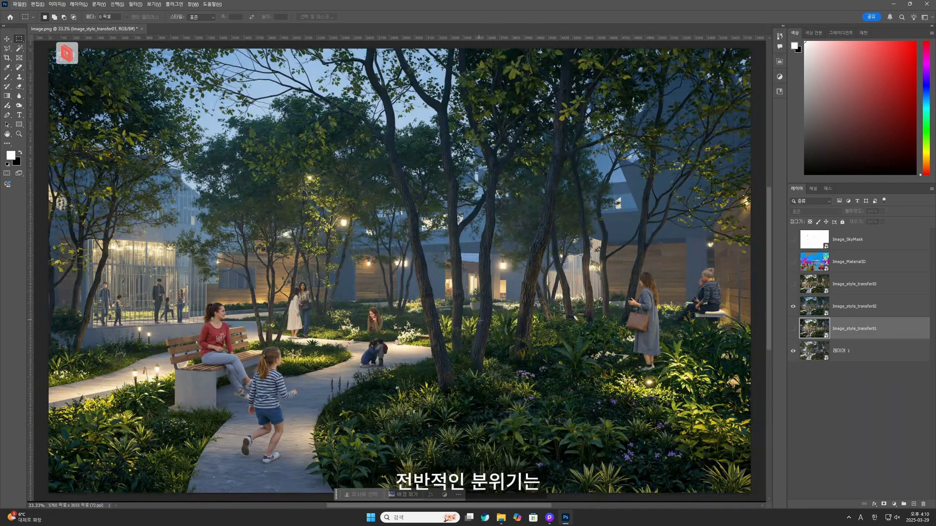
left_click(793, 306)
left_click(792, 284)
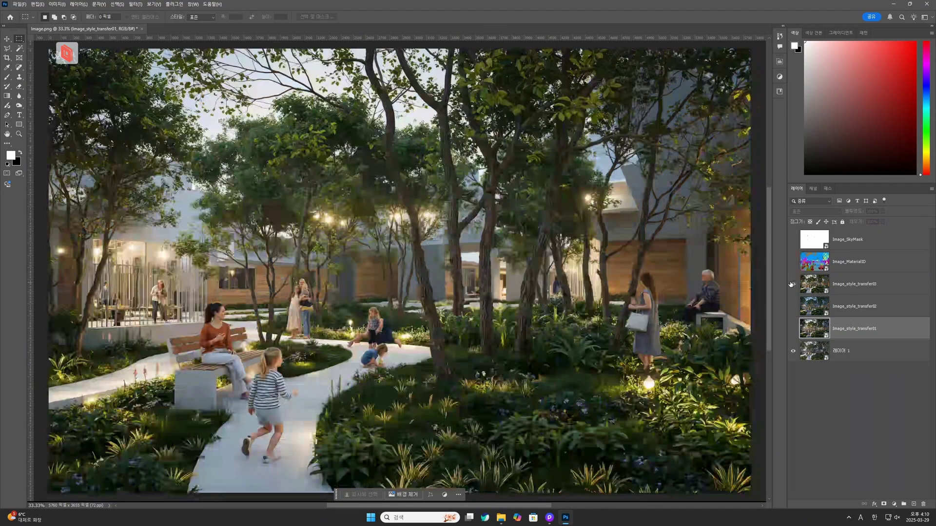
left_click(791, 284)
left_click(793, 306)
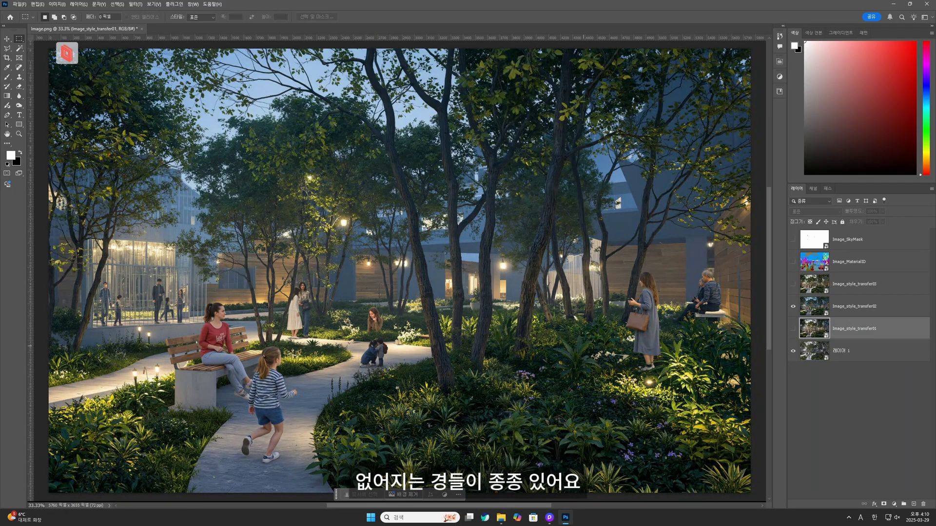
left_click(793, 327)
left_click(793, 306)
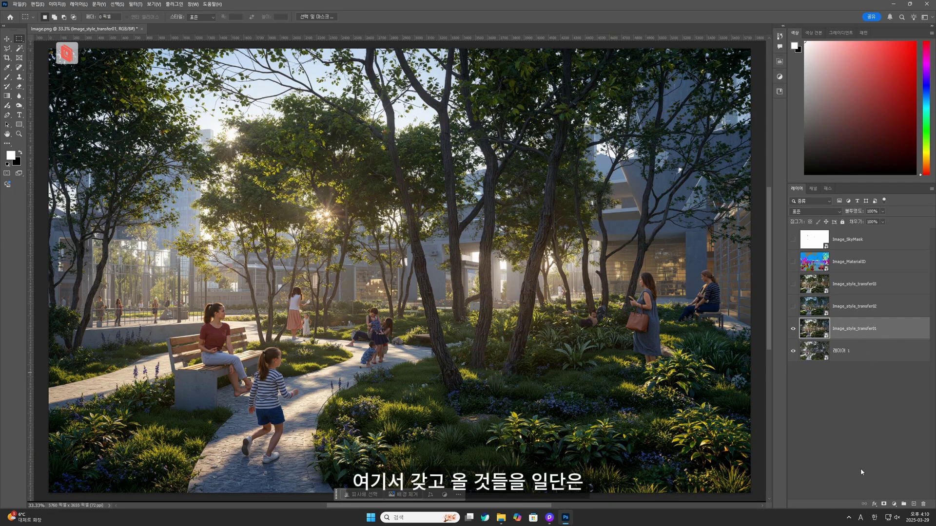
- Add a layer mask to Image_style_transfer01, fill it with black, and ready the Brush tool with white
left_click(883, 505)
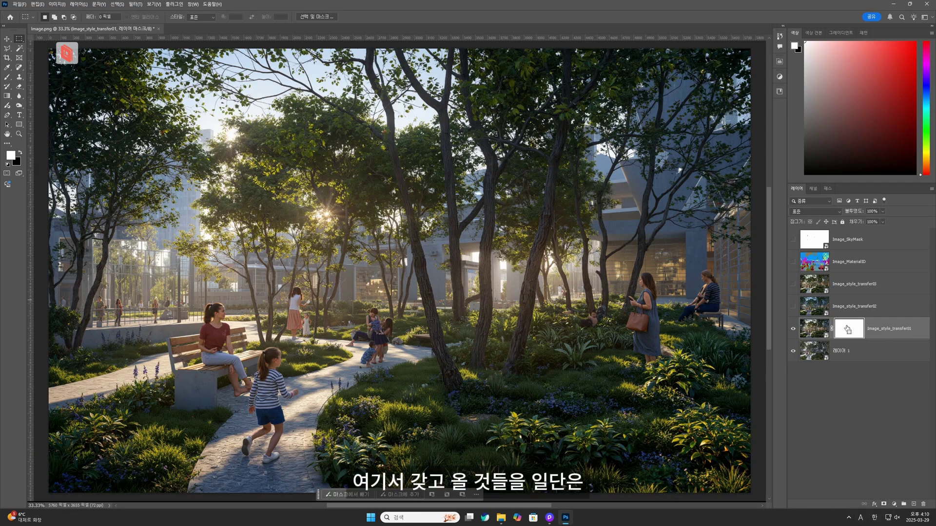
key("ctrl+a")
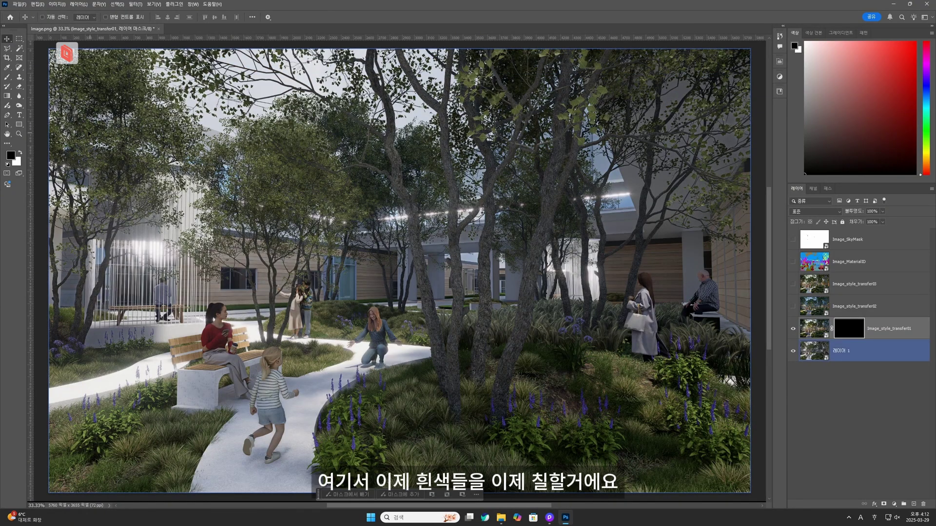
key("b")
key("x")
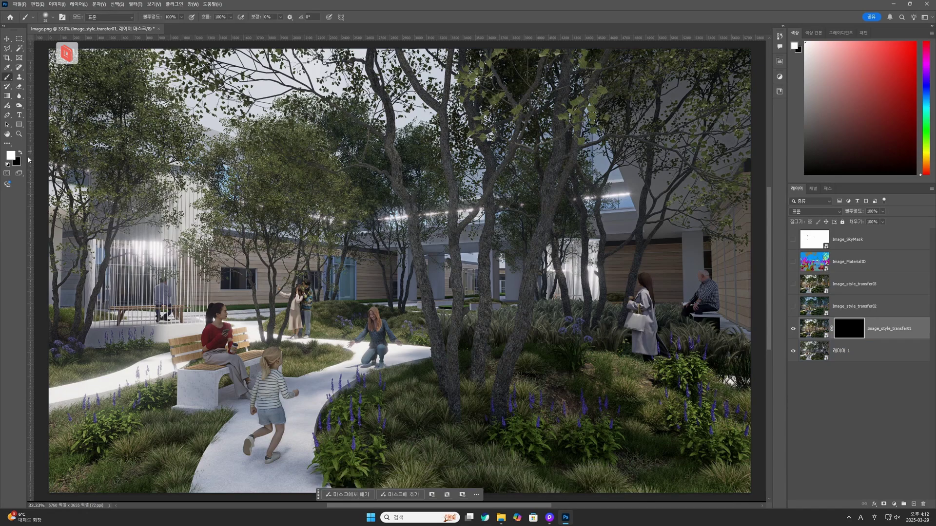
- Enlarge the brush, try painting the mask white around the kneeling woman on the path, and undo the stroke
key("bracketright")
key("bracketright")
key("bracketright")
key("bracketright")
key("bracketright")
key("bracketright")
key("bracketright")
key("bracketright")
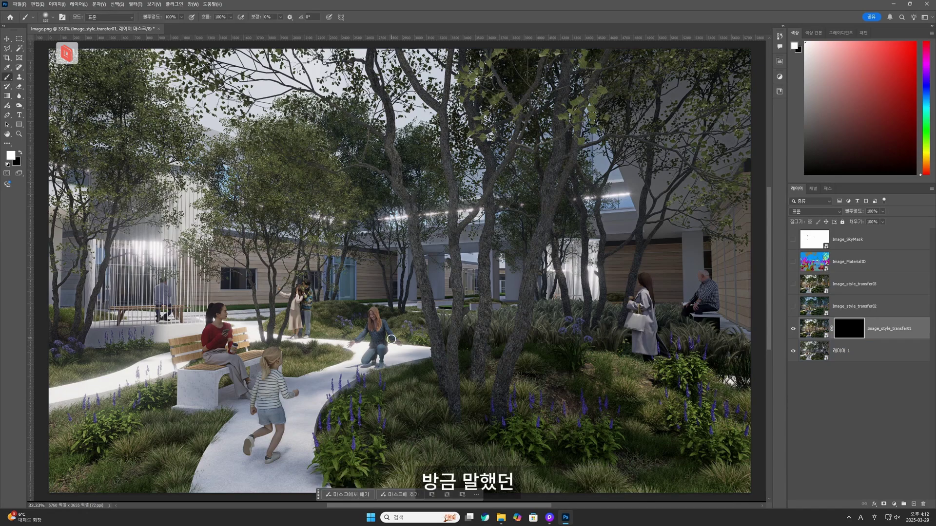
mouse_move(373, 326)
left_mouse_down()
mouse_move(395, 324)
mouse_move(331, 360)
left_mouse_up()
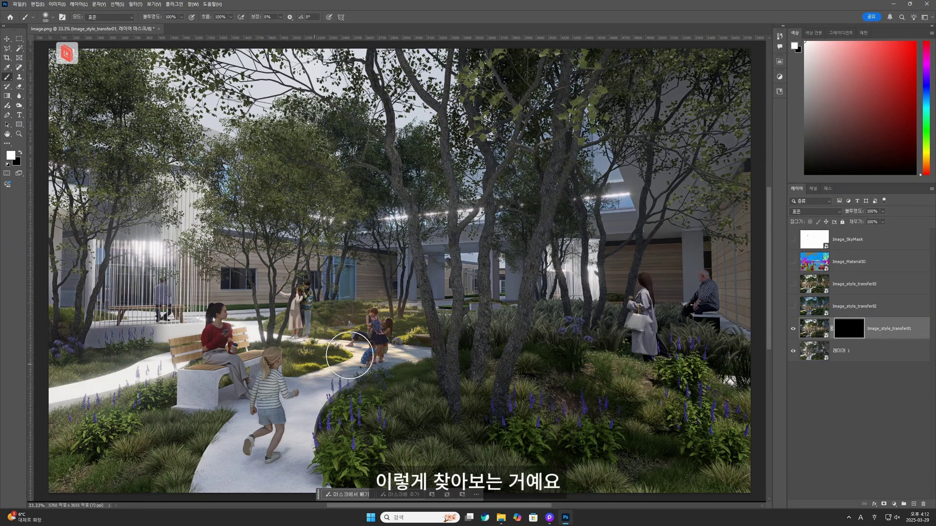
key("ctrl+z")
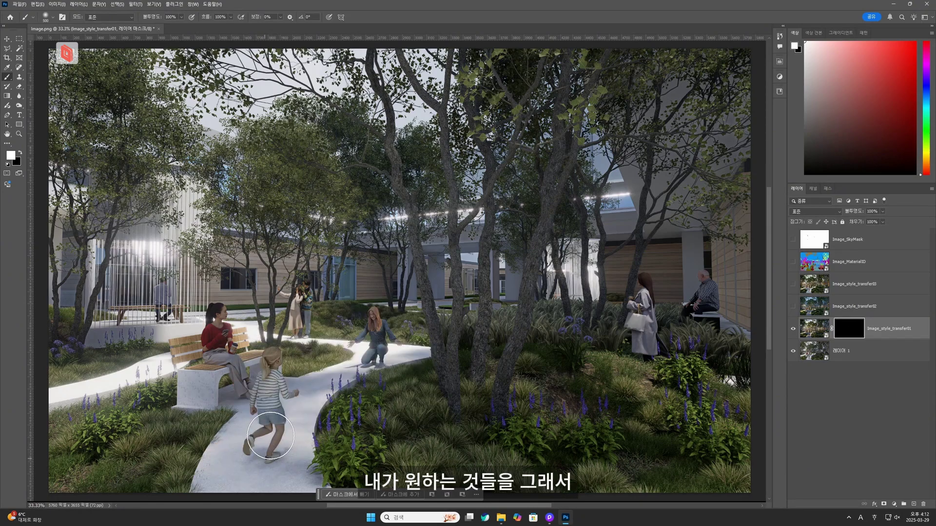
- Paint the mask white over the seated woman, bench and left planting, and paint the wall and slatted facade behind them black
mouse_move(214, 366)
left_mouse_down()
mouse_move(205, 373)
mouse_move(146, 346)
mouse_move(72, 385)
mouse_move(127, 414)
mouse_move(83, 463)
mouse_move(181, 429)
mouse_move(208, 402)
mouse_move(160, 390)
mouse_move(156, 413)
mouse_move(78, 476)
mouse_move(153, 464)
mouse_move(117, 440)
mouse_move(132, 371)
mouse_move(168, 348)
mouse_move(81, 310)
mouse_move(145, 353)
mouse_move(167, 338)
mouse_move(167, 316)
left_mouse_up()
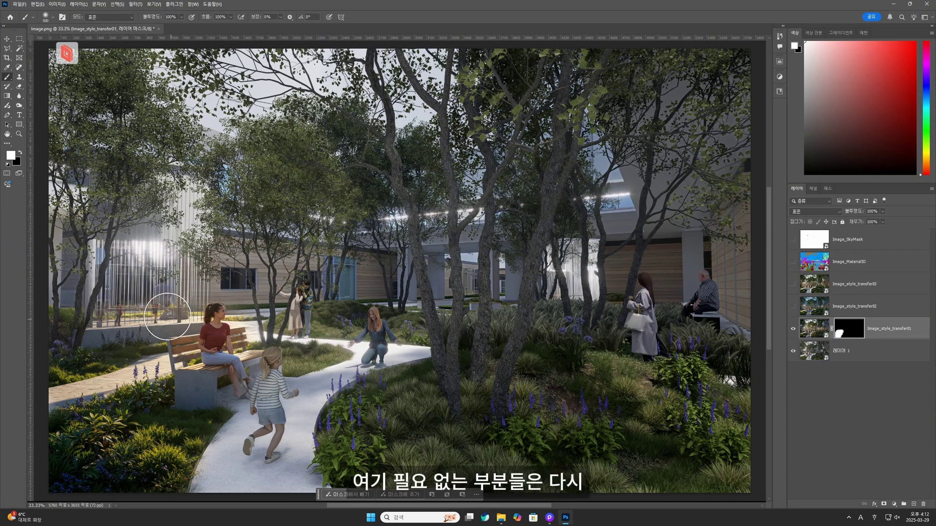
key("x")
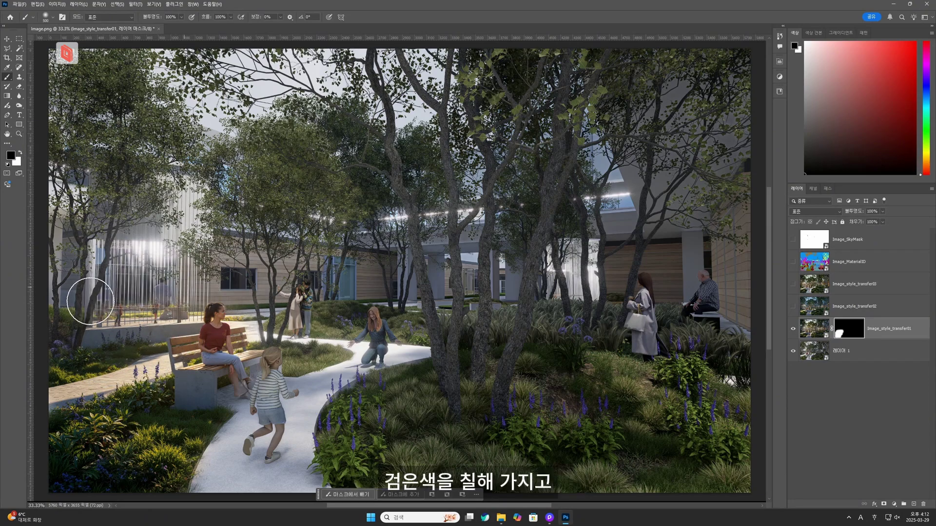
mouse_move(90, 301)
left_mouse_down()
mouse_move(190, 309)
mouse_move(127, 317)
left_mouse_up()
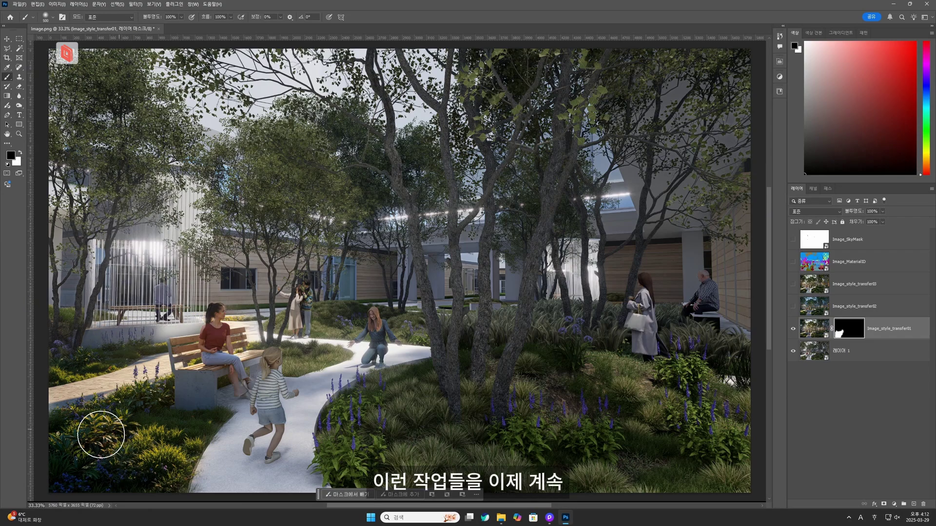
- Reveal the foreground planting along the bottom of the image on the Image_style_transfer01 mask and reduce the brush size
mouse_move(94, 434)
left_mouse_down()
mouse_move(94, 464)
mouse_move(145, 450)
mouse_move(71, 447)
mouse_move(100, 428)
mouse_move(372, 443)
mouse_move(490, 480)
mouse_move(587, 437)
mouse_move(625, 458)
mouse_move(560, 417)
mouse_move(635, 443)
mouse_move(717, 497)
mouse_move(706, 484)
mouse_move(660, 493)
left_mouse_up()
left_click(20, 152)
key("bracketleft")
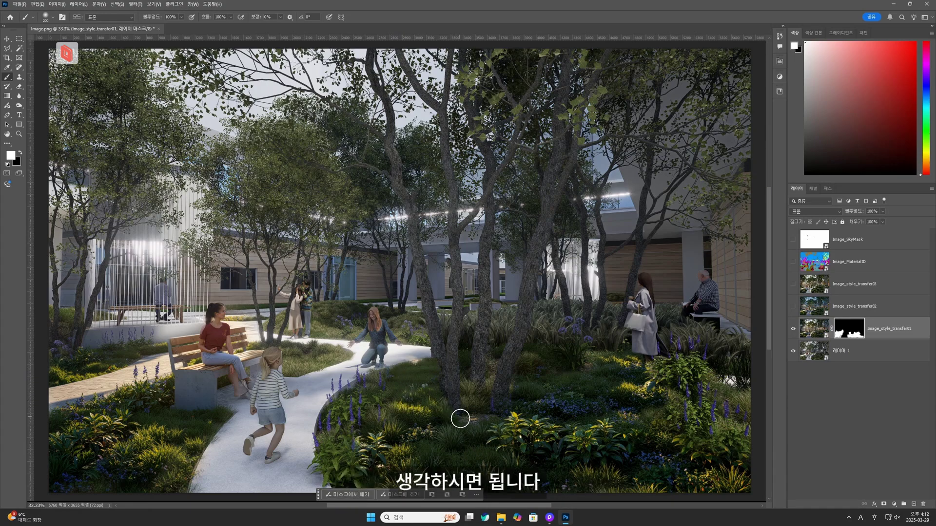
left_click(20, 153)
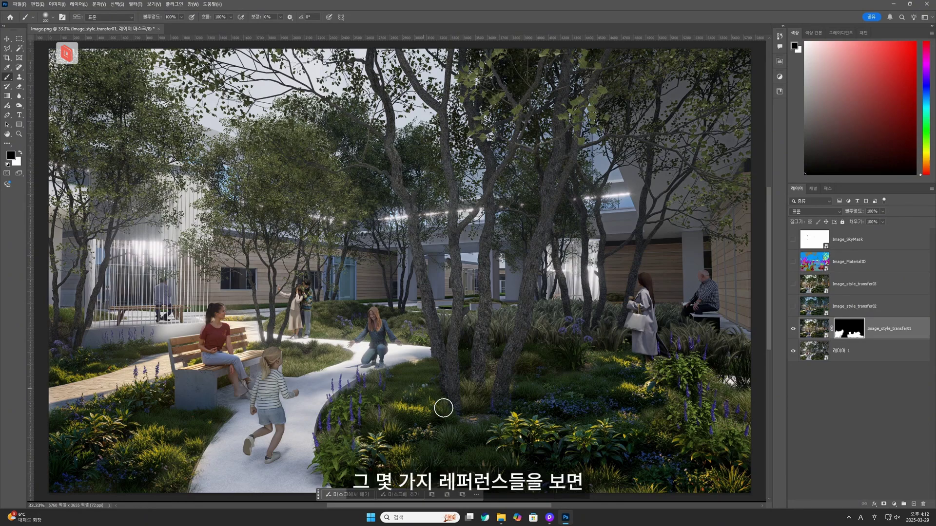
- Examine the planted mound in Image_style_transfer02 and 03, hide both layers, and return to the Image_style_transfer01 mask
left_click(792, 307)
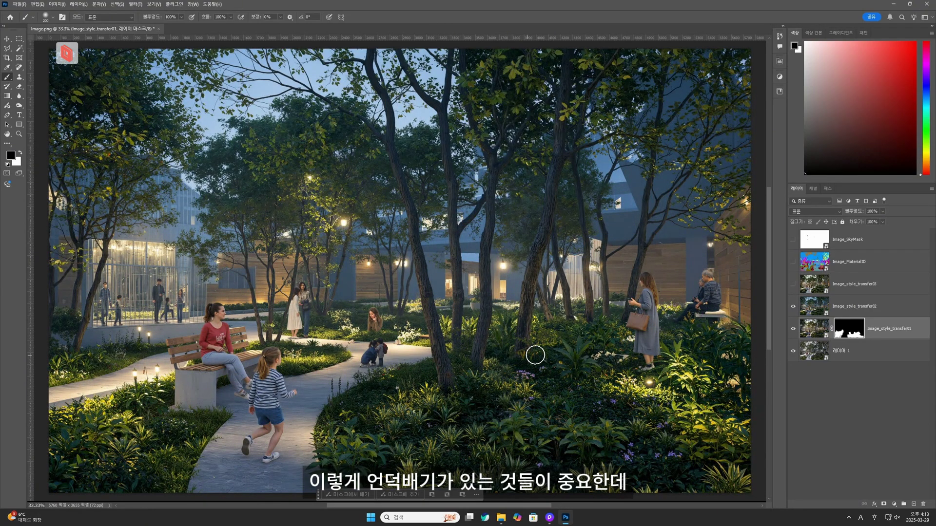
left_click(792, 284)
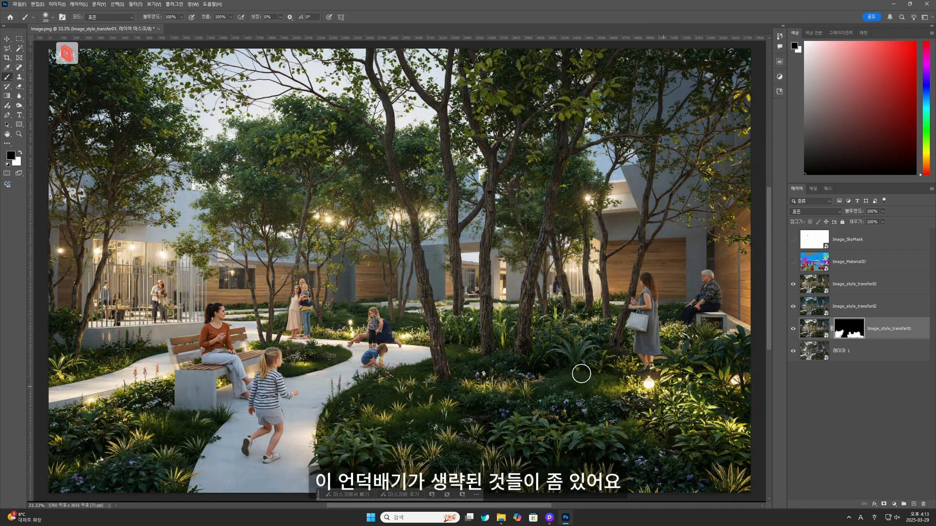
left_click(801, 291)
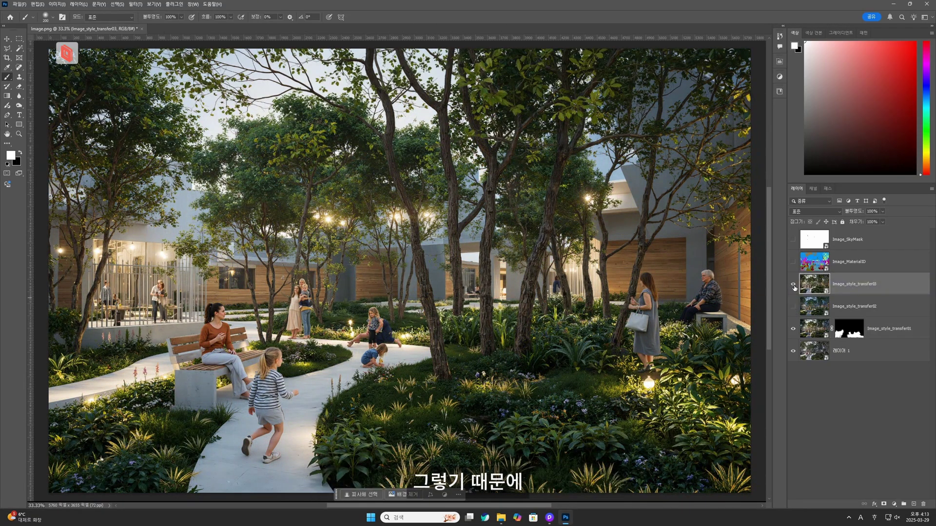
left_click_drag(793, 286, 793, 307)
left_click(810, 329)
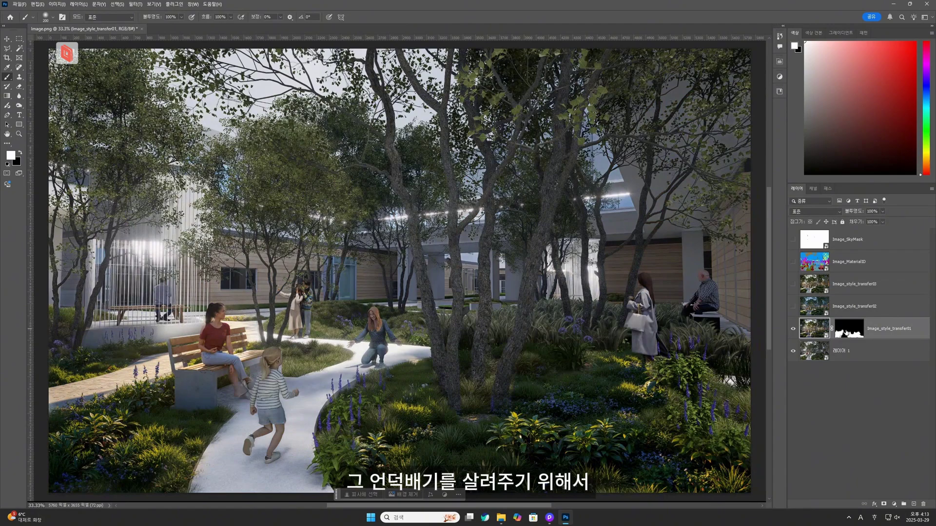
left_click(849, 328)
key("x")
- Toggle the masked Image_style_transfer01 layer and the base render to compare the blended planting with the original
left_click(792, 329)
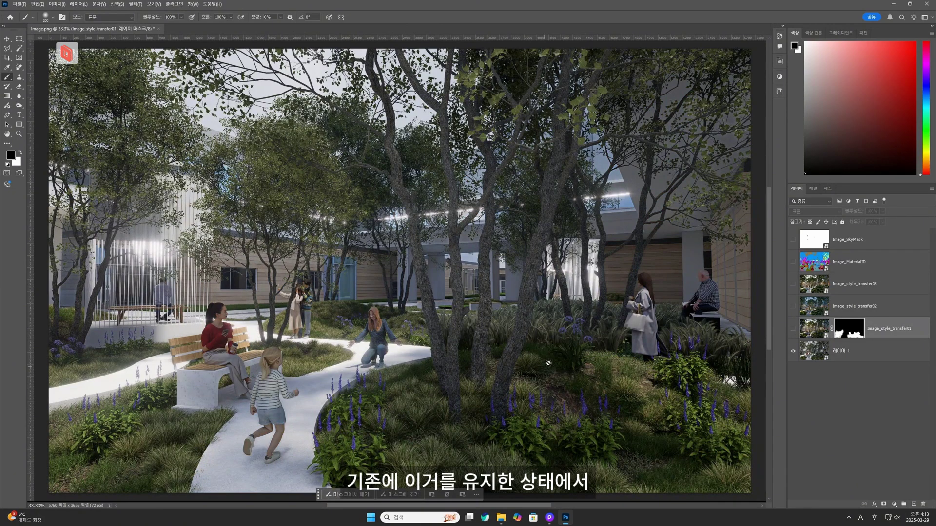
left_click(792, 329)
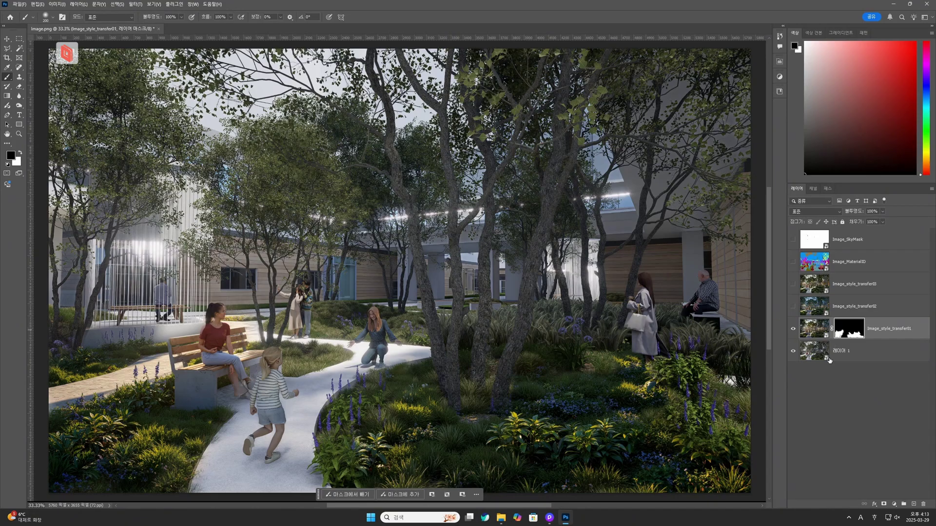
left_click(791, 330)
left_click(792, 330)
left_click(793, 350)
left_click(792, 351)
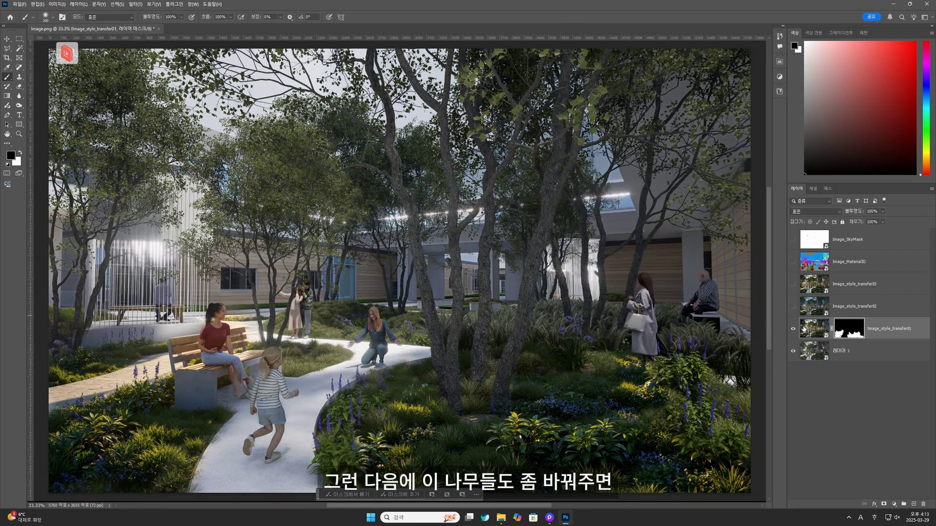
- Temporarily disable the Image_style_transfer01 mask, compare the trees across the three variations, and re-enable the mask
right_click(848, 330)
left_click(858, 335)
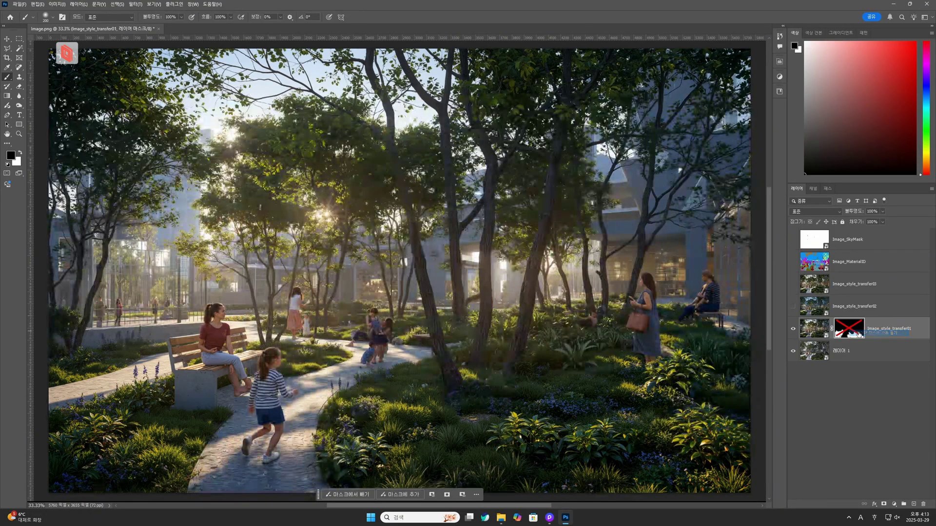
left_click(792, 306)
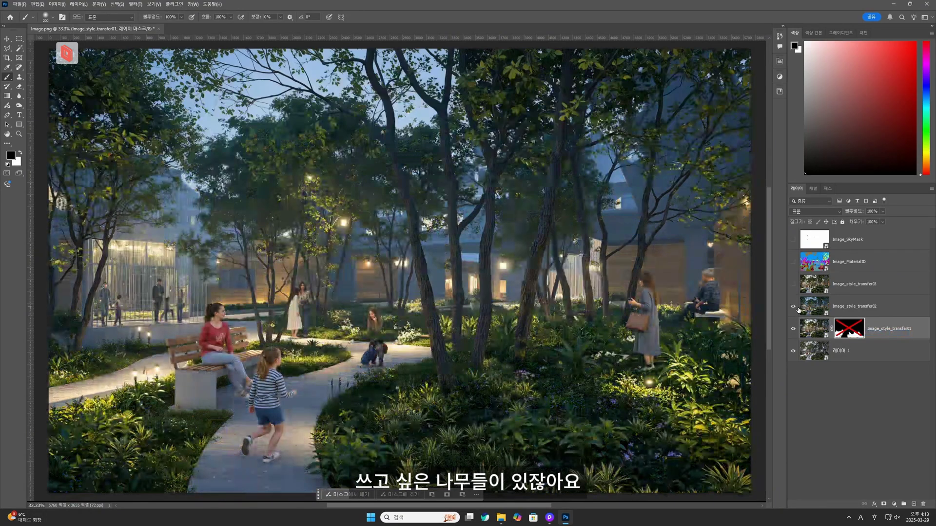
left_click(793, 284)
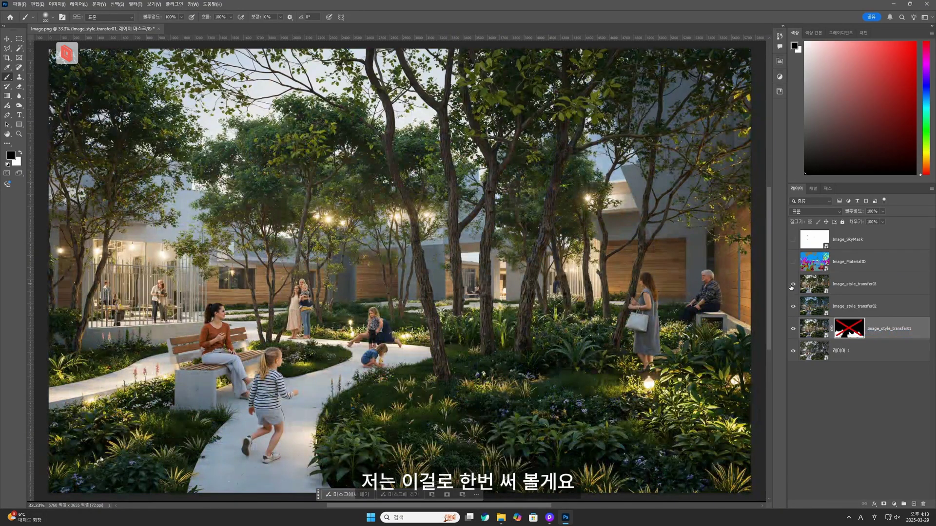
left_click(844, 292)
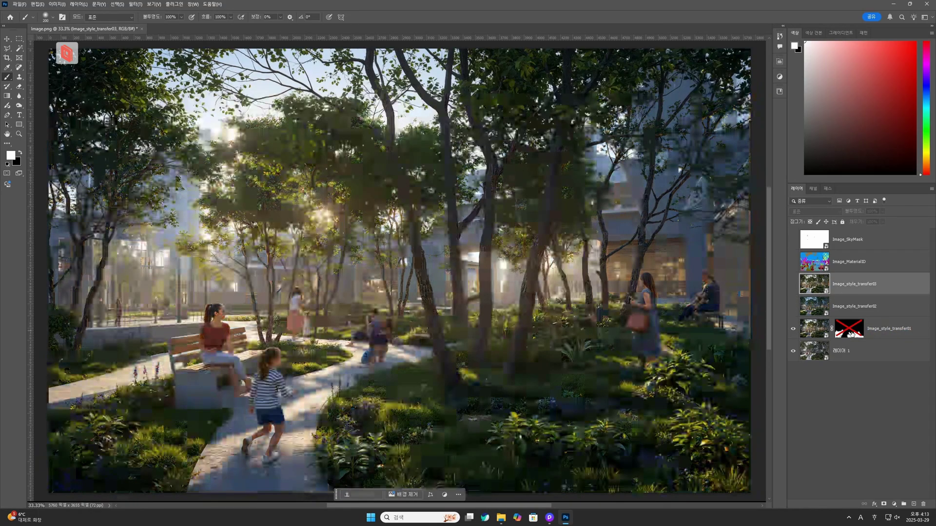
right_click(848, 329)
left_click(868, 341)
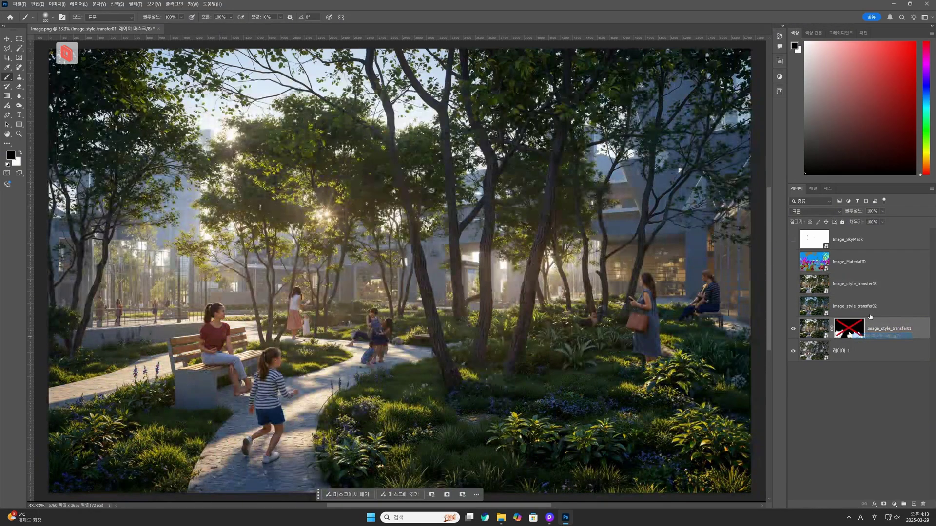
right_click(848, 333)
key("Escape")
- Show the Image_style_transfer03 layer, add a layer mask to it and fill the mask with black
left_click(854, 291)
left_click(792, 284)
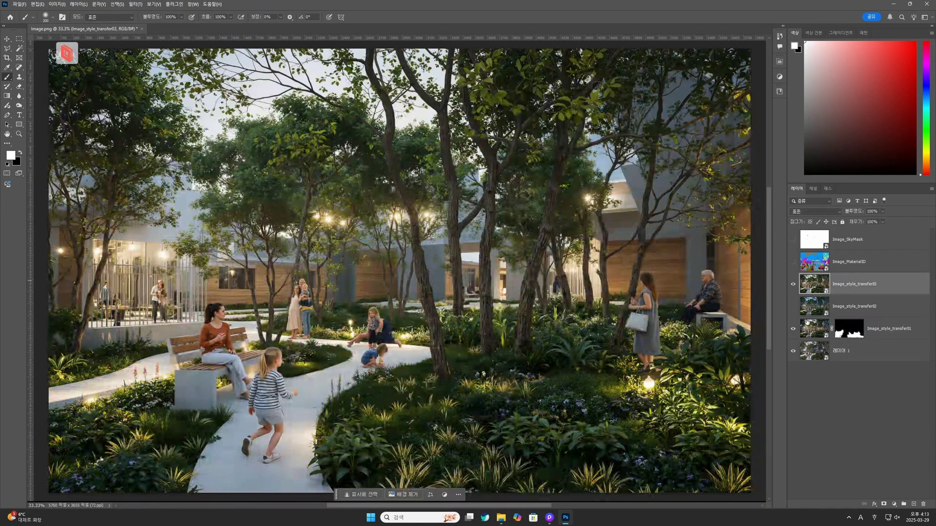
left_click(883, 504)
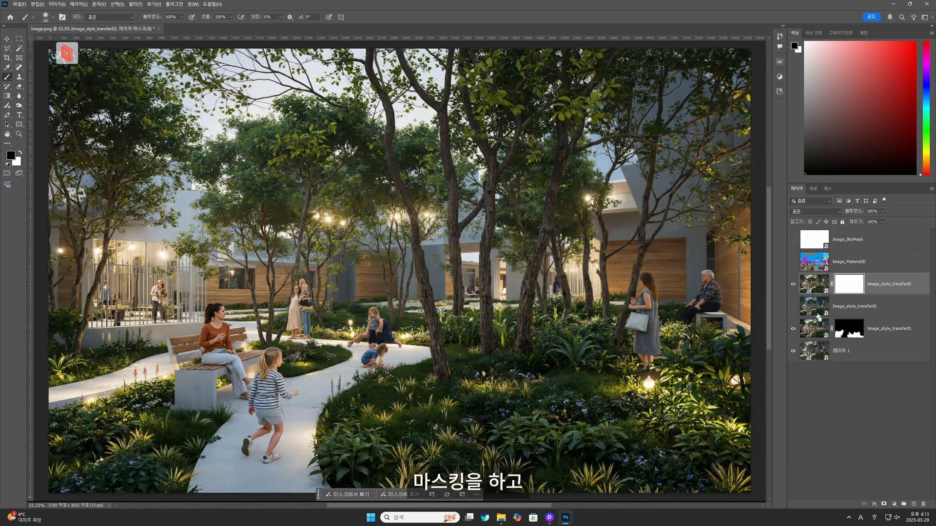
key("alt+BackSpace")
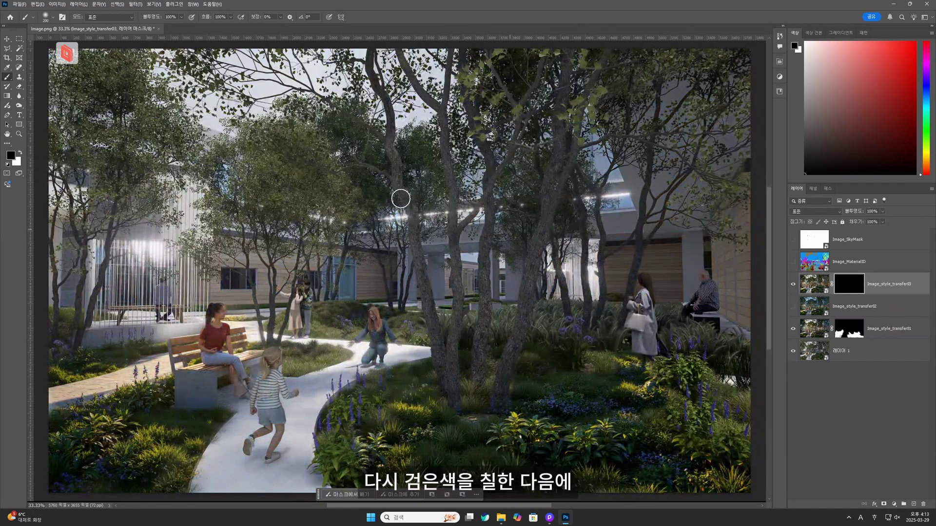
- Enlarge the brush and paint white on the Image_style_transfer03 mask to reveal its version of the far-left tree
key("bracketright")
key("bracketright")
key("bracketright")
key("bracketright")
key("bracketright")
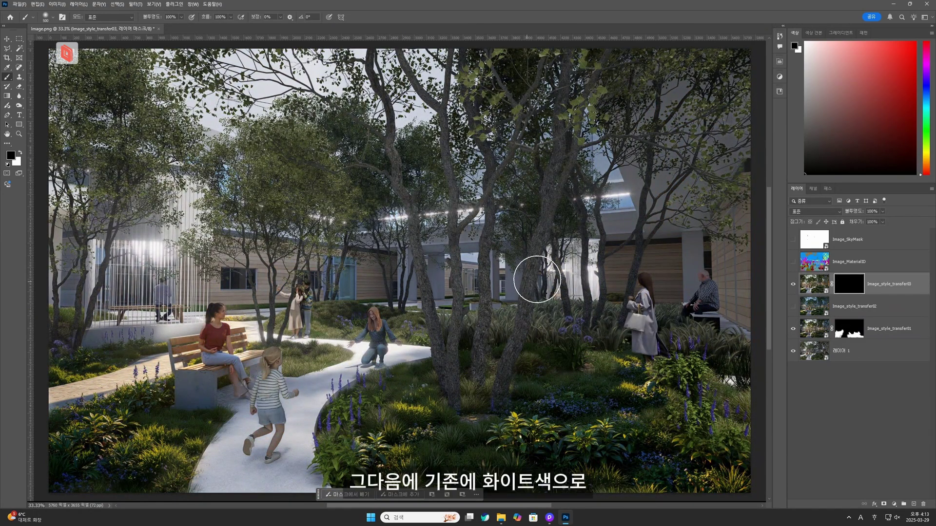
mouse_move(497, 441)
left_mouse_down()
mouse_move(439, 204)
mouse_move(504, 84)
left_mouse_up()
key("ctrl+z")
mouse_move(68, 351)
left_mouse_down()
mouse_move(107, 90)
mouse_move(156, 127)
mouse_move(80, 128)
mouse_move(95, 66)
left_mouse_up()
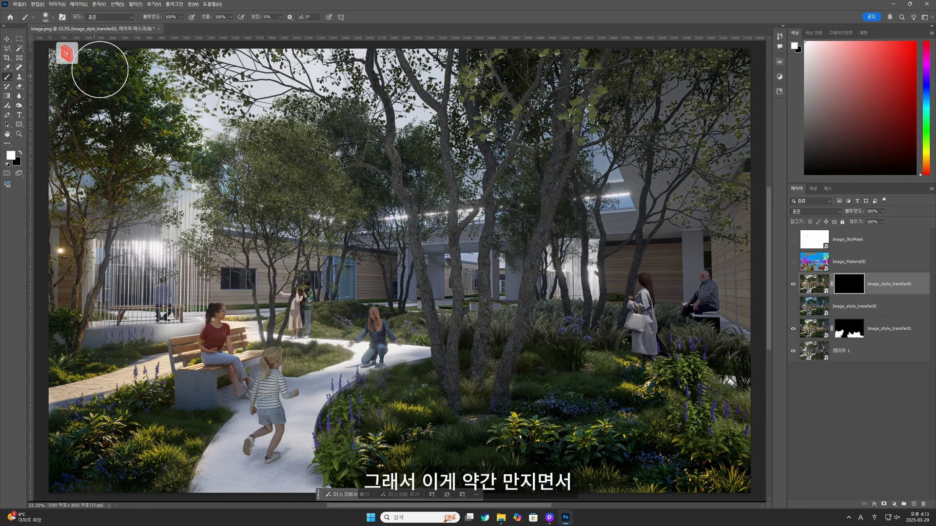
mouse_move(270, 122)
left_mouse_down()
mouse_move(263, 185)
mouse_move(390, 156)
mouse_move(272, 189)
mouse_move(242, 242)
mouse_move(219, 227)
mouse_move(282, 317)
mouse_move(307, 327)
left_mouse_up()
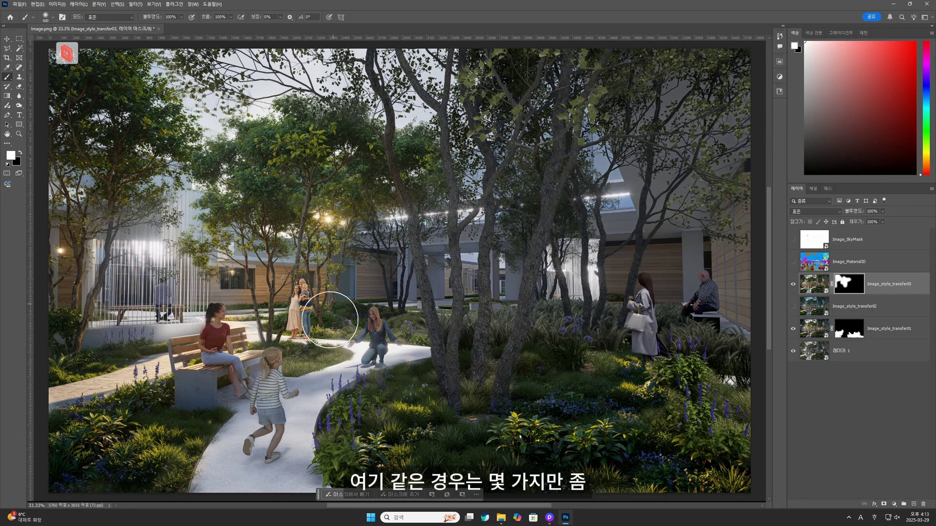
key("ctrl+z")
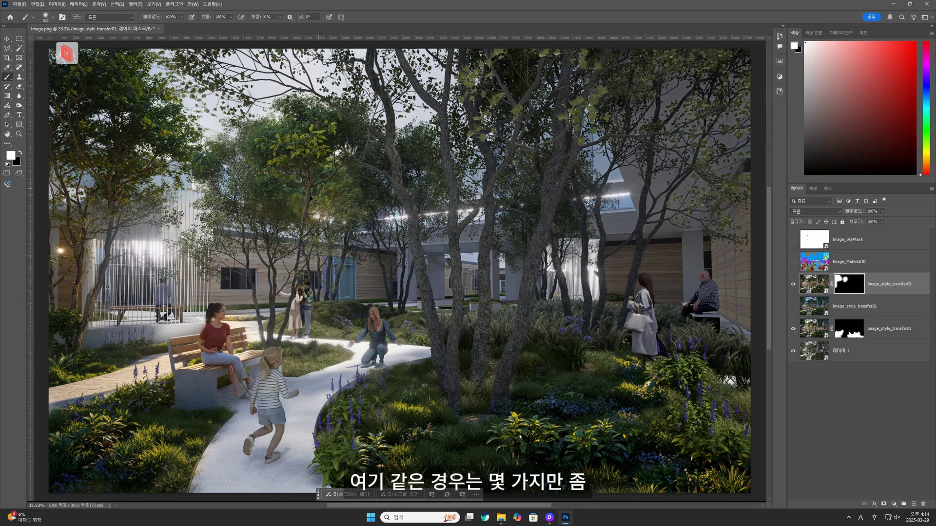
key("ctrl+z")
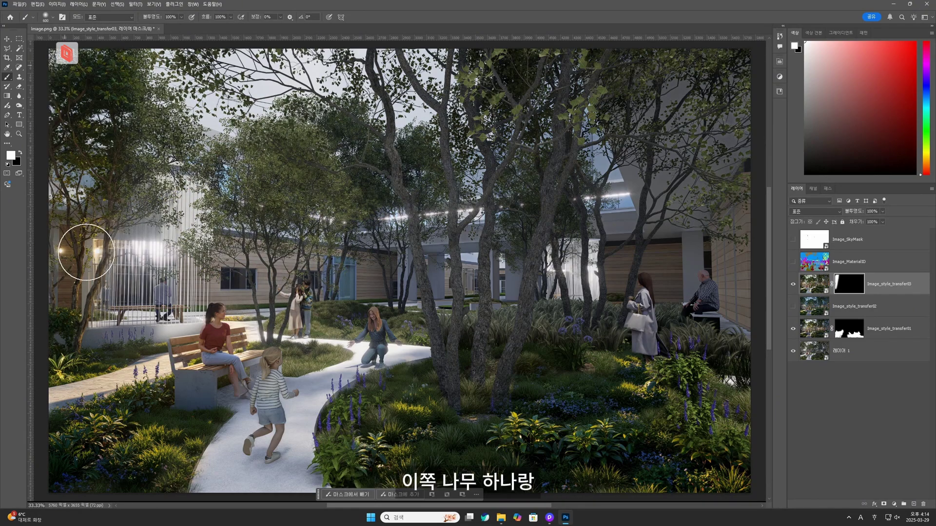
- Paint the Image_style_transfer03 mask white over the central trees, then black over the foliage between them and the slatted facade
mouse_move(458, 449)
left_mouse_down()
mouse_move(488, 199)
mouse_move(549, 21)
mouse_move(502, 42)
mouse_move(465, 131)
mouse_move(362, 167)
mouse_move(355, 180)
mouse_move(317, 148)
mouse_move(281, 171)
left_mouse_up()
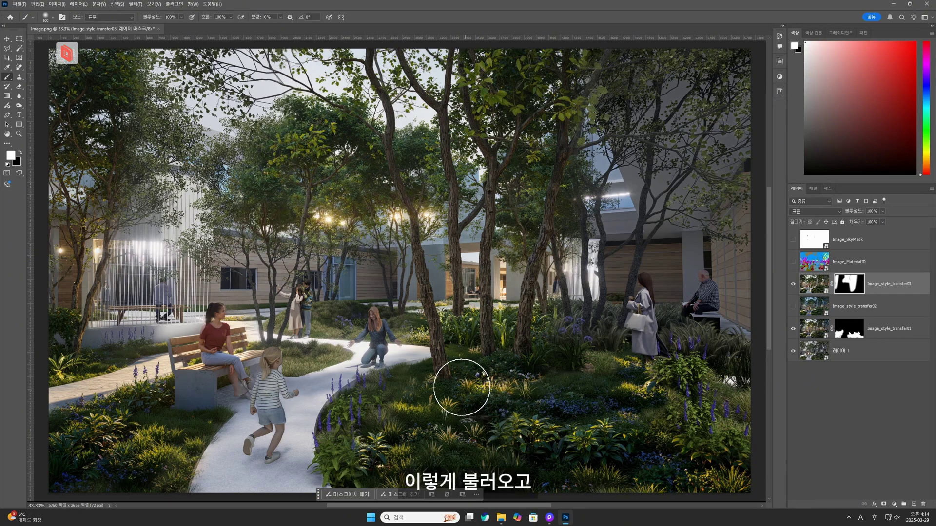
left_click(22, 152)
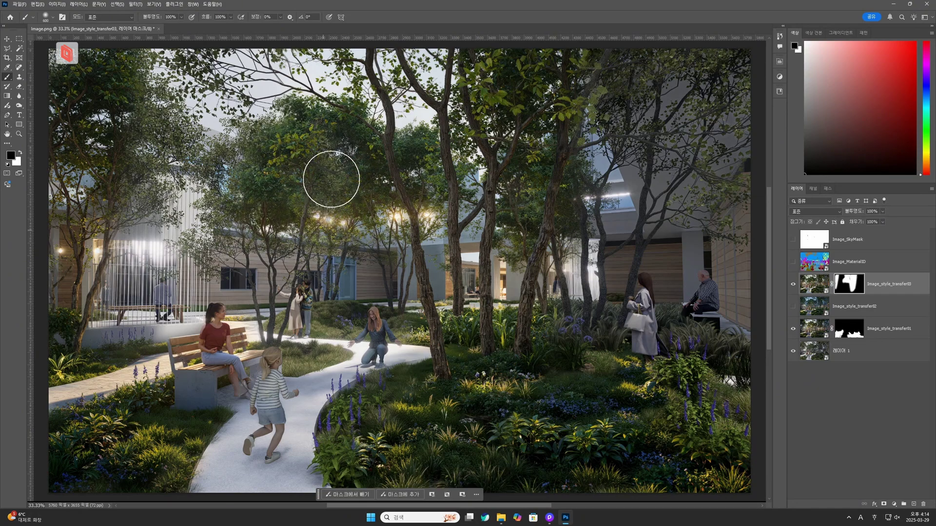
mouse_move(319, 168)
left_mouse_down()
mouse_move(363, 221)
mouse_move(382, 222)
left_mouse_up()
- Reduce the brush size for finer mask work around the central tree trunks
scroll(489, 368, "up", 3, "alt")
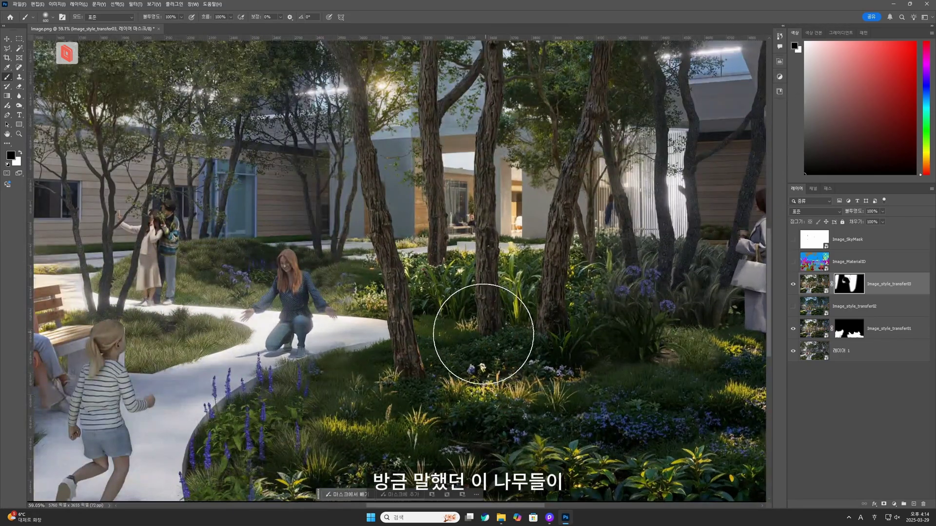
key("bracketleft")
key("bracketleft")
key("bracketleft")
key("bracketleft")
key("bracketleft")
key("bracketleft")
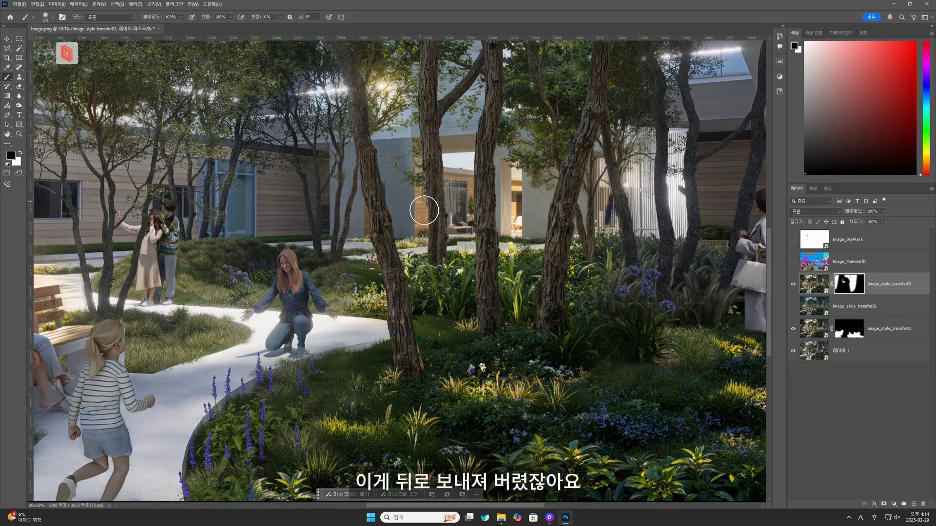
- Show the Image_MaterialID layer and select its blue tree areas with the Magic Wand
key("alt+bracketright")
key("ctrl+comma")
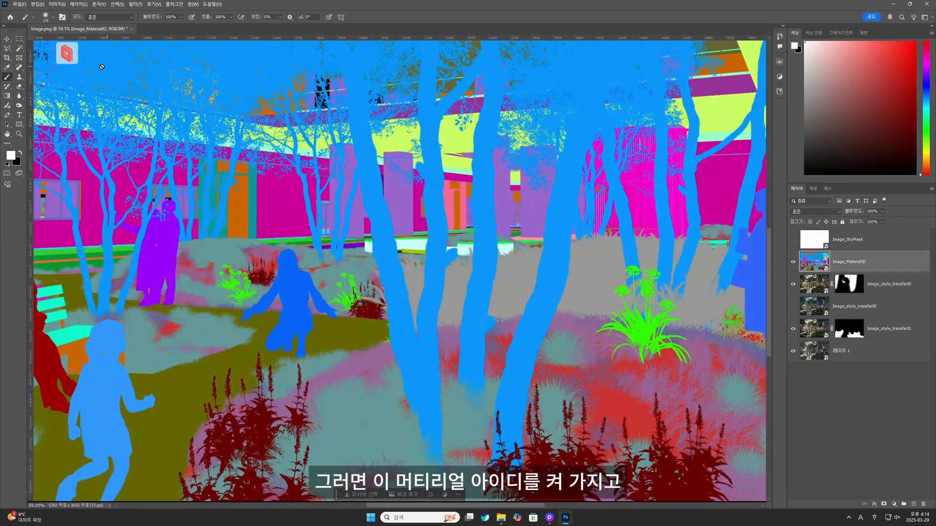
key("w")
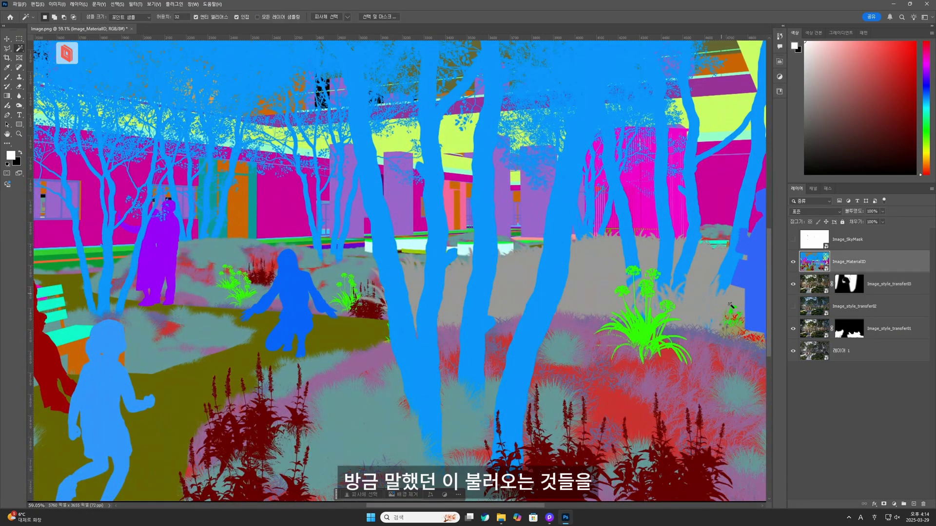
left_click(895, 352)
left_click(113, 72)
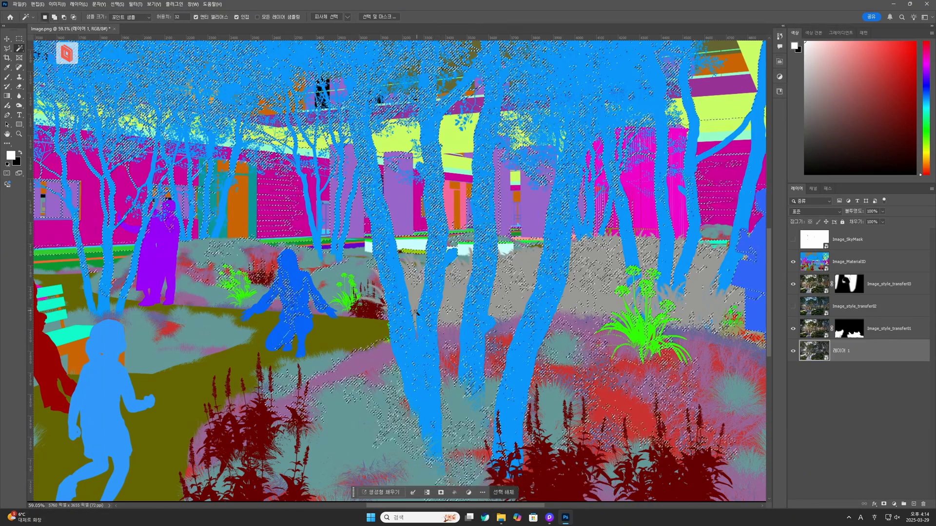
left_click(847, 261)
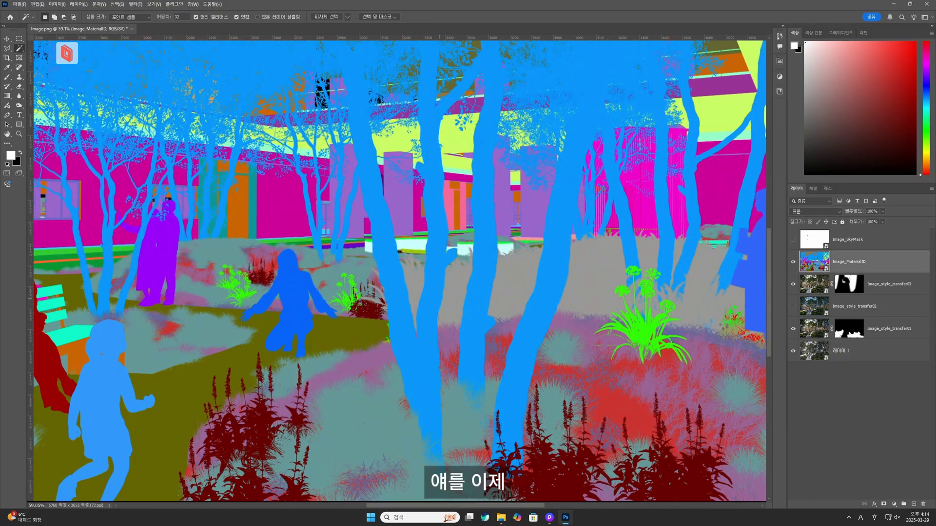
left_click(437, 420)
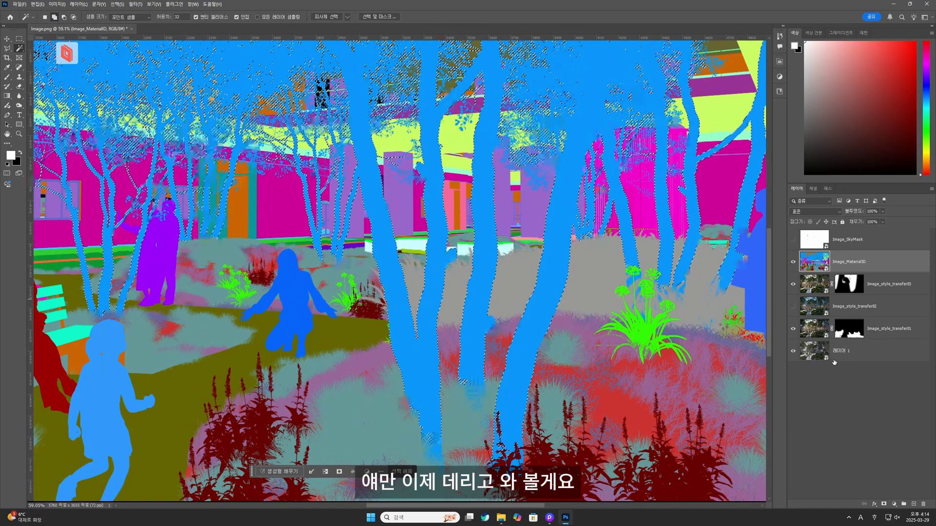
- Copy the selected trees from the base render layer to a new layer and hide Image_MaterialID
left_click(869, 357)
key("ctrl+j")
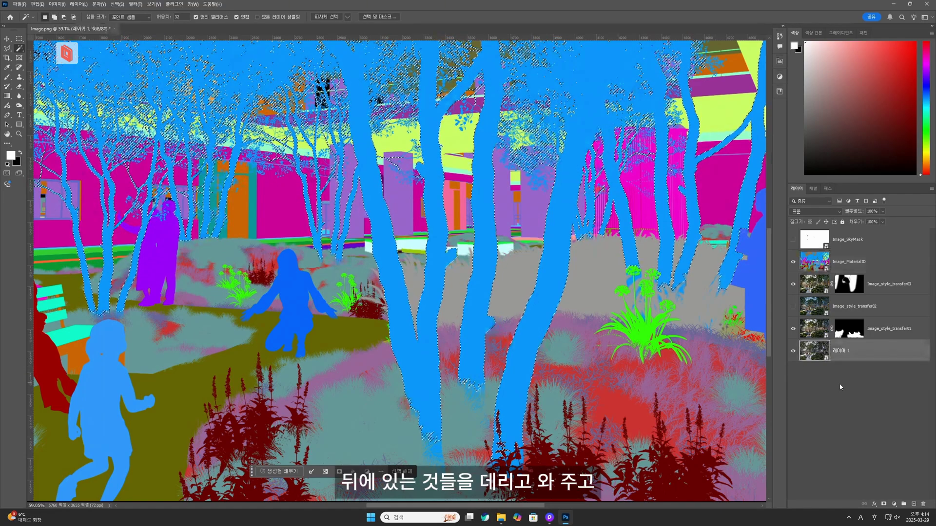
left_click(793, 262)
- Move the copied tree layer directly above Image_style_transfer03 and toggle its visibility to compare the trunks
left_click_drag(872, 353, 864, 322)
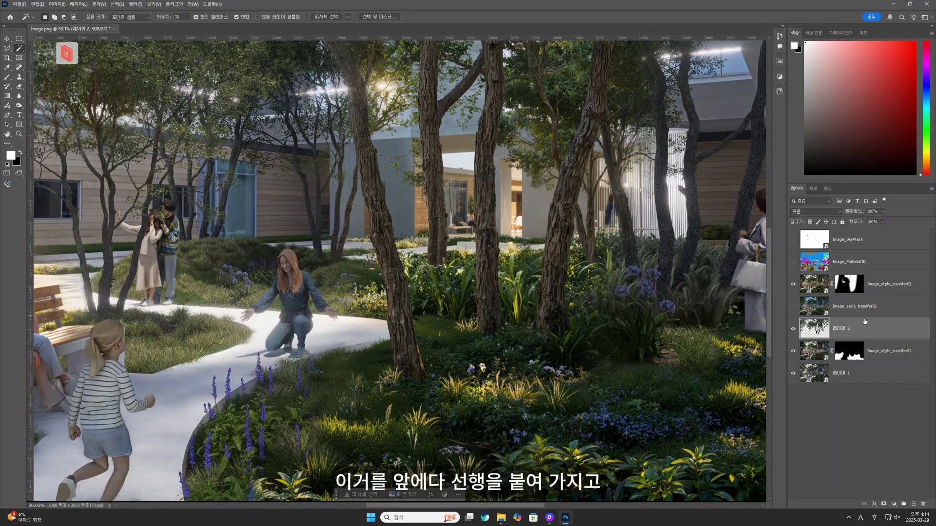
key("ctrl+minus")
key("ctrl+minus")
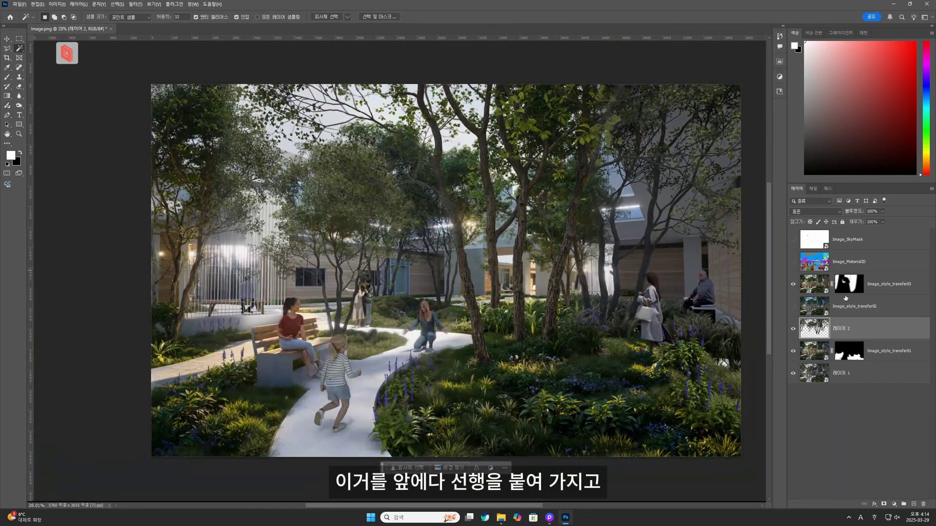
left_click_drag(871, 285, 870, 273)
scroll(819, 291, "up", 2, "alt")
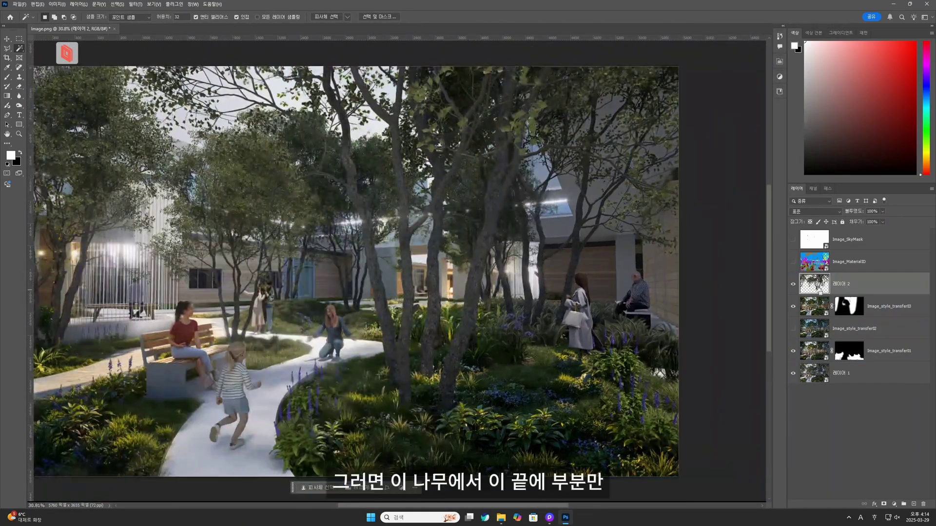
scroll(377, 355, "up", 2, "alt")
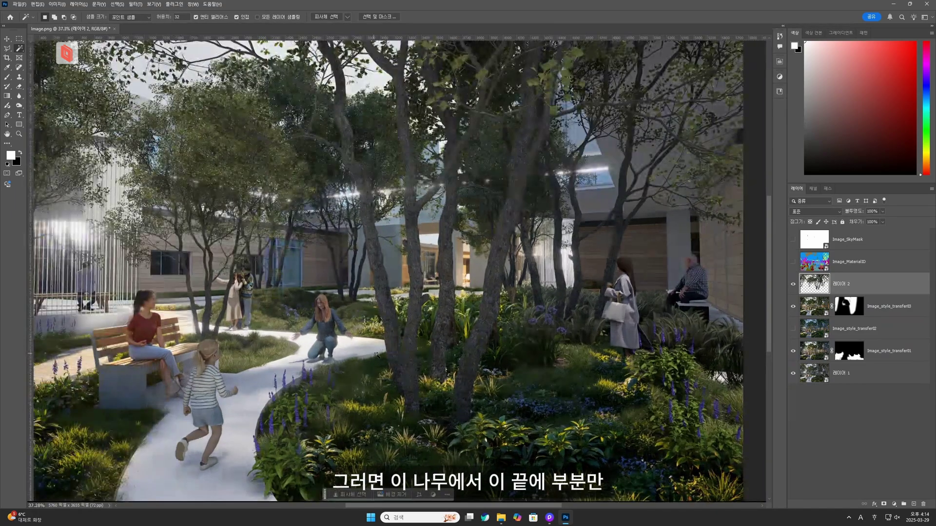
left_click(793, 284)
left_click(793, 284)
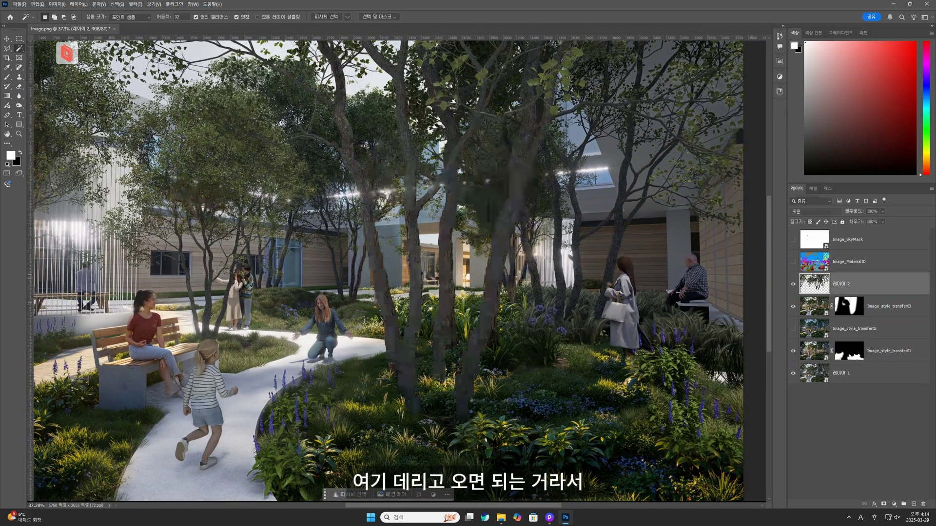
- Outline the lower parts of the central trunks with the Polygonal Lasso and mask the copied tree layer to that selection
left_click(8, 48)
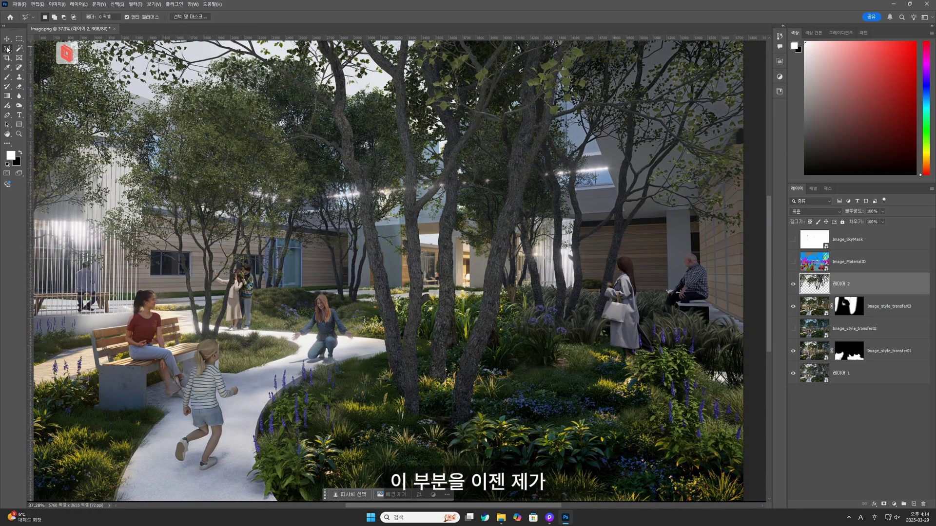
left_click(367, 385)
left_click(399, 427)
left_click(482, 437)
left_click(418, 323)
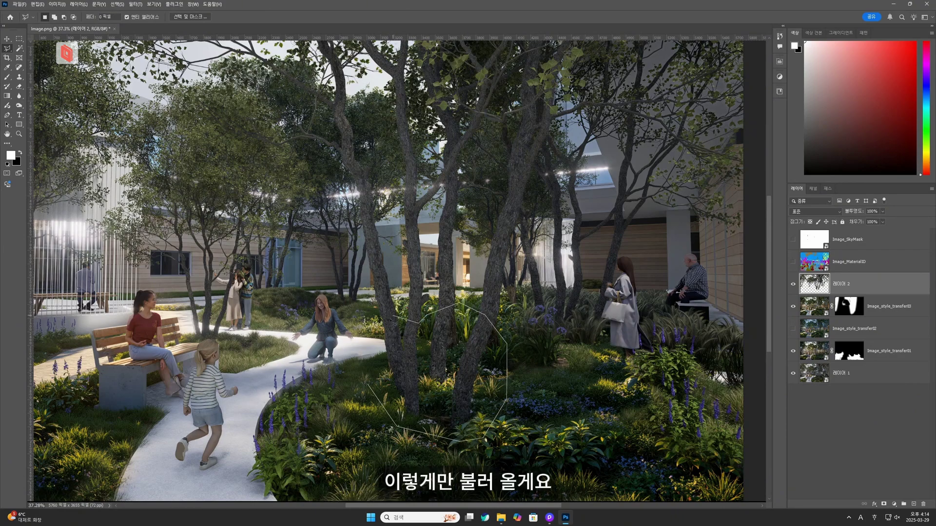
left_click(371, 388)
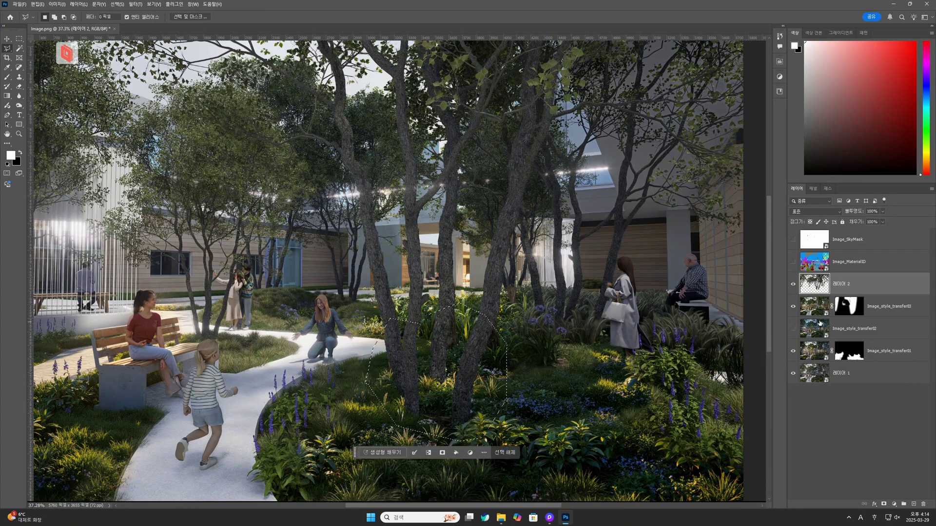
left_click(884, 505)
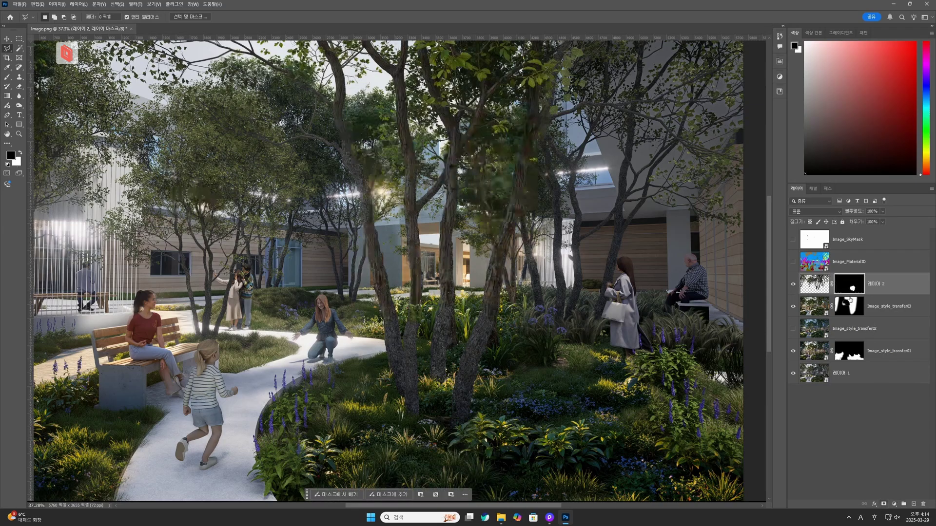
double_click(847, 285)
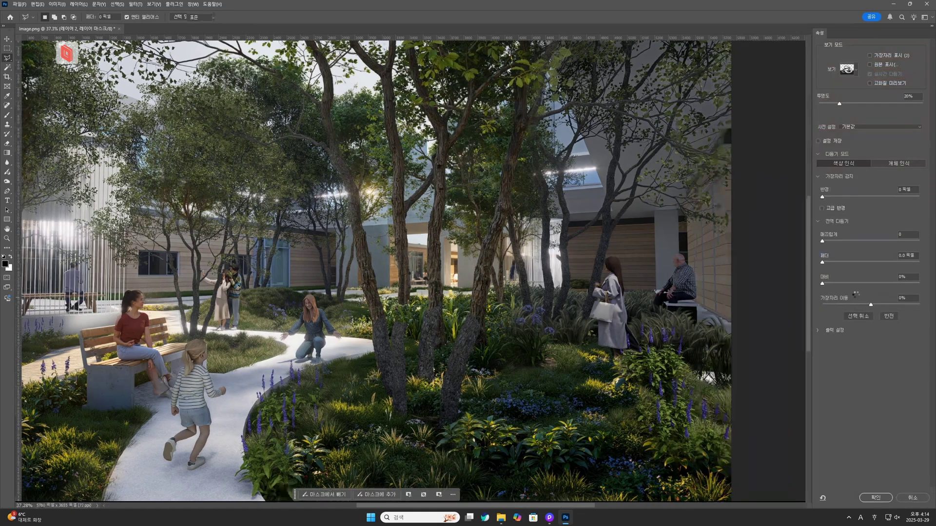
left_click(912, 498)
- Paint white with a smaller brush on the copied tree layer's mask to extend the trunk bases upward into the styled trunks
scroll(437, 333, "up", 4, "alt")
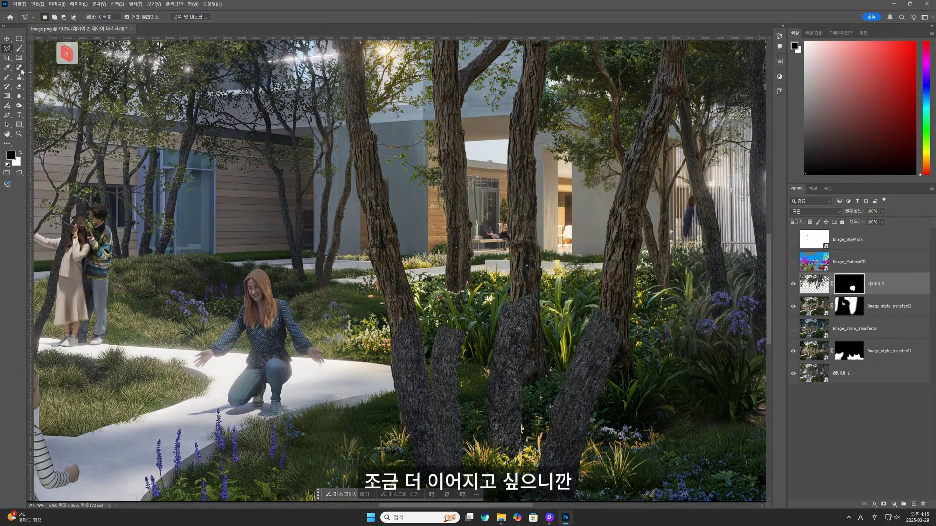
left_click(7, 76)
left_click(20, 152)
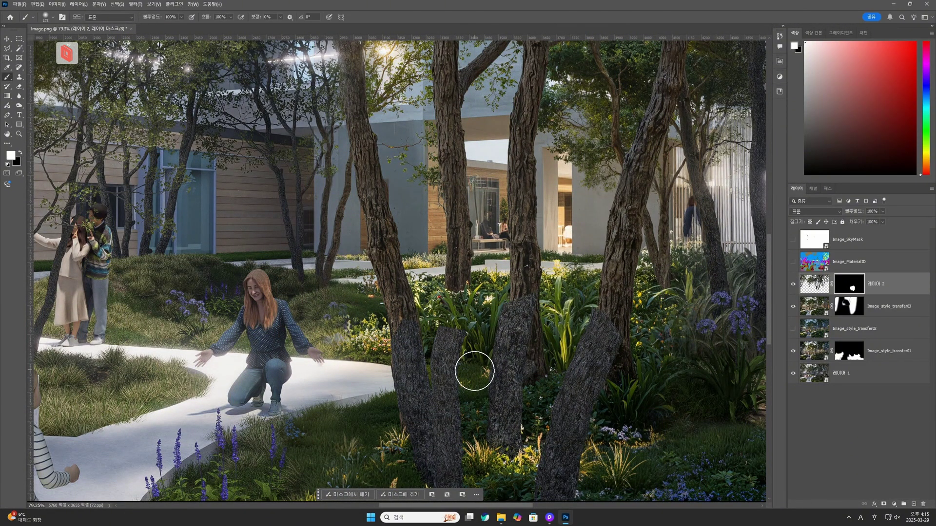
key("bracketleft")
key("bracketleft")
key("bracketleft")
key("bracketleft")
mouse_move(447, 328)
left_mouse_down()
mouse_move(463, 297)
mouse_move(462, 274)
left_mouse_up()
left_click_drag(512, 312, 529, 297)
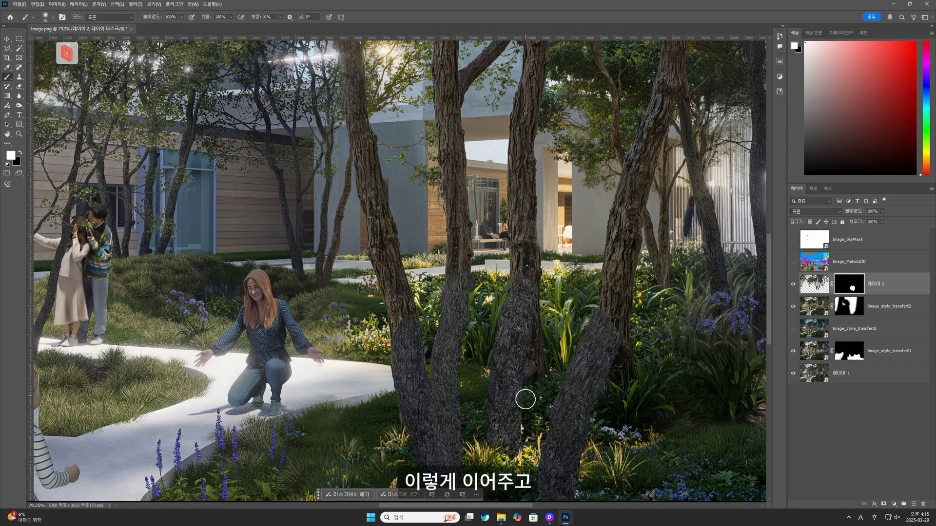
mouse_move(597, 326)
left_mouse_down()
mouse_move(616, 328)
mouse_move(620, 291)
left_mouse_up()
key("ctrl+0")
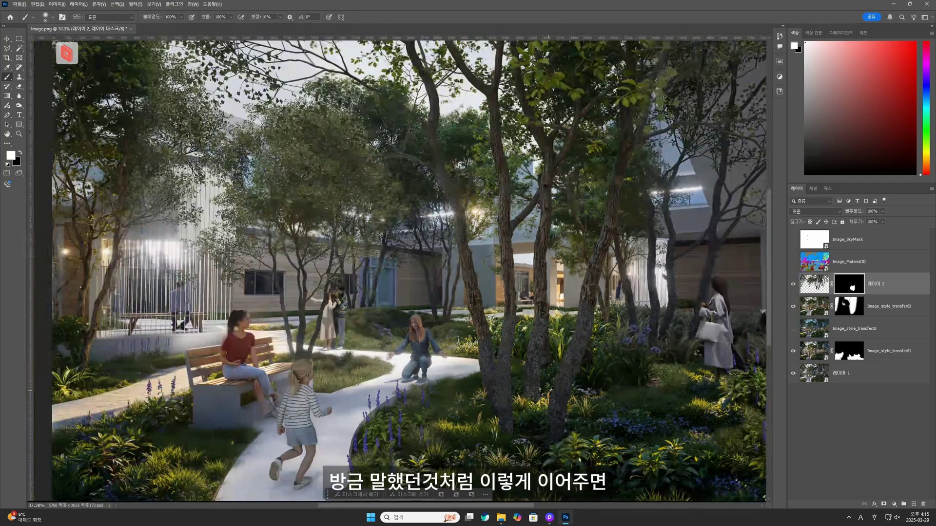
scroll(599, 387, "up", 5, "alt")
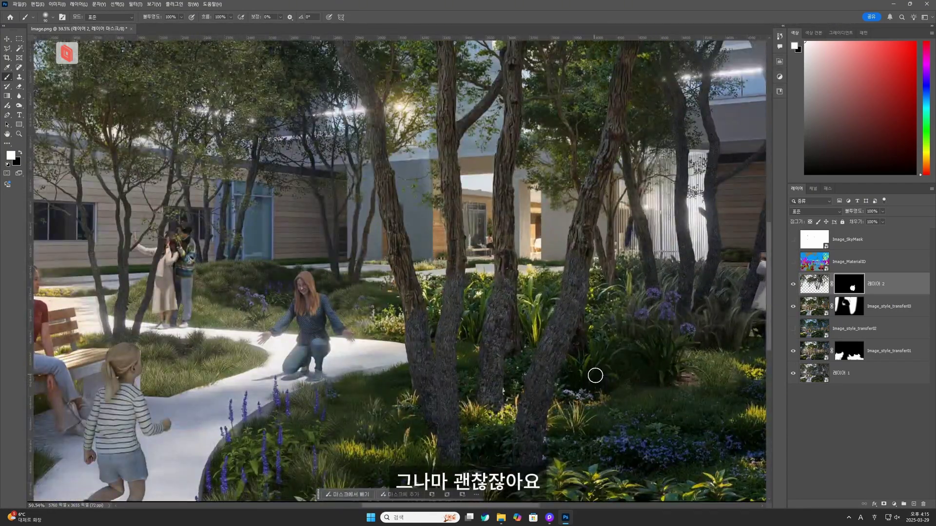
scroll(589, 368, "up", 2, "alt")
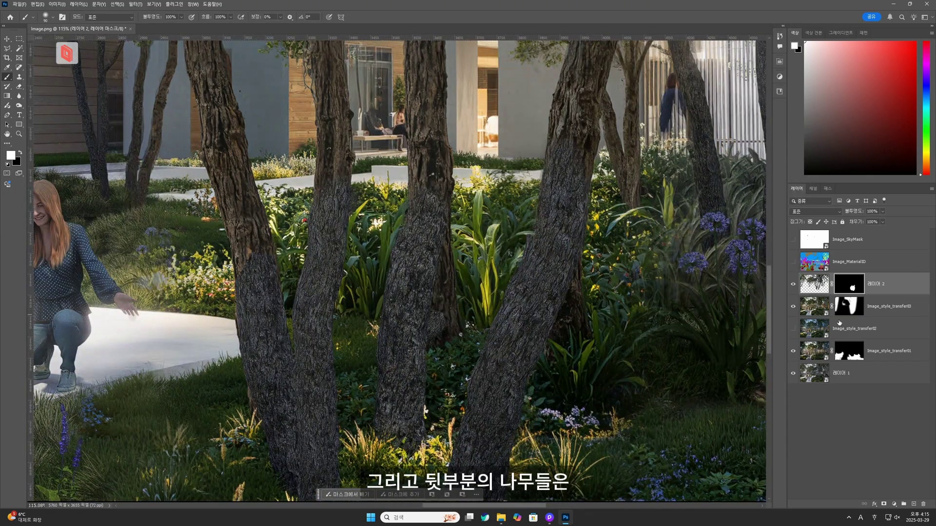
left_click(849, 351)
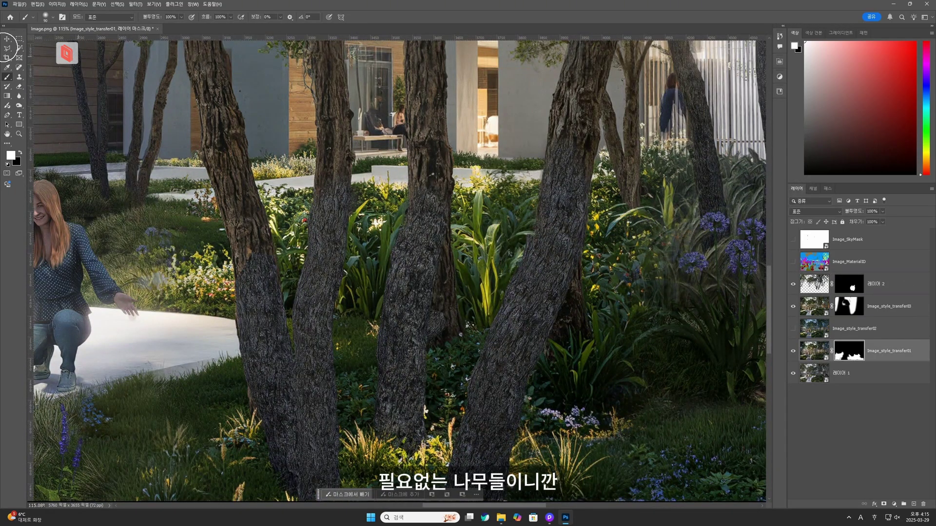
key("l")
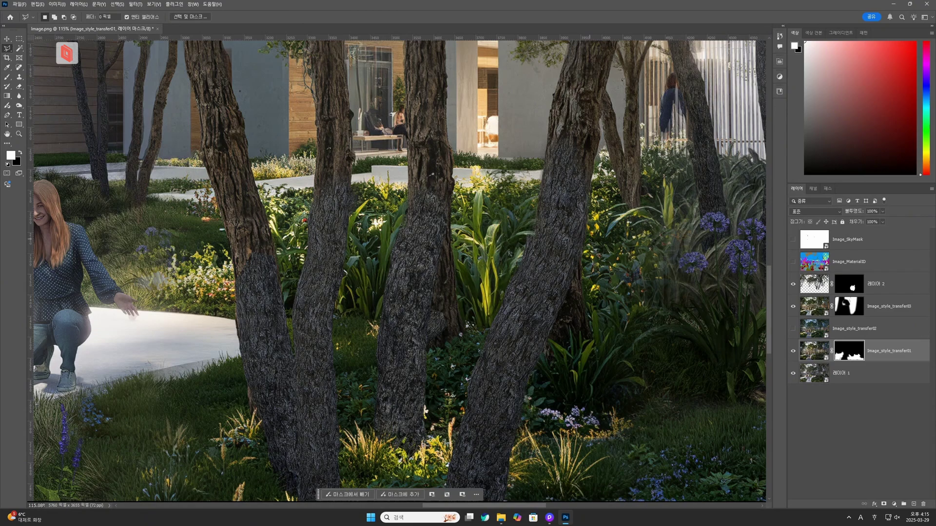
left_click(584, 237)
left_click(547, 342)
left_click(547, 418)
left_click(609, 423)
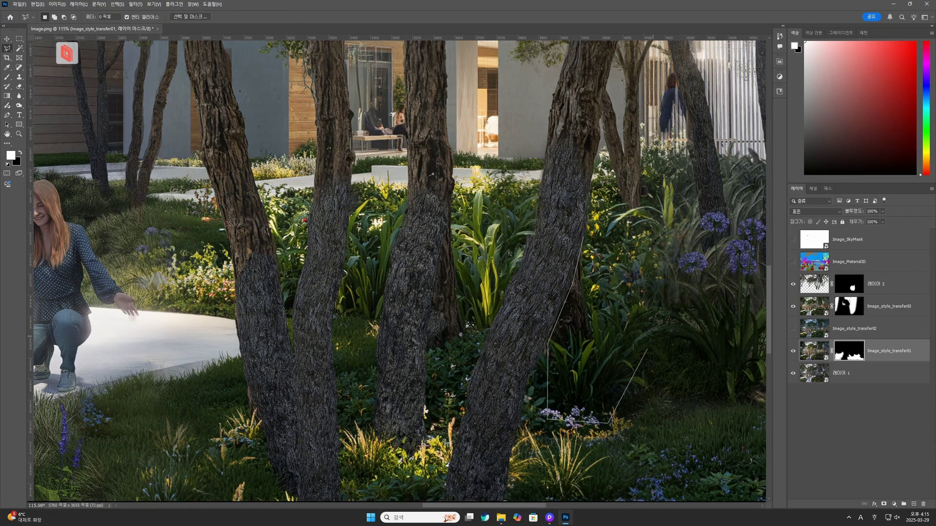
left_click(585, 239)
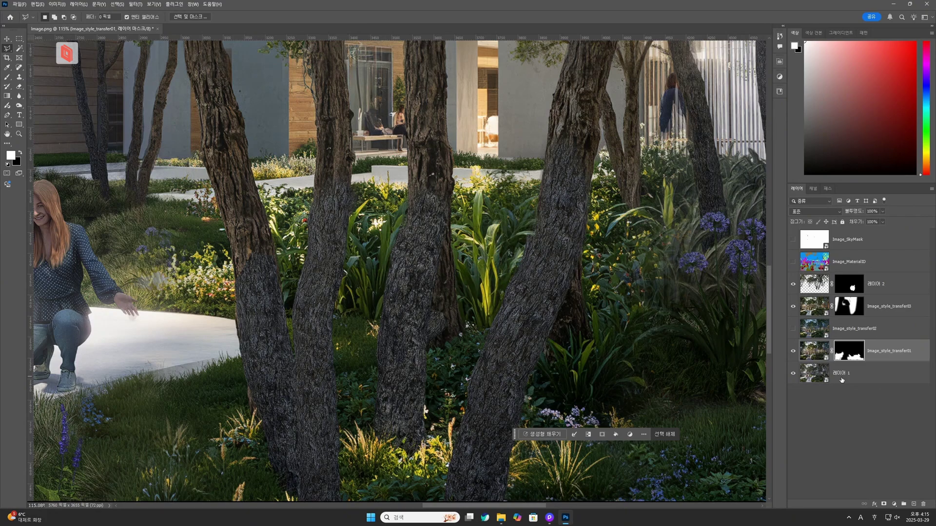
key("ctrl+d")
- Compare the Image_style_transfer03 and Image_style_transfer01 layers and their masks around the unwanted rear trunk by toggling them off and on
left_click(838, 306)
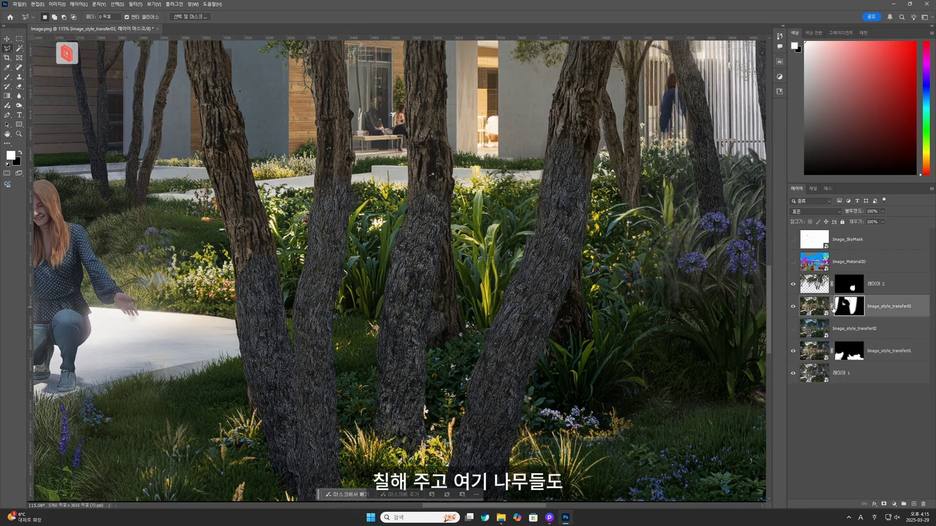
left_click(793, 306)
left_click(792, 306)
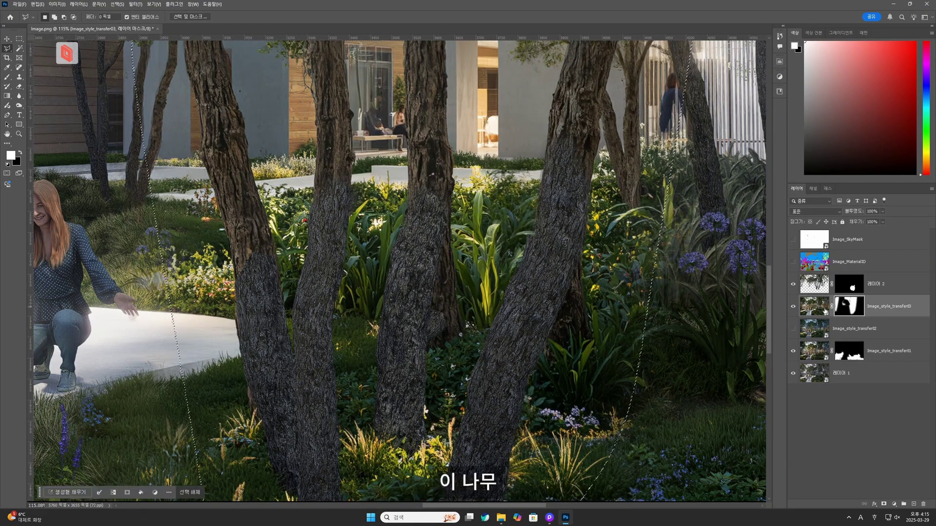
left_click(849, 352)
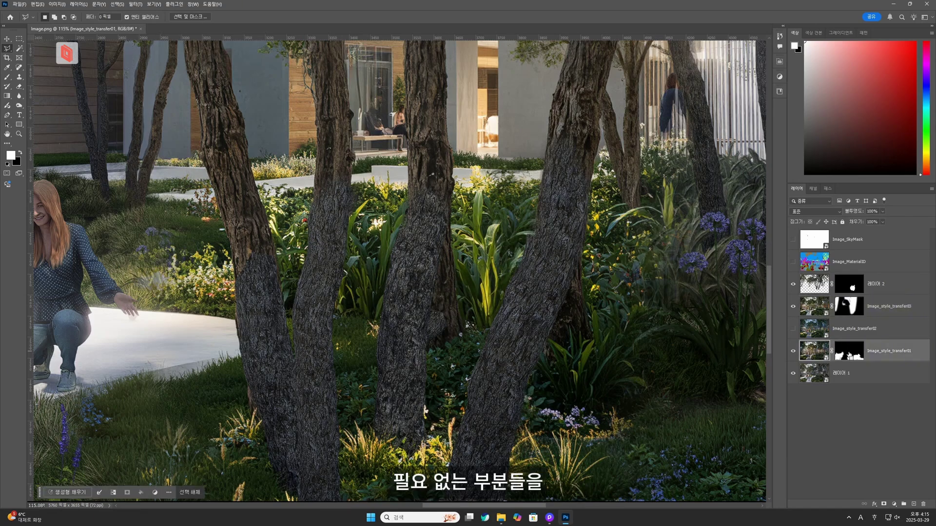
left_click(849, 353, "shift")
left_click(849, 355, "shift")
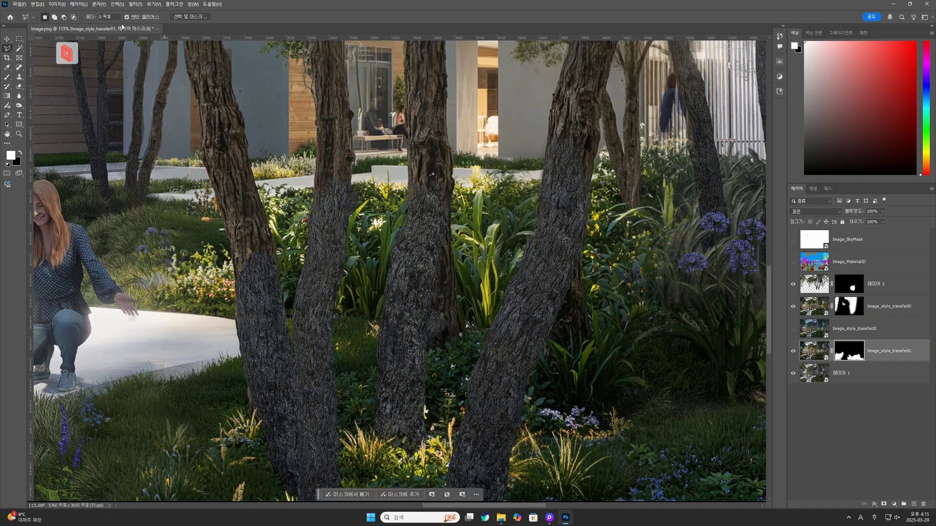
- Outline the leftover trunk behind the rightmost central tree with the Polygonal Lasso and fill that area white on the Image_style_transfer03 mask
left_click(584, 238)
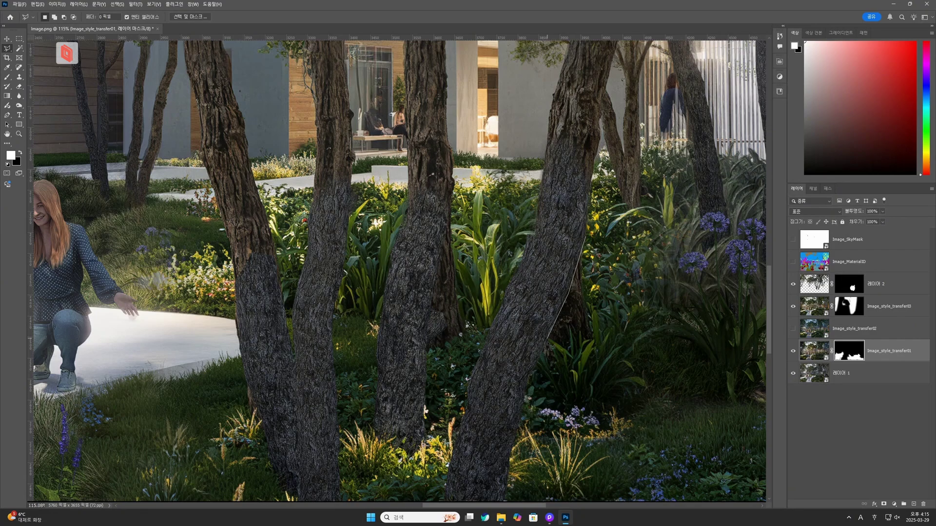
left_click(543, 350)
left_click(547, 393)
left_click(608, 393)
left_click(636, 340)
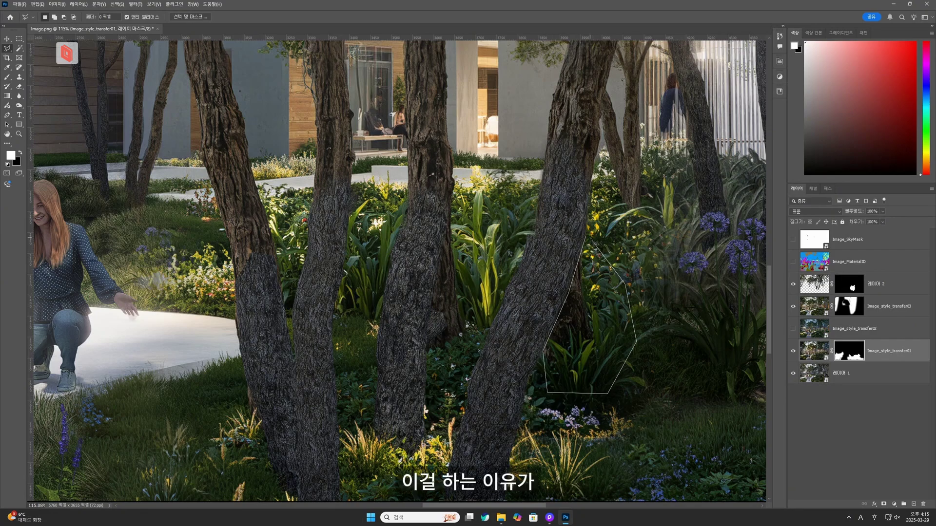
left_click(588, 239)
scroll(485, 317, "down", 3, "alt")
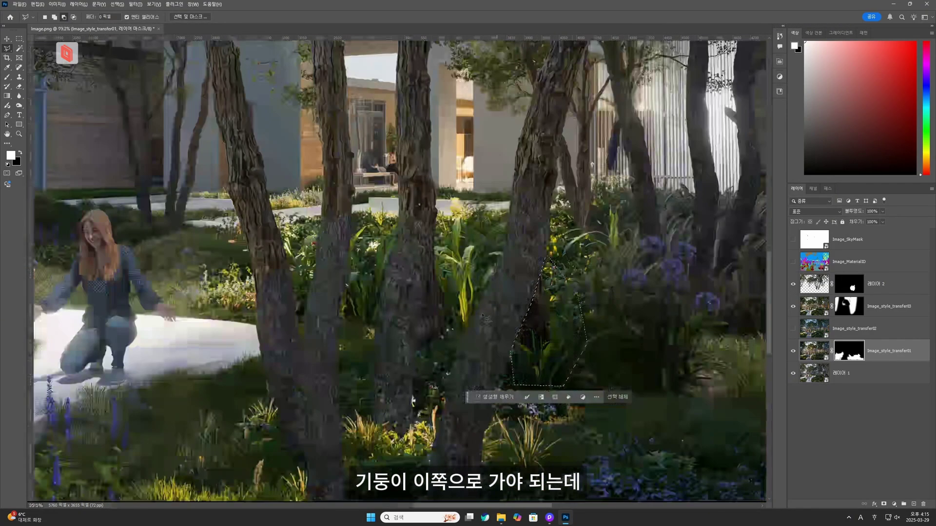
left_click(851, 306)
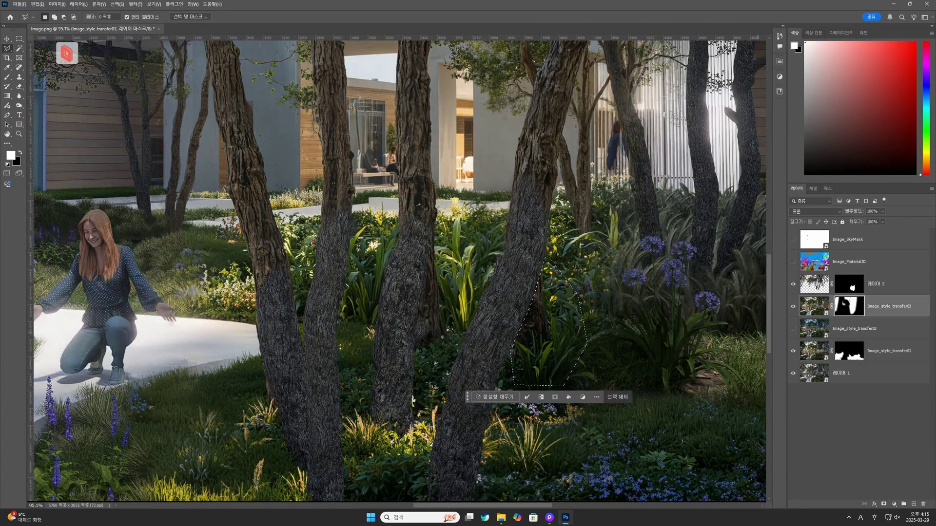
key("alt+BackSpace")
key("ctrl+d")
scroll(397, 271, "down", 5, "alt")
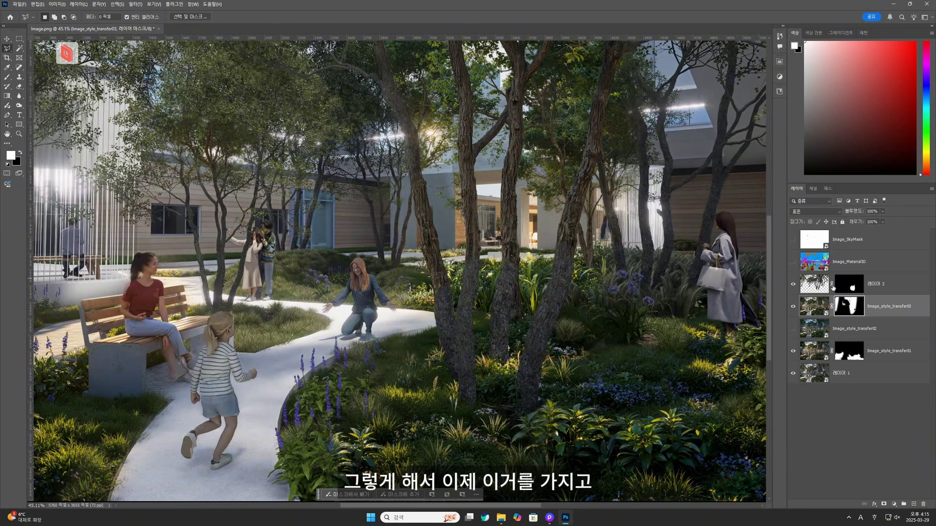
- Outline the central trunk bases with the Polygonal Lasso above the copied tree layer and run Generative Fill with the prompt "tree steam"
left_click(829, 287)
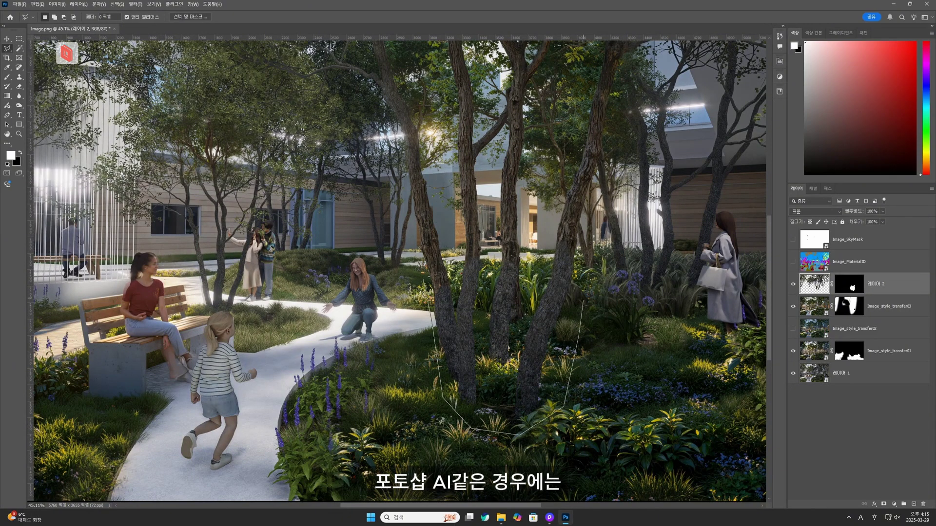
left_click(583, 269)
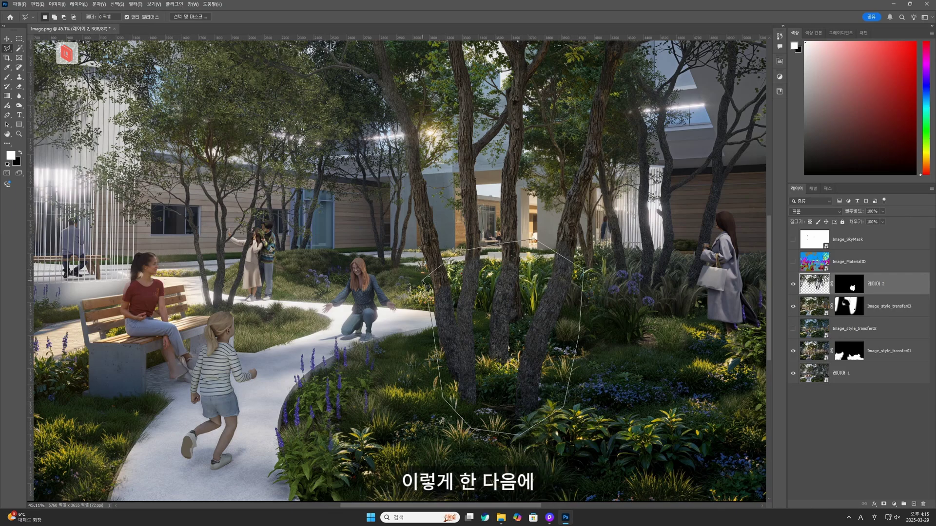
left_click(535, 241)
left_click(442, 446)
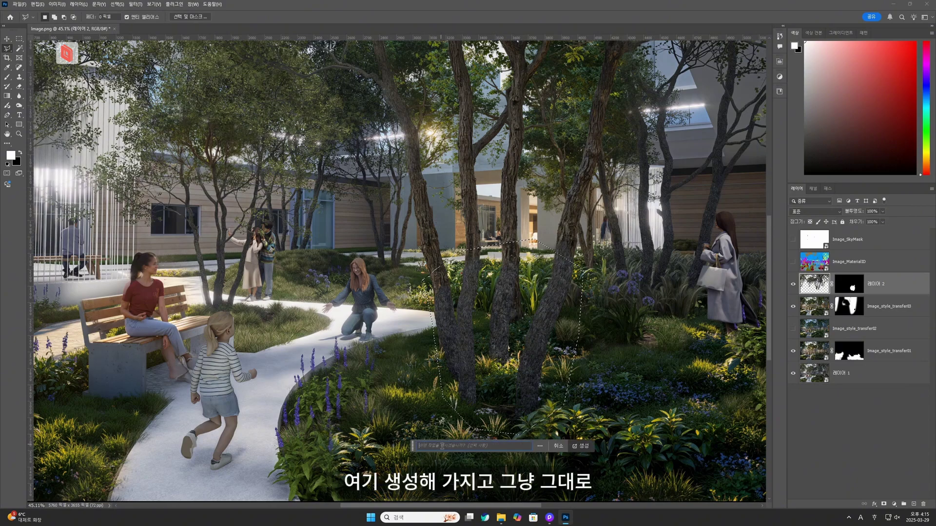
type("ste")
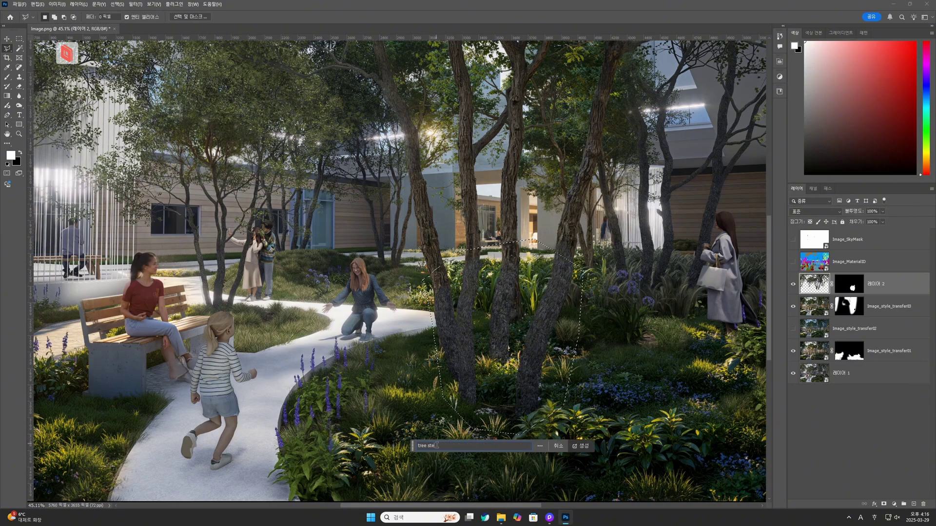
type("ree steam")
key("Return")
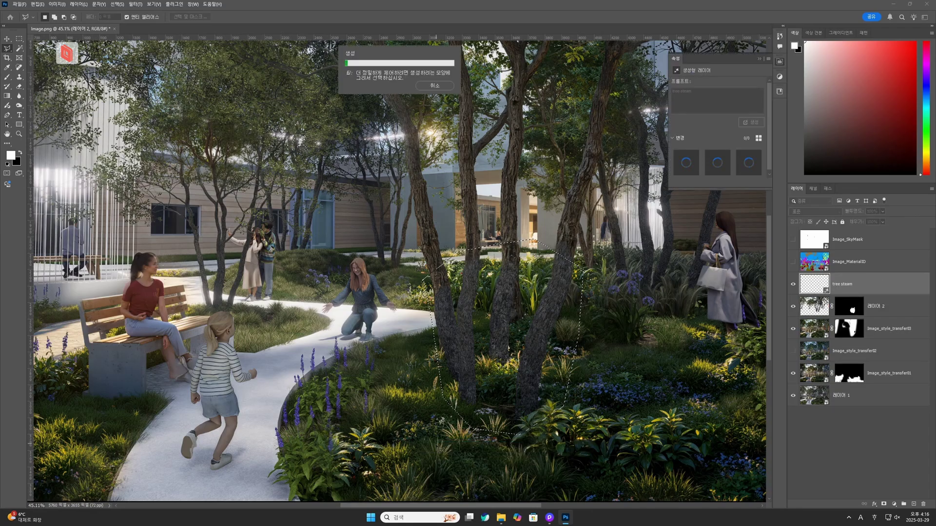
- Examine the generated trunks up close and in the whole image, toggling the tree steam layer to compare before and after
scroll(475, 398, "down", 3, "alt")
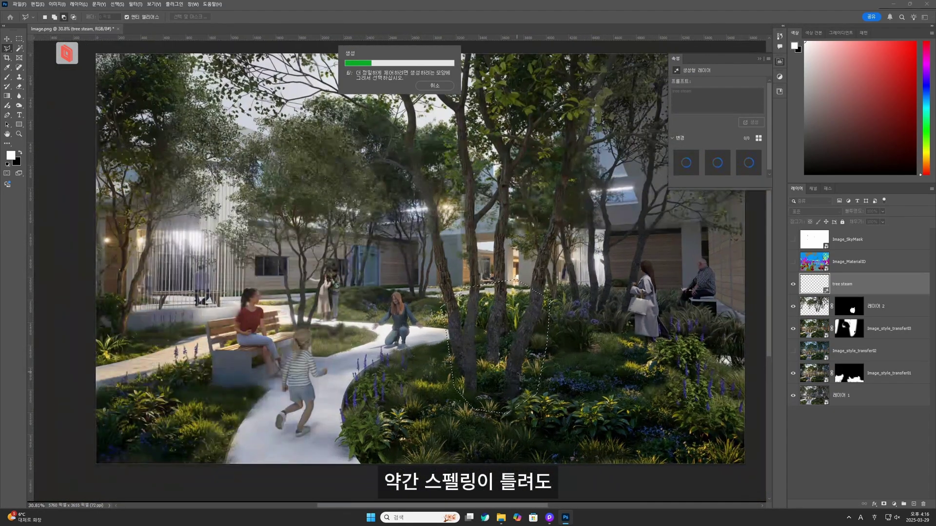
scroll(519, 376, "up", 1, "alt")
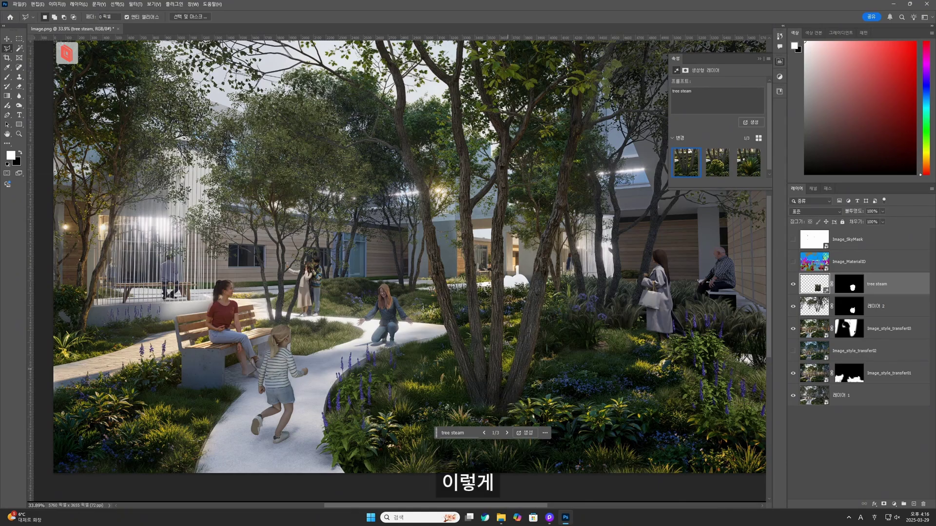
scroll(492, 369, "up", 3, "alt")
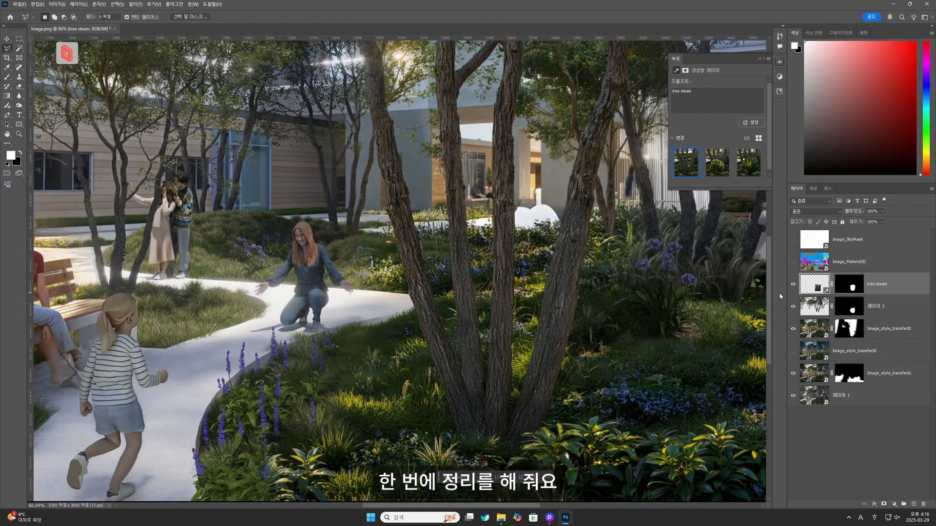
left_click(792, 283)
scroll(468, 317, "down", 2, "alt")
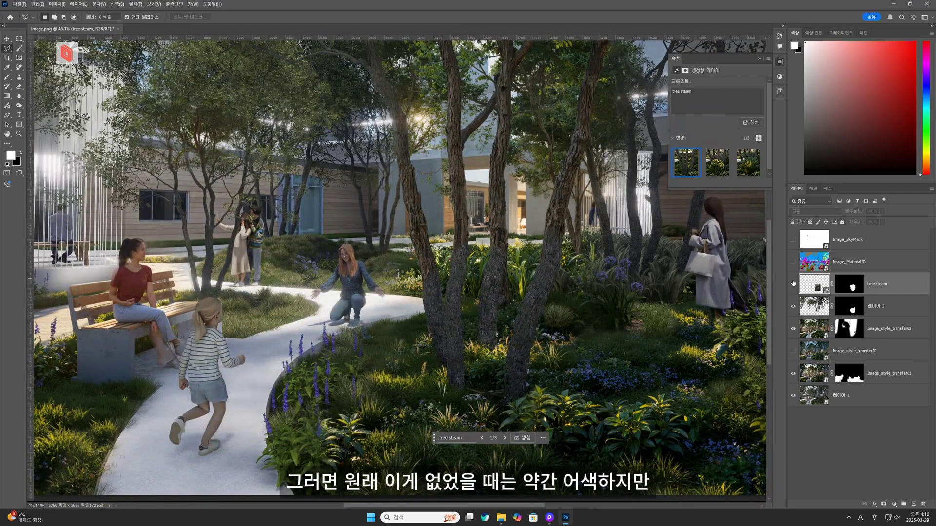
left_click(792, 284)
scroll(447, 253, "up", 2, "alt")
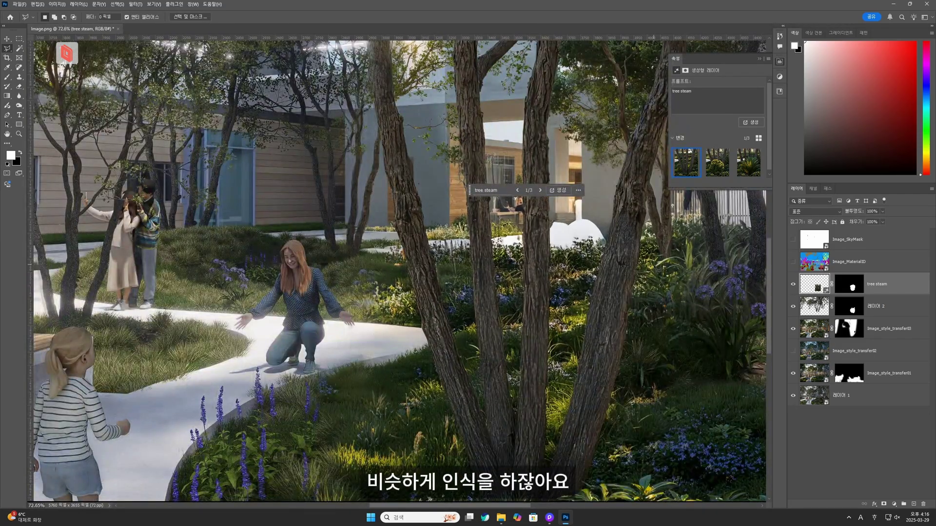
scroll(492, 321, "down", 4, "alt")
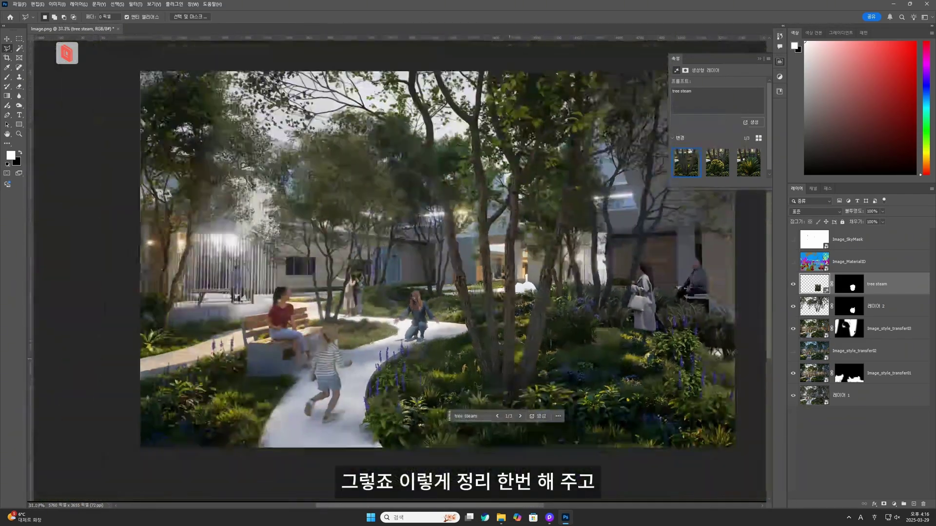
scroll(550, 292, "up", 5, "alt")
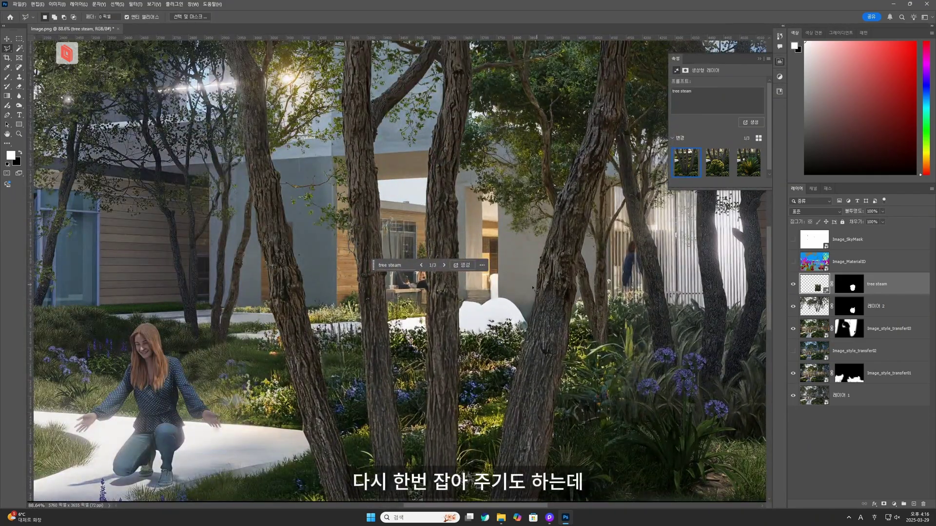
scroll(548, 276, "down", 5, "alt")
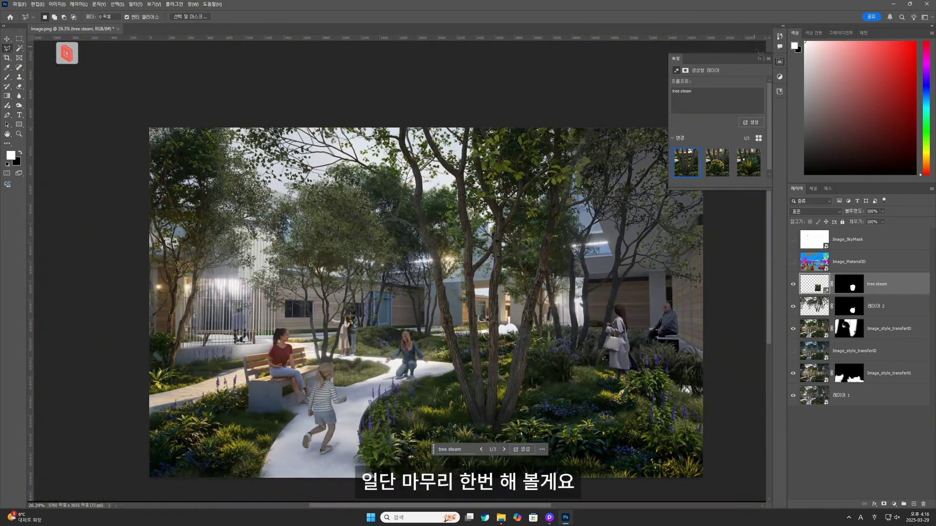
scroll(341, 371, "up", 1, "alt")
scroll(343, 372, "up", 1, "alt")
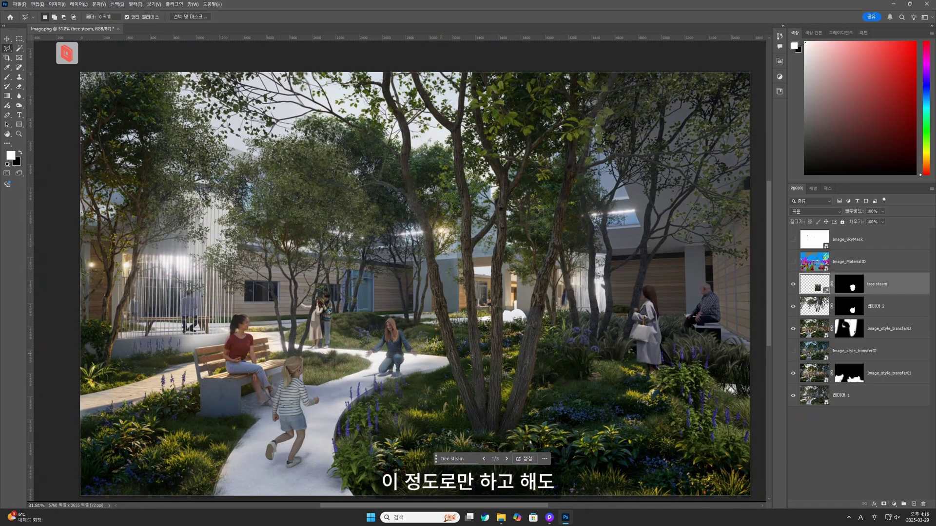
- Group the layers from tree steam down to Image_style_transfer01 and toggle the group's visibility to compare with the base render
left_click(860, 373, "shift")
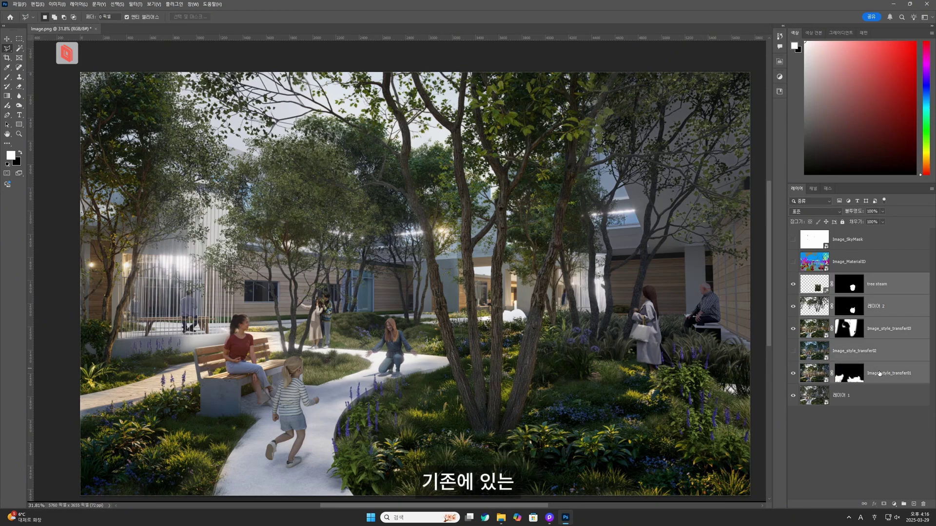
key("ctrl+g")
left_click(792, 279)
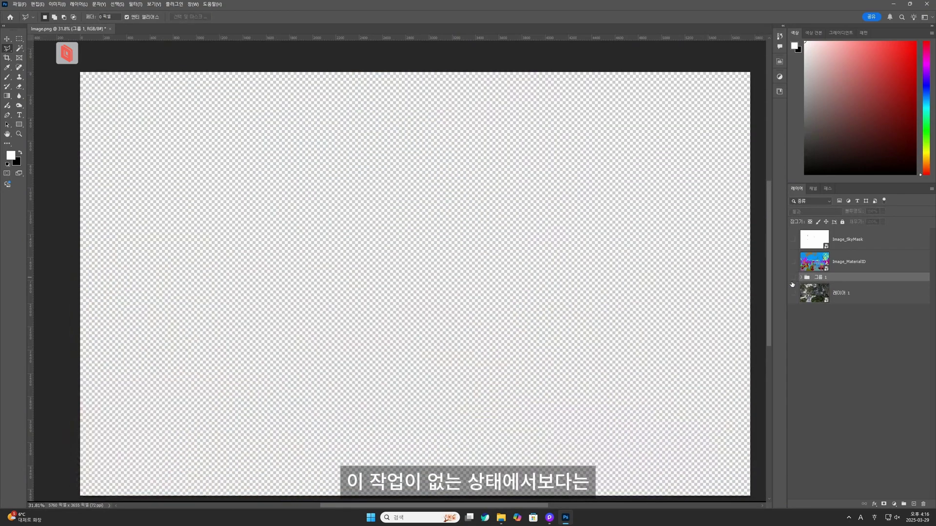
left_click(792, 293)
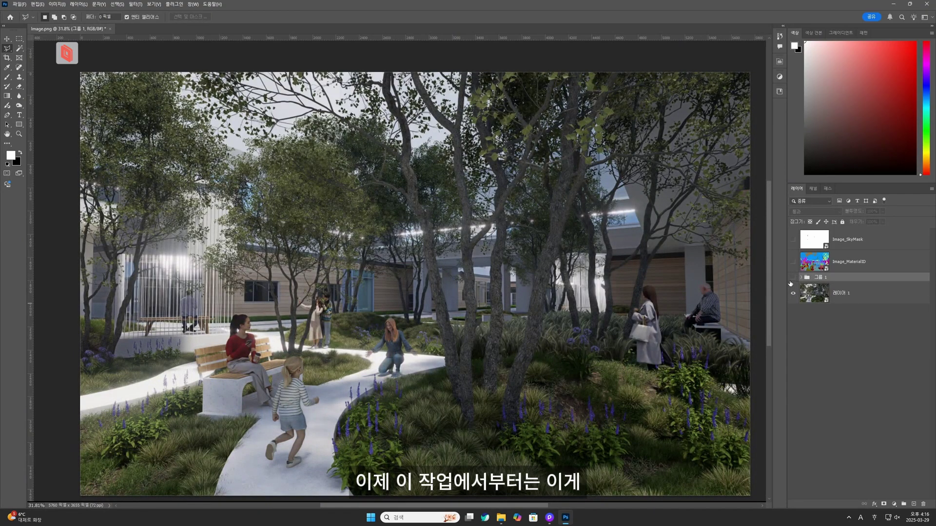
left_click(791, 279)
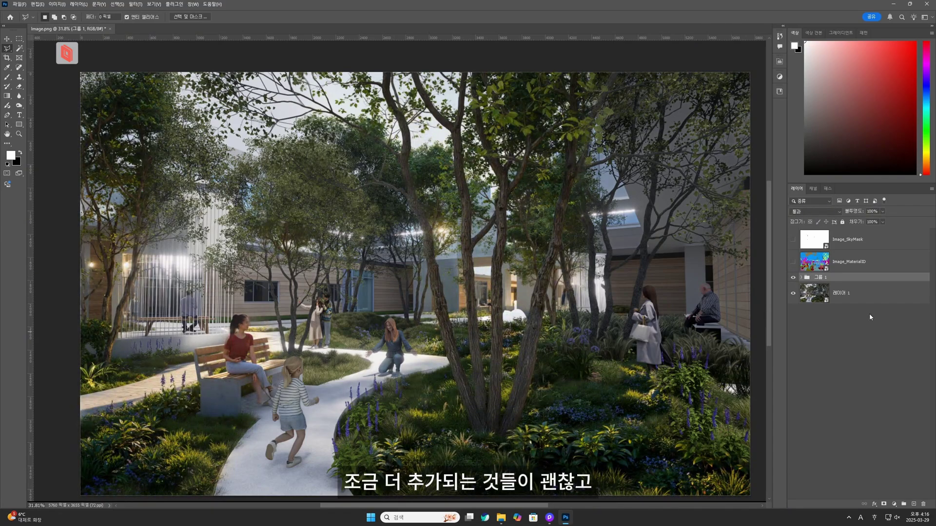
- Stamp all visible layers into a new layer above the group, convert it to a smart object and collapse the group
left_click(801, 278)
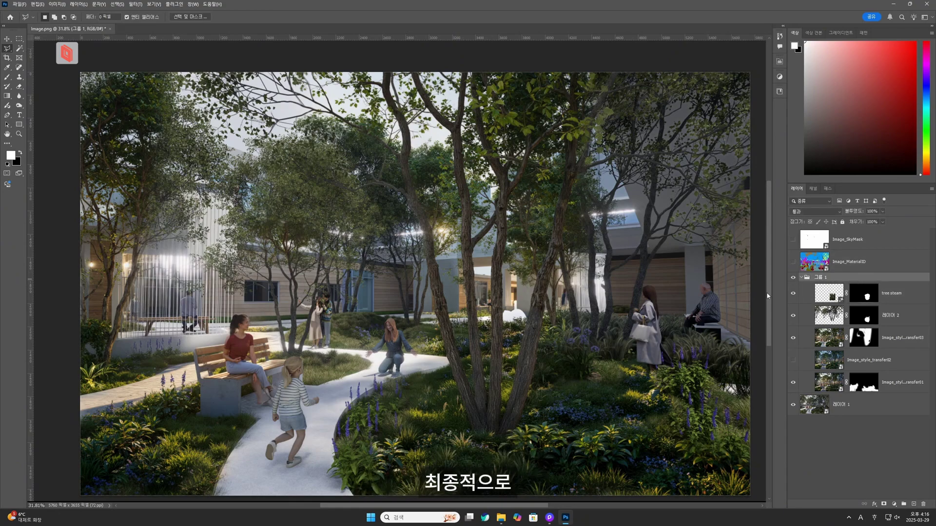
key("ctrl+alt+shift+e")
right_click(838, 283)
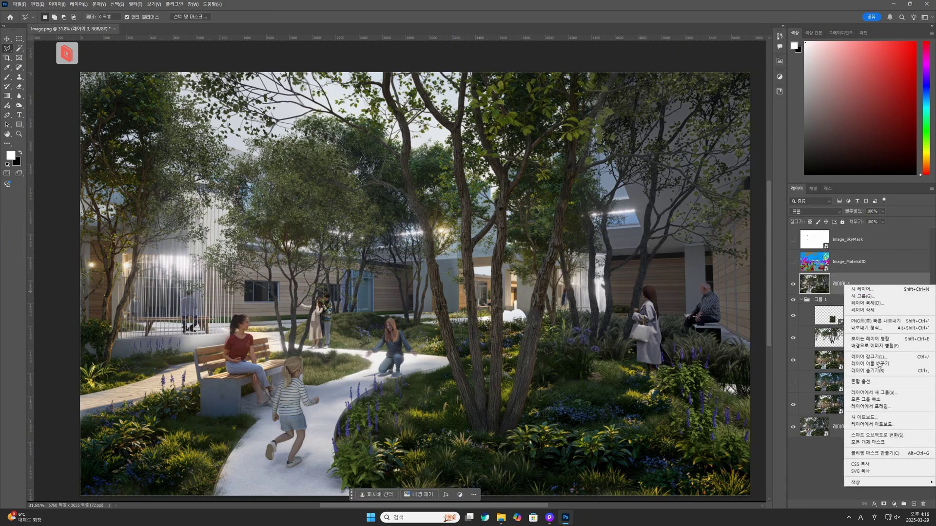
left_click(899, 433)
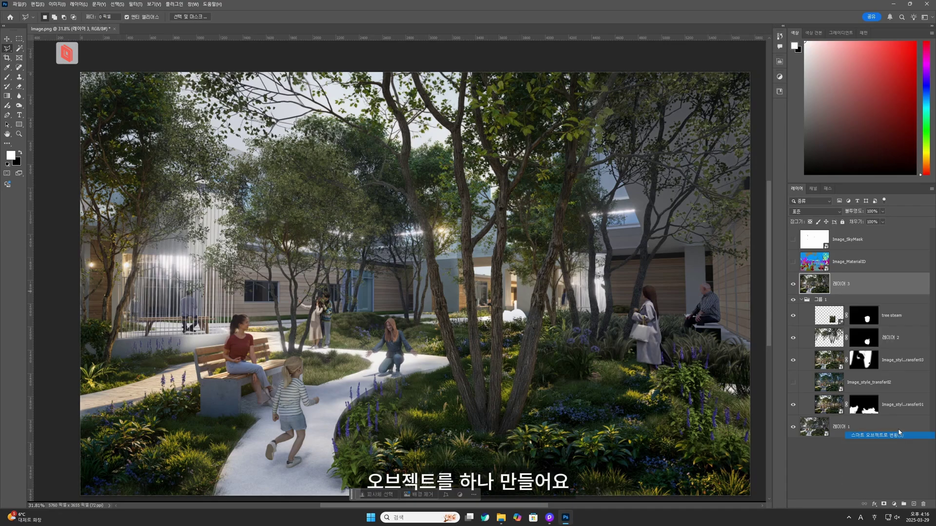
left_click(801, 300)
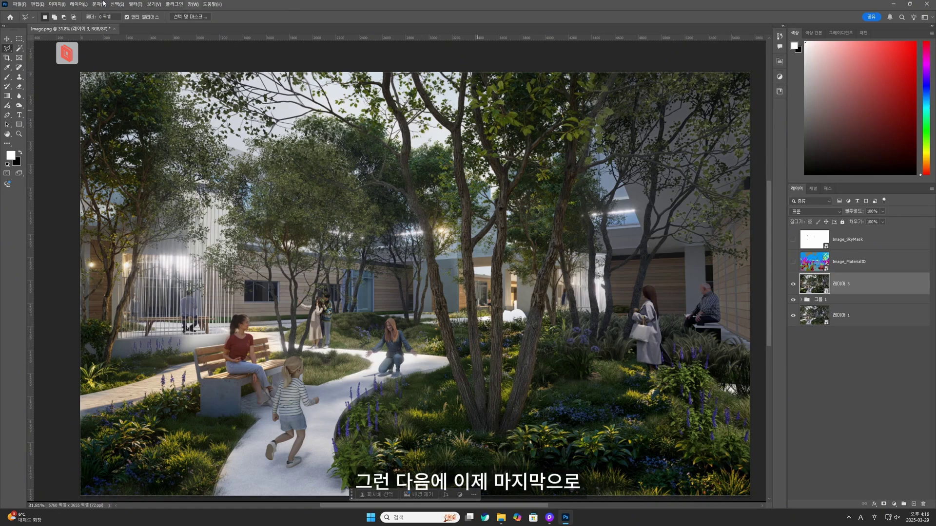
- Start the Camera Raw filter on the stamped smart object and toggle its Auto adjustment on and off
left_click(137, 5)
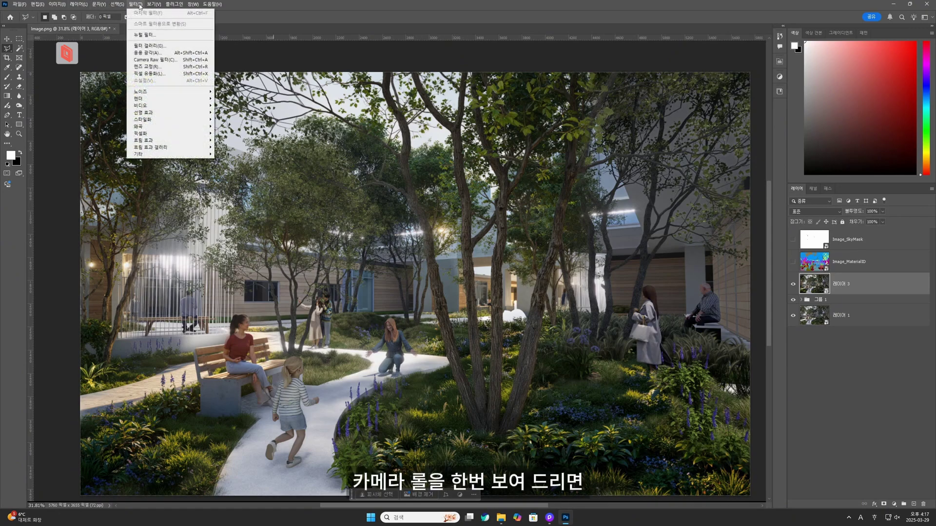
left_click(164, 61)
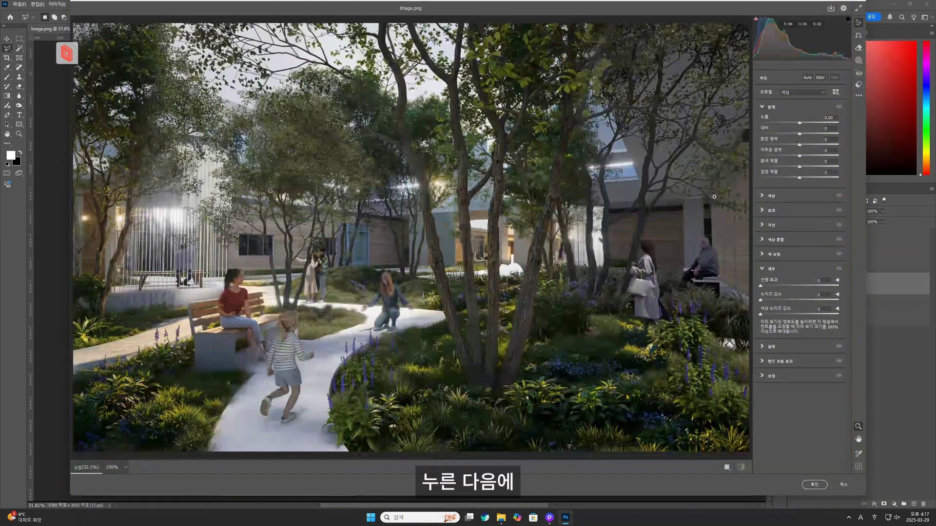
left_click(806, 77)
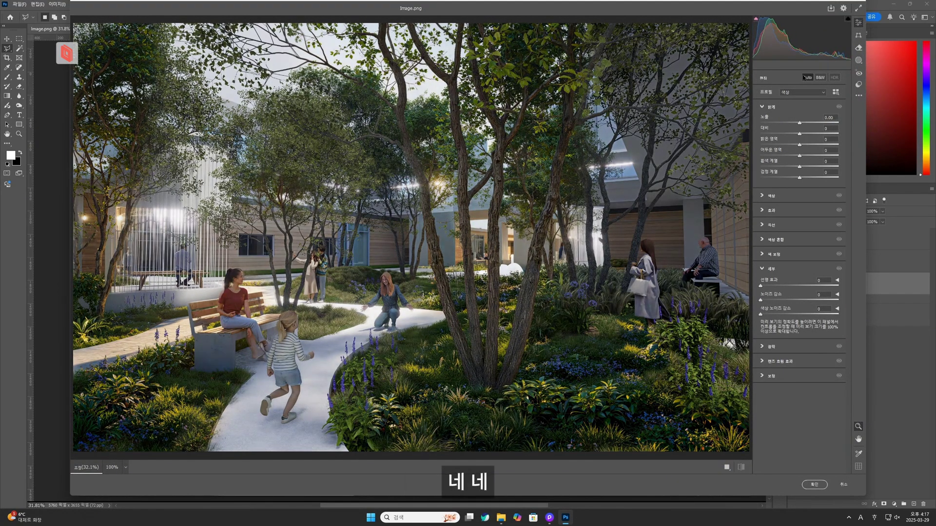
left_click(806, 77)
- Browse the Camera Raw presets, trying the Natural and Bright color presets and the landscape presets on the image
left_click(858, 85)
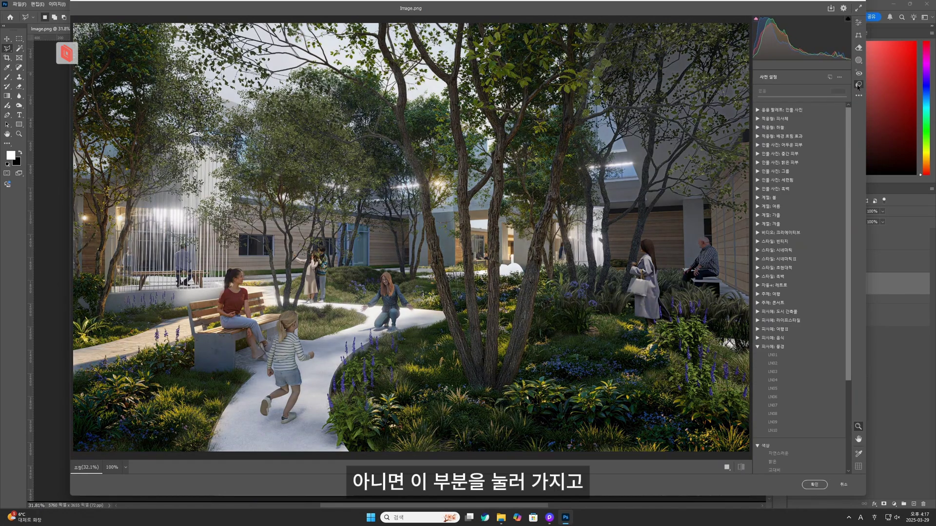
scroll(782, 198, "down", 2)
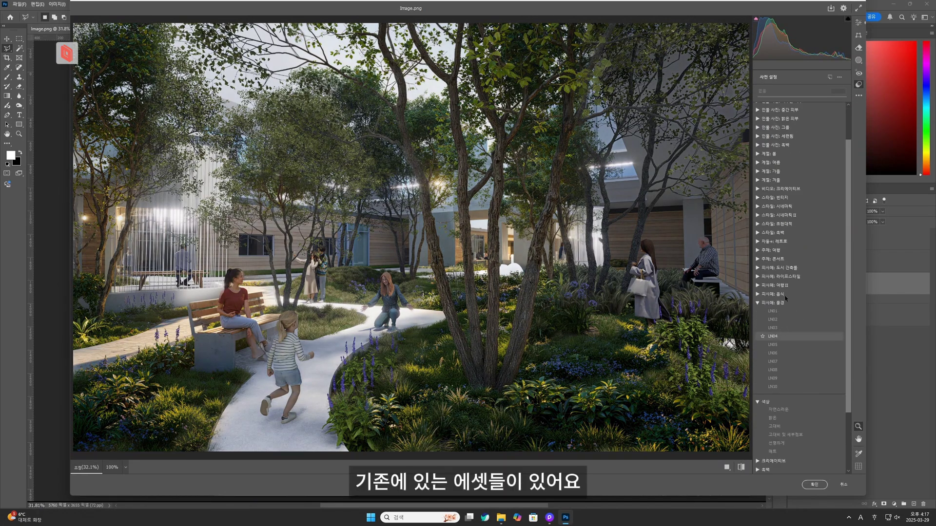
scroll(822, 305, "up", 2)
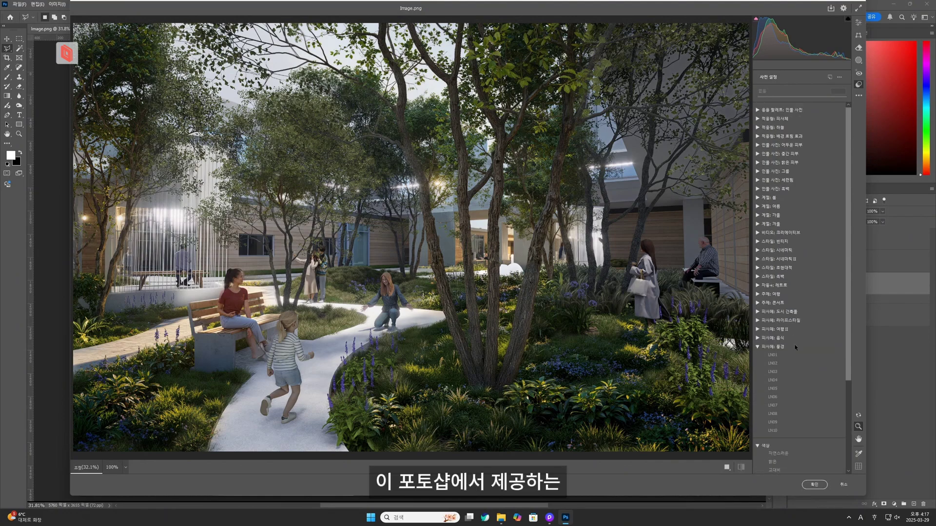
left_click(778, 454)
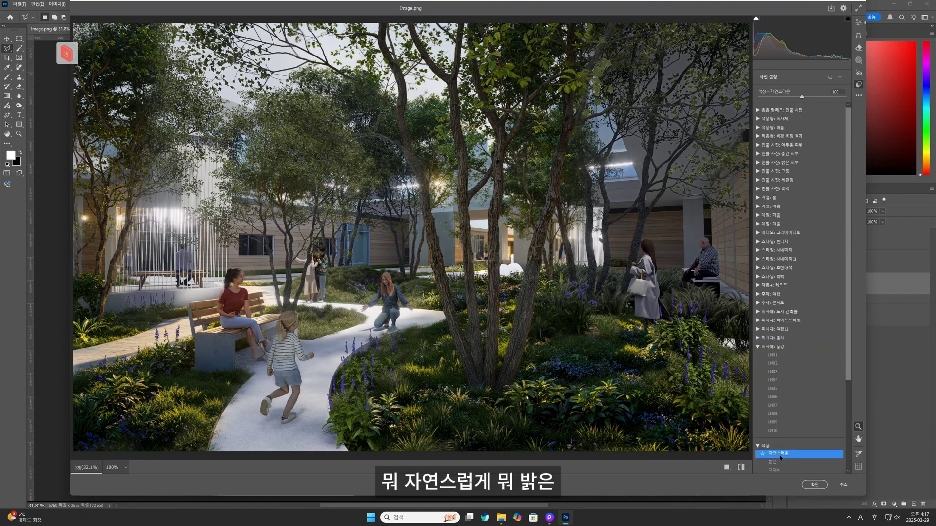
left_click(779, 461)
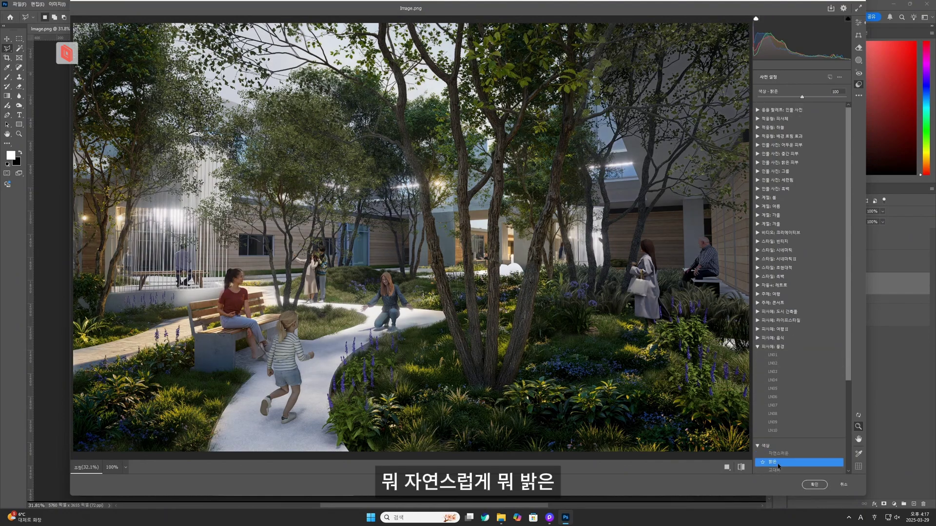
left_click(782, 355)
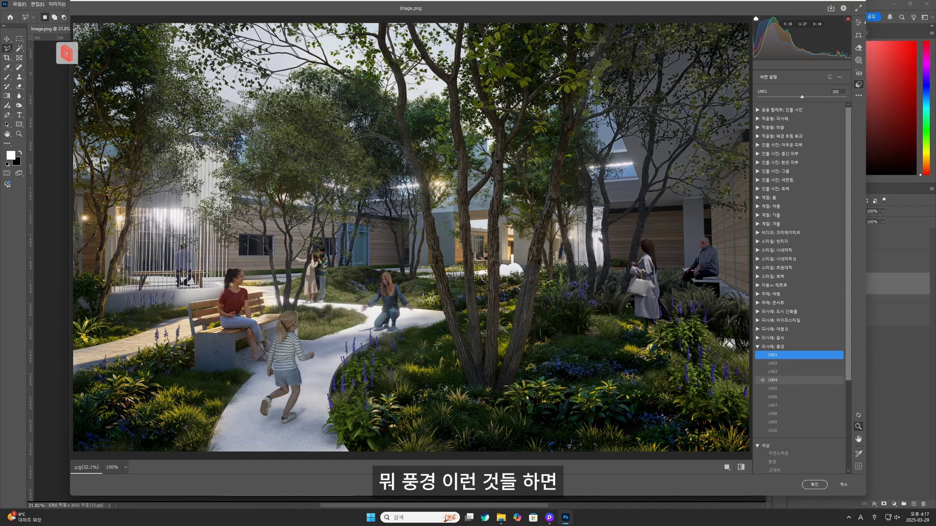
left_click(790, 362)
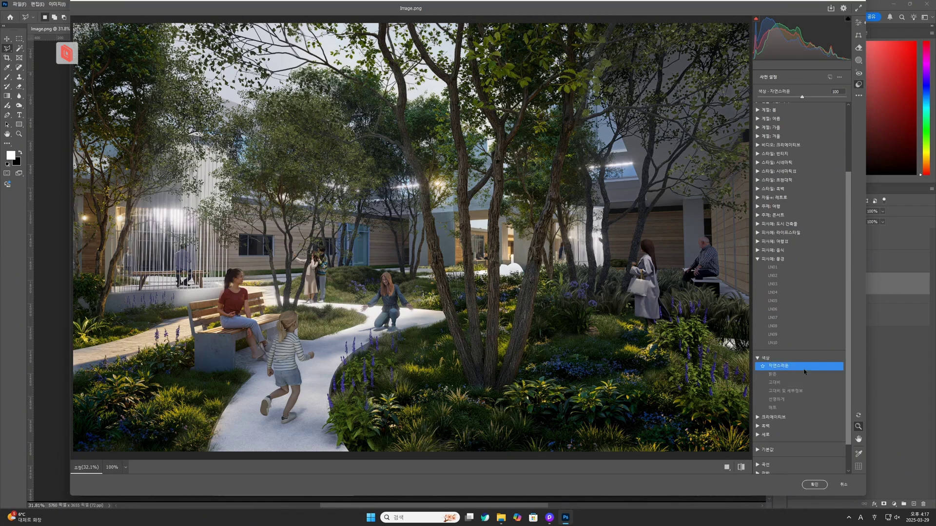
left_click(778, 453)
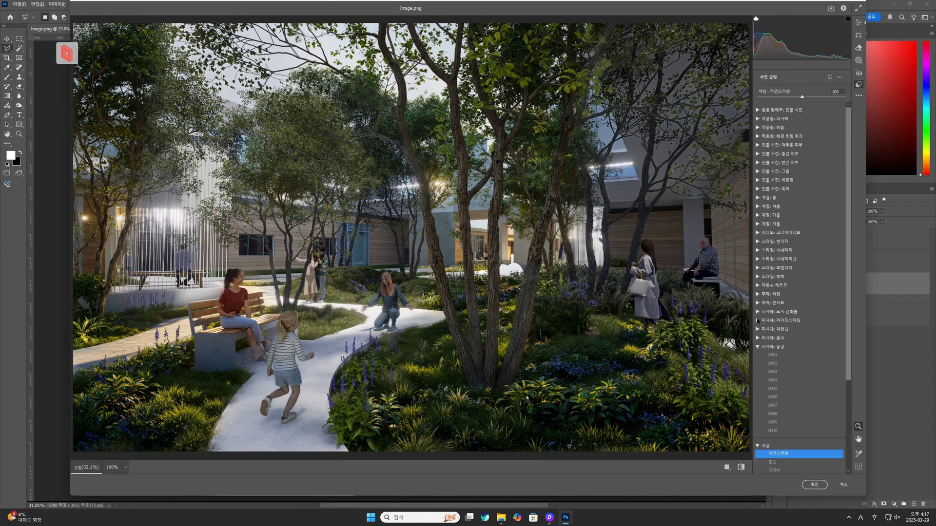
- Compare landscape presets LN01 and LN02 on the image and apply LN01
left_click(779, 357)
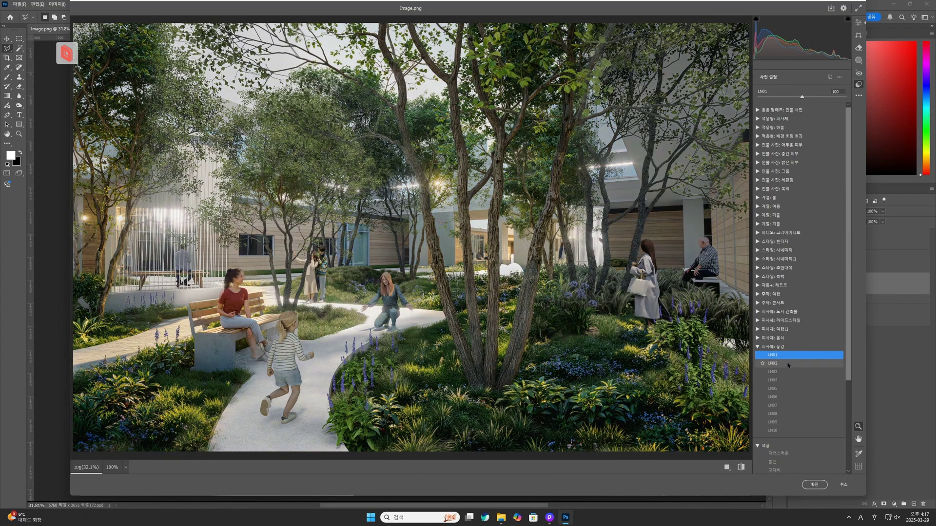
left_click(788, 363)
left_click(787, 355)
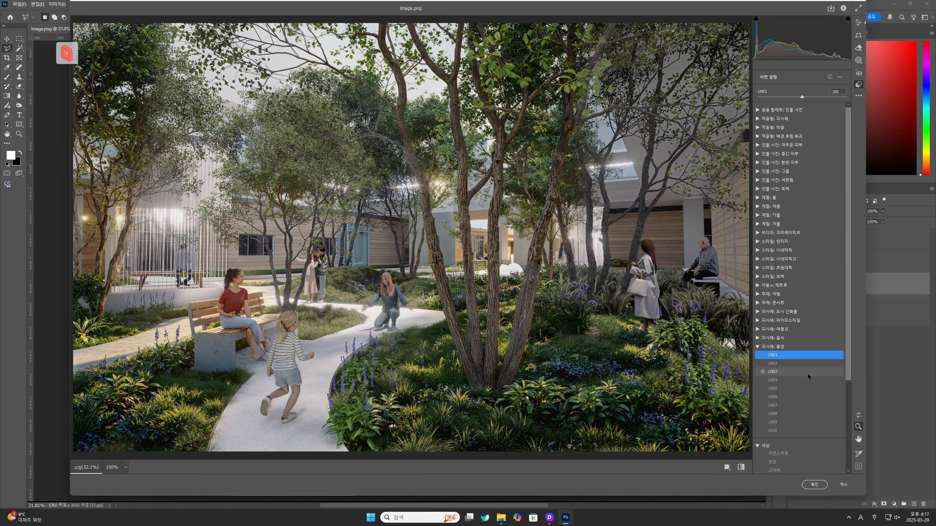
- Try strong sharpening in the Camera Raw detail settings, reset it, and set Sharpening to 29 while checking the people and plants up close
left_click(859, 23)
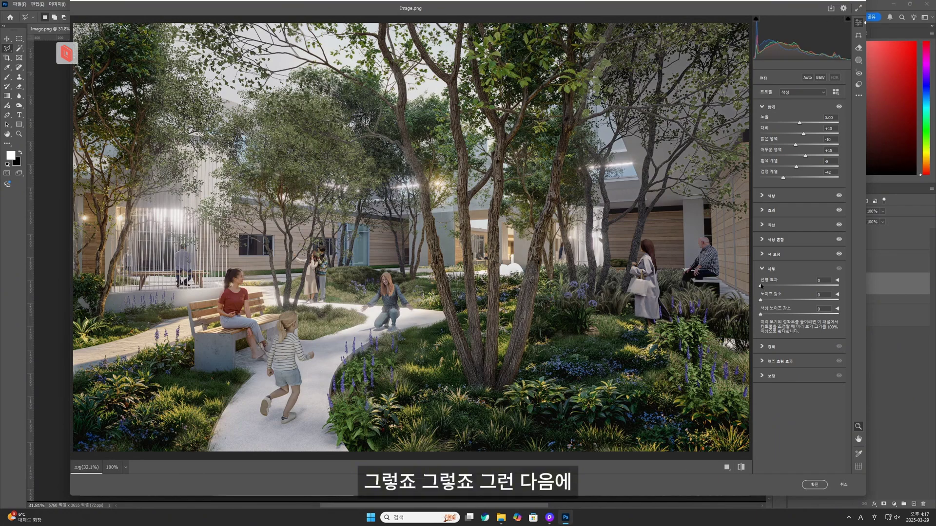
left_click_drag(760, 287, 791, 287)
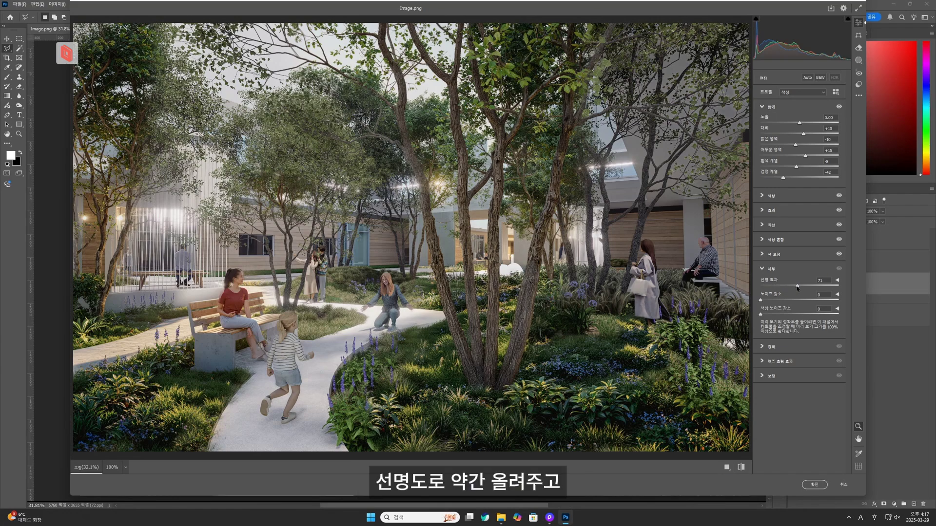
double_click(797, 287)
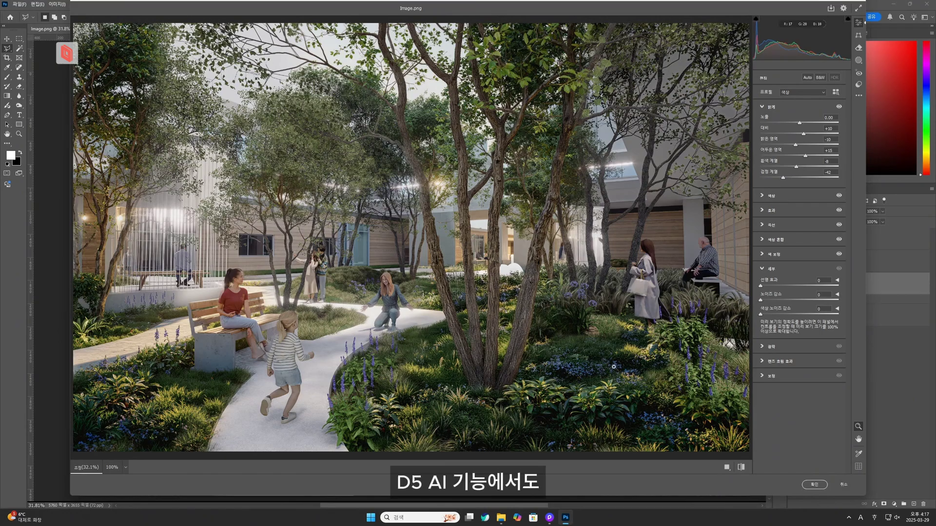
scroll(560, 341, "up", 3)
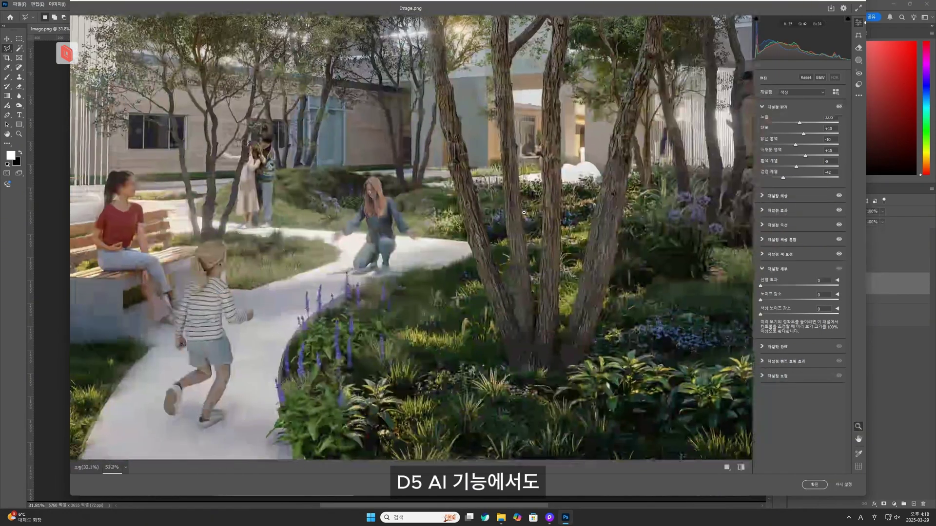
scroll(484, 291, "up", 2)
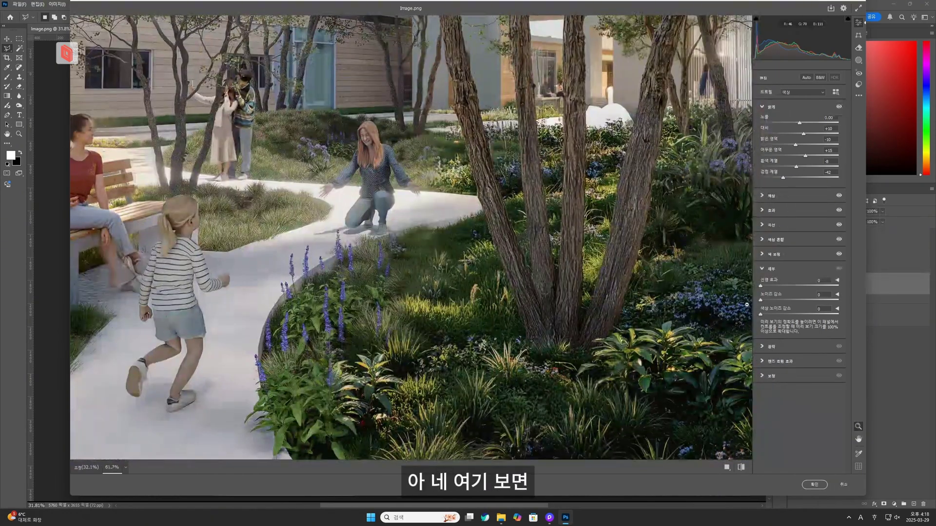
mouse_move(761, 286)
left_mouse_down()
mouse_move(841, 290)
mouse_move(775, 288)
left_mouse_up()
scroll(447, 363, "down", 2, "alt")
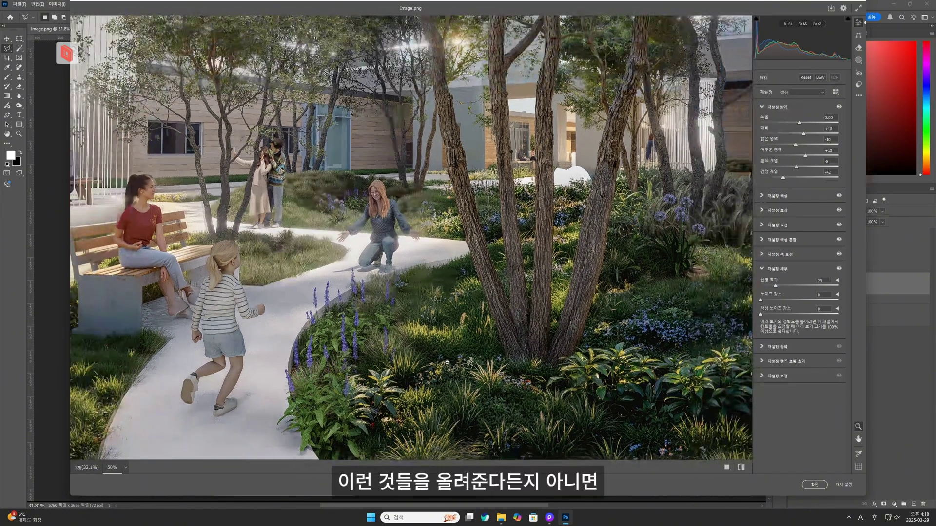
scroll(447, 362, "down", 1, "alt")
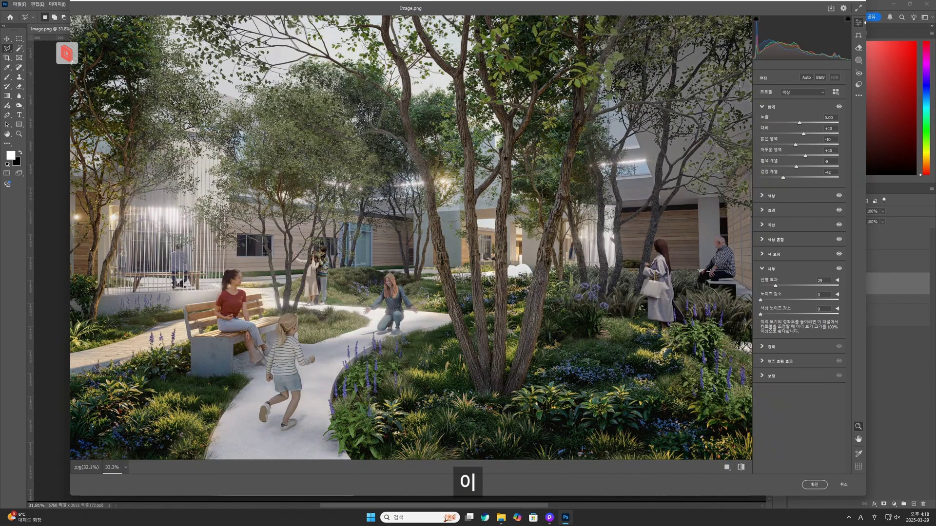
- Lower Highlights to -77 and Whites to -100 in the light settings, and set the tone curve's Highlights to -22
left_click_drag(790, 147, 762, 168)
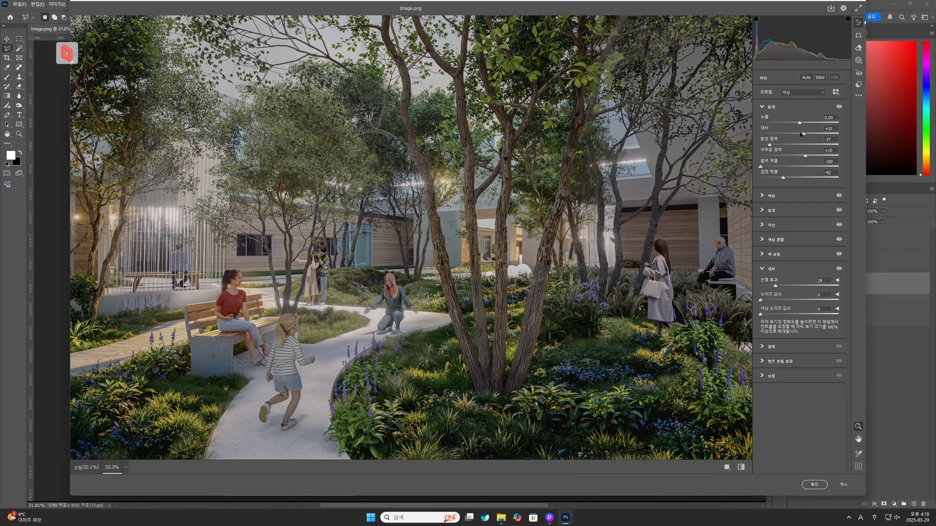
left_click(761, 224)
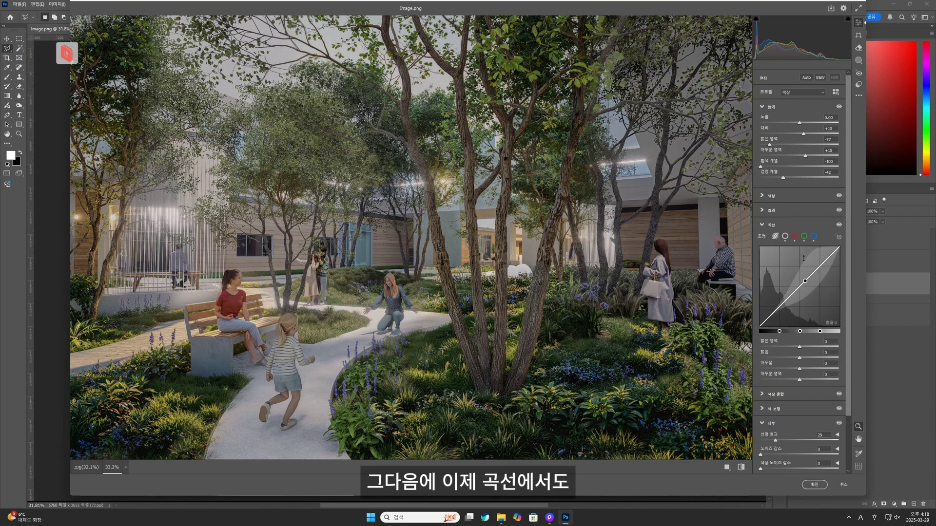
left_click_drag(820, 265, 821, 272)
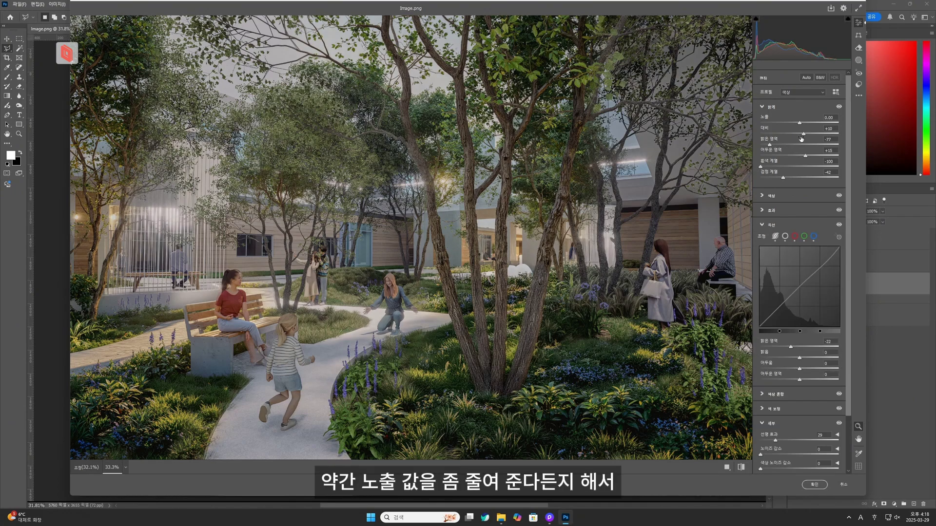
- Set Exposure to +0.05, Contrast to +20 and Shadows to about -9, and apply the Camera Raw filter
left_click_drag(801, 128, 799, 125)
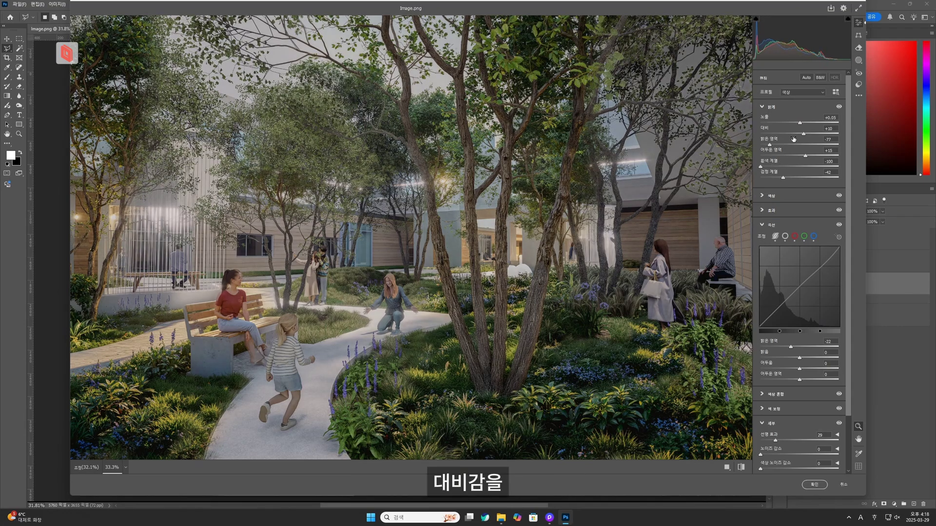
left_click_drag(797, 134, 792, 157)
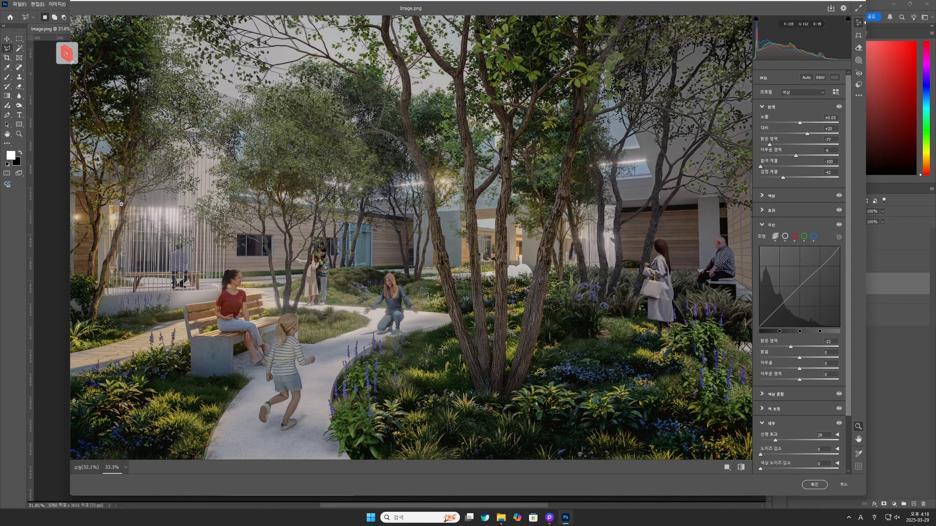
left_click(814, 484)
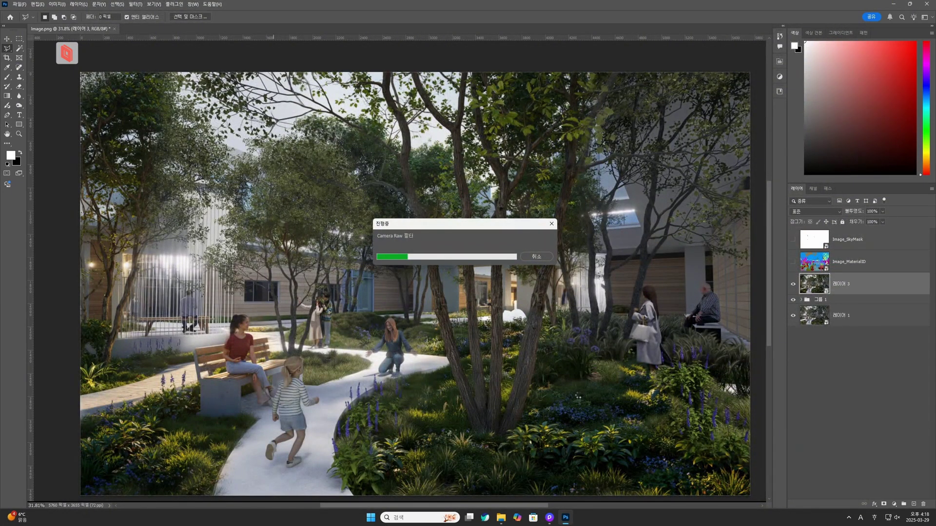
- Toggle the visibility of the Camera Raw-filtered layer to compare the graded image with the ungraded composite, and examine the result
scroll(510, 312, "down", 1, "alt")
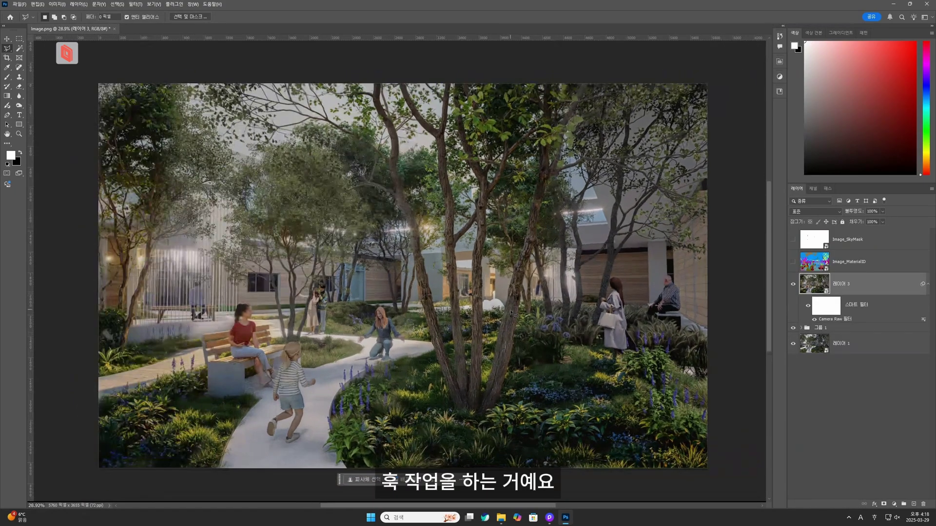
left_click(792, 283)
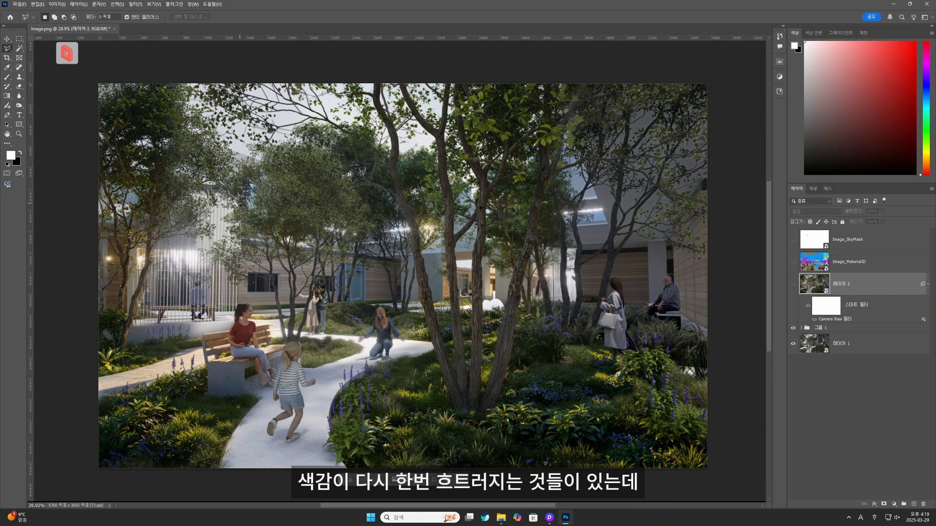
left_click(793, 284)
scroll(286, 224, "up", 1, "alt")
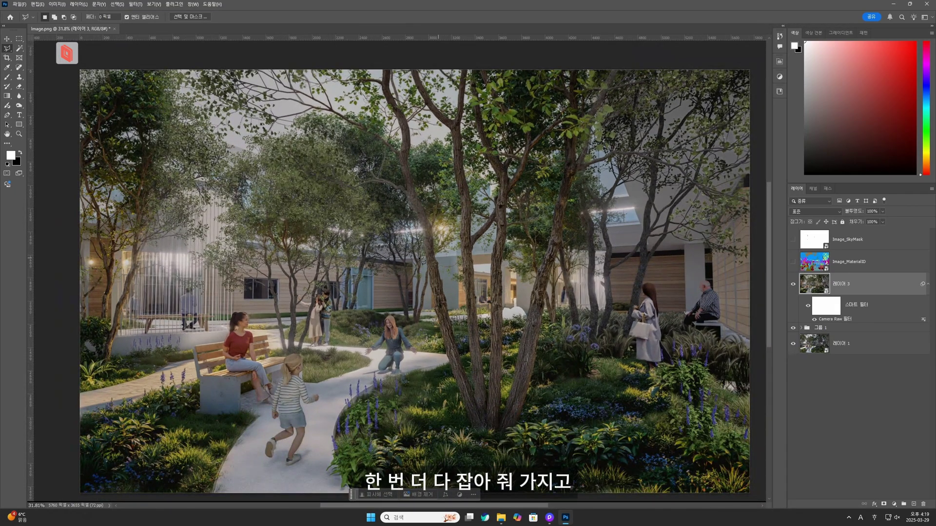
scroll(420, 261, "down", 1, "alt")
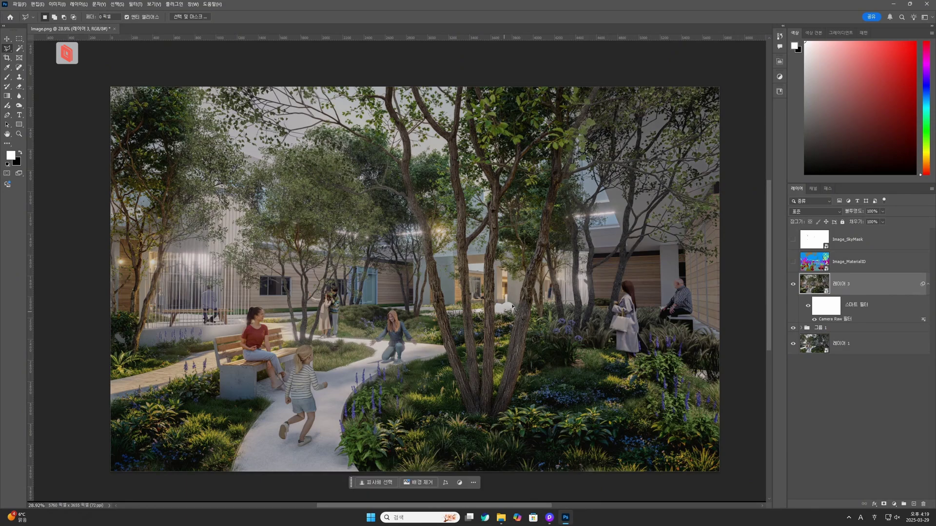
scroll(514, 308, "up", 1, "alt")
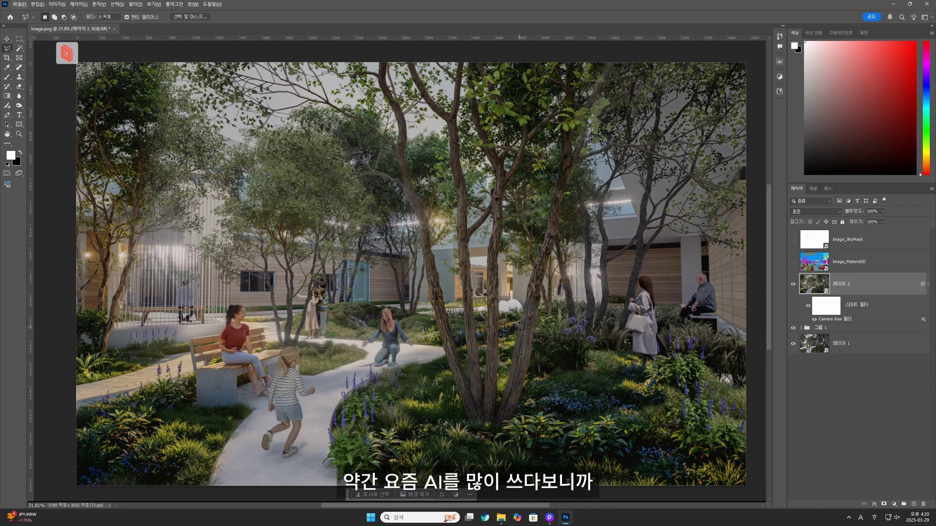